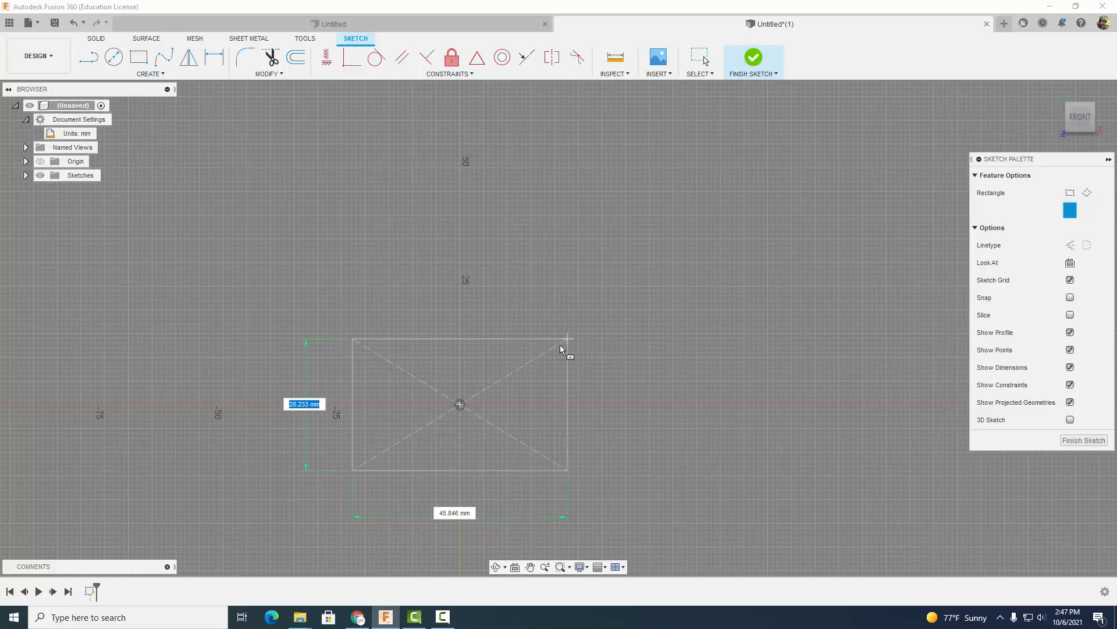
# Step: Size the center rectangle at the origin to 7.81 mm high and 15.2 mm wide, and finish the sketch
pyautogui.write('7')
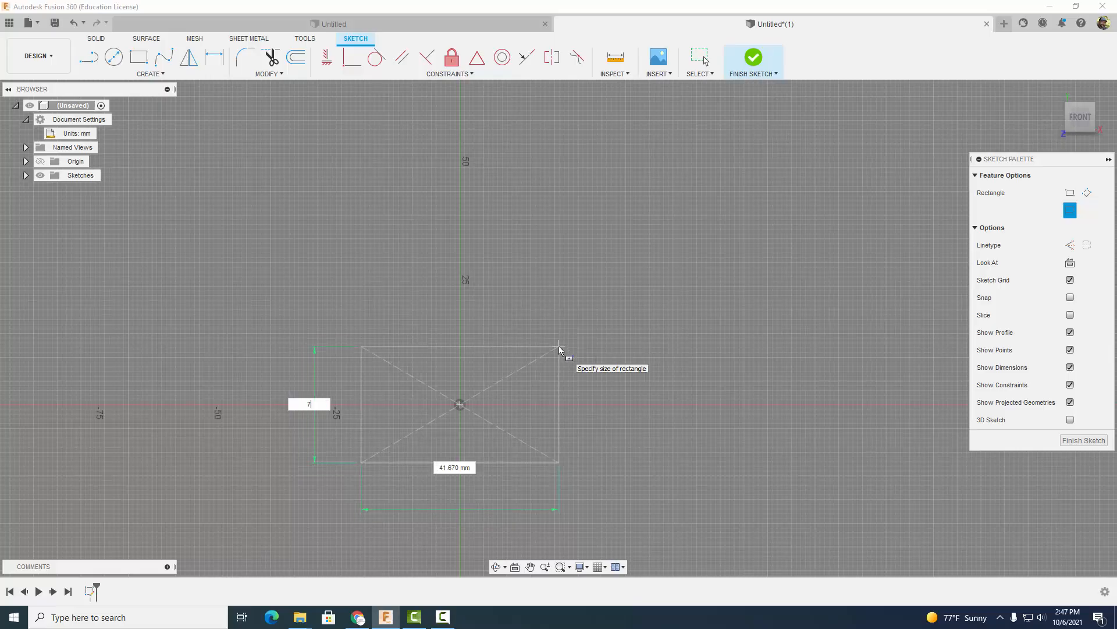
pyautogui.write('.81')
pyautogui.press('Tab')
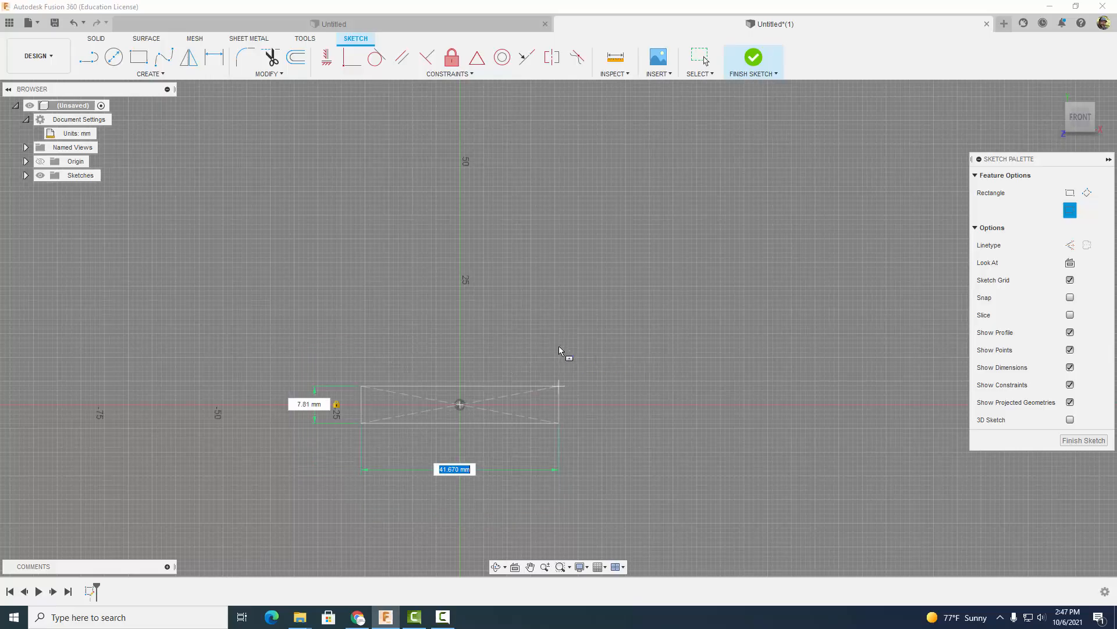
pyautogui.write('15.2')
pyautogui.scroll(5, 559, 348)
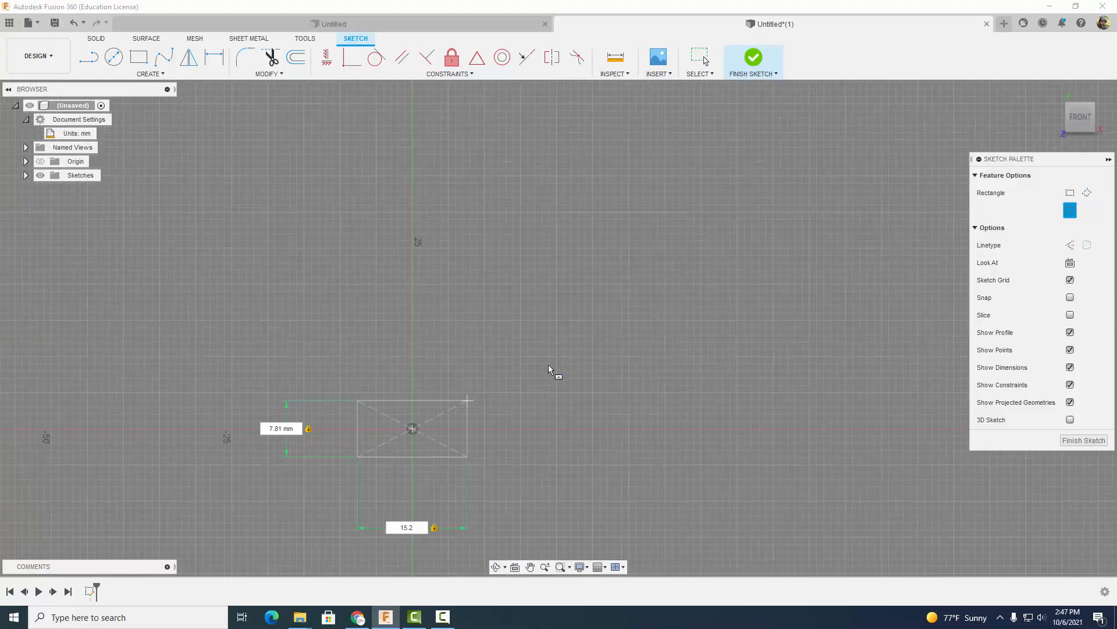
pyautogui.moveTo(512, 405); pyautogui.dragTo(673, 225, button='middle')
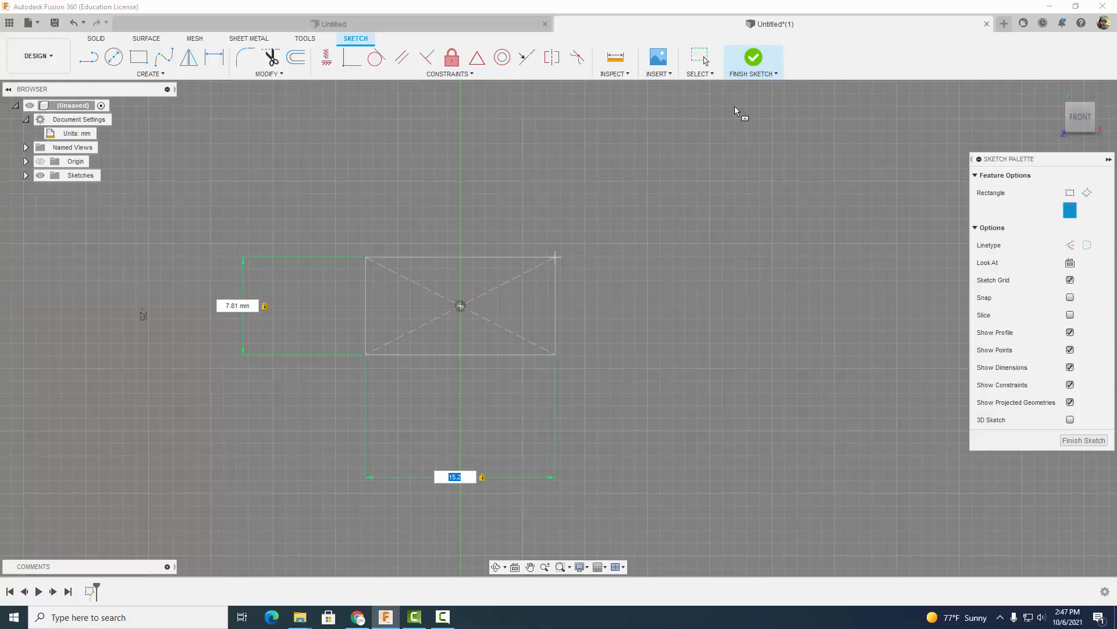
pyautogui.click(749, 63)
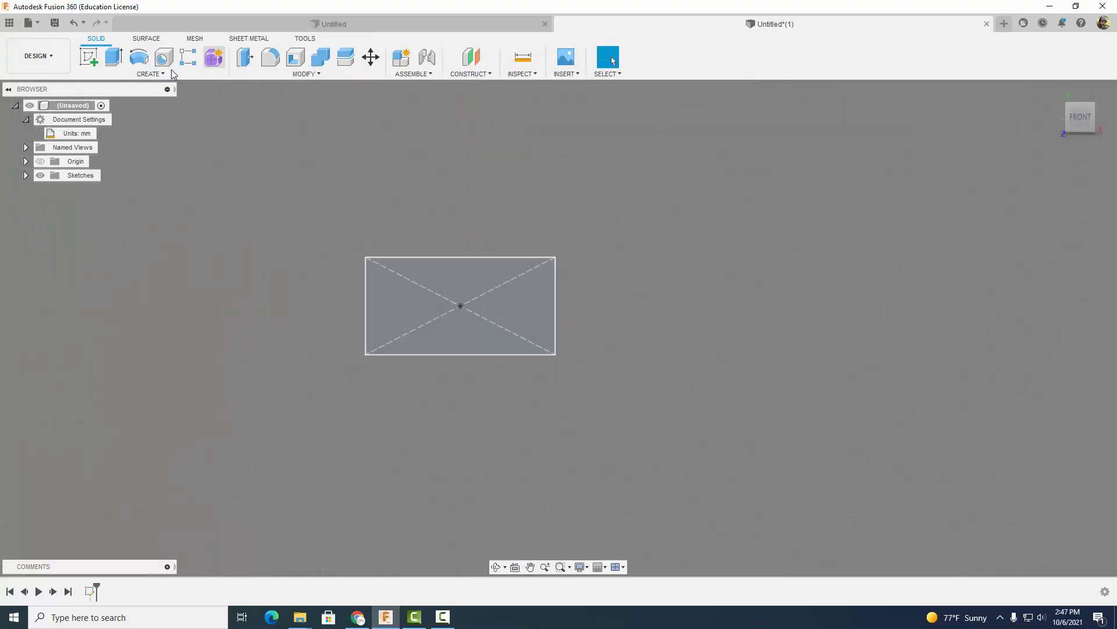
# Step: Extrude the rectangle profile 2.22 mm to one side as a new body
pyautogui.press('e')
pyautogui.keyDown('shift'); pyautogui.moveTo(794, 232); pyautogui.dragTo(719, 250, button='middle'); pyautogui.keyUp('shift')
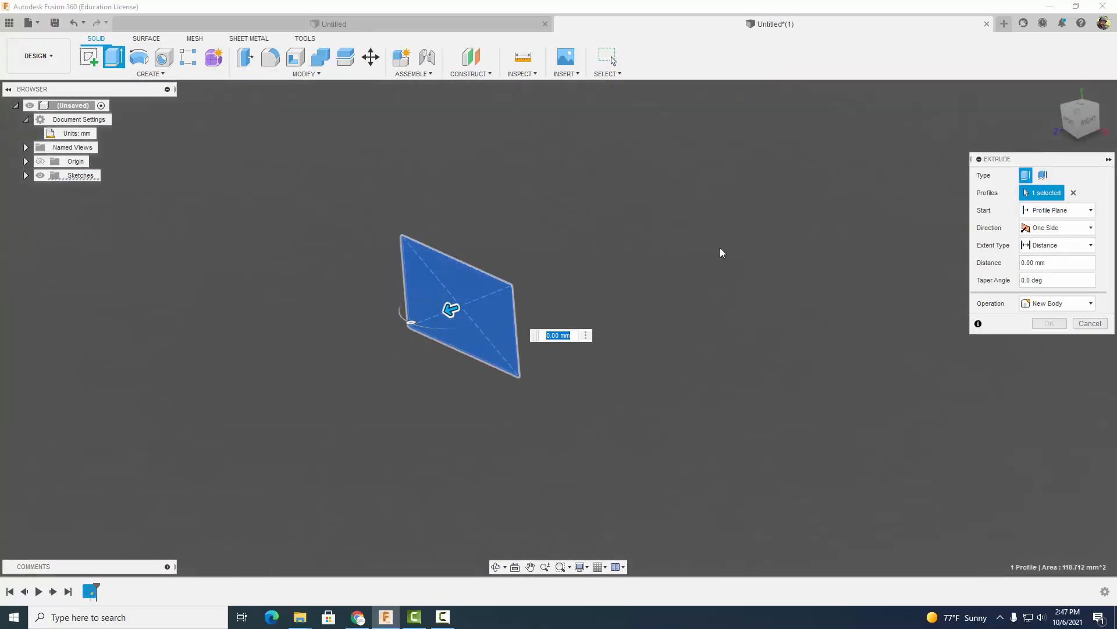
pyautogui.write('2.22')
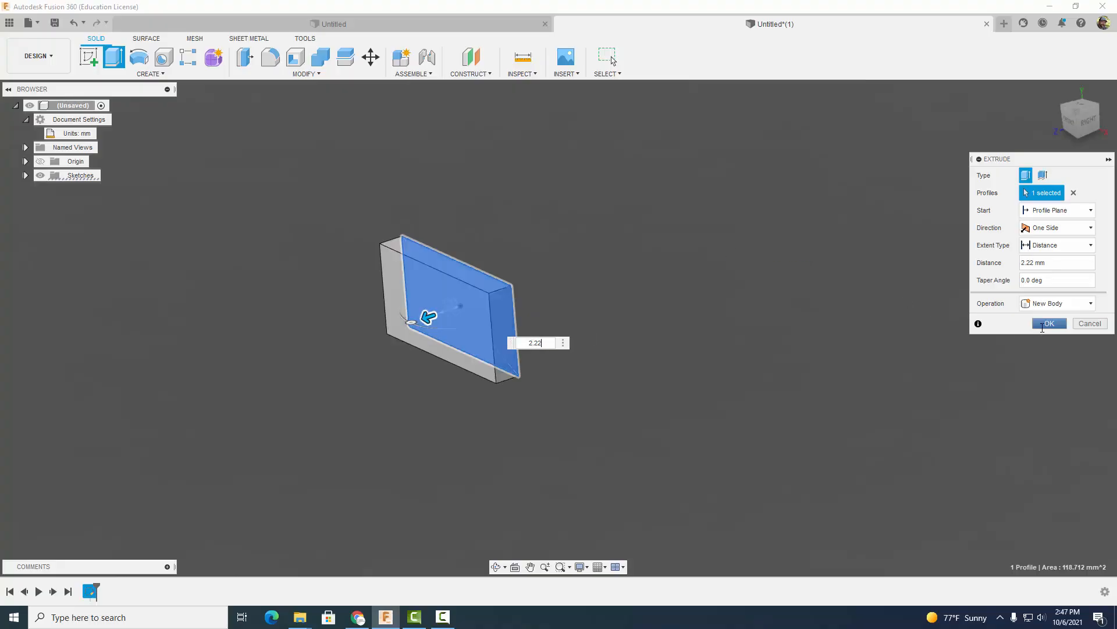
pyautogui.click(1049, 323)
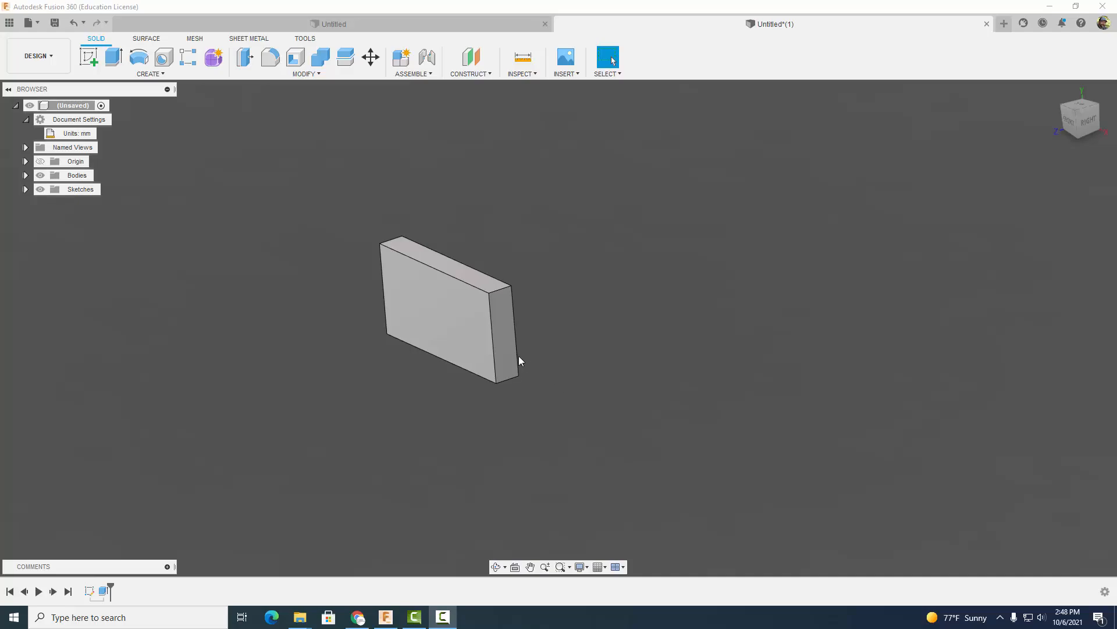
# Step: On the block's narrow end face, sketch a 7.7 mm diameter circle centered about 2.3 mm beyond the long edge opposite the origin
pyautogui.click(509, 344)
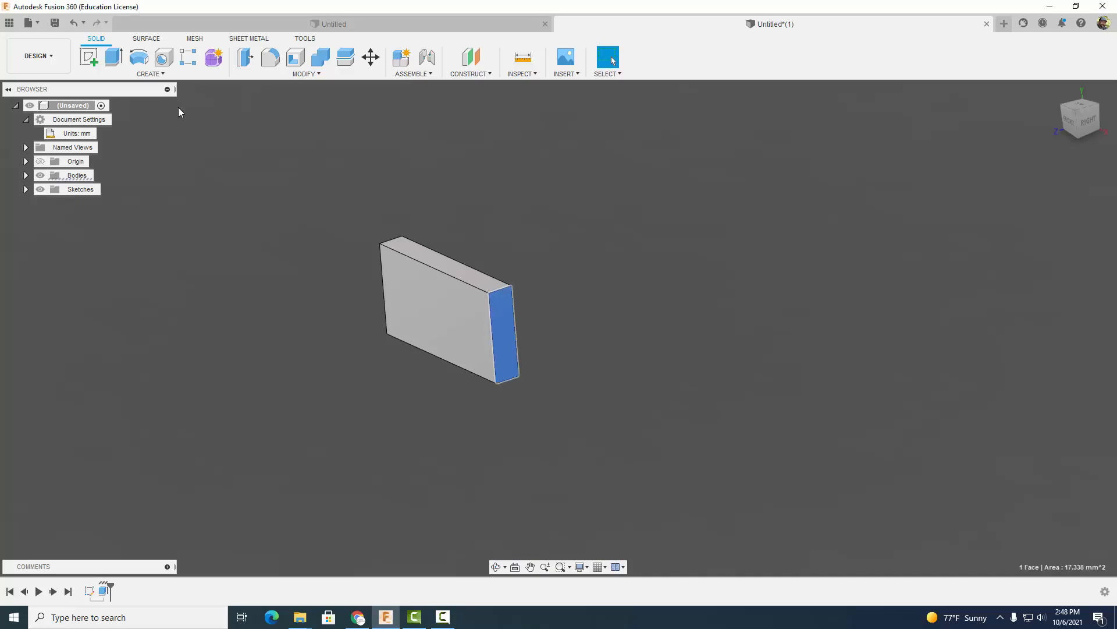
pyautogui.click(88, 57)
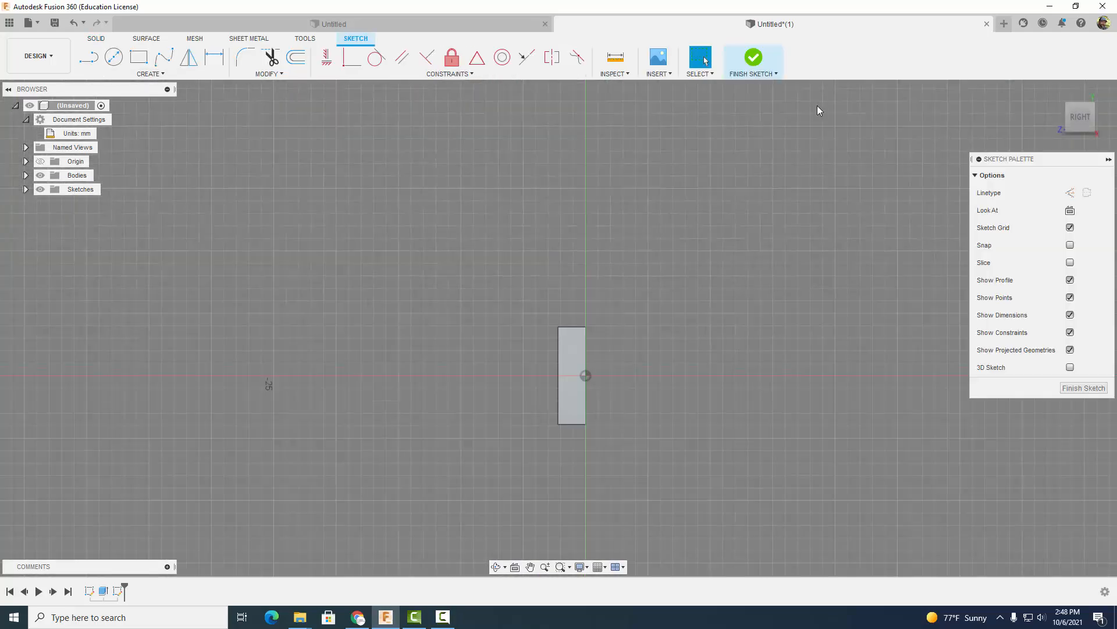
pyautogui.click(1106, 91)
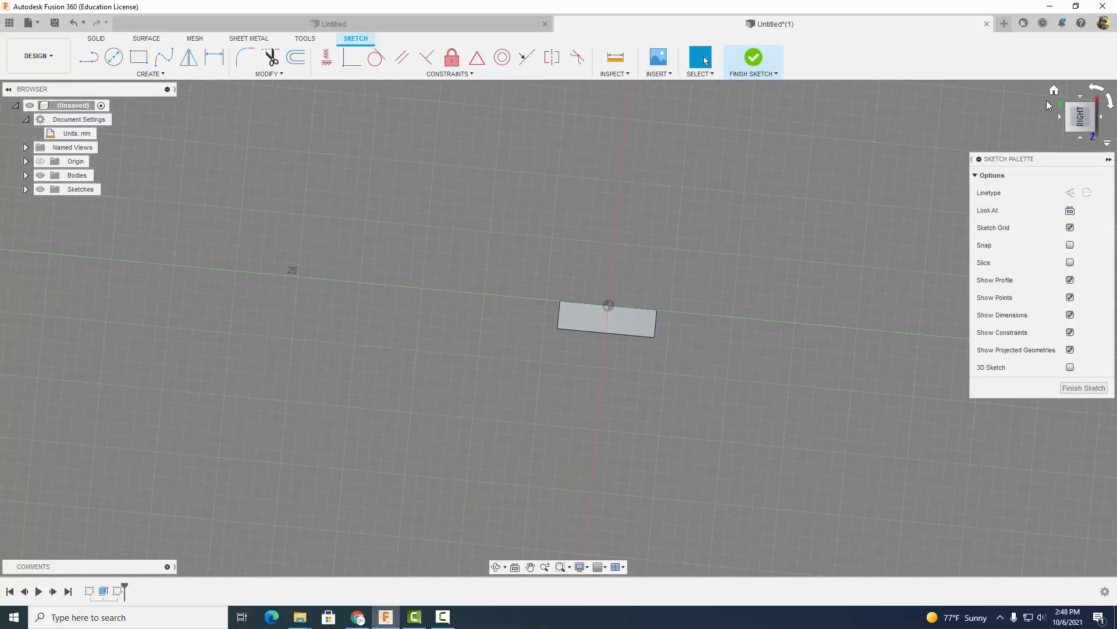
pyautogui.click(114, 56)
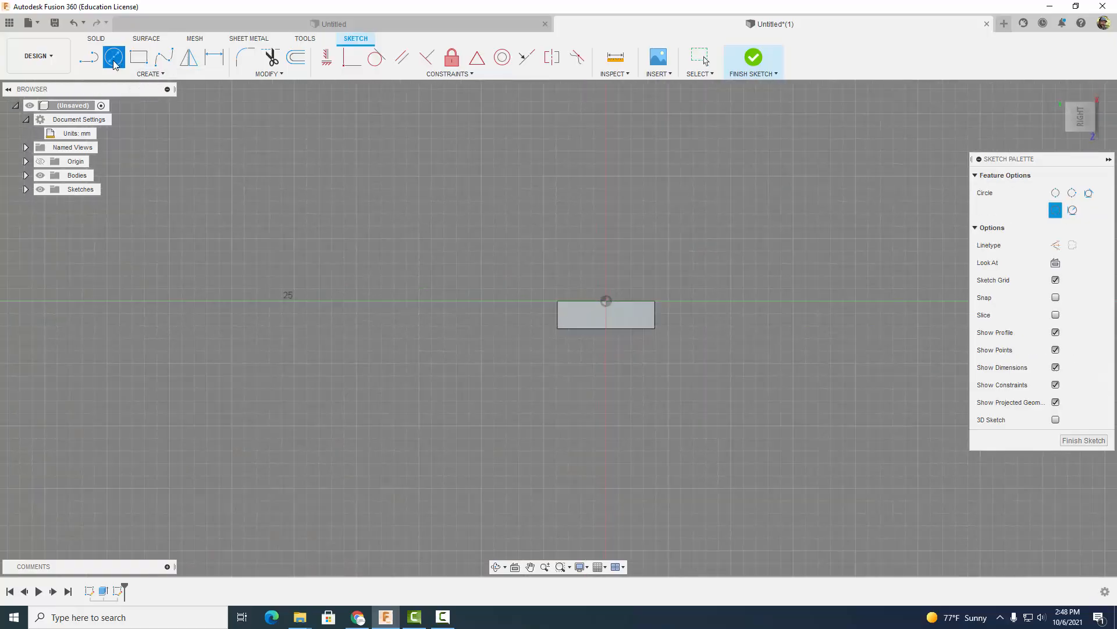
pyautogui.scroll(5, 631, 358)
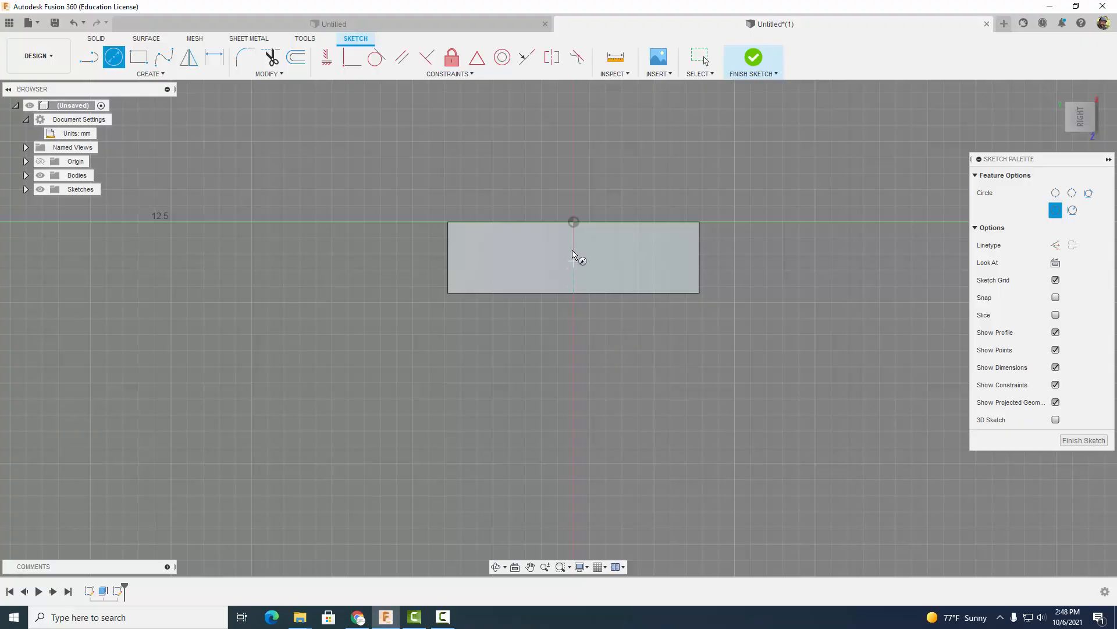
pyautogui.click(574, 367)
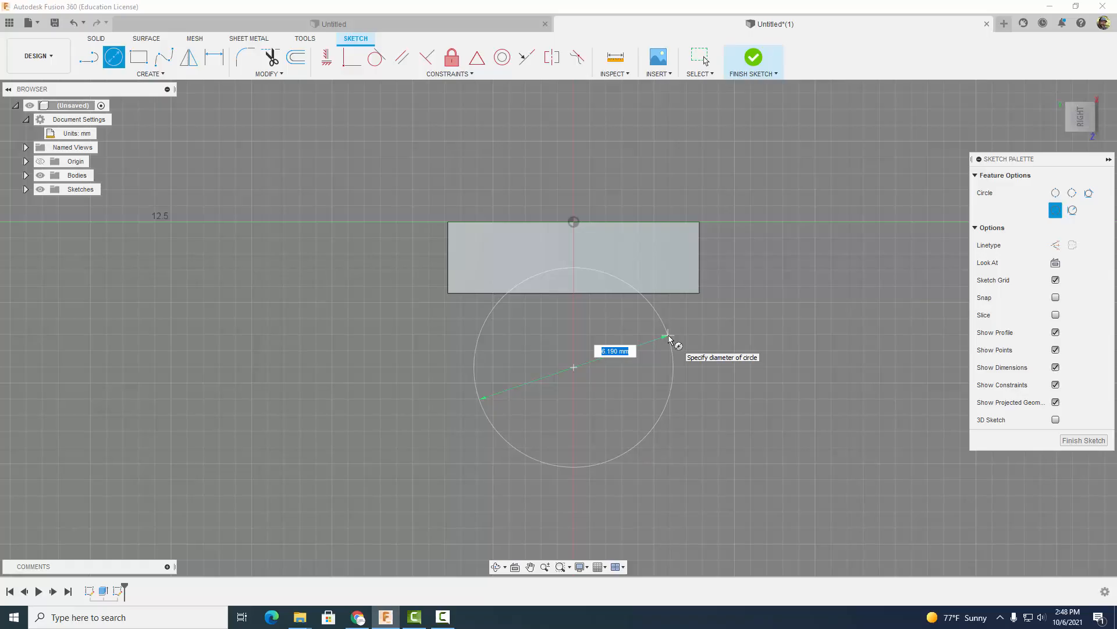
pyautogui.write('7.7')
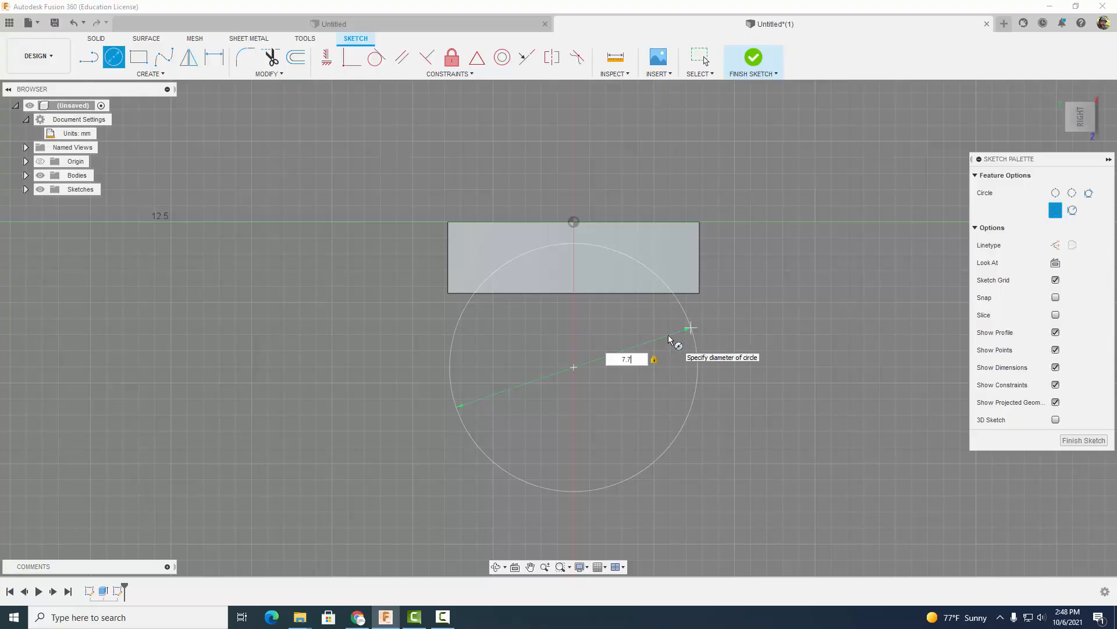
pyautogui.press('Return')
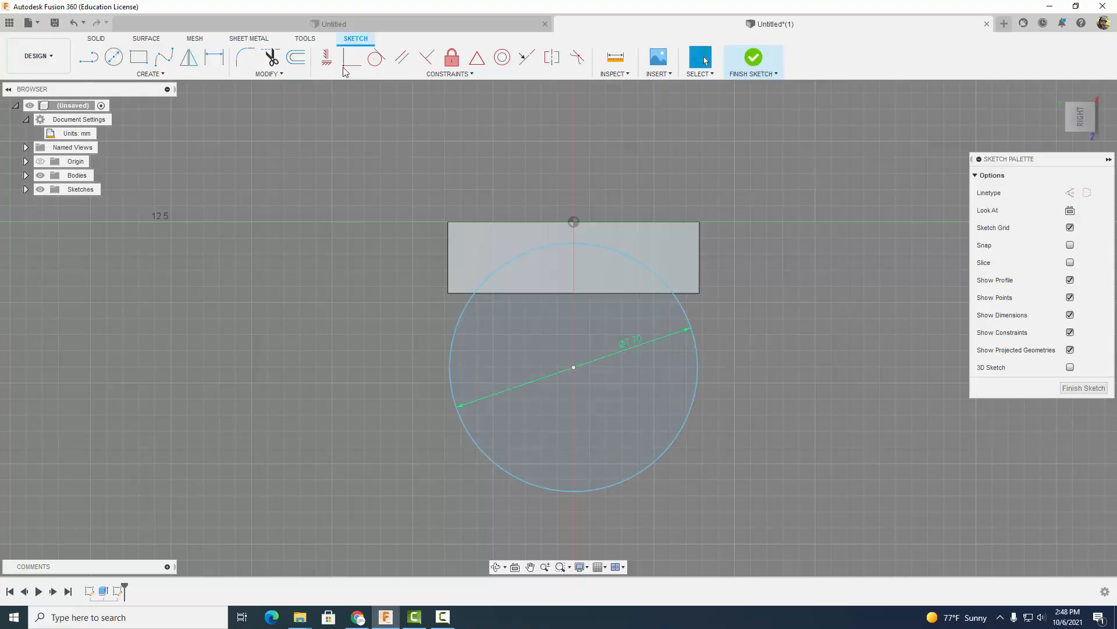
# Step: Align the circle's center with the sketch origin using a Horizontal/Vertical constraint
pyautogui.click(326, 57)
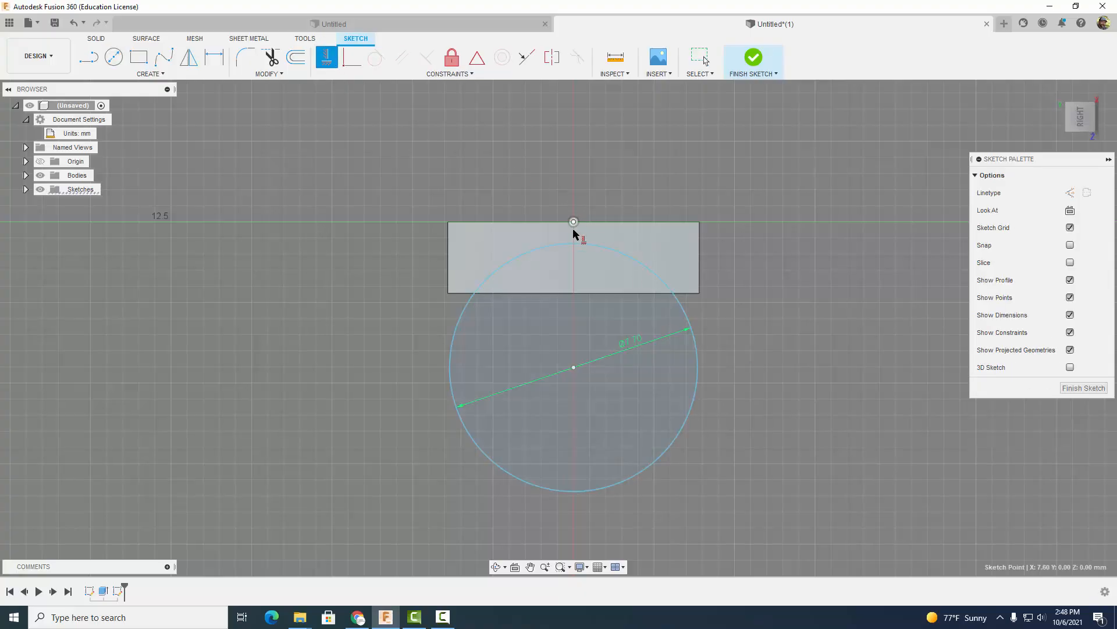
pyautogui.click(573, 221)
pyautogui.click(574, 367)
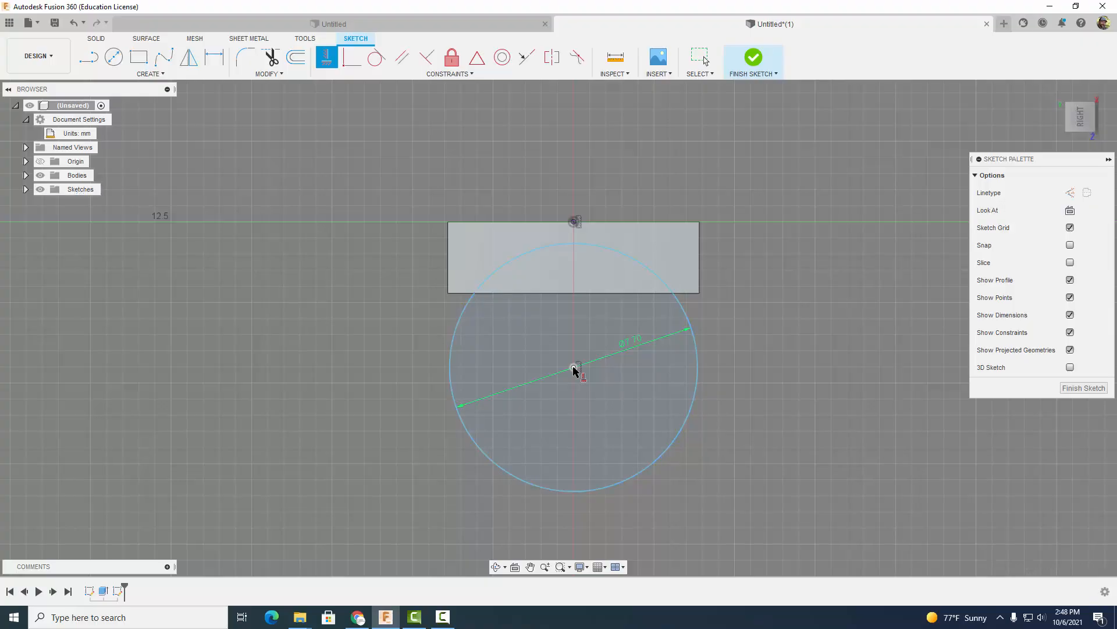
# Step: Dimension the circle's center 3 mm from the block's nearest long edge and finish the sketch
pyautogui.click(215, 57)
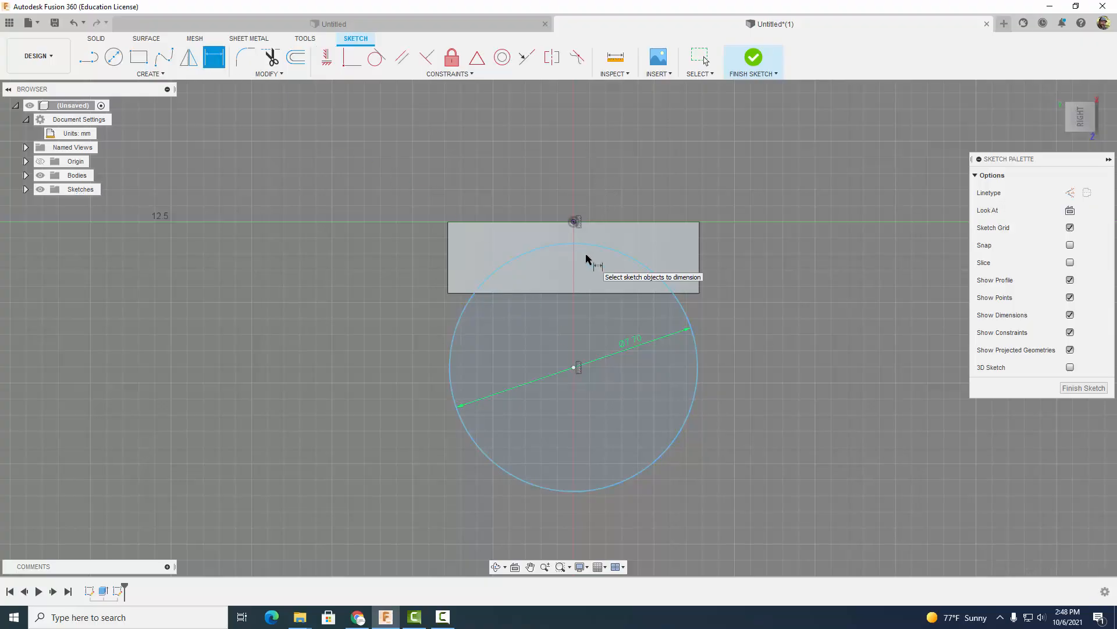
pyautogui.click(575, 293)
pyautogui.click(574, 367)
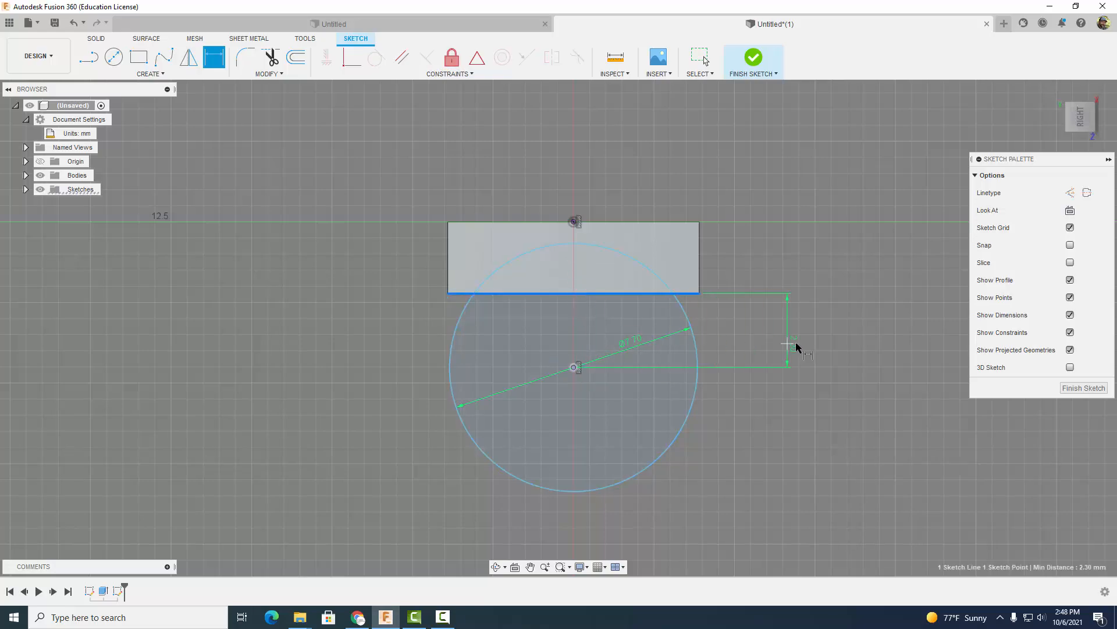
pyautogui.click(797, 346)
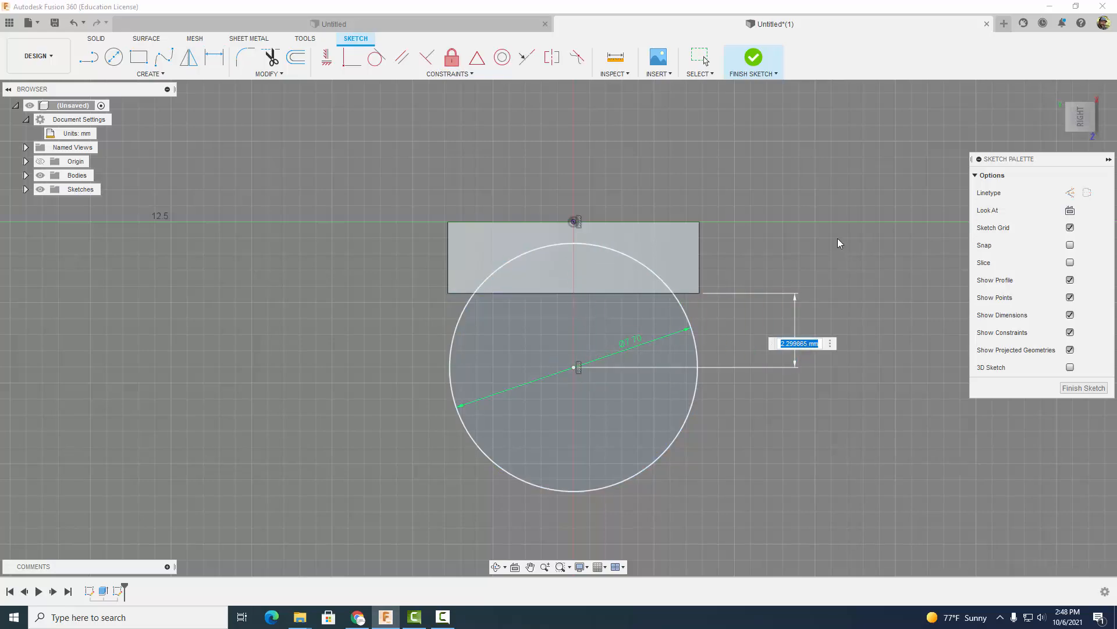
pyautogui.write('3')
pyautogui.press('Return')
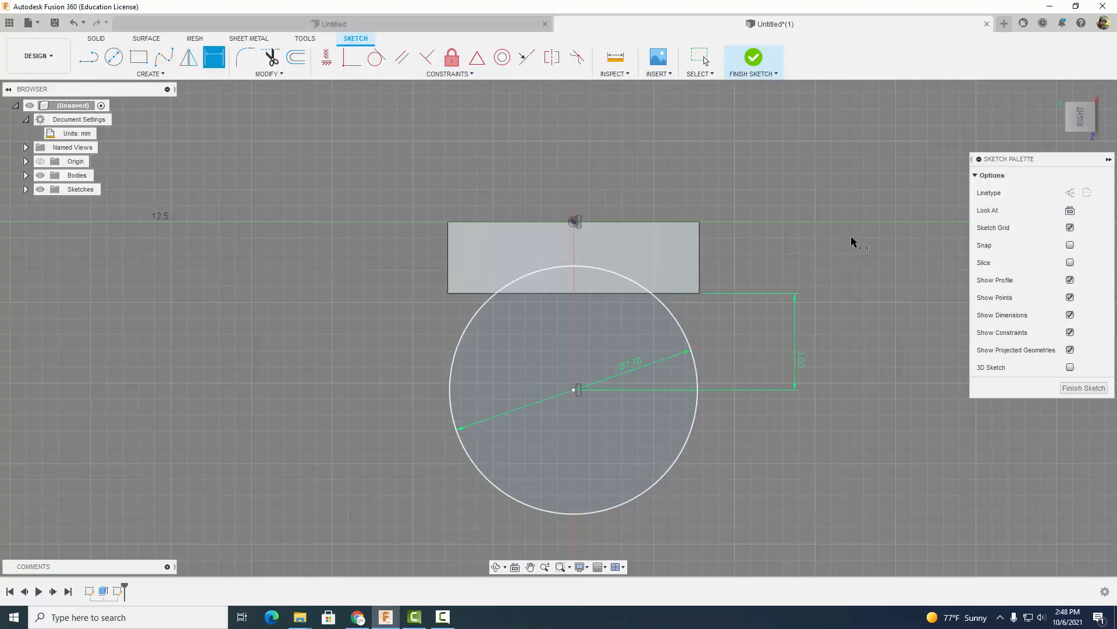
pyautogui.press('Escape')
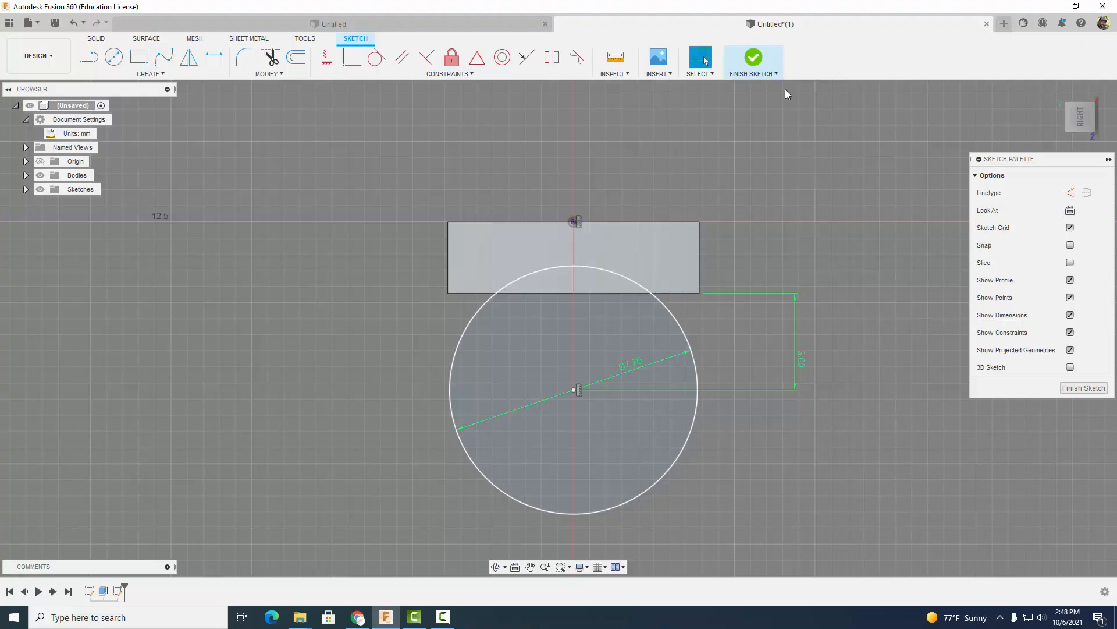
pyautogui.click(753, 58)
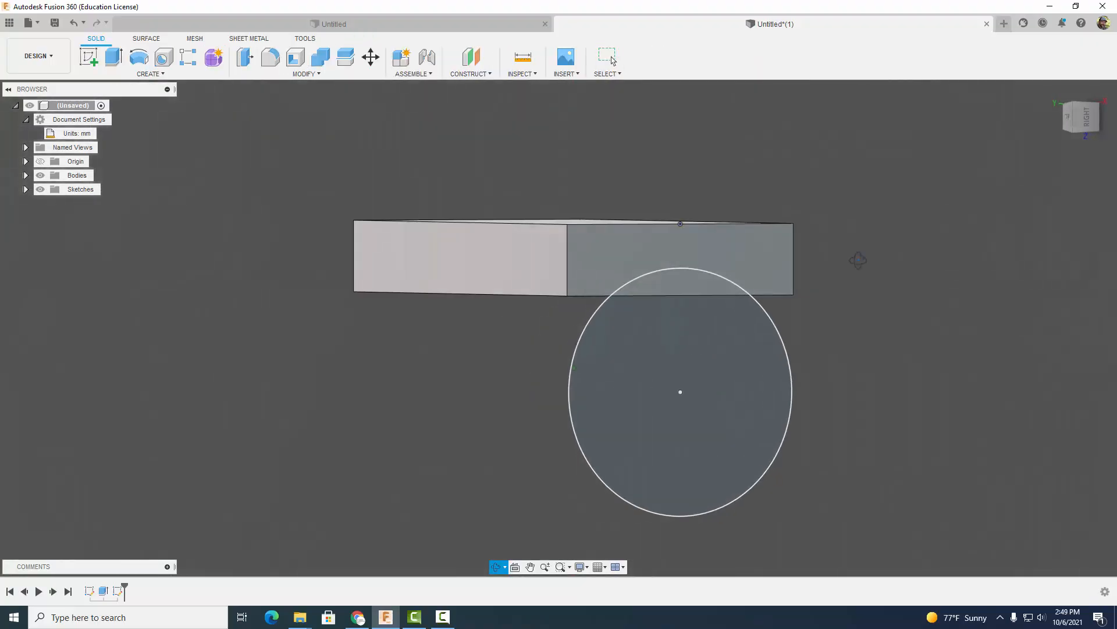
# Step: Extrude both regions of the circle as a cut through the block with the extent set to All
pyautogui.click(112, 60)
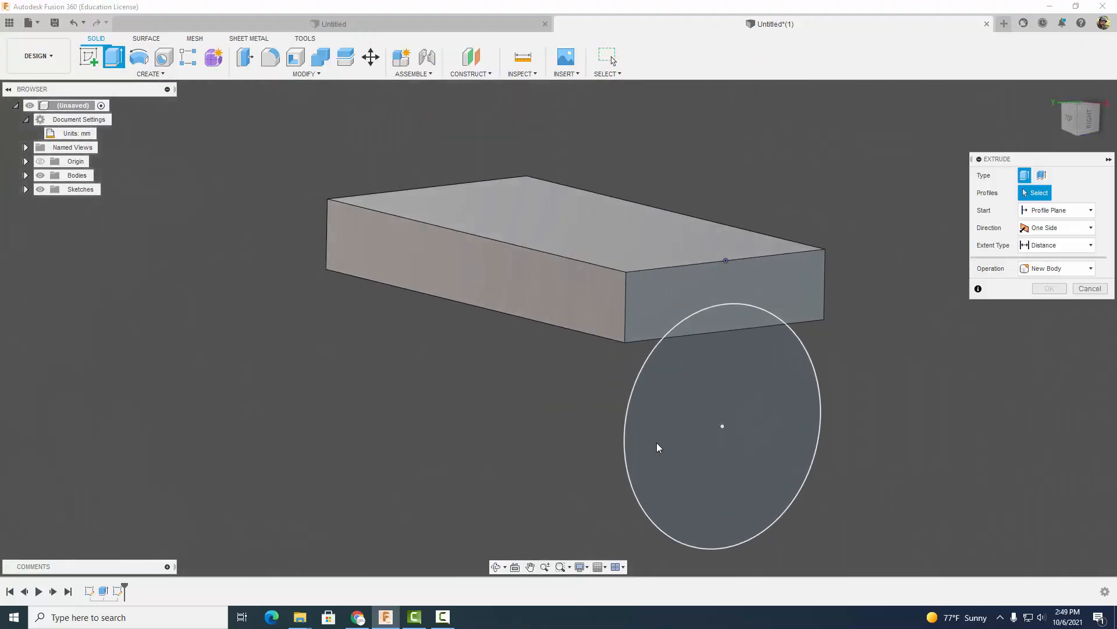
pyautogui.click(693, 451)
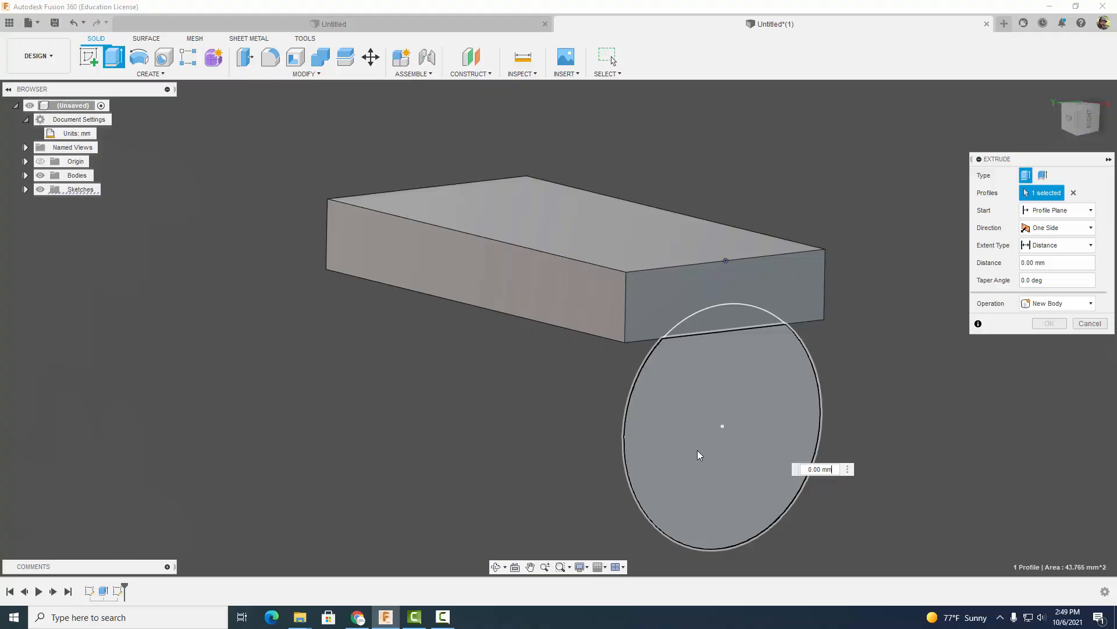
pyautogui.click(731, 311)
pyautogui.moveTo(734, 305); pyautogui.dragTo(423, 230)
pyautogui.click(1040, 246)
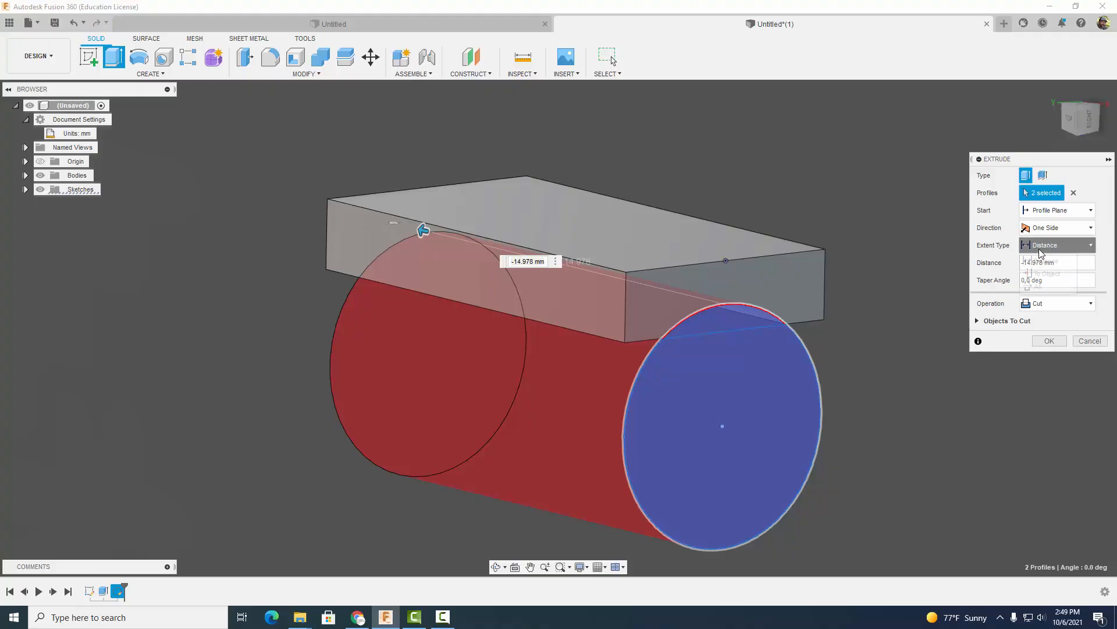
pyautogui.click(1045, 293)
pyautogui.click(1051, 342)
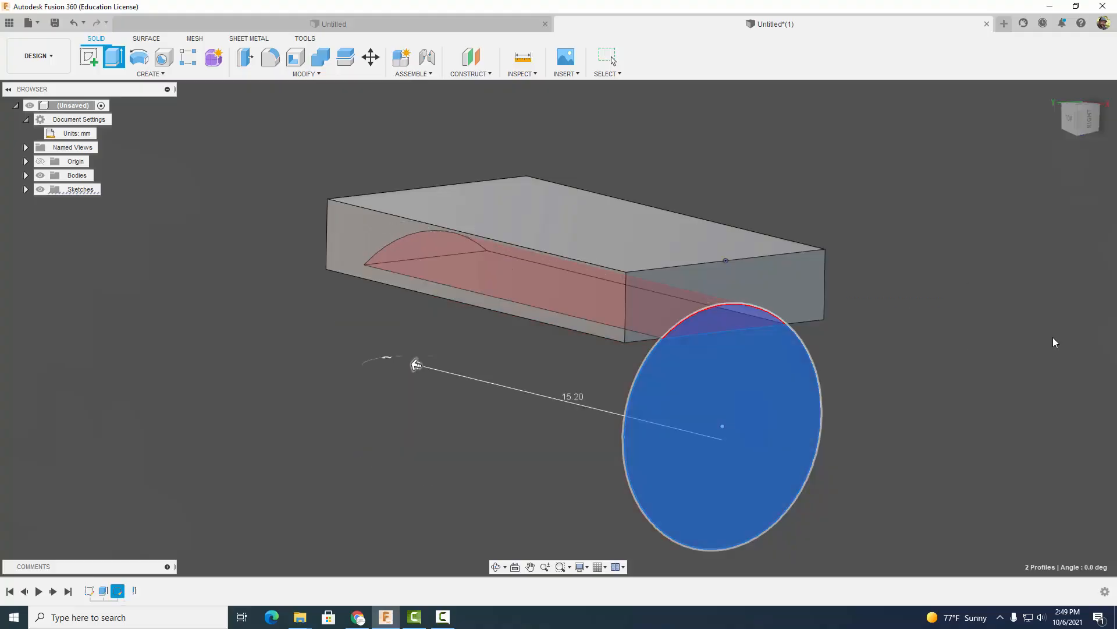
pyautogui.keyDown('shift'); pyautogui.moveTo(853, 436); pyautogui.dragTo(823, 368, button='middle'); pyautogui.keyUp('shift')
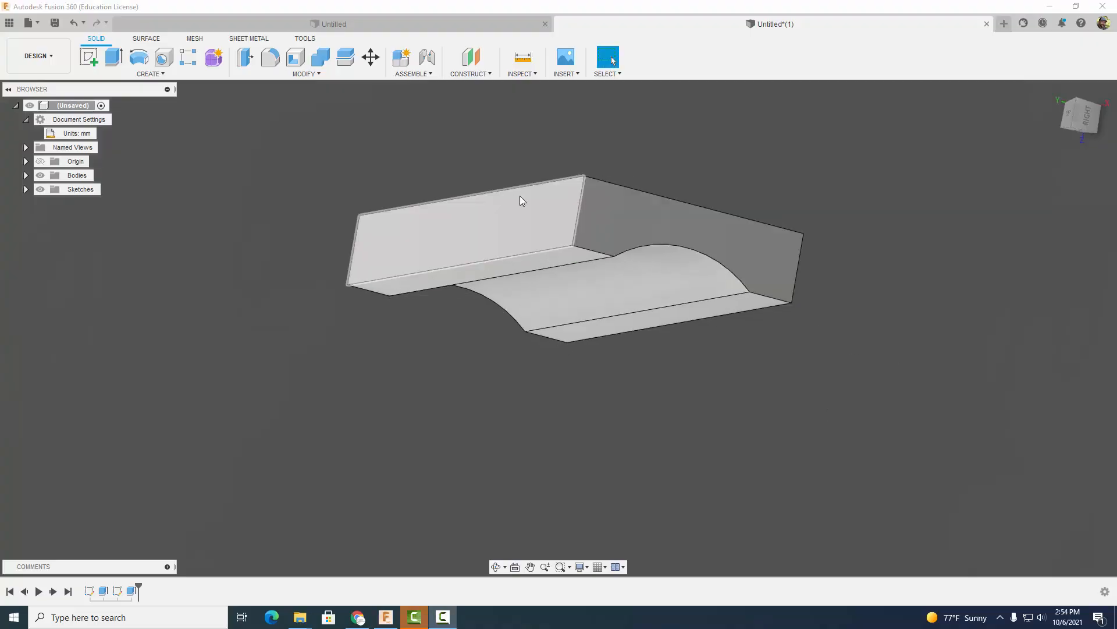
# Step: Construct a midplane between the block's two opposite end faces that show the arched cutout
pyautogui.click(465, 75)
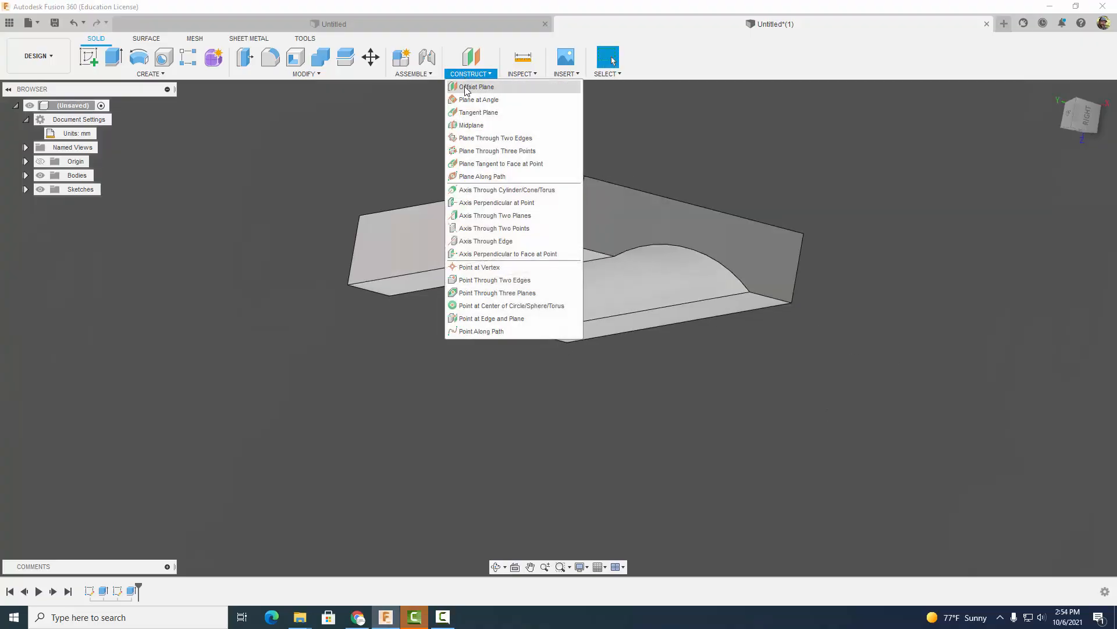
pyautogui.click(469, 124)
pyautogui.click(650, 195)
pyautogui.keyDown('shift'); pyautogui.moveTo(649, 196); pyautogui.dragTo(756, 194, button='middle'); pyautogui.keyUp('shift')
pyautogui.click(410, 232)
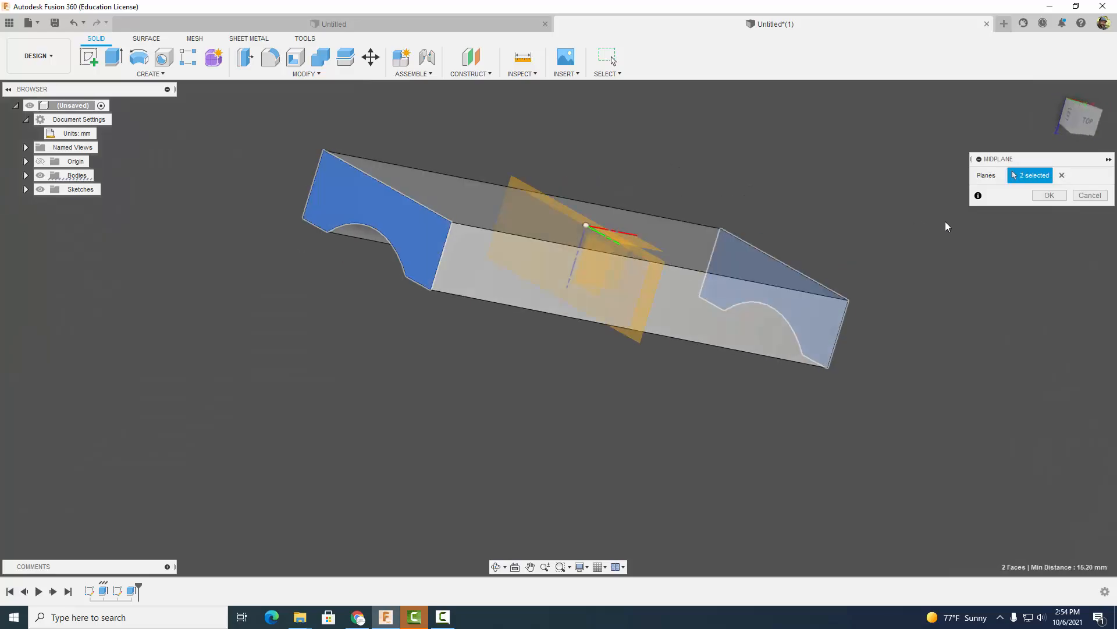
pyautogui.click(1049, 195)
# Step: Start a sketch on the midplane and draw a 7 mm diameter circle centred below the arched cutout, in line with the origin
pyautogui.click(95, 65)
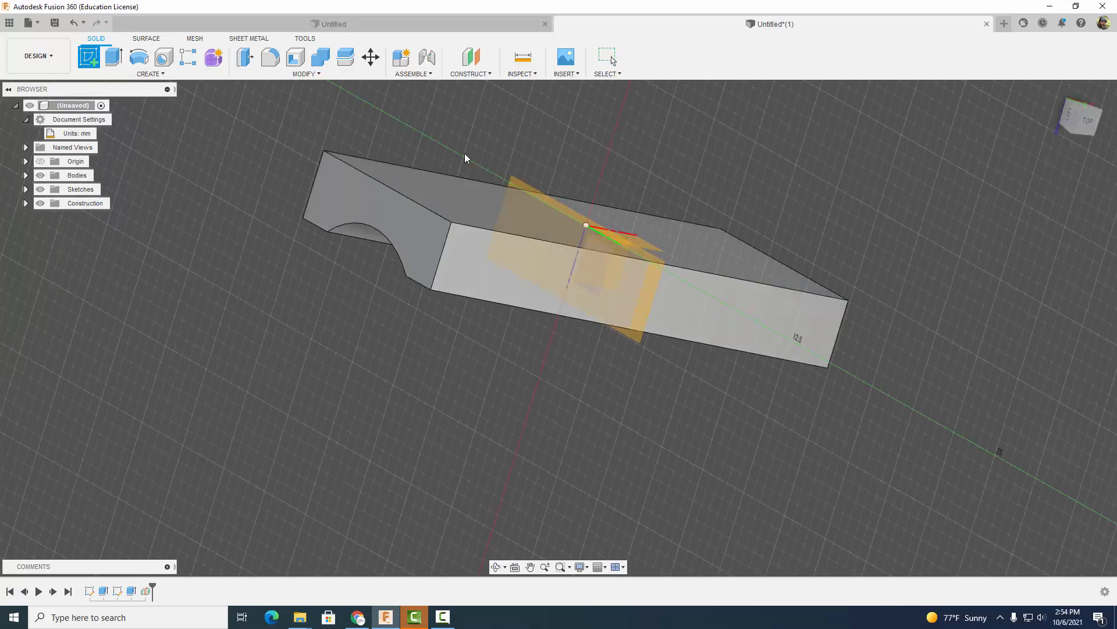
pyautogui.click(527, 187)
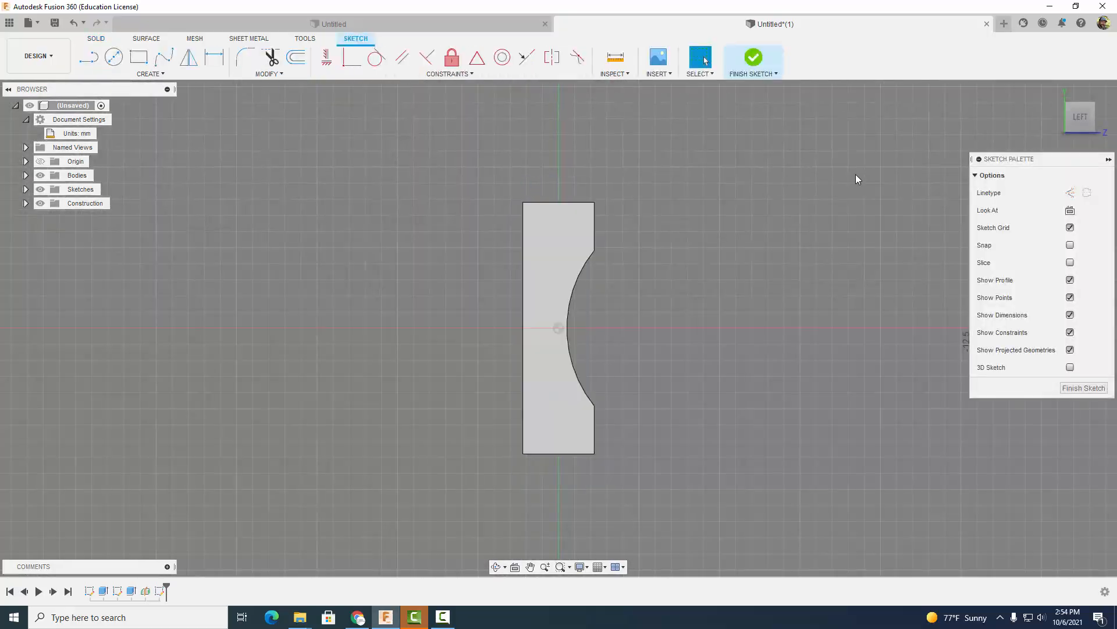
pyautogui.click(1113, 103)
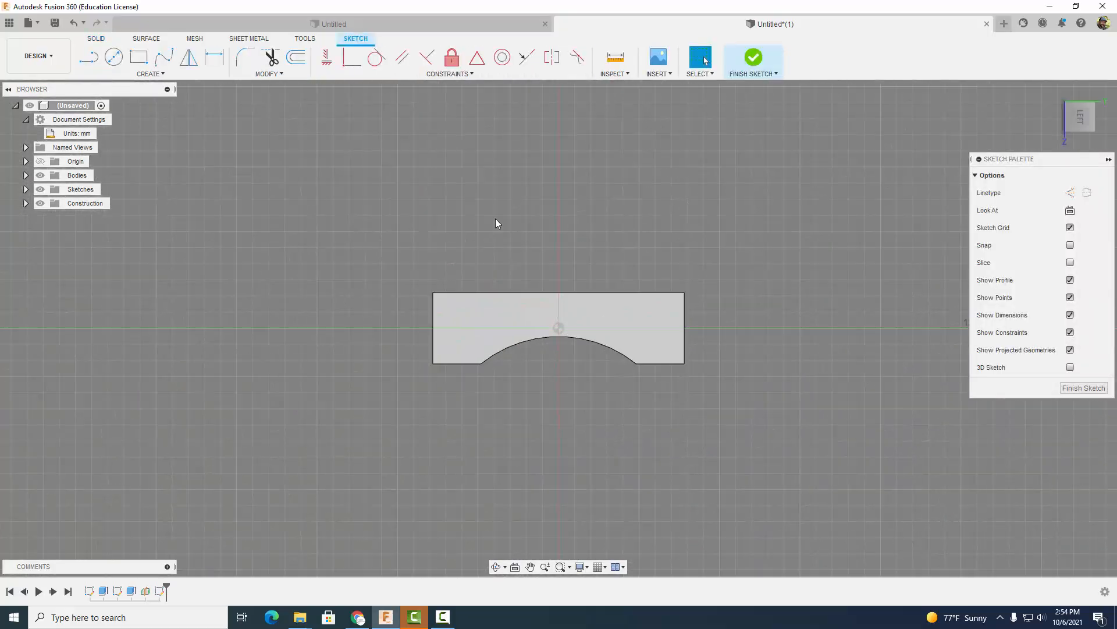
pyautogui.click(114, 57)
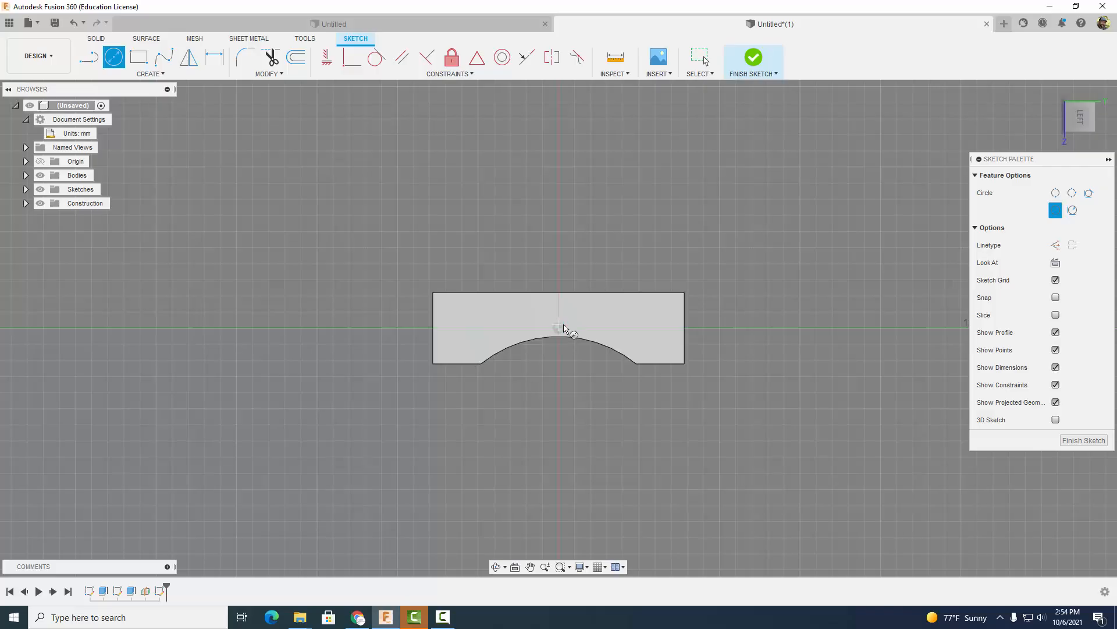
pyautogui.click(557, 455)
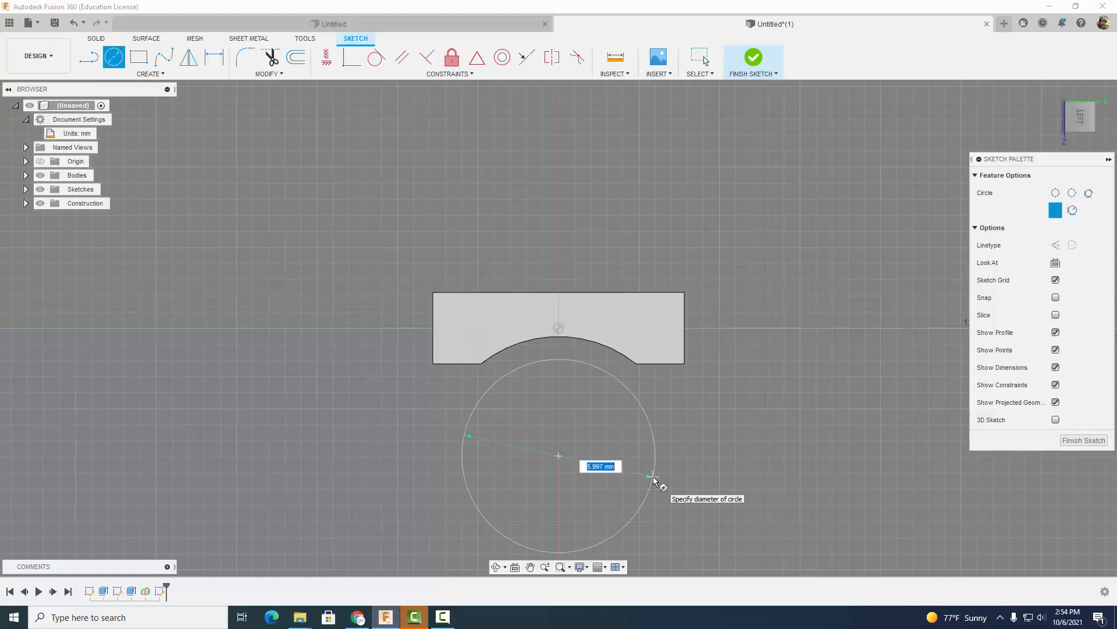
pyautogui.write('7')
pyautogui.press('Tab')
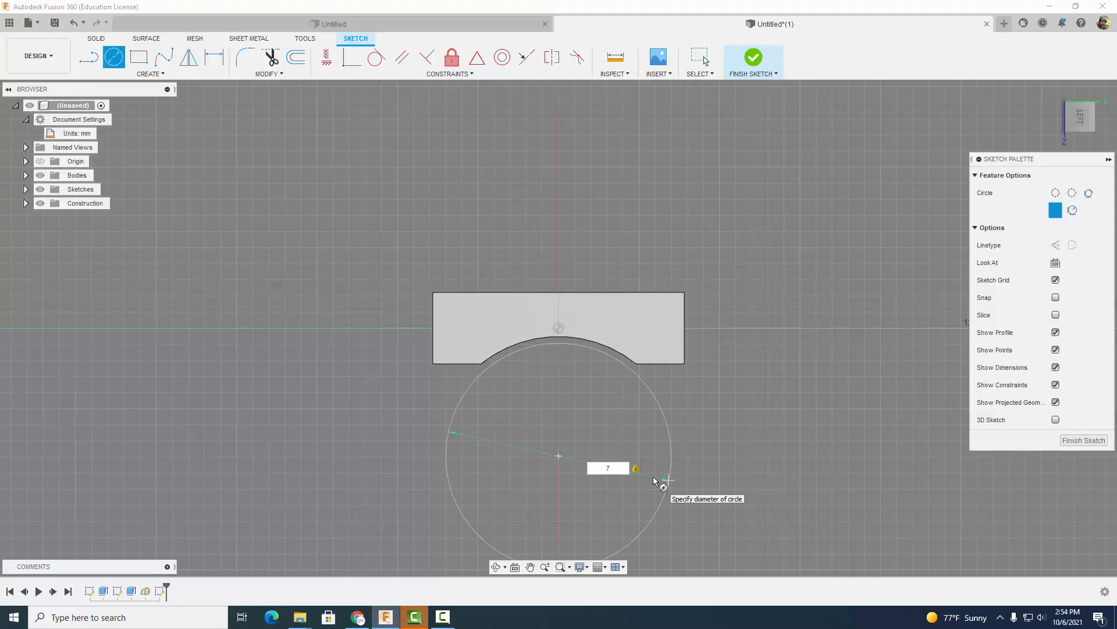
pyautogui.press('Return')
pyautogui.press('Return')
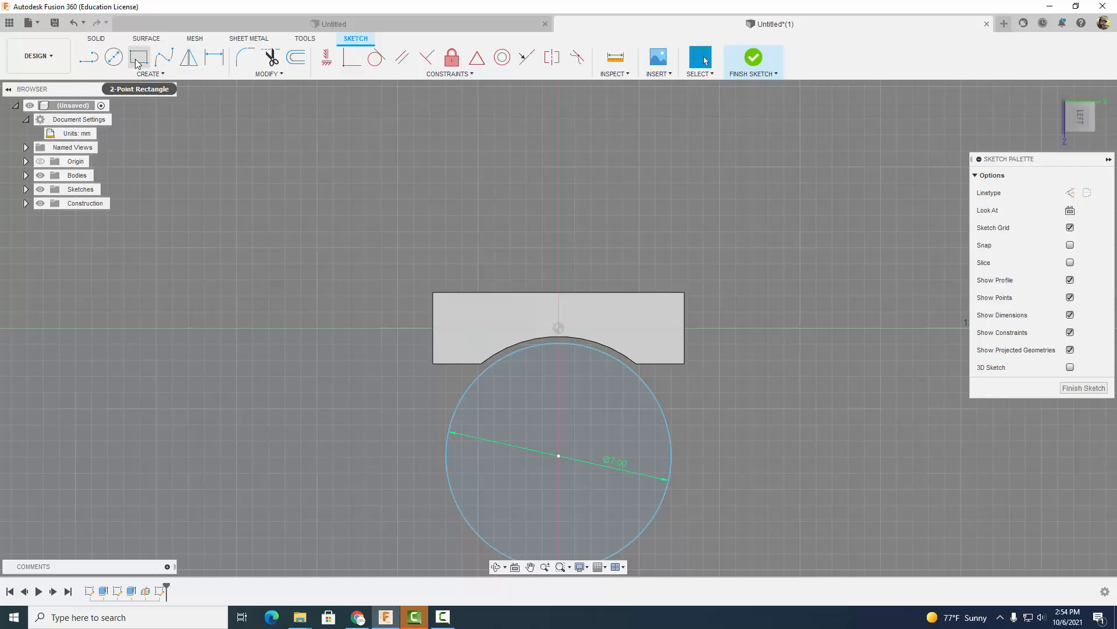
# Step: Project the block's arched end profile into the sketch
pyautogui.click(214, 58)
pyautogui.click(89, 57)
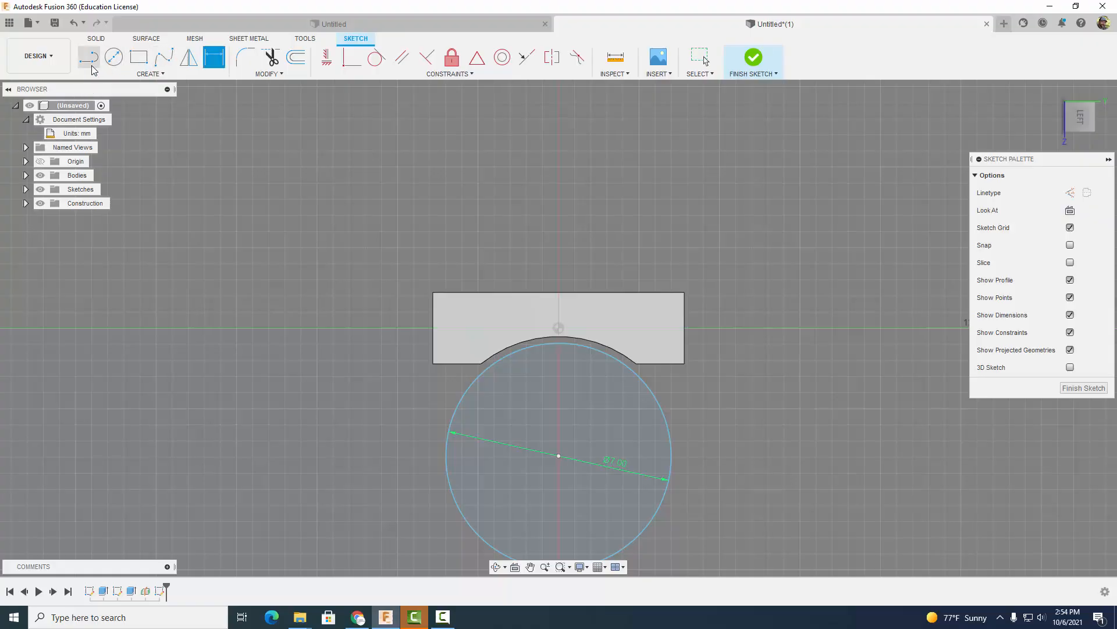
pyautogui.scroll(5, 500, 362)
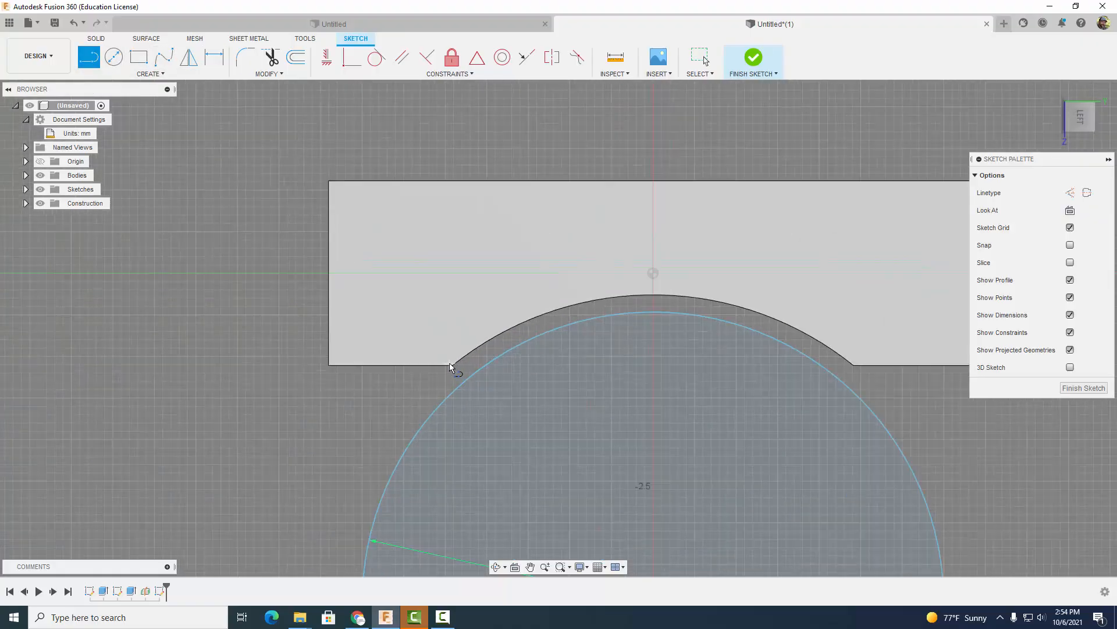
pyautogui.click(141, 74)
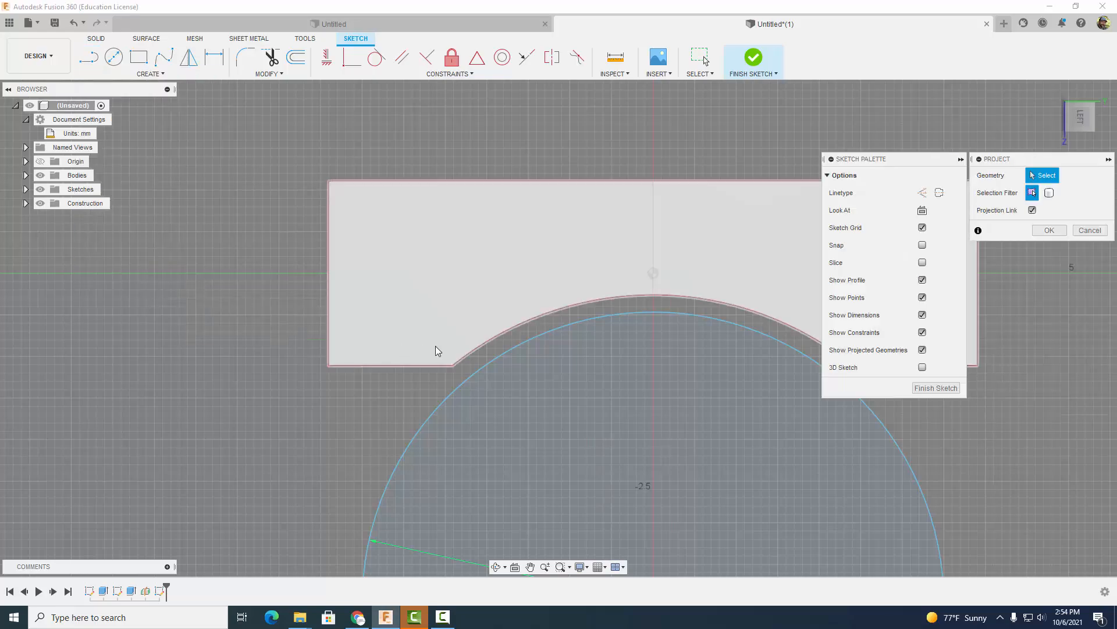
pyautogui.click(463, 330)
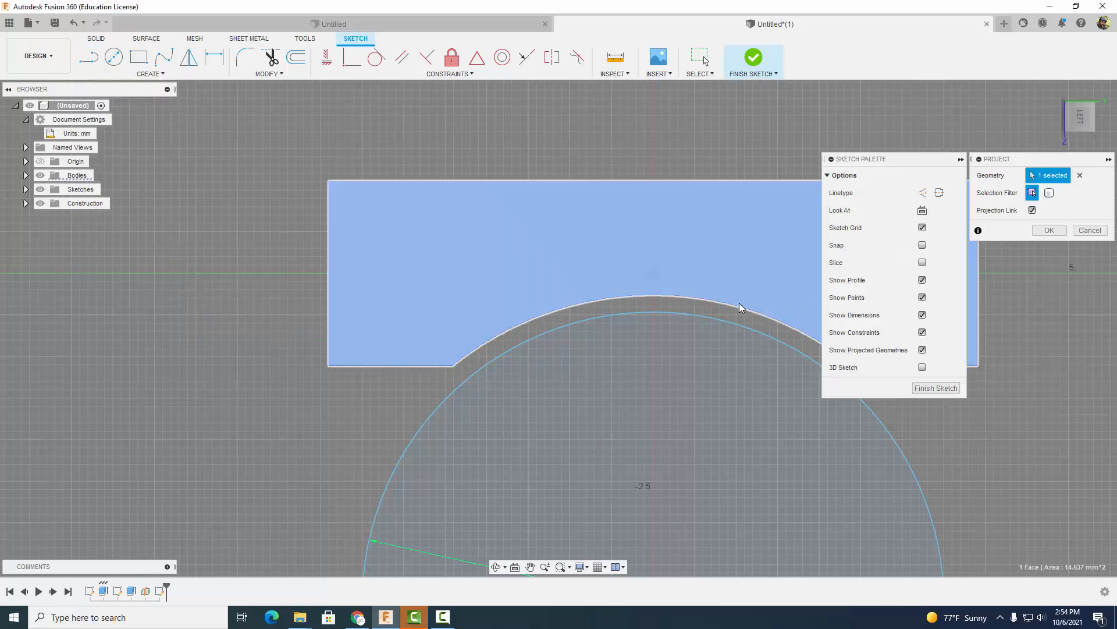
pyautogui.click(1050, 230)
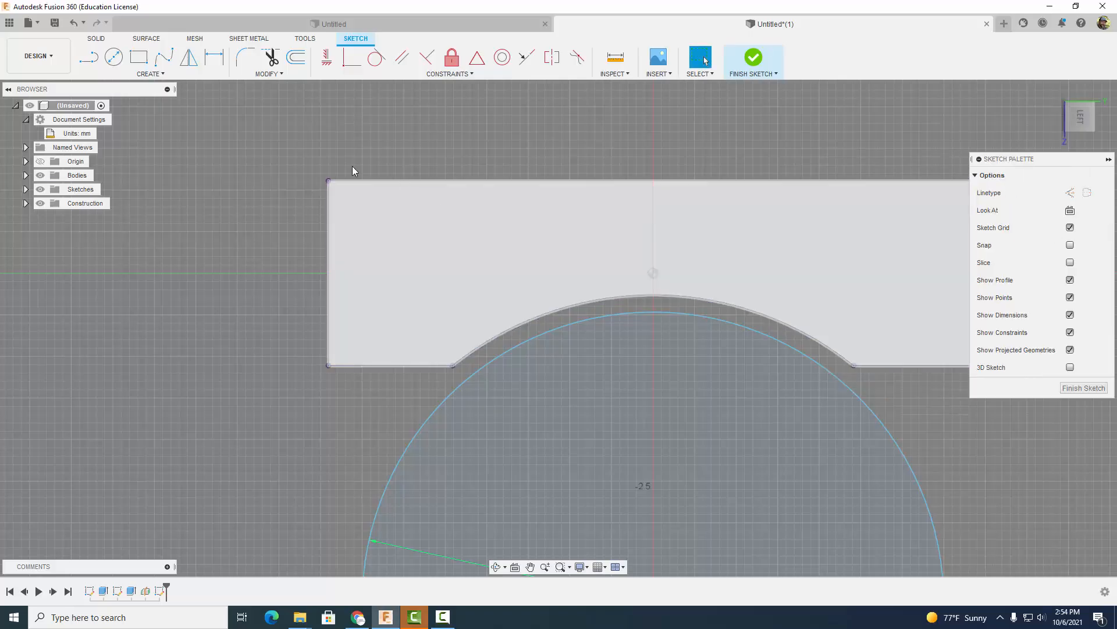
# Step: Draw two short vertical lines from the lower corners of the arched cutout down to the circle
pyautogui.press('l')
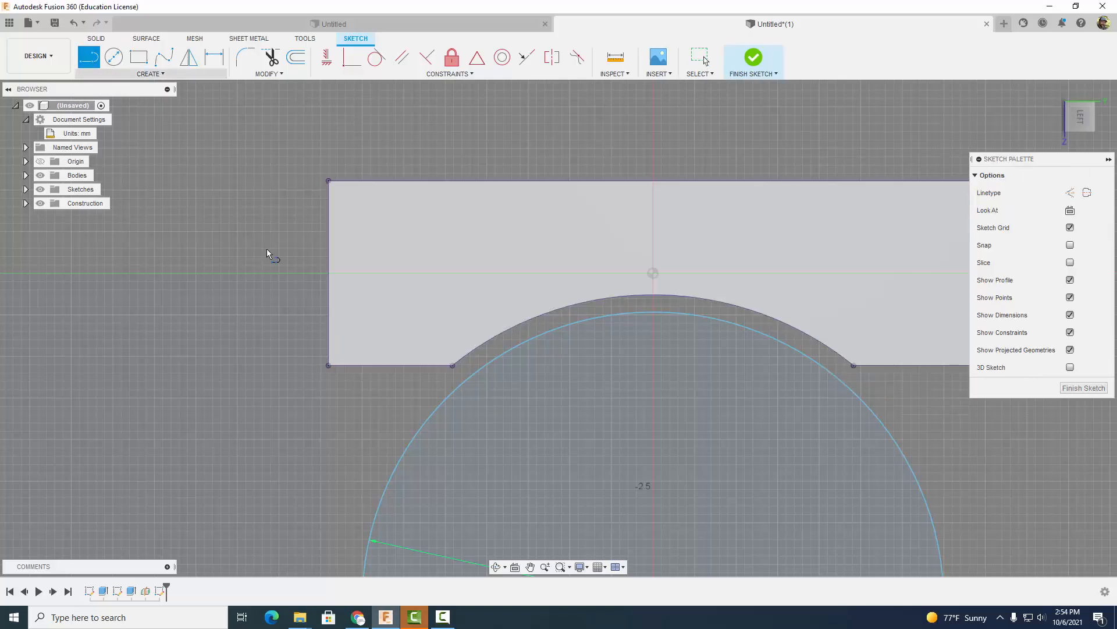
pyautogui.click(452, 365)
pyautogui.doubleClick(452, 392)
pyautogui.click(855, 367)
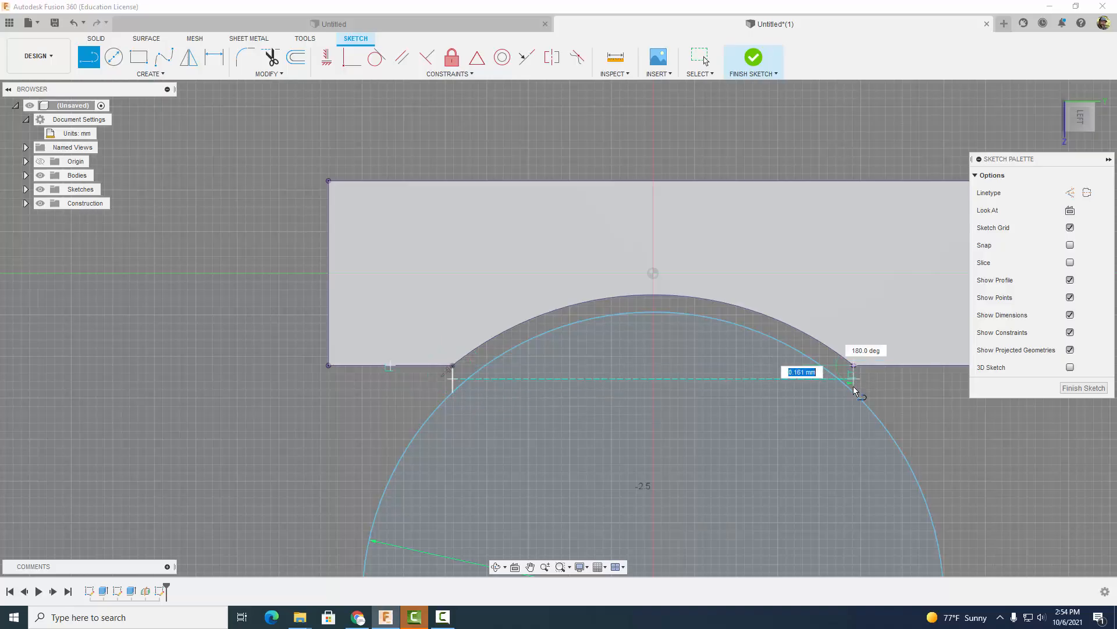
pyautogui.doubleClick(853, 392)
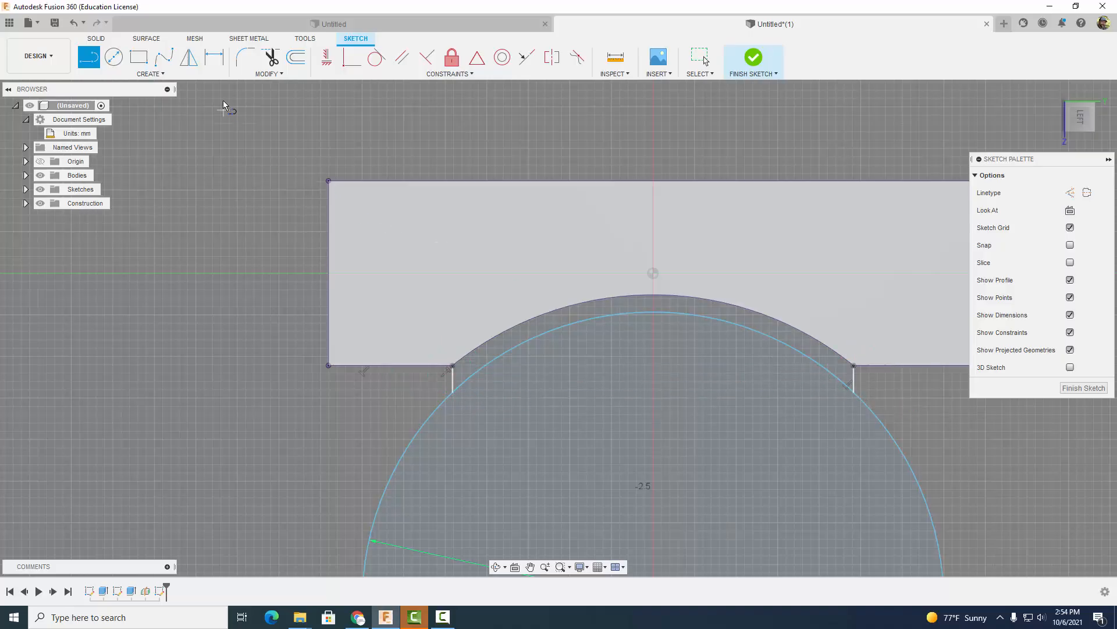
# Step: Trim away the upper arc of the circle between the two short vertical lines
pyautogui.press('t')
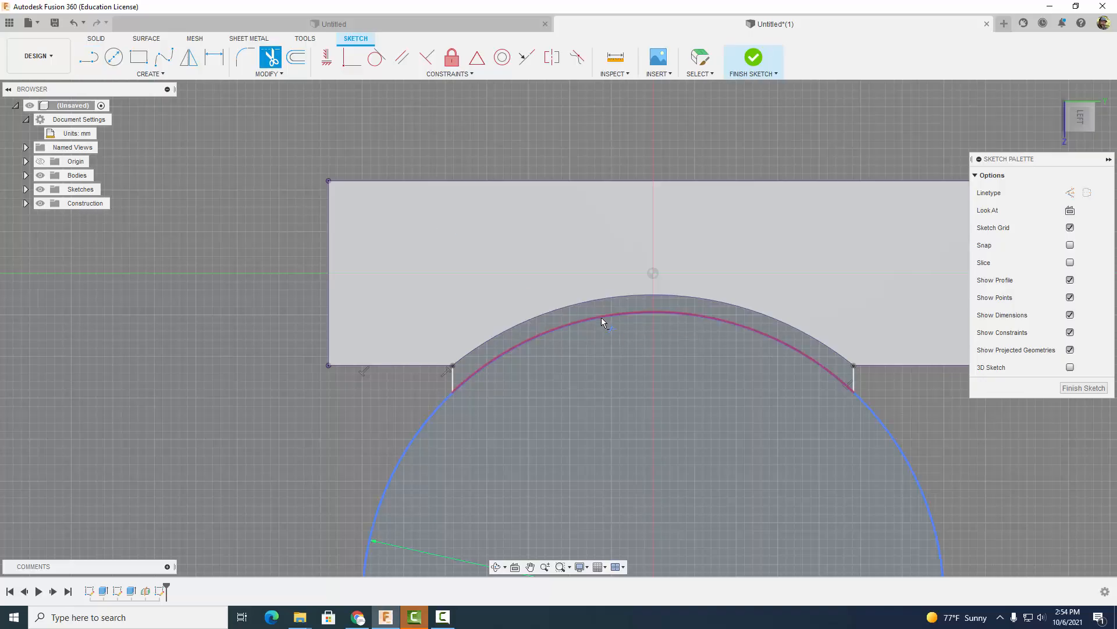
pyautogui.click(602, 320)
pyautogui.scroll(-3, 663, 384)
pyautogui.press('Escape')
pyautogui.moveTo(715, 391); pyautogui.dragTo(589, 292, button='middle')
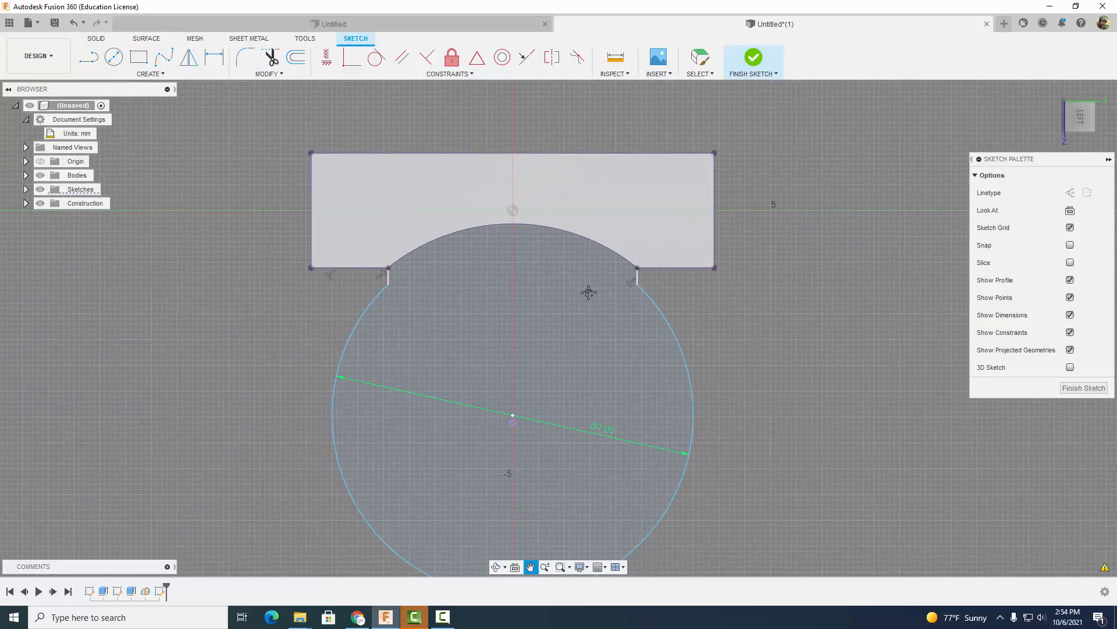
# Step: Dimension both short vertical lines between the cutout corners and the circle to 0.4 mm
pyautogui.click(215, 57)
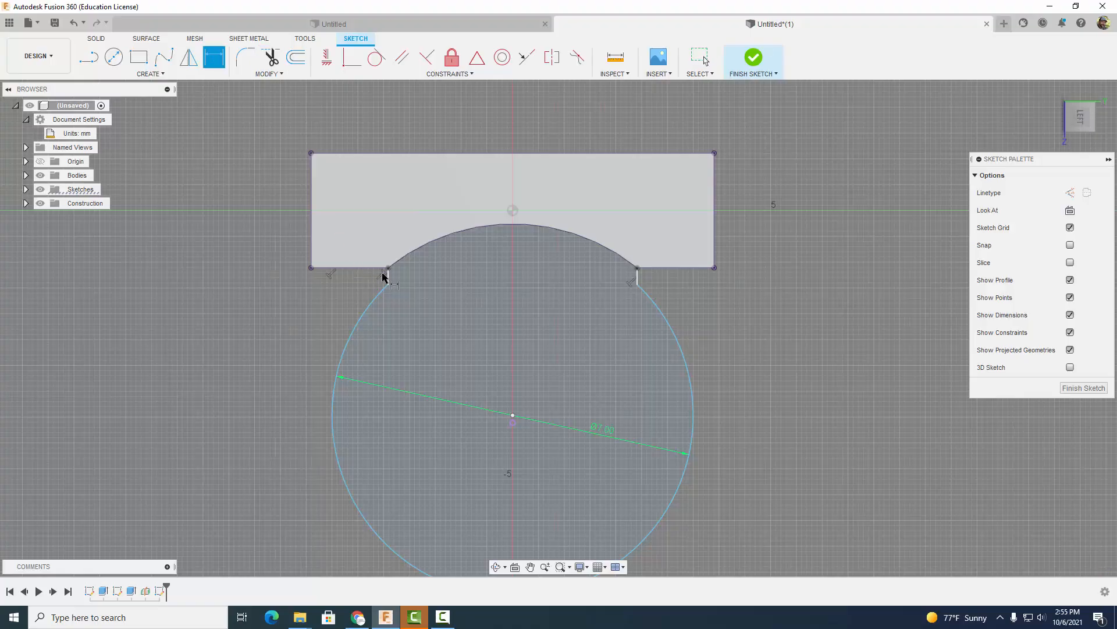
pyautogui.click(355, 268)
pyautogui.click(351, 279)
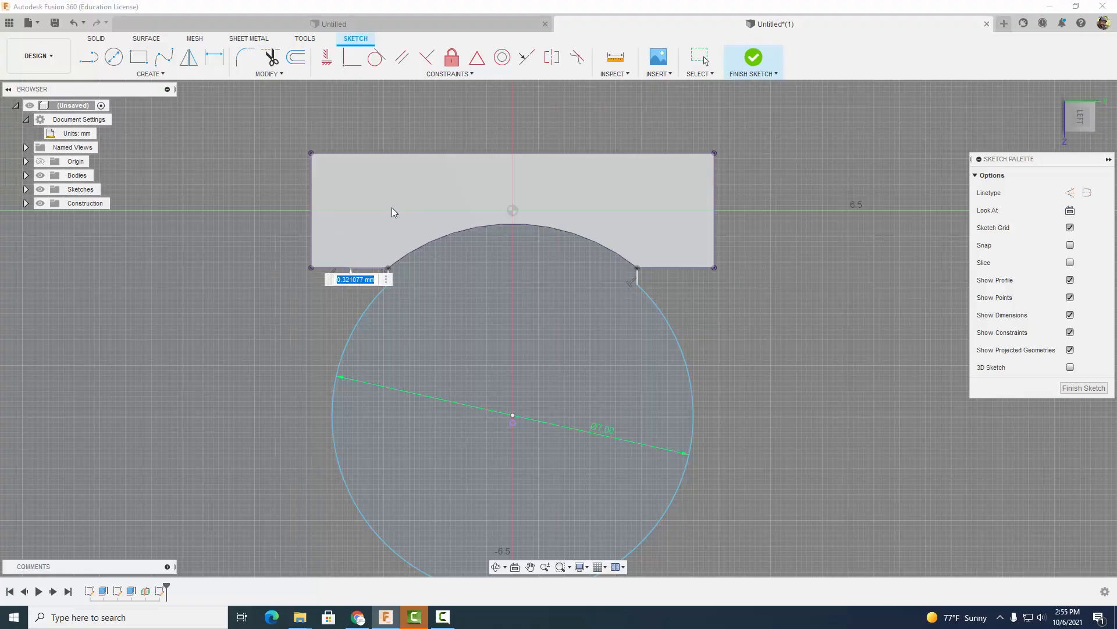
pyautogui.write('.4')
pyautogui.press('Return')
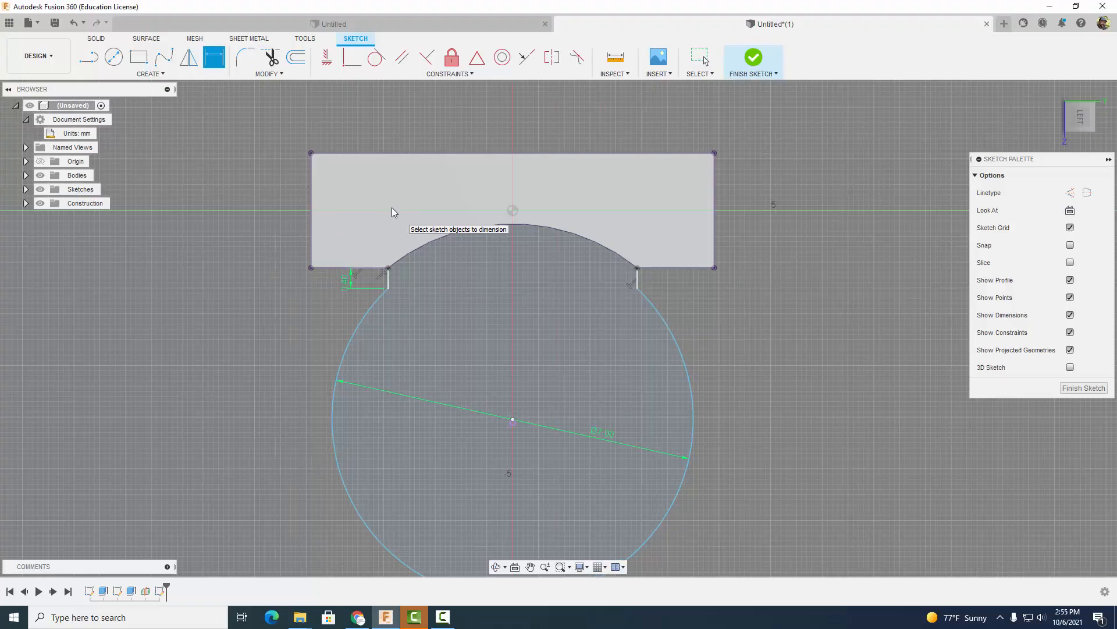
pyautogui.click(638, 284)
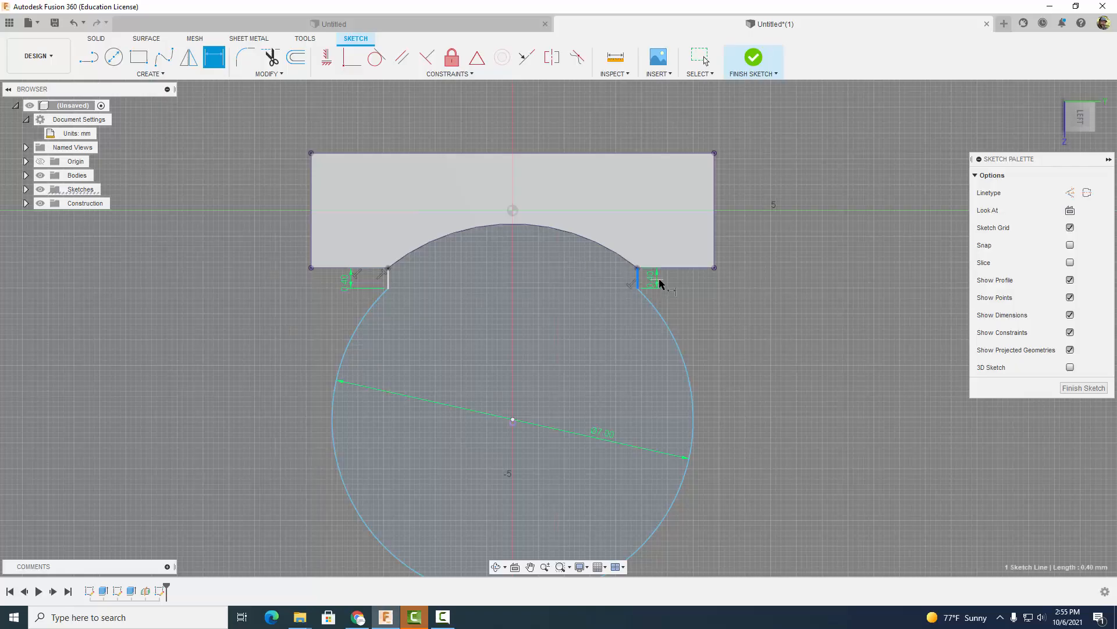
pyautogui.click(661, 281)
pyautogui.write('.4')
pyautogui.press('Return')
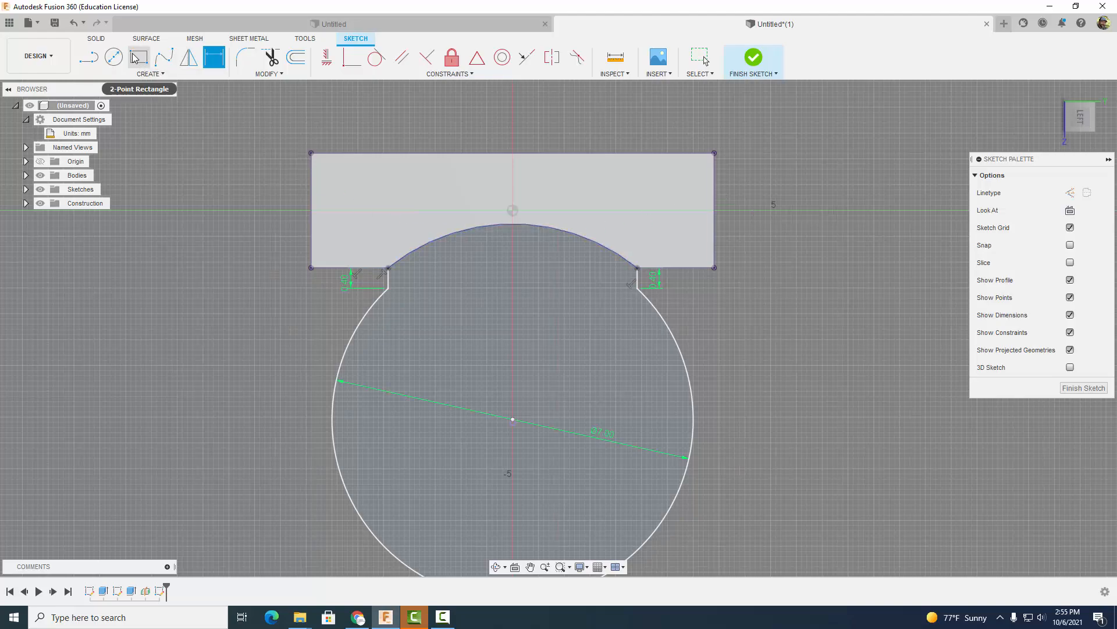
# Step: Draw a three-point arc between the upper ends of the two short lines, following the curve of the cutout
pyautogui.click(140, 73)
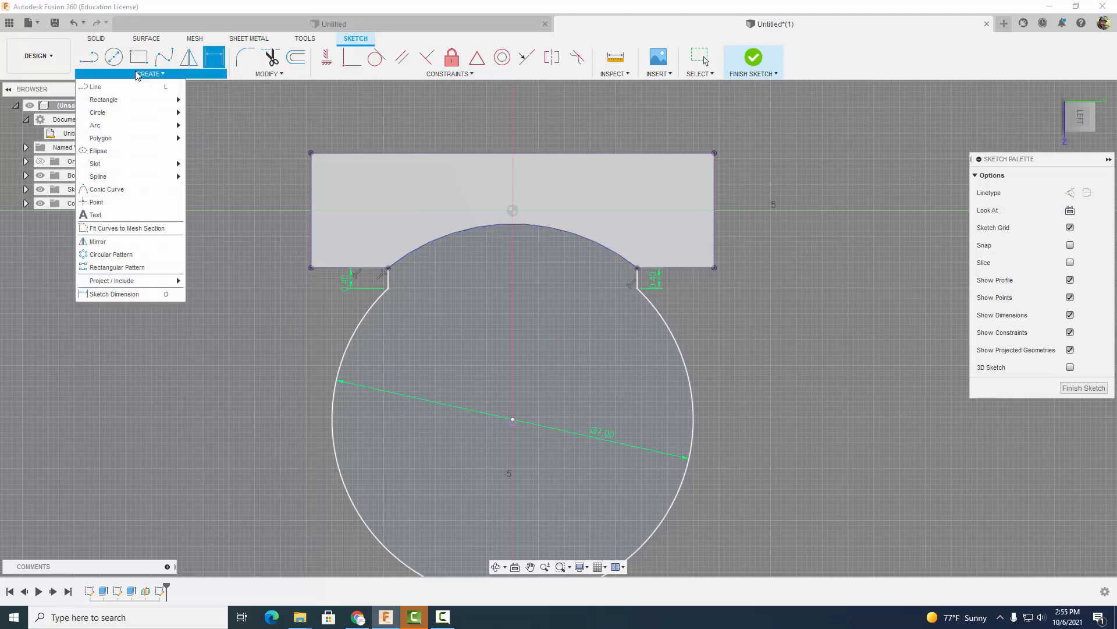
pyautogui.moveTo(134, 113)
pyautogui.click(203, 125)
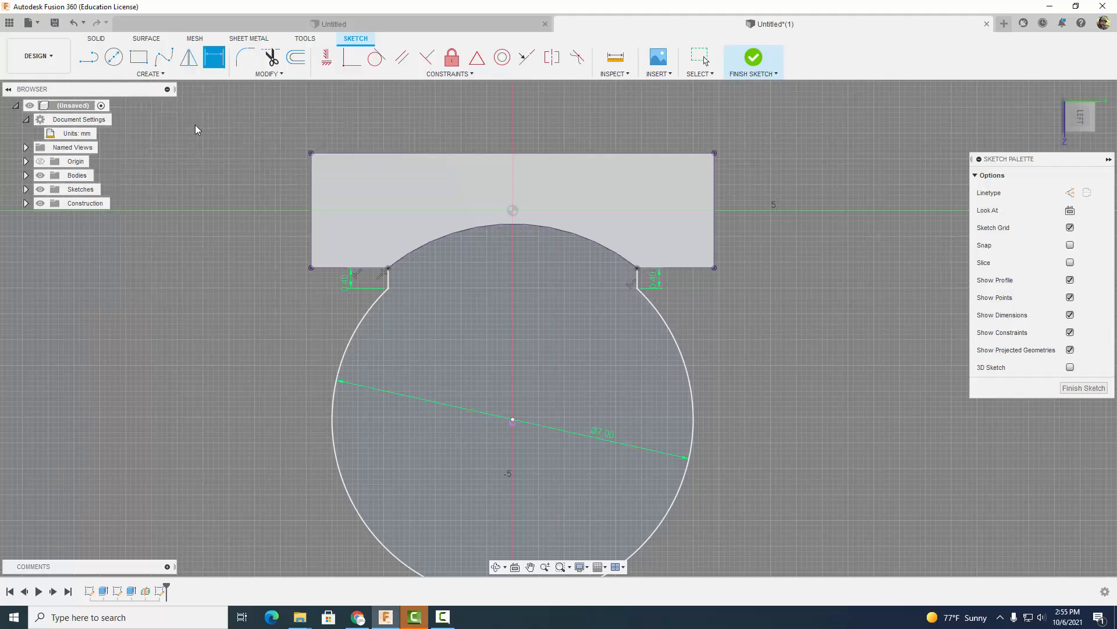
pyautogui.scroll(3, 390, 270)
pyautogui.scroll(2, 390, 271)
pyautogui.click(387, 267)
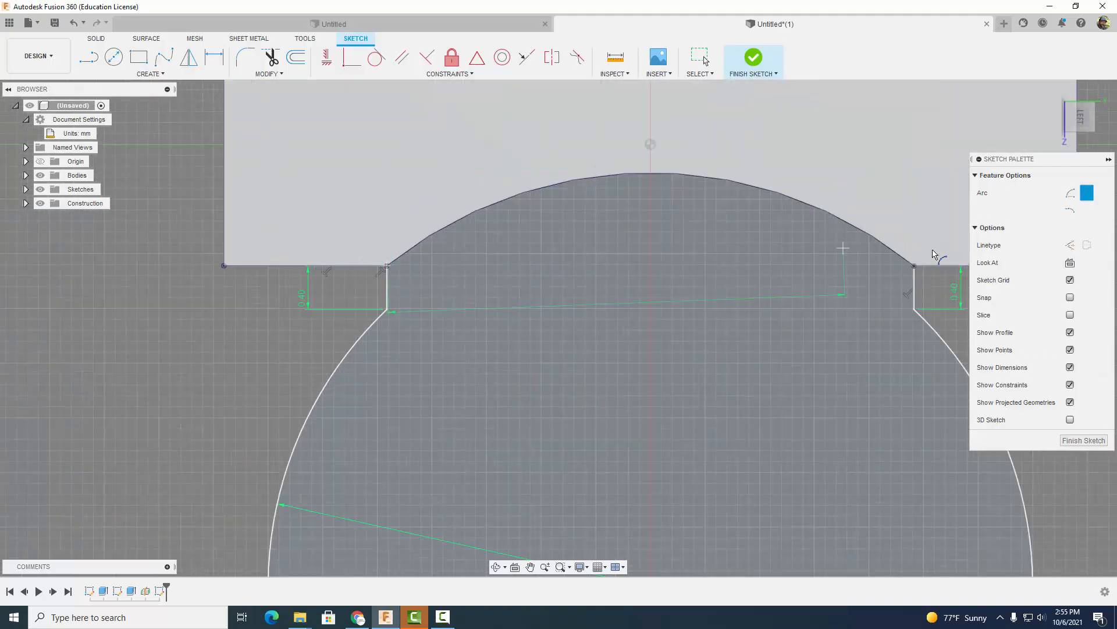
pyautogui.click(914, 266)
pyautogui.scroll(4, 706, 176)
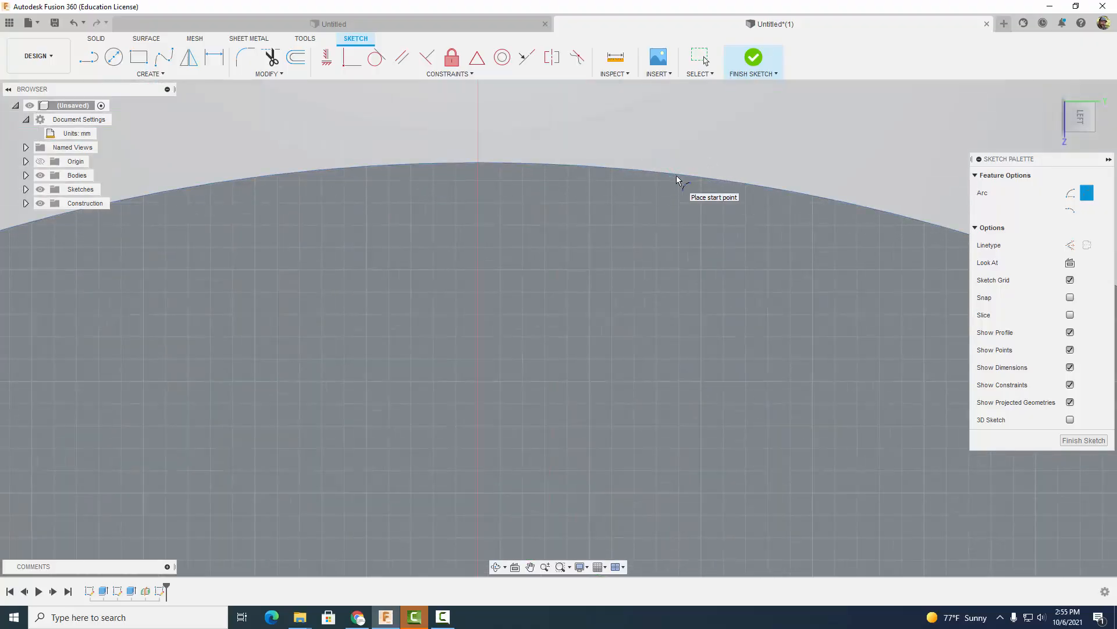
pyautogui.scroll(-2, 699, 184)
pyautogui.click(700, 183)
pyautogui.scroll(-3, 700, 184)
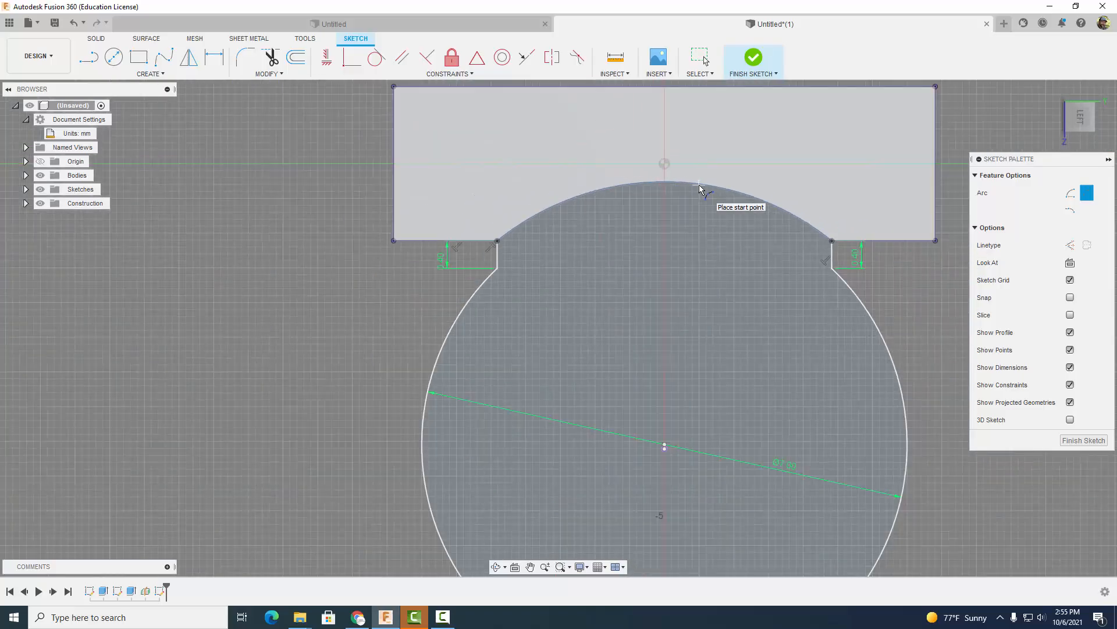
pyautogui.press('Escape')
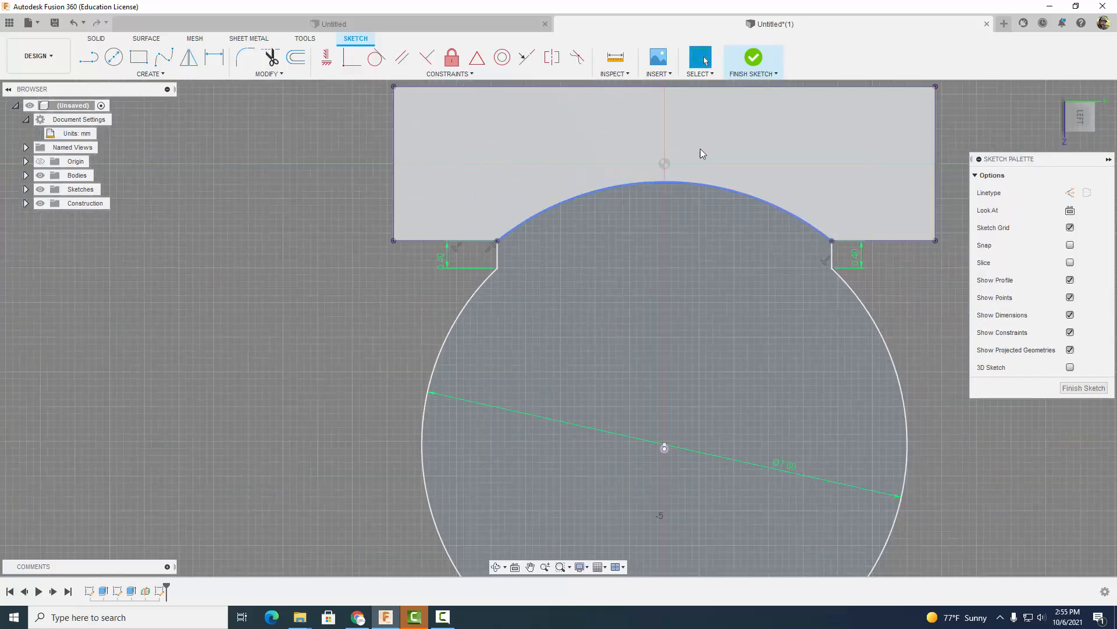
# Step: Dimension the upper arc's radius as 7.7/2 mm and finish the sketch
pyautogui.click(210, 57)
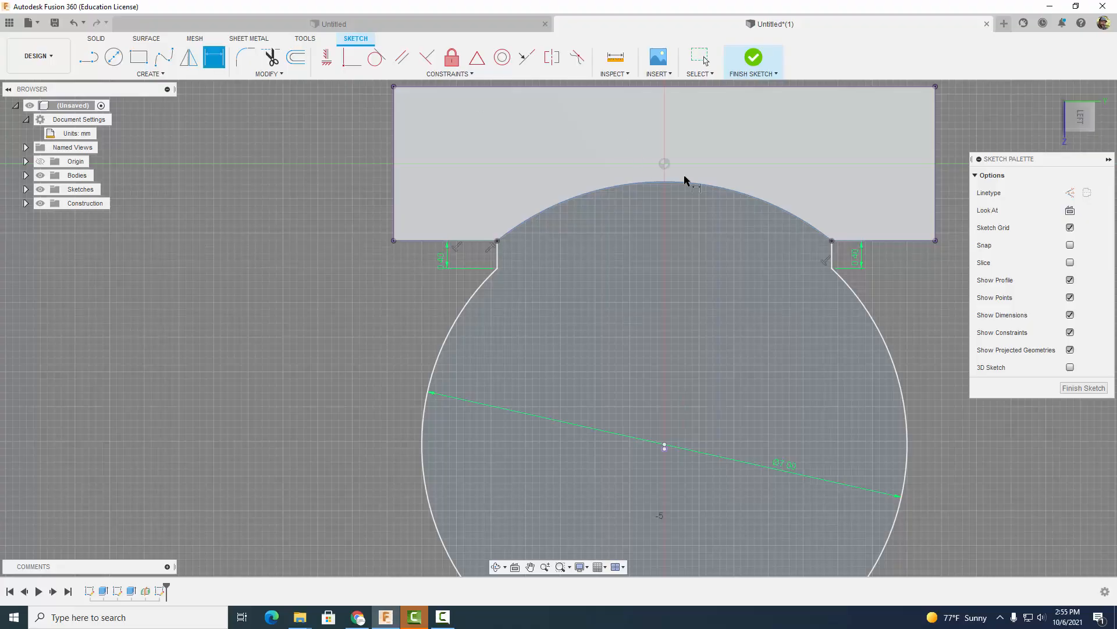
pyautogui.click(740, 193)
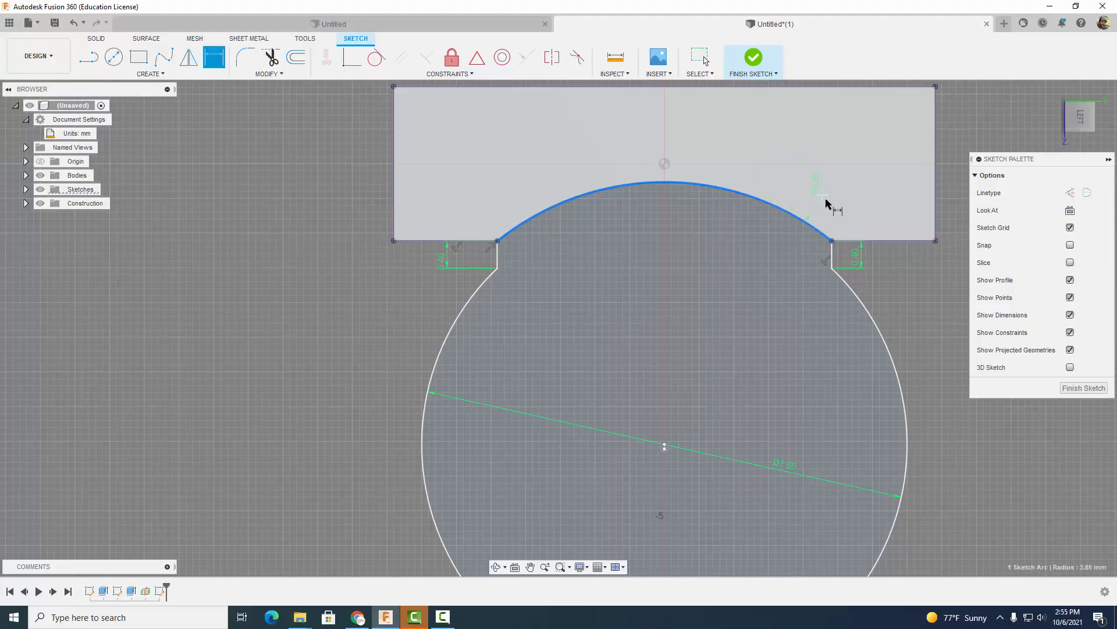
pyautogui.click(959, 133)
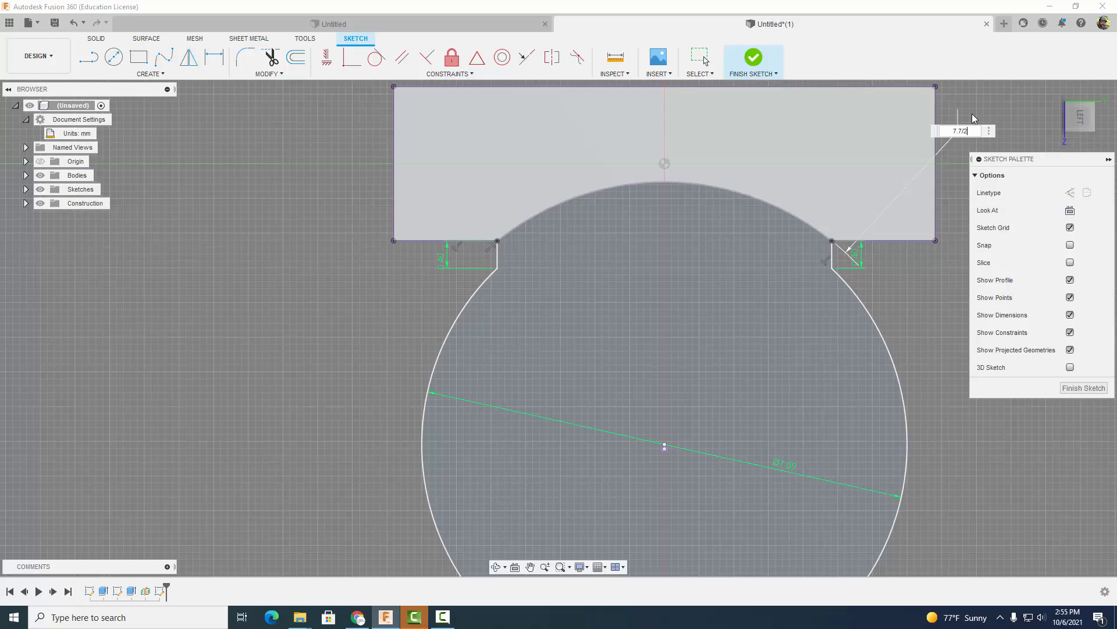
pyautogui.press('Return')
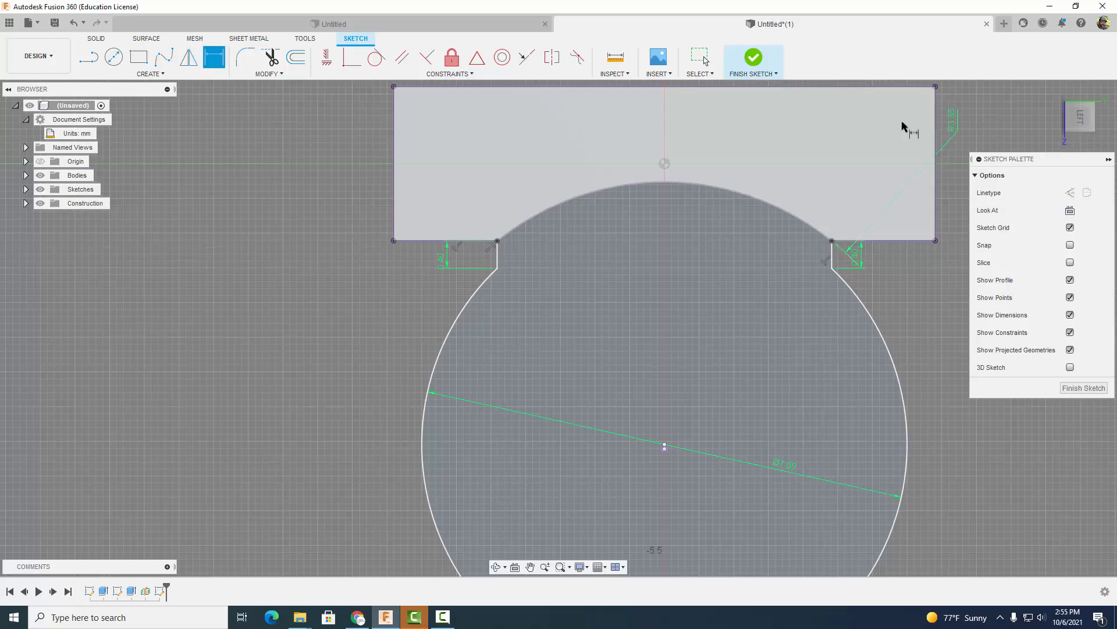
pyautogui.click(753, 58)
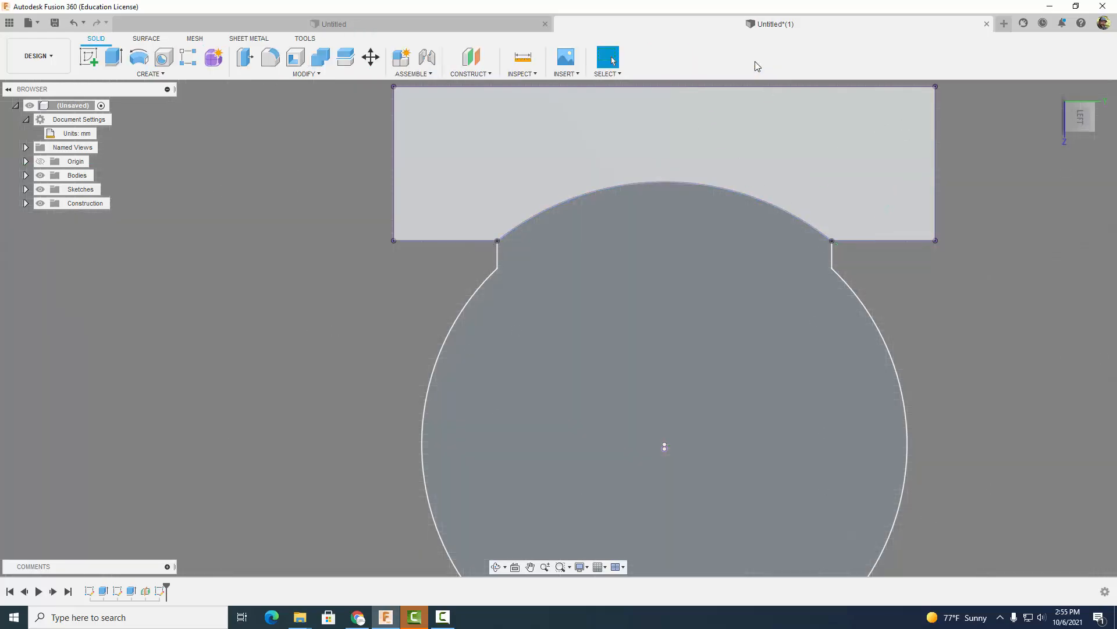
# Step: Set up an extrusion with symmetric direction, whole-length measurement, distance extent and the Join operation
pyautogui.keyDown('shift'); pyautogui.moveTo(977, 301); pyautogui.dragTo(665, 367, button='middle'); pyautogui.keyUp('shift')
pyautogui.press('e')
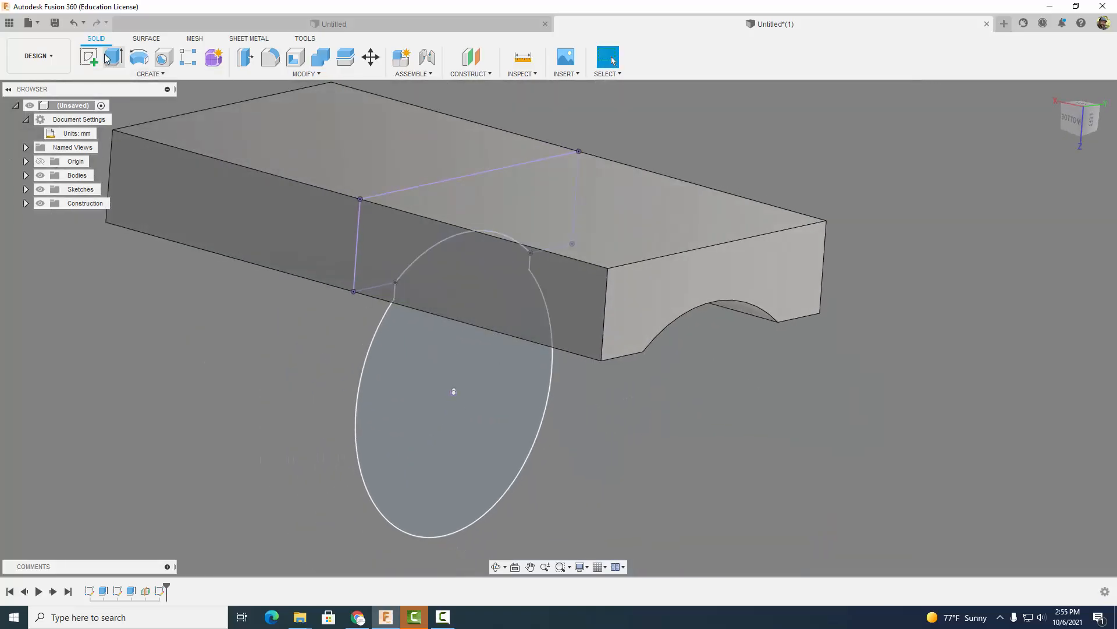
pyautogui.click(1042, 229)
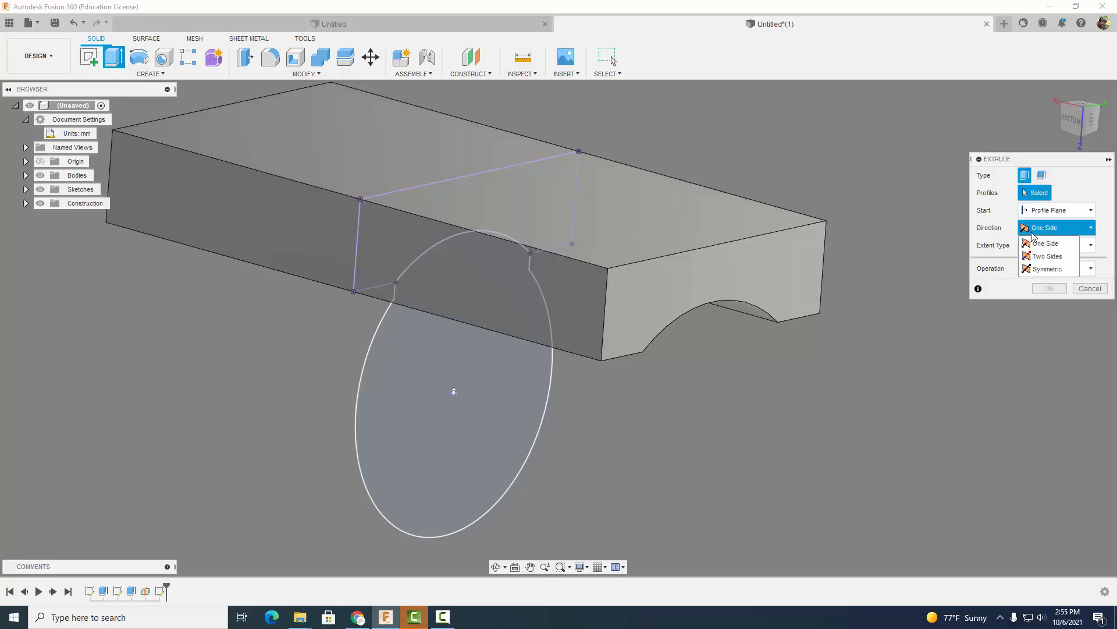
pyautogui.click(1039, 269)
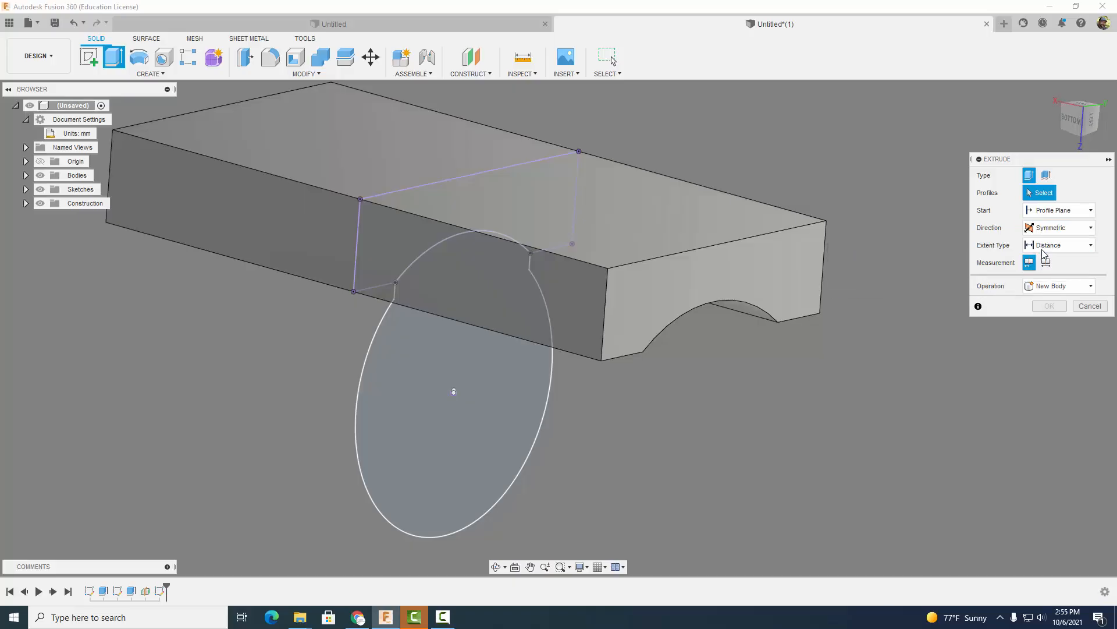
pyautogui.click(1046, 262)
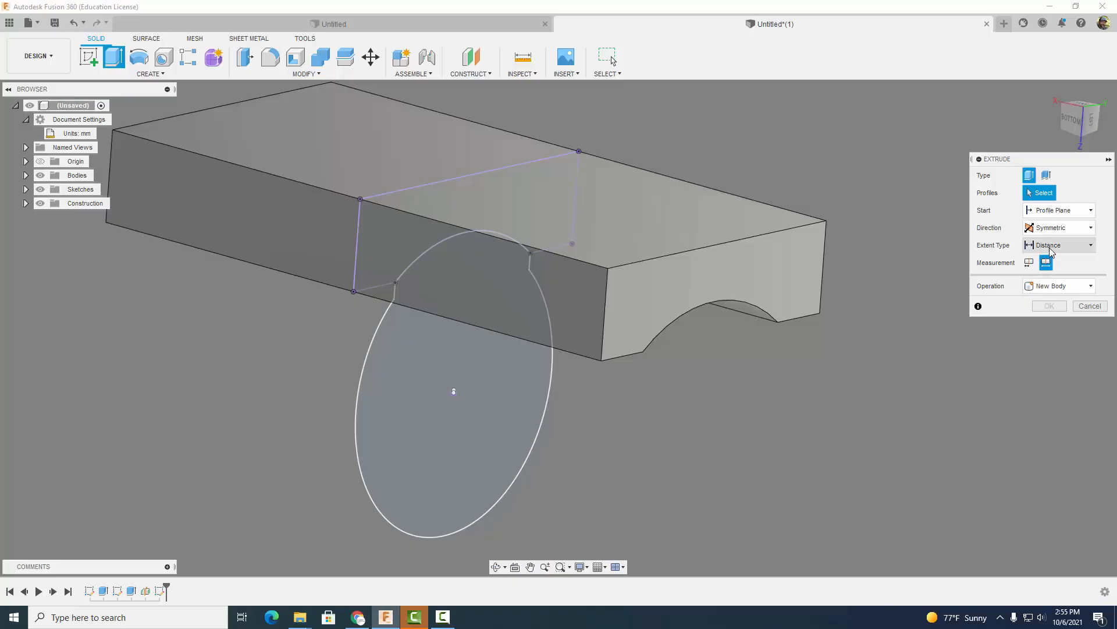
pyautogui.click(1056, 286)
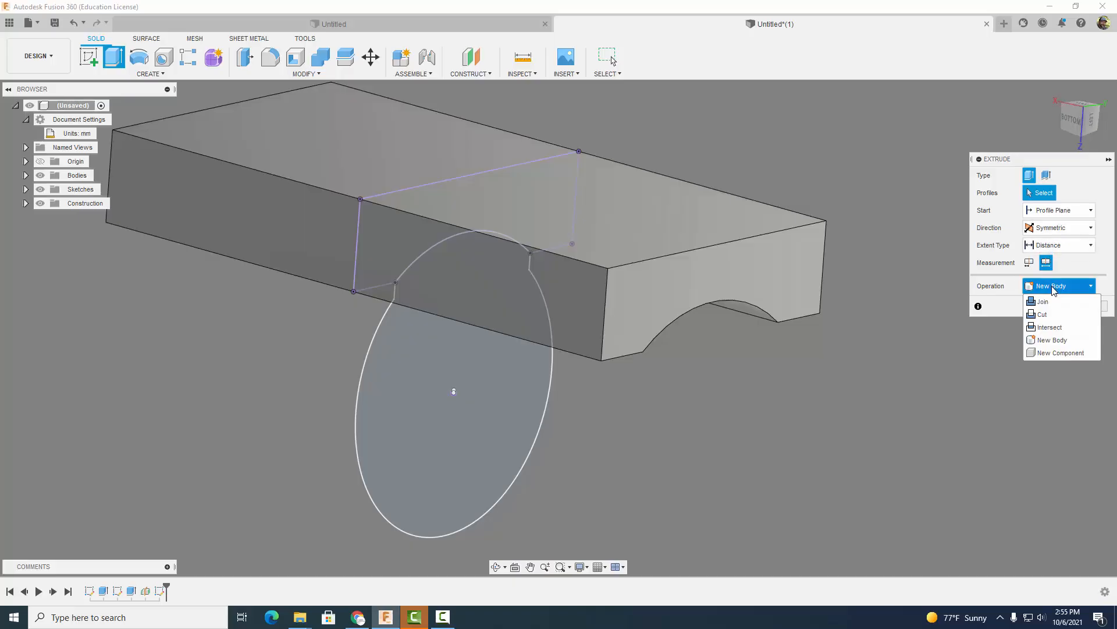
pyautogui.click(1047, 304)
pyautogui.click(1057, 247)
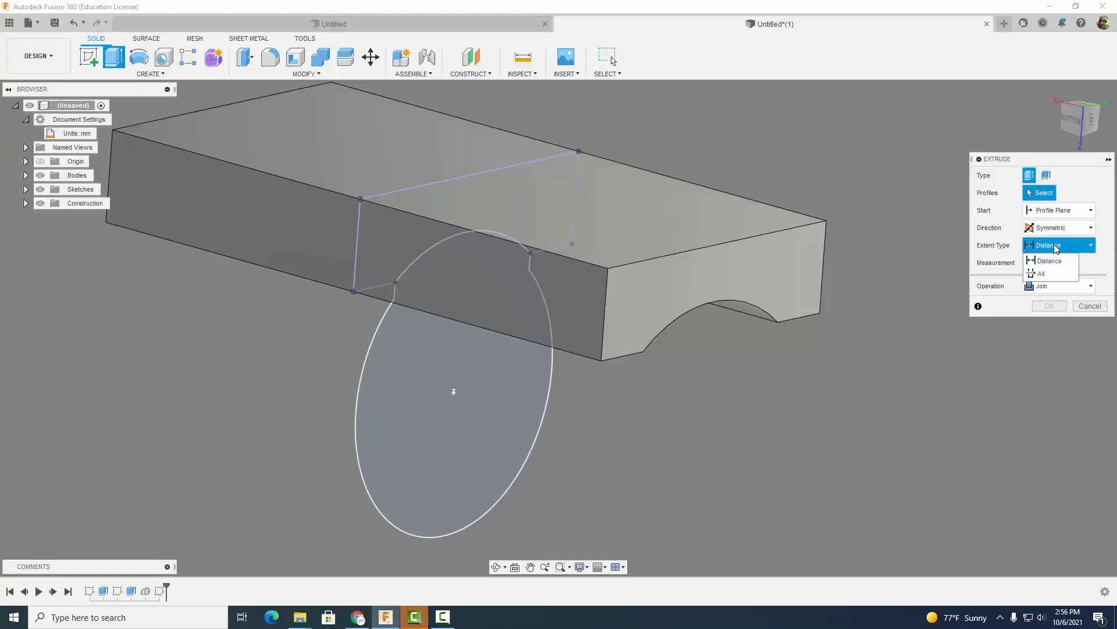
pyautogui.click(1052, 260)
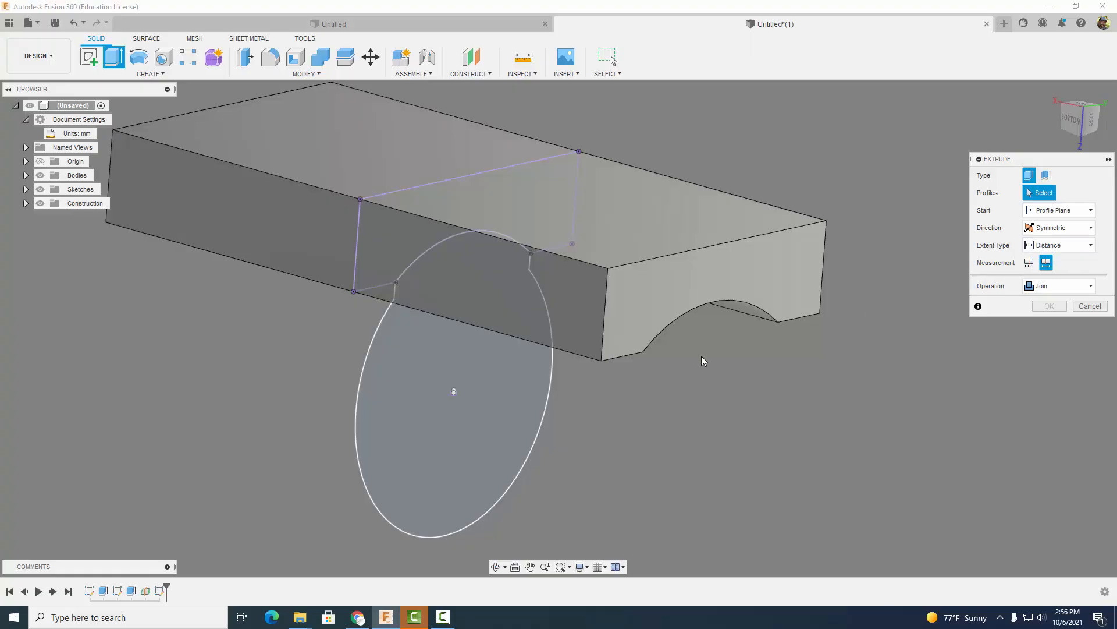
# Step: Extrude the necked circular profile together with the block's midplane section 1.5 mm in total, joined to the block
pyautogui.click(503, 384)
pyautogui.click(446, 216)
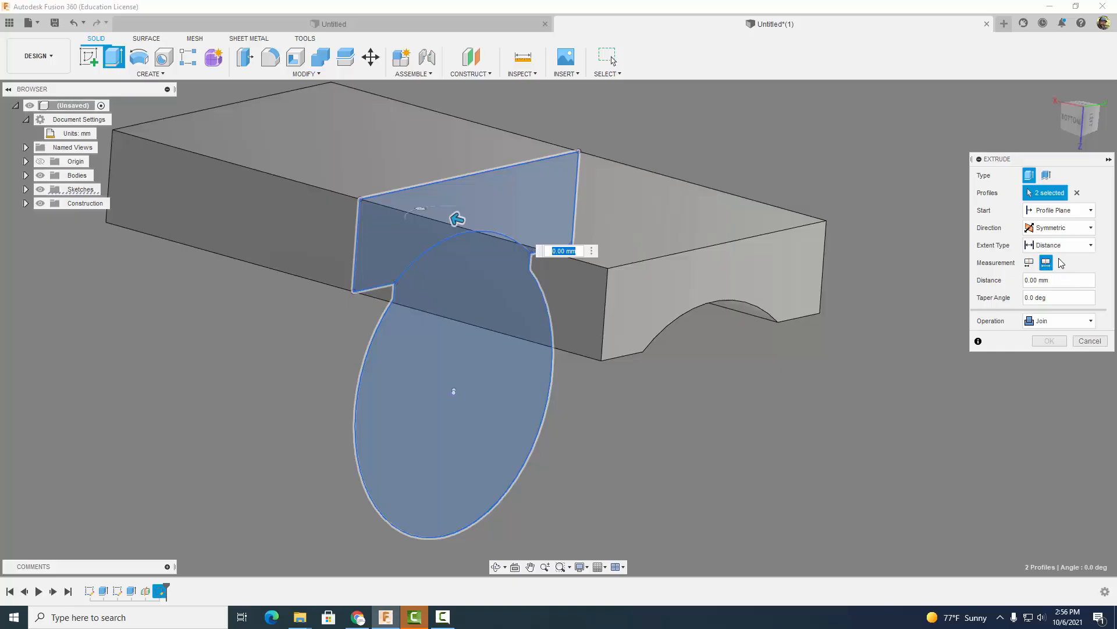
pyautogui.click(1027, 281)
pyautogui.write('.5')
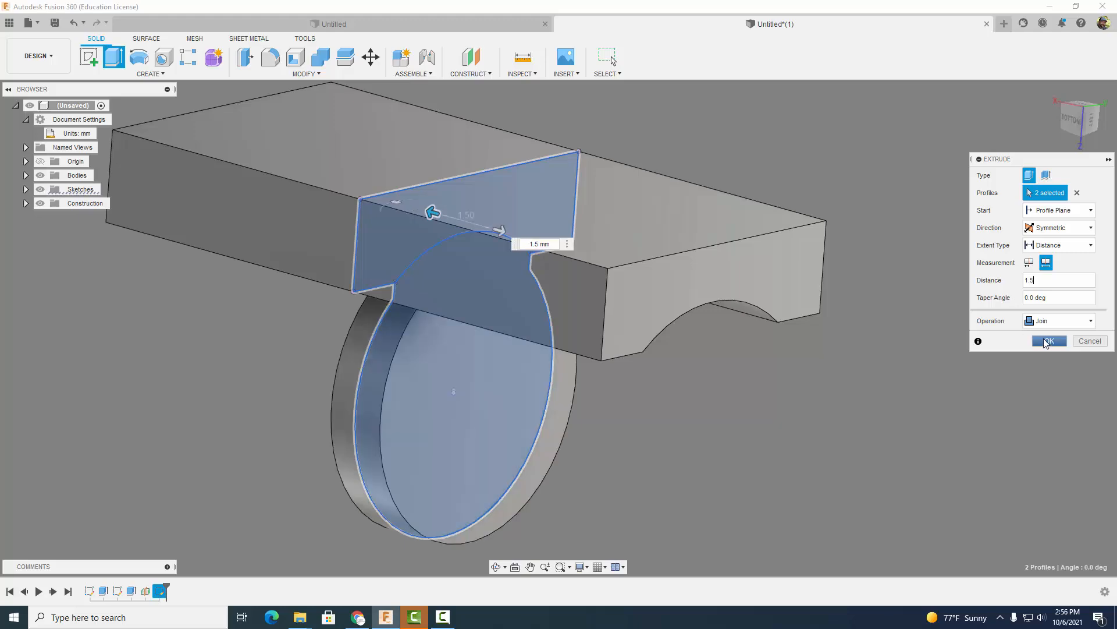
pyautogui.click(1048, 341)
# Step: Start a sketch on the disc's flat face and project the disc's round outer edge into it
pyautogui.keyDown('shift'); pyautogui.moveTo(1043, 338); pyautogui.dragTo(734, 394, button='middle'); pyautogui.keyUp('shift')
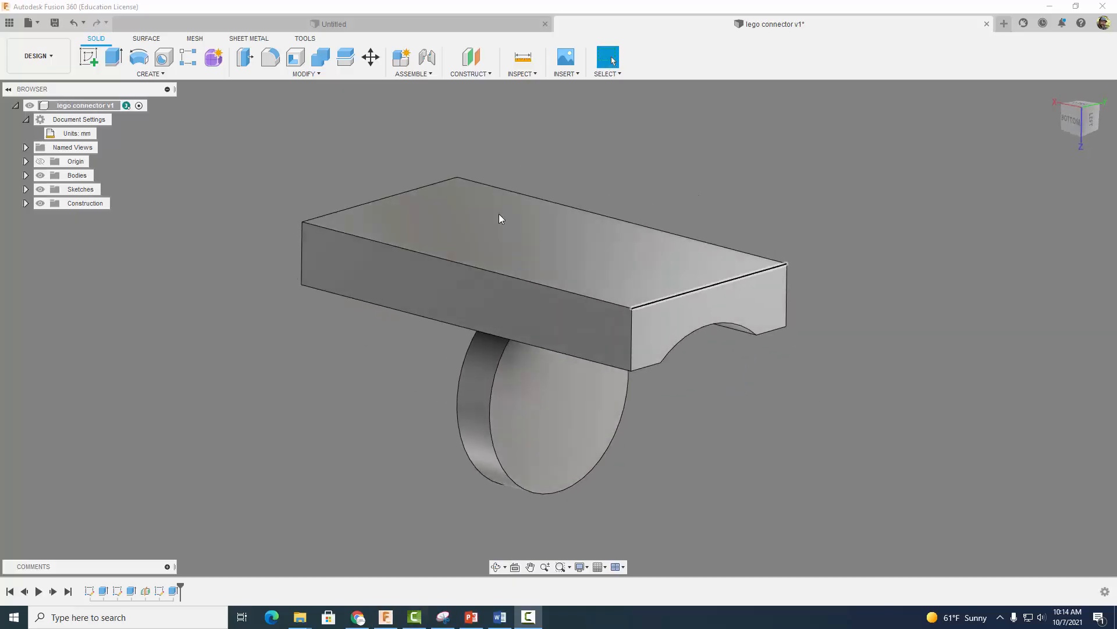
pyautogui.click(90, 58)
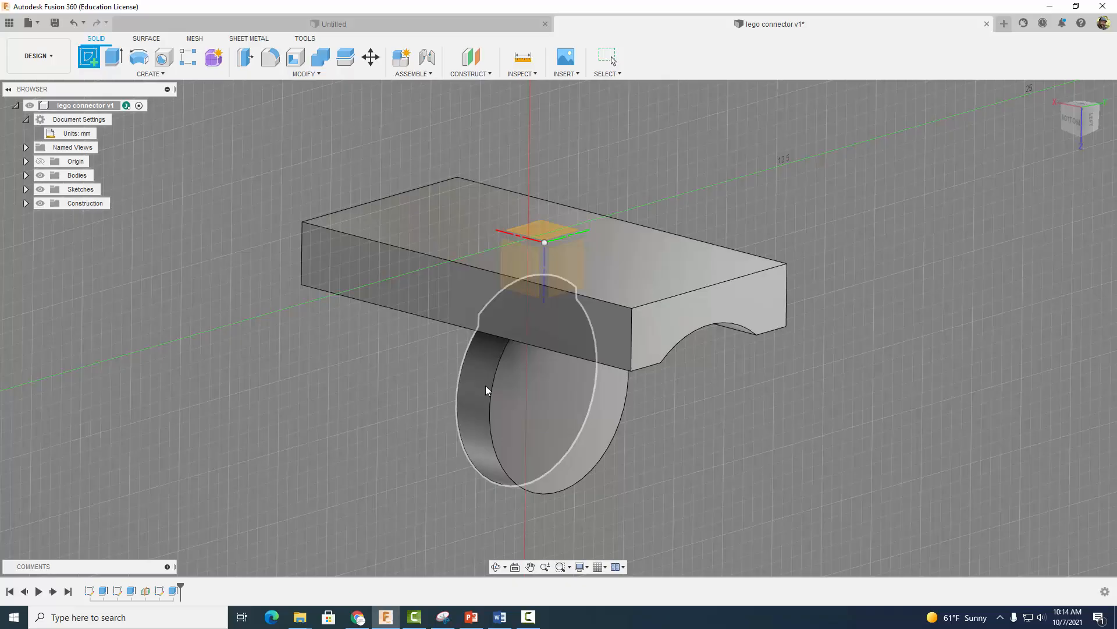
pyautogui.click(544, 394)
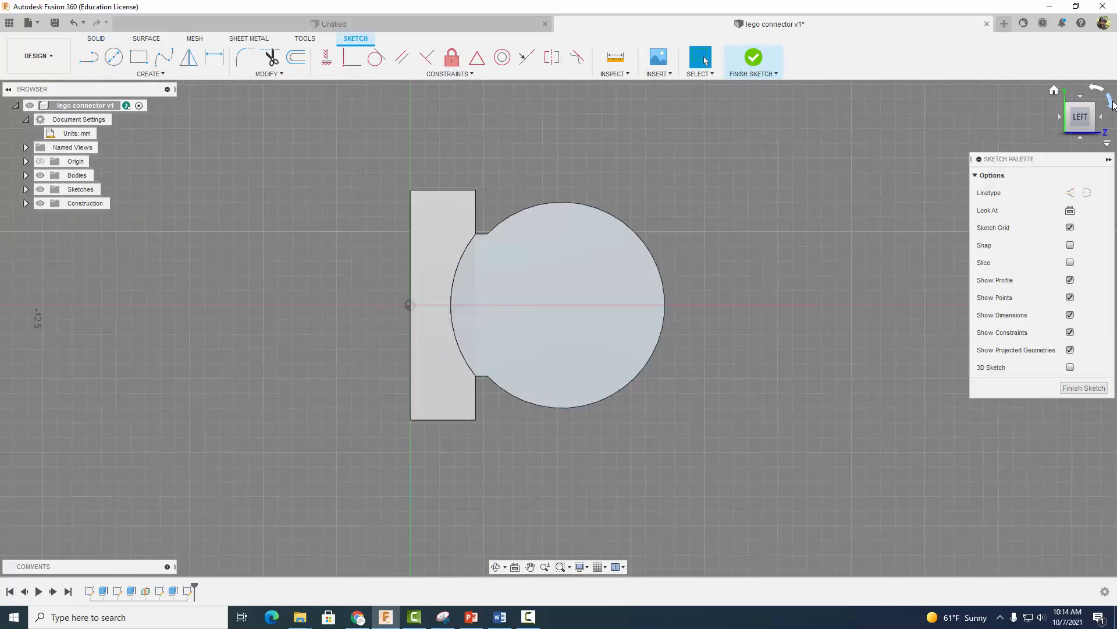
pyautogui.click(1102, 108)
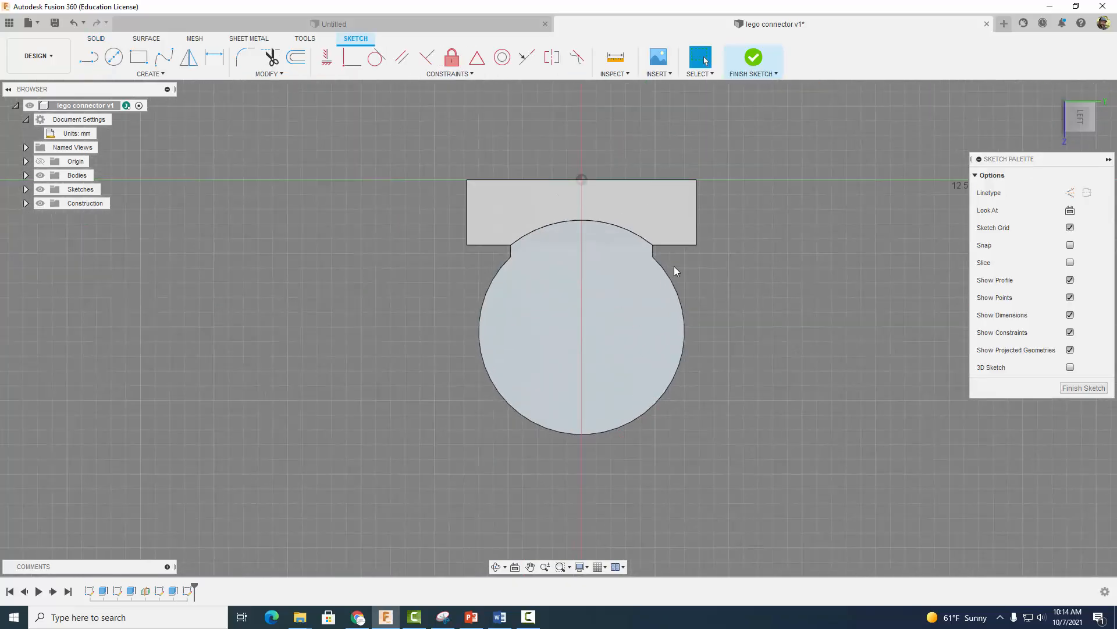
pyautogui.click(135, 76)
pyautogui.moveTo(161, 282)
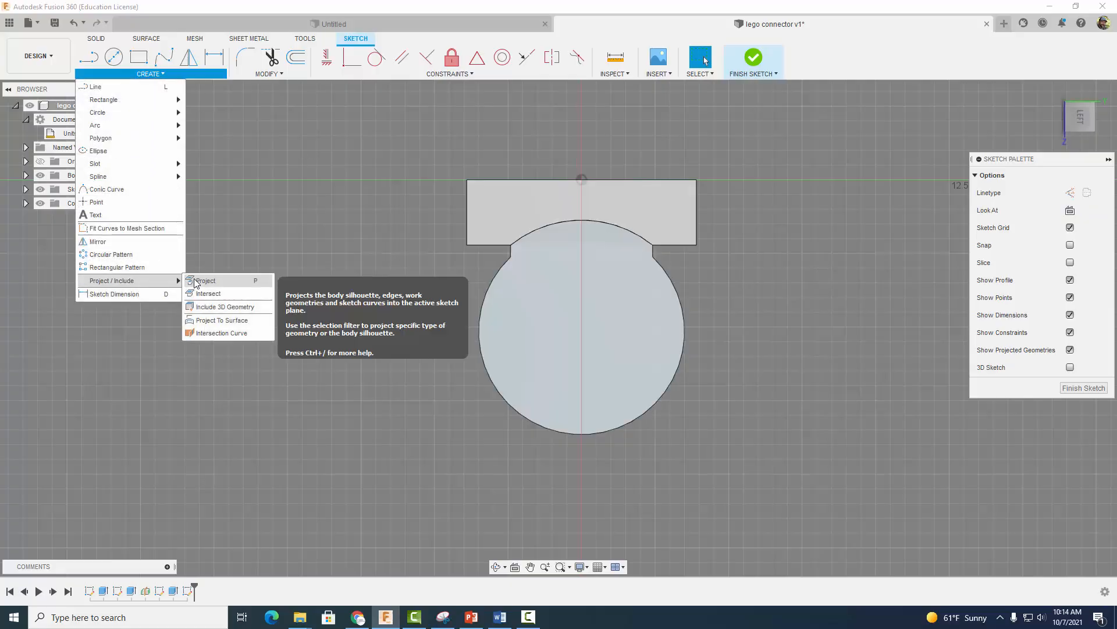
pyautogui.click(196, 283)
pyautogui.click(488, 301)
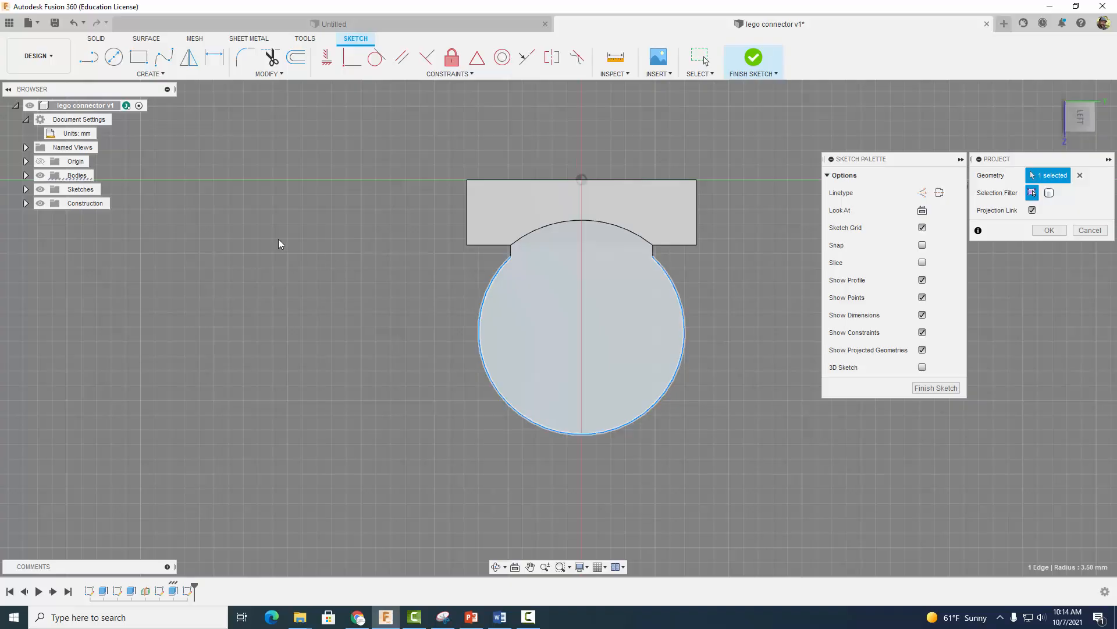
pyautogui.click(1046, 232)
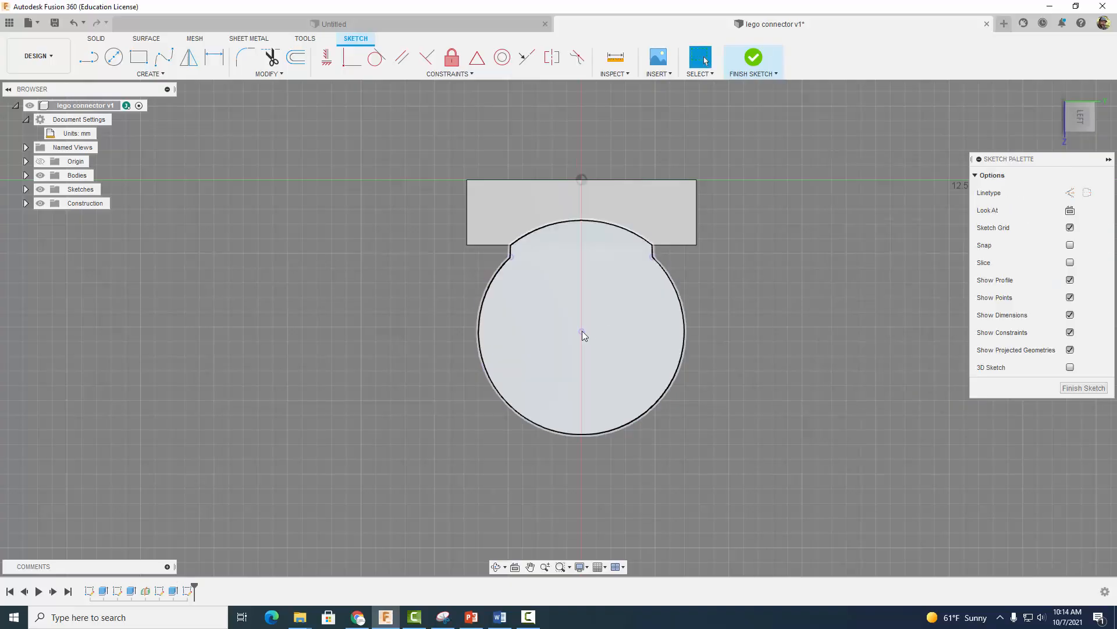
# Step: Draw a 2.3 mm diameter circle at the disc's centre and finish the sketch
pyautogui.press('c')
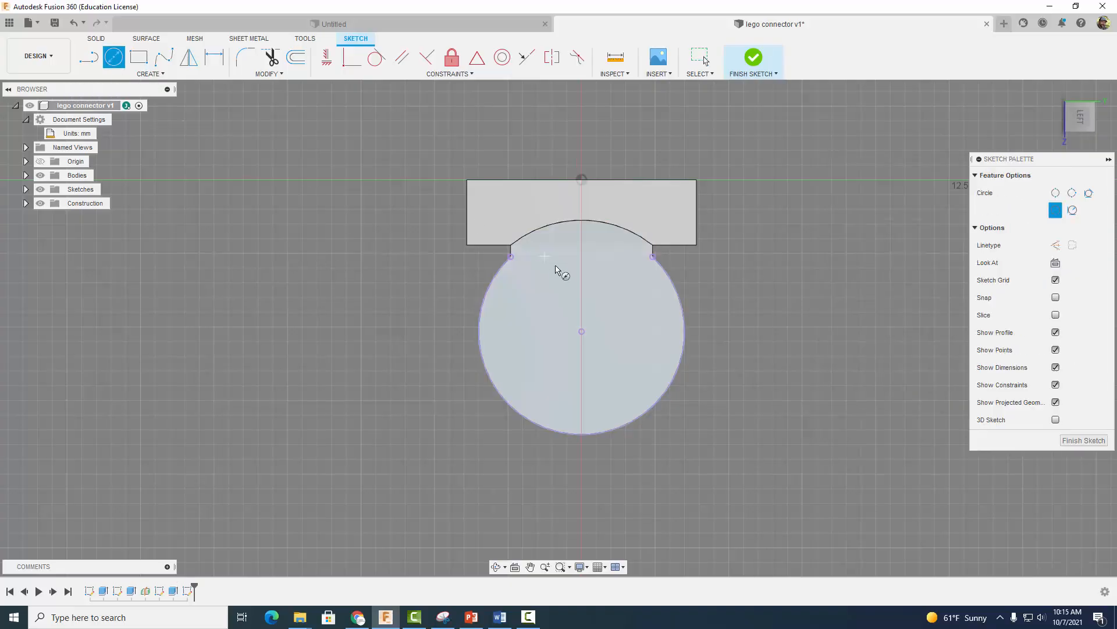
pyautogui.click(582, 332)
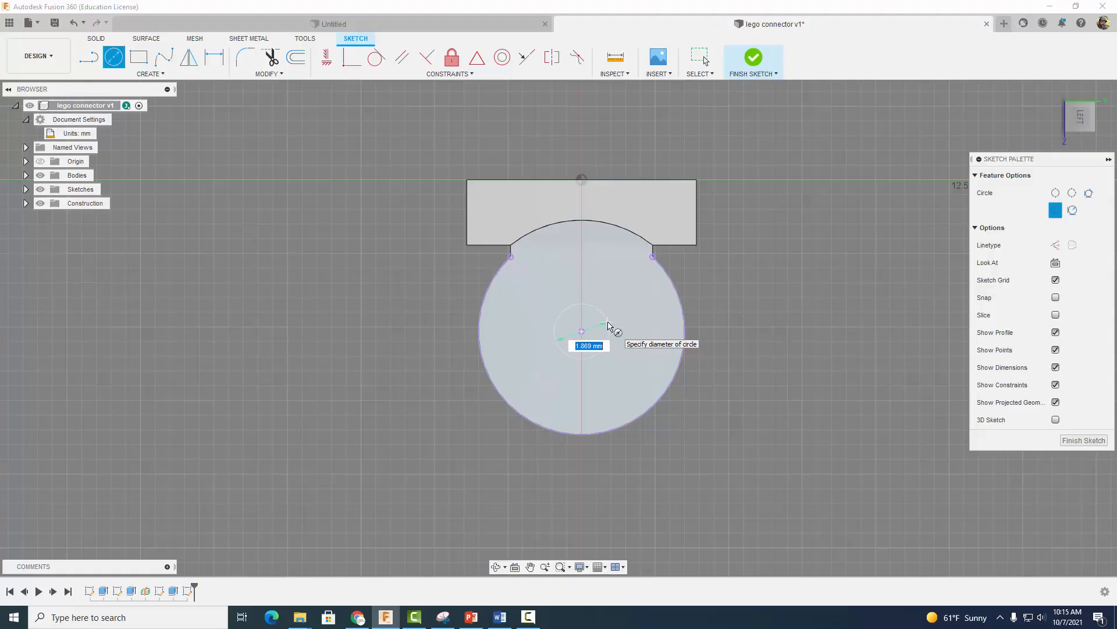
pyautogui.write('2.3')
pyautogui.press('Return')
pyautogui.press('Escape')
pyautogui.click(750, 60)
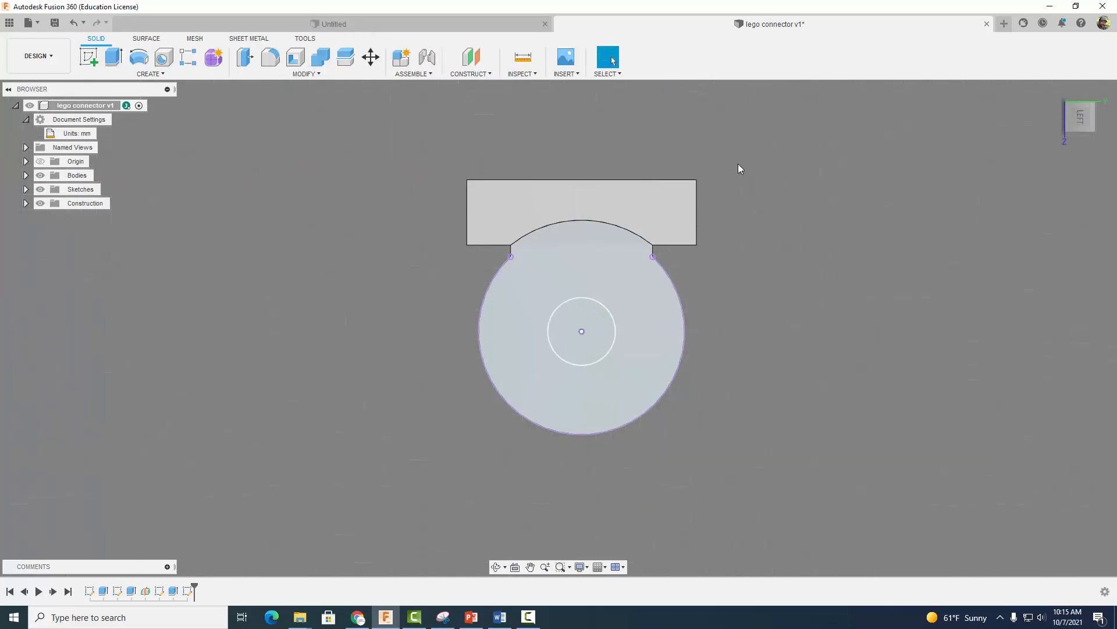
# Step: Extrude the small centre circle 2.8 mm outward from the disc's face and join it as a peg
pyautogui.click(114, 57)
pyautogui.click(582, 332)
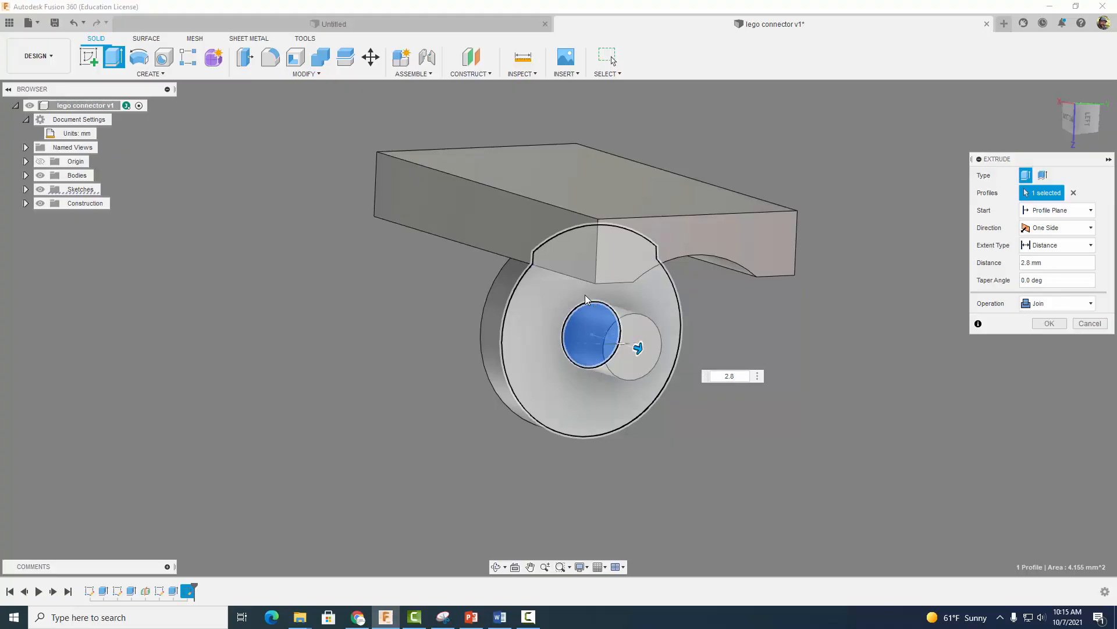
pyautogui.click(1059, 324)
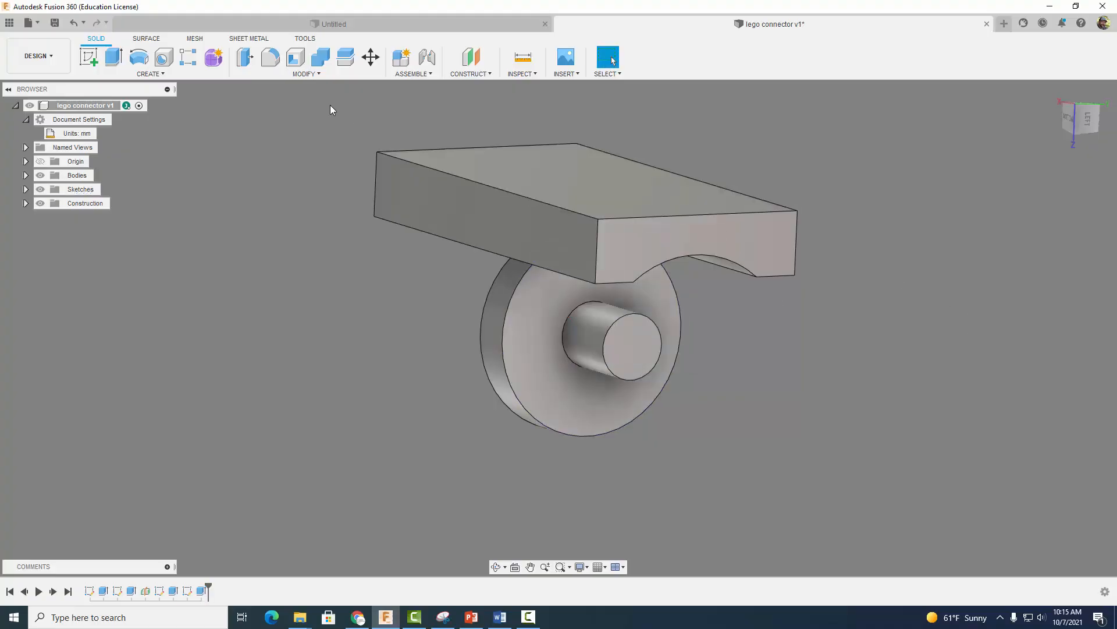
# Step: Start a sketch on the peg's end face and project that round face into it
pyautogui.click(89, 57)
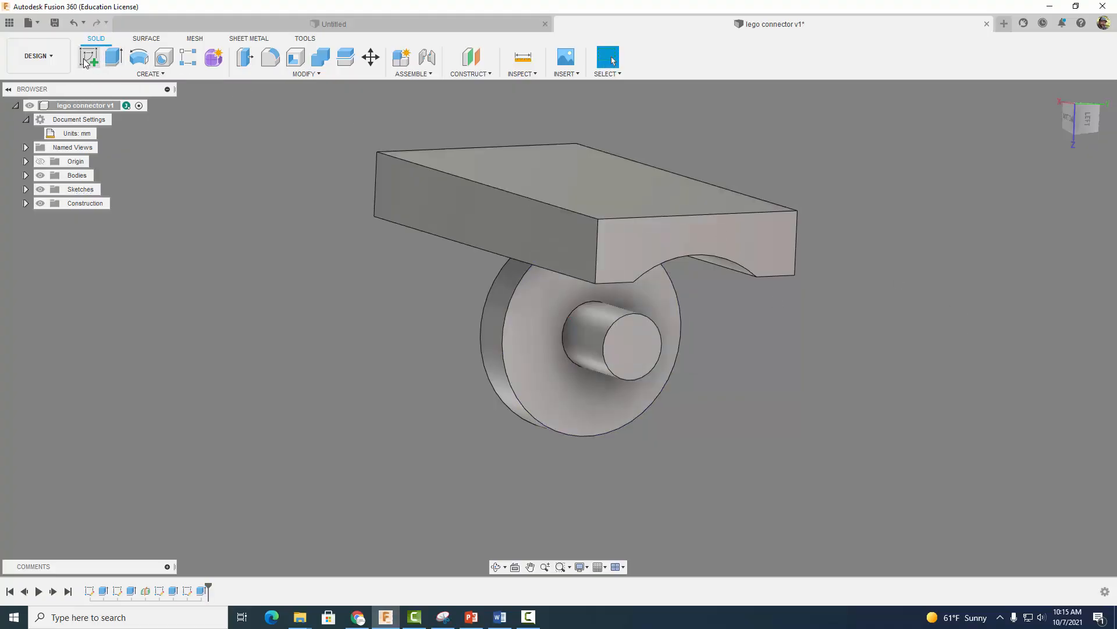
pyautogui.click(635, 349)
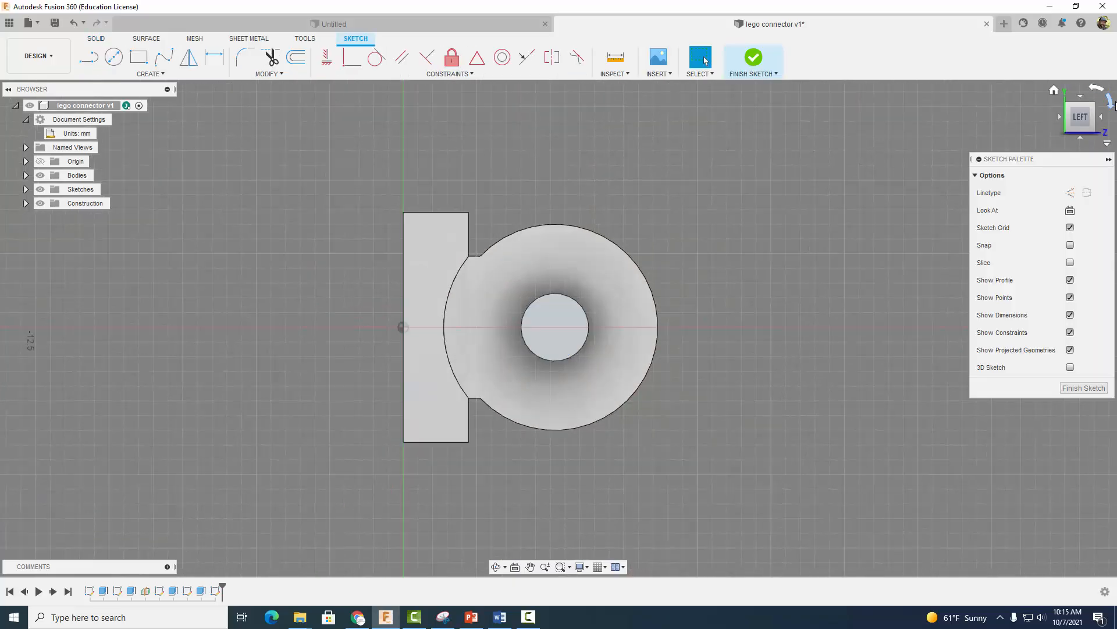
pyautogui.click(1111, 102)
pyautogui.click(149, 74)
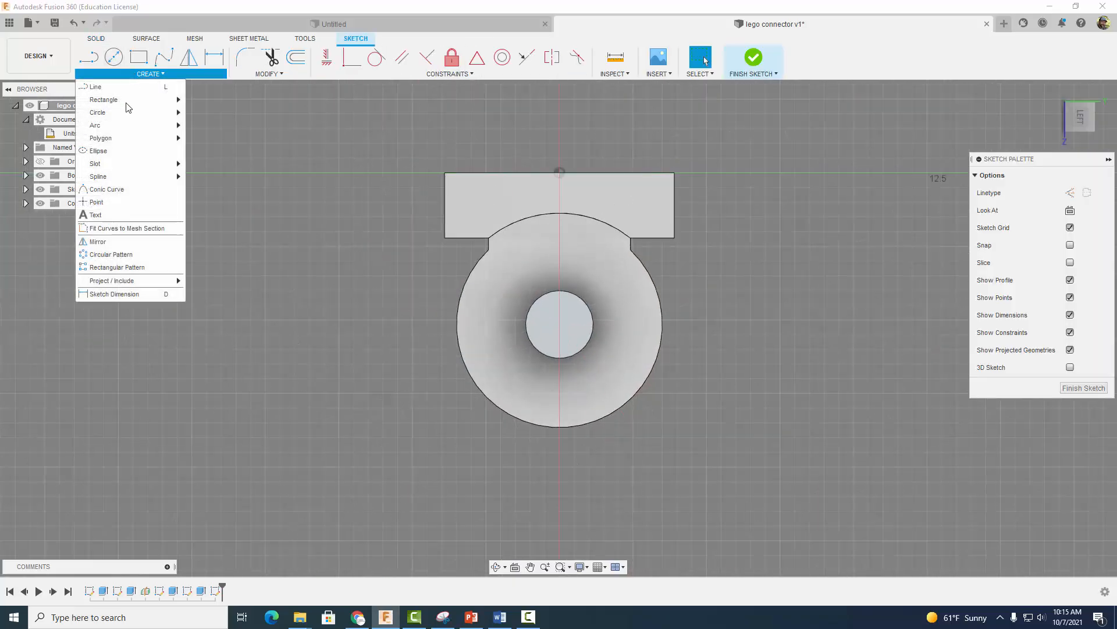
pyautogui.moveTo(129, 284)
pyautogui.click(207, 283)
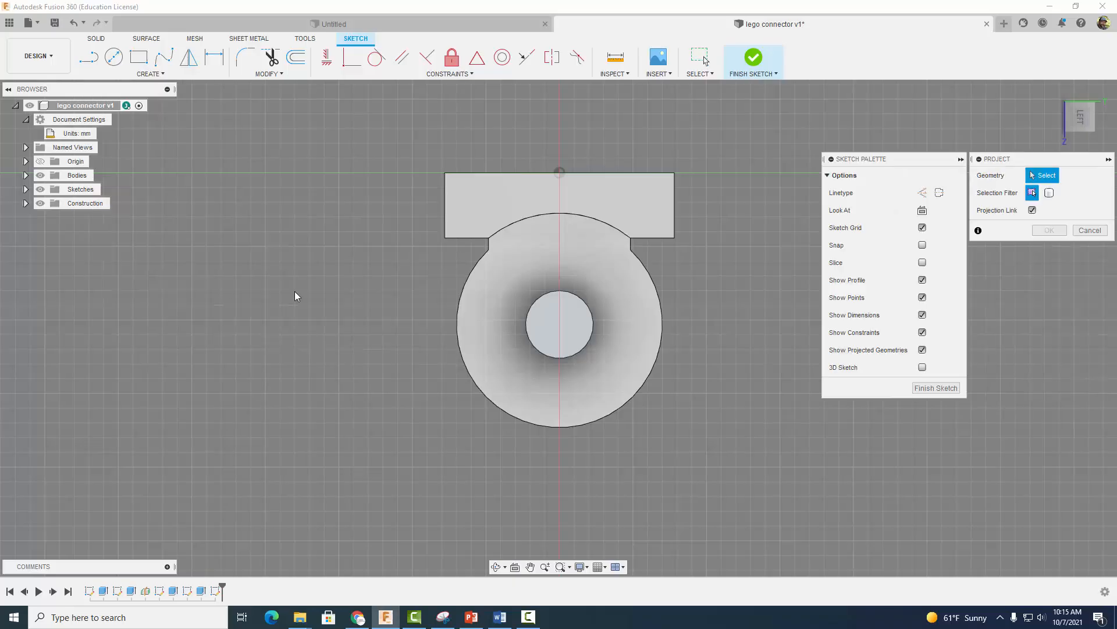
pyautogui.click(534, 304)
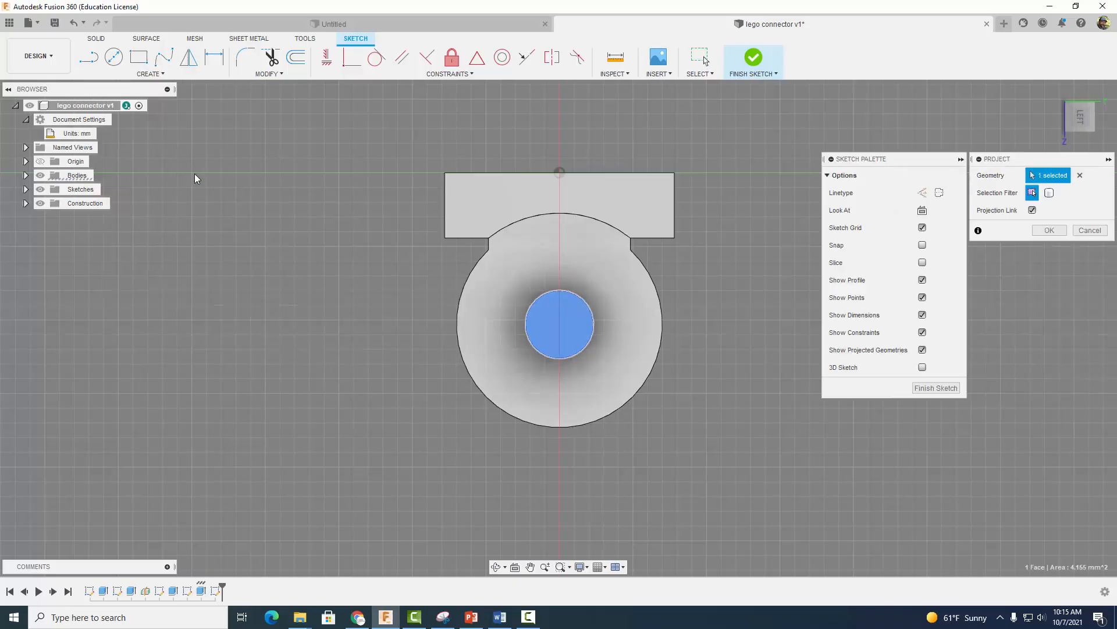
pyautogui.scroll(3, 580, 299)
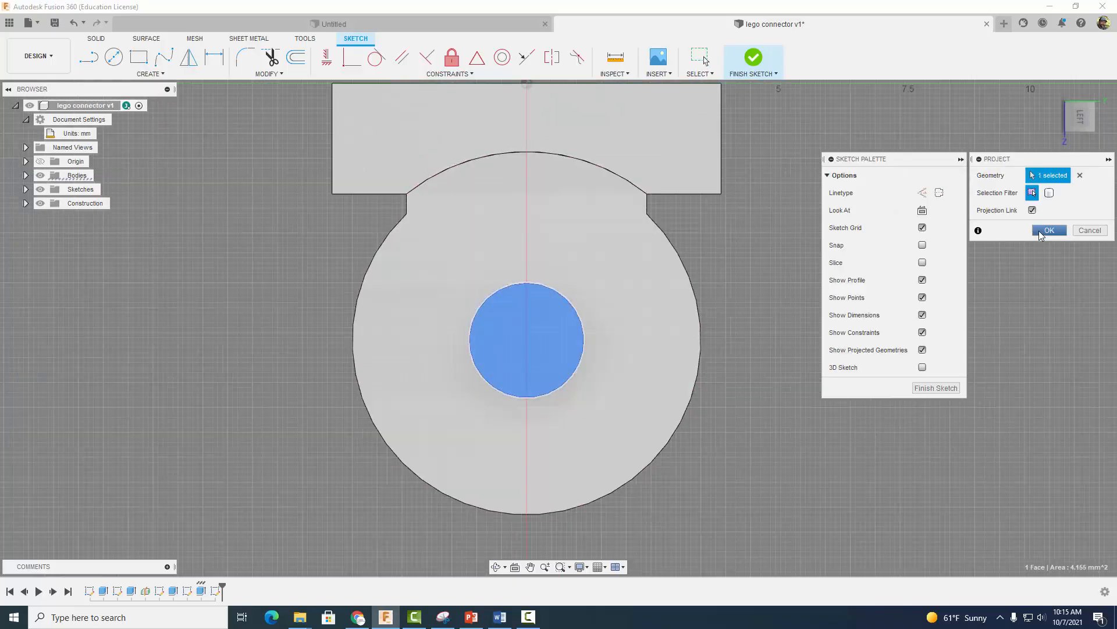
pyautogui.click(1041, 233)
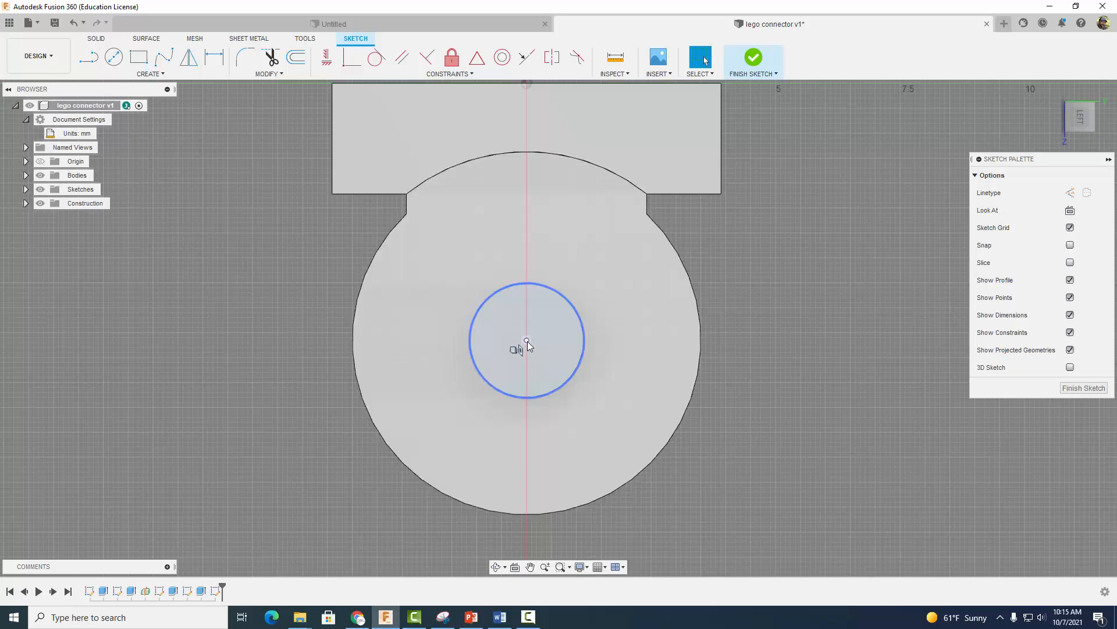
# Step: Draw a 1.8 mm diameter circle centred on the peg's end face
pyautogui.scroll(3, 776, 278)
pyautogui.moveTo(749, 282)
pyautogui.mouseDown(button='middle')
pyautogui.moveTo(885, 226)
pyautogui.moveTo(945, 217)
pyautogui.mouseUp(button='middle')
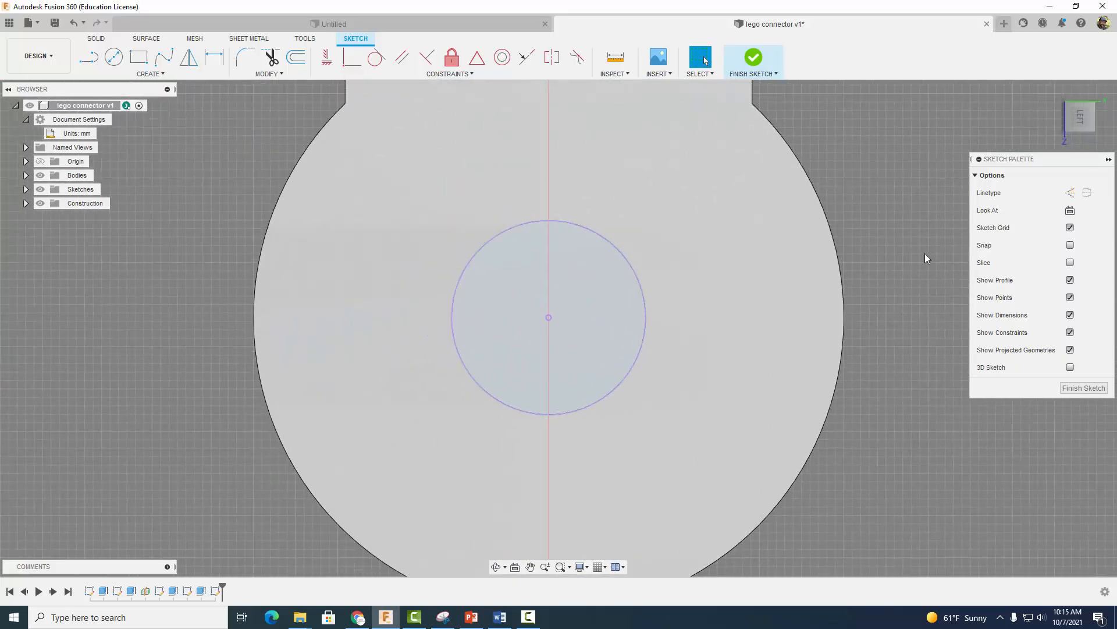
pyautogui.scroll(-2, 926, 254)
pyautogui.press('c')
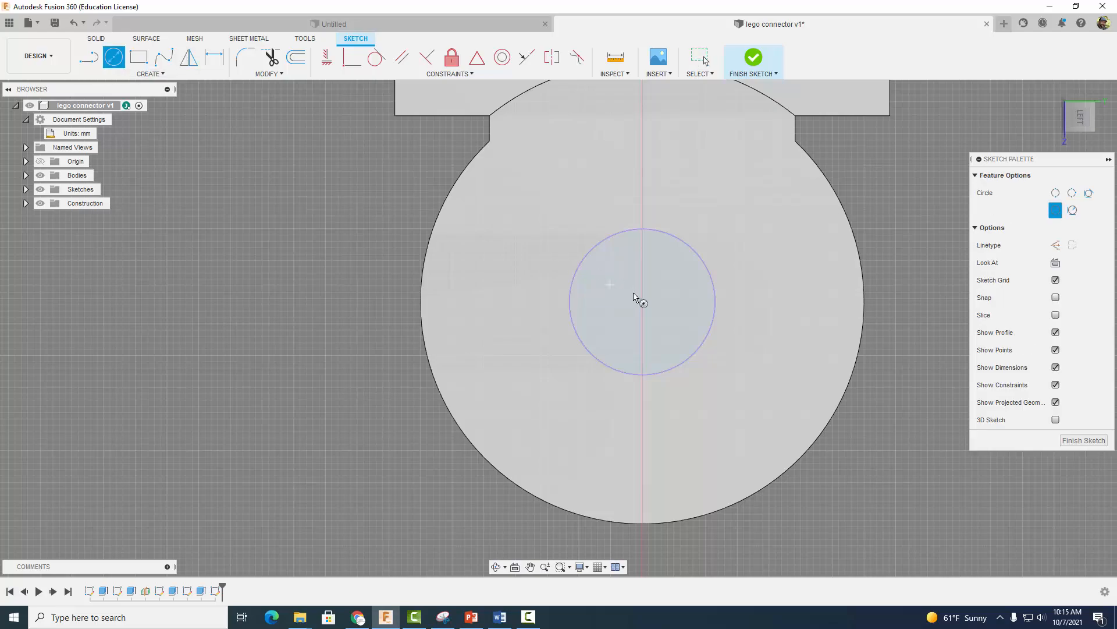
pyautogui.click(643, 302)
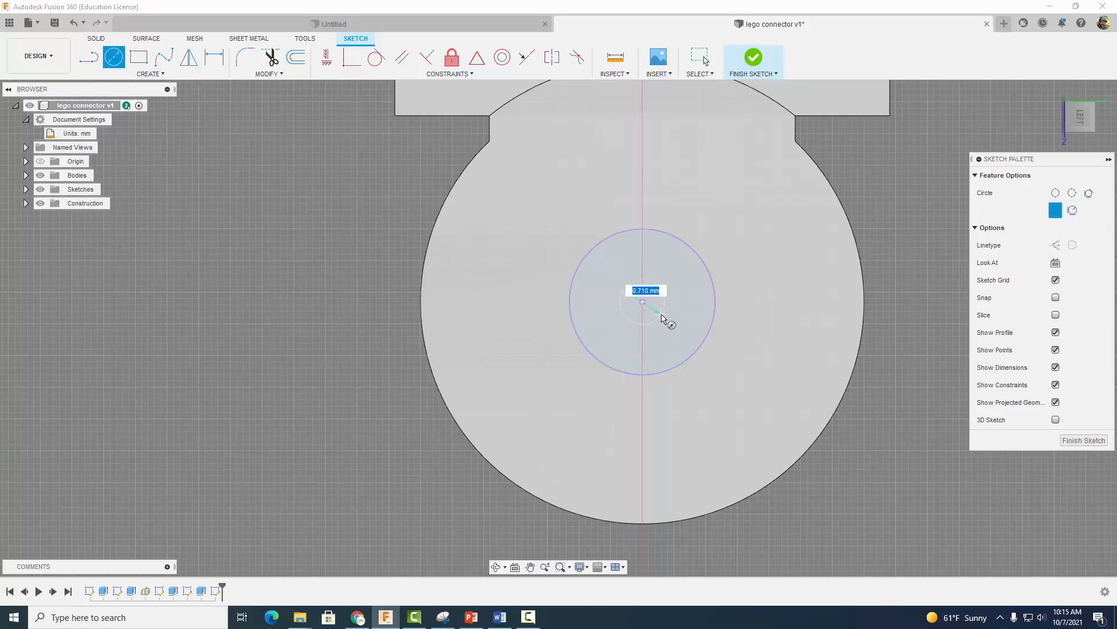
pyautogui.write('1.')
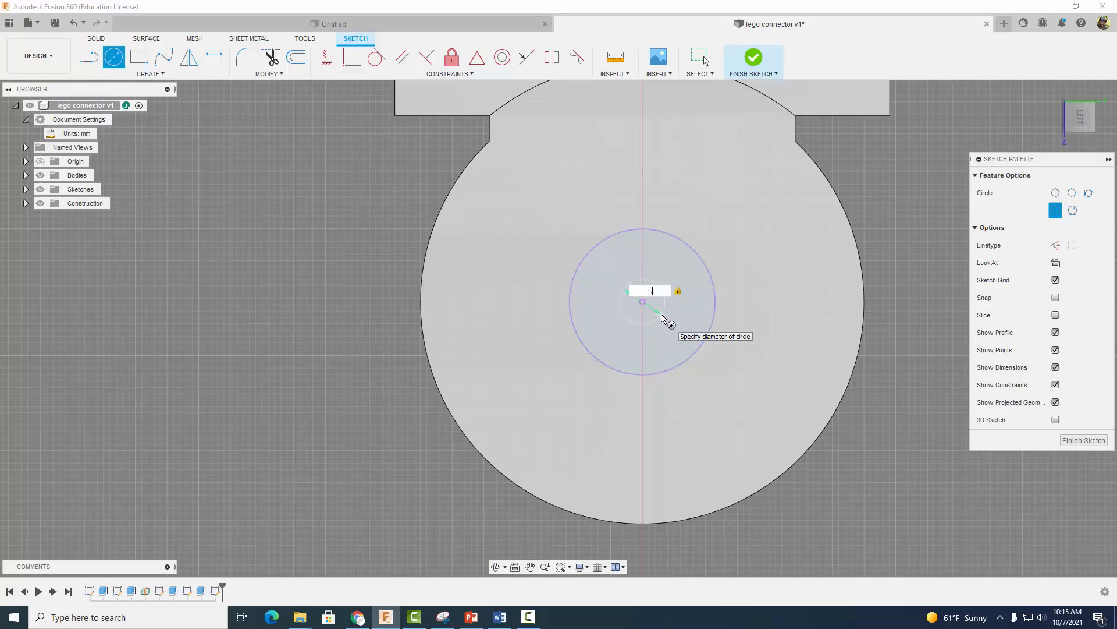
pyautogui.write('8')
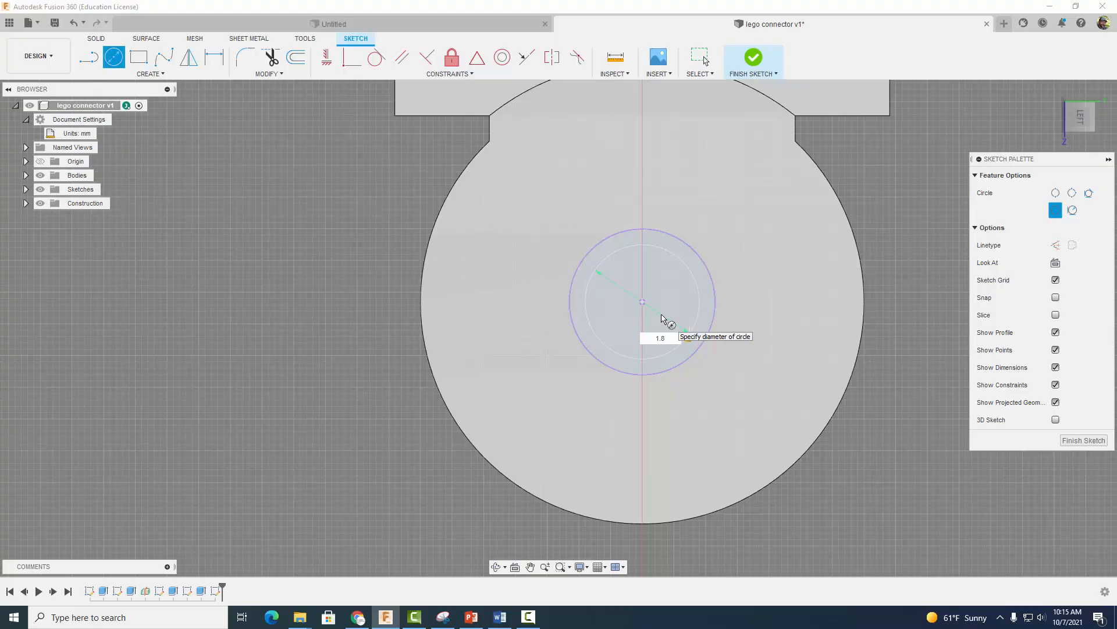
pyautogui.press('Return')
pyautogui.press('Escape')
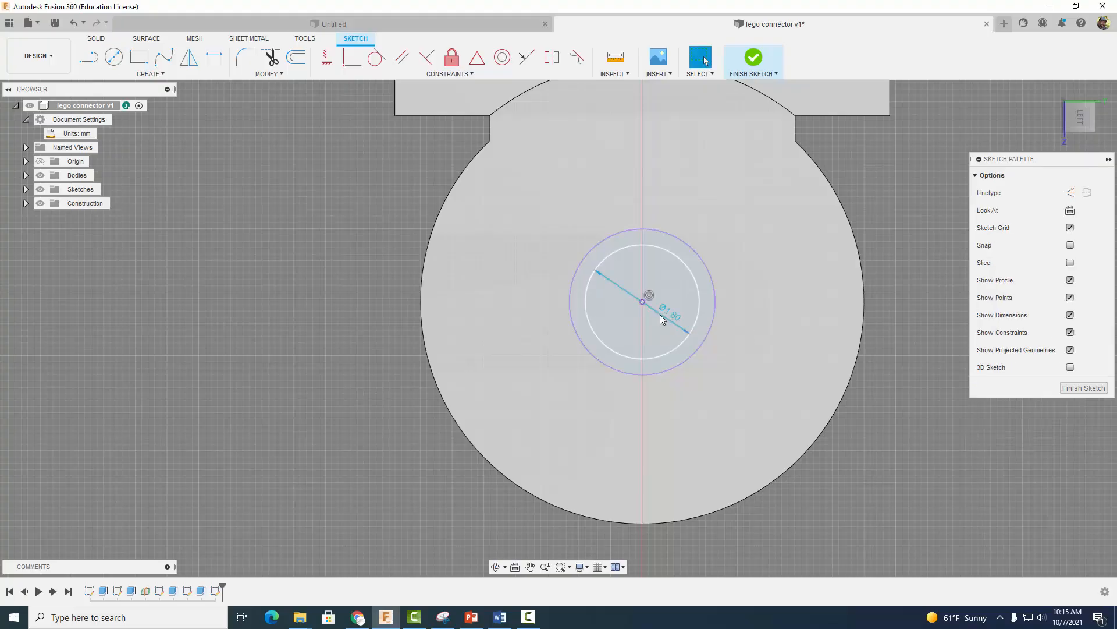
# Step: Draw a horizontal chord about 1.12 mm long across the upper part of the 1.8 mm circle and trim away the arc above it
pyautogui.click(90, 58)
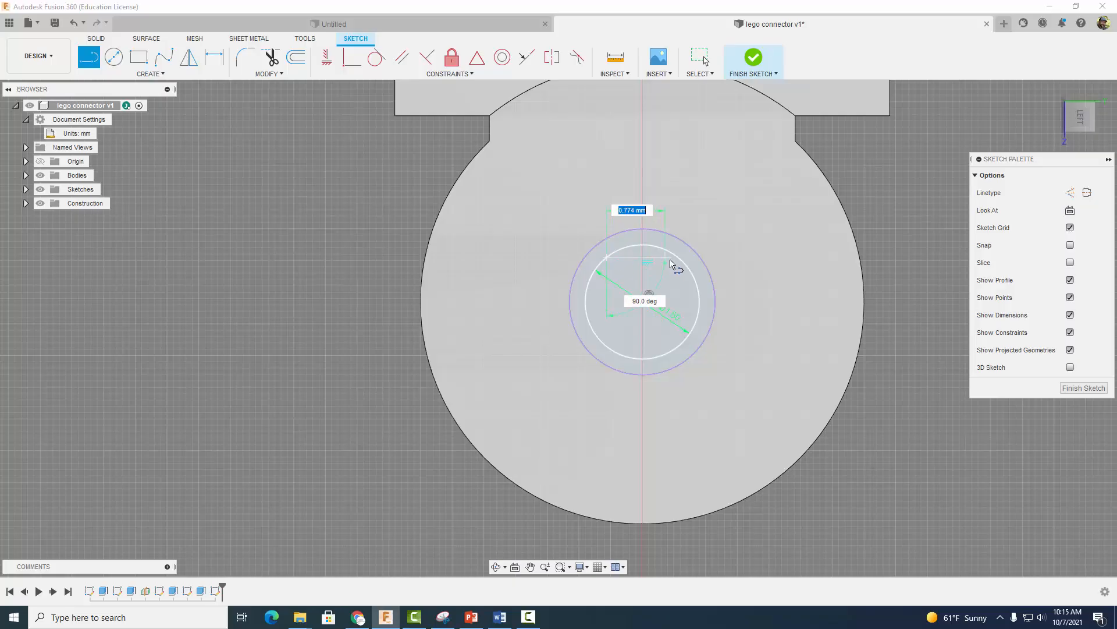
pyautogui.click(679, 257)
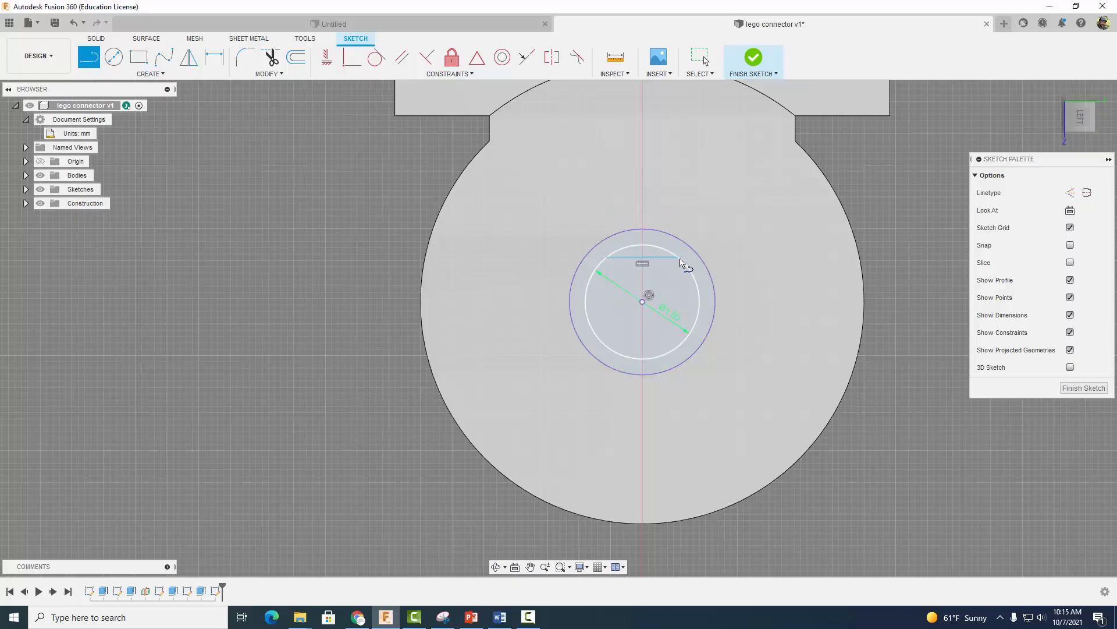
pyautogui.click(271, 57)
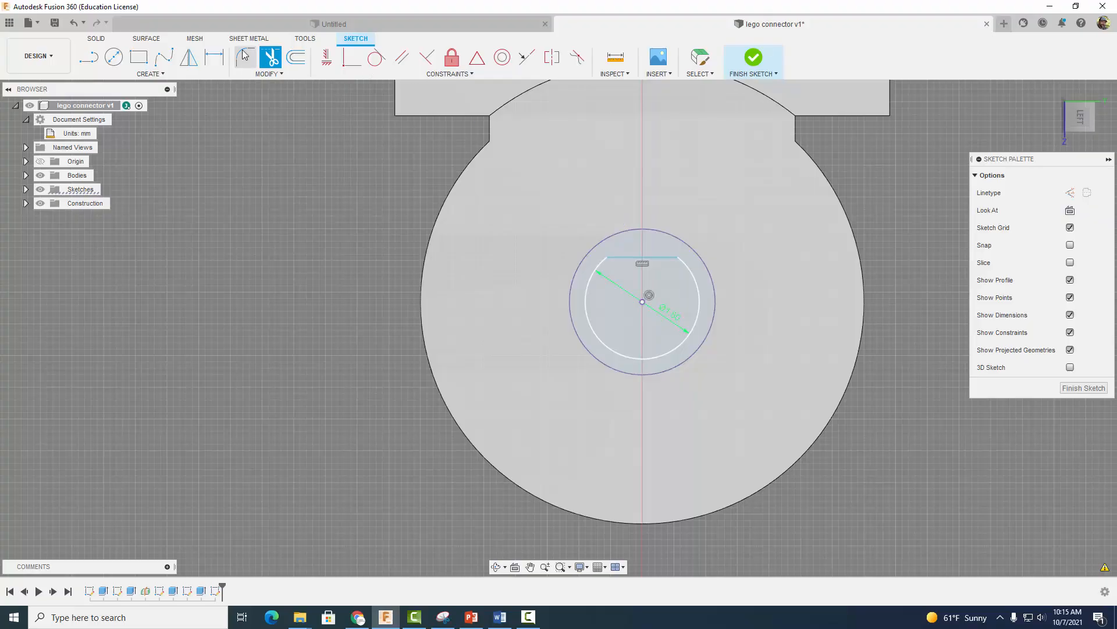
# Step: Dimension the flat chord of the D-shaped profile to 1.3 mm
pyautogui.click(214, 57)
pyautogui.click(633, 259)
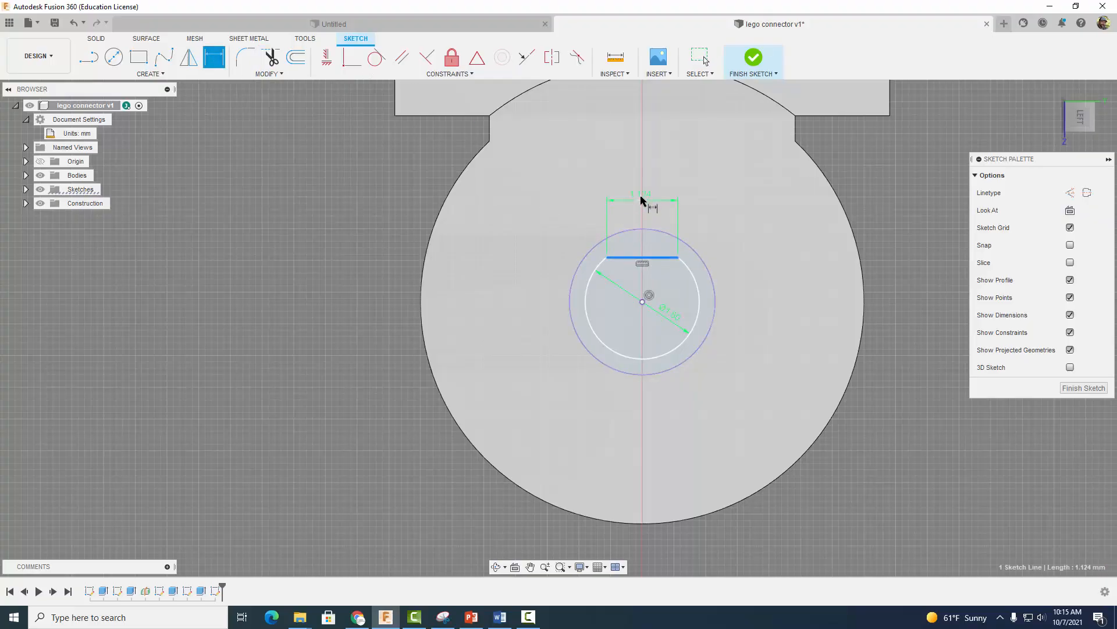
pyautogui.click(642, 194)
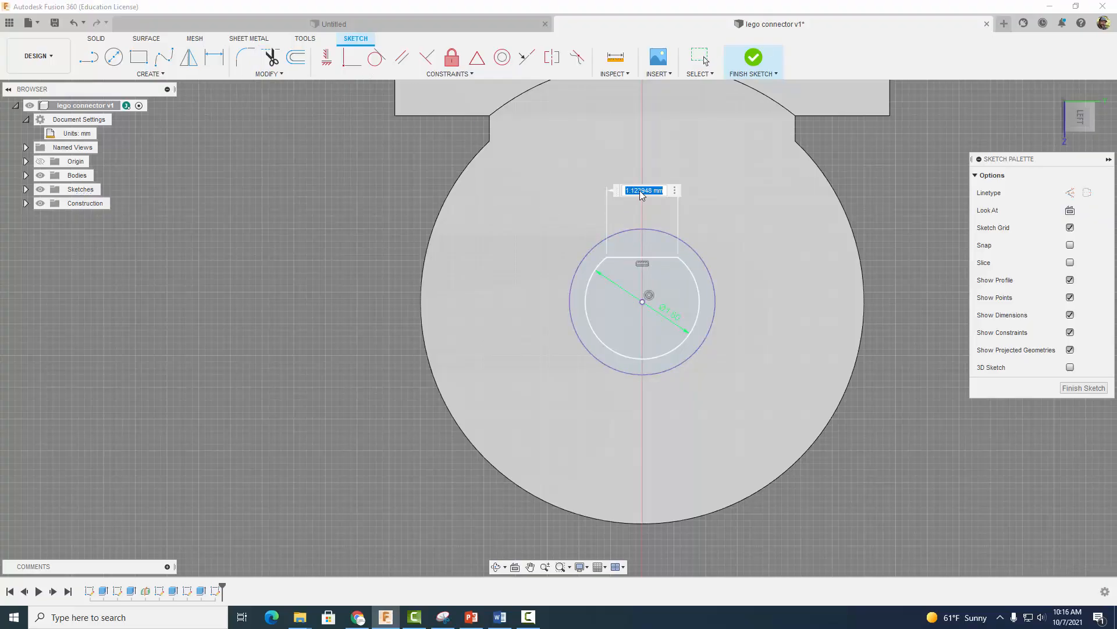
pyautogui.press('BackSpace')
pyautogui.write('1.3')
pyautogui.press('Return')
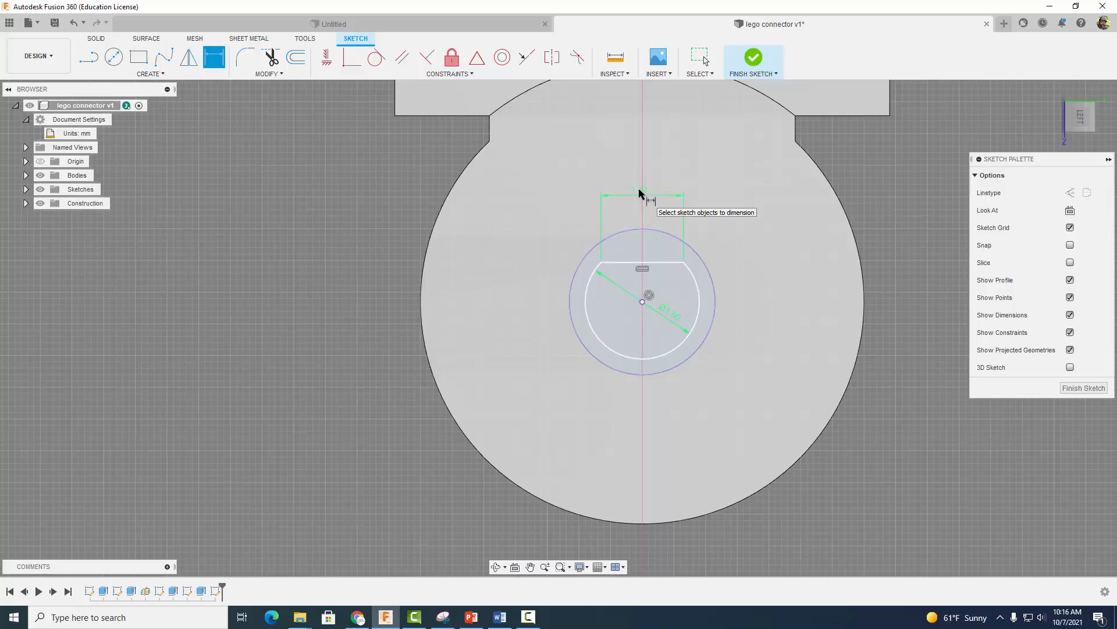
# Step: Try to make the profile's arc concentric with the peg's projected outer circle, and finish the sketch
pyautogui.click(501, 56)
pyautogui.click(697, 280)
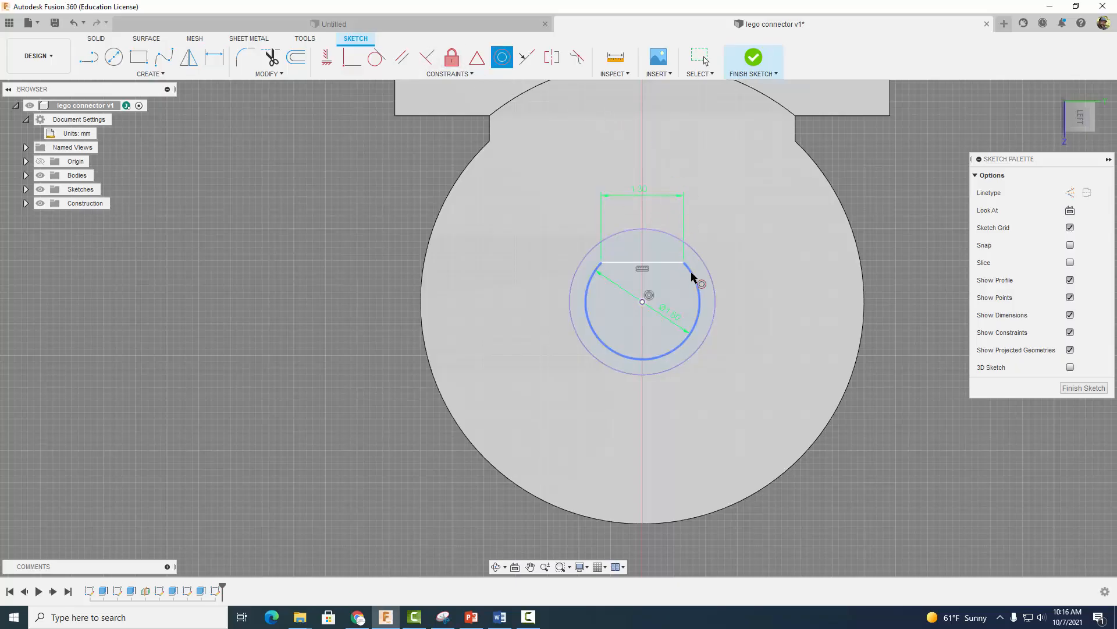
pyautogui.click(705, 273)
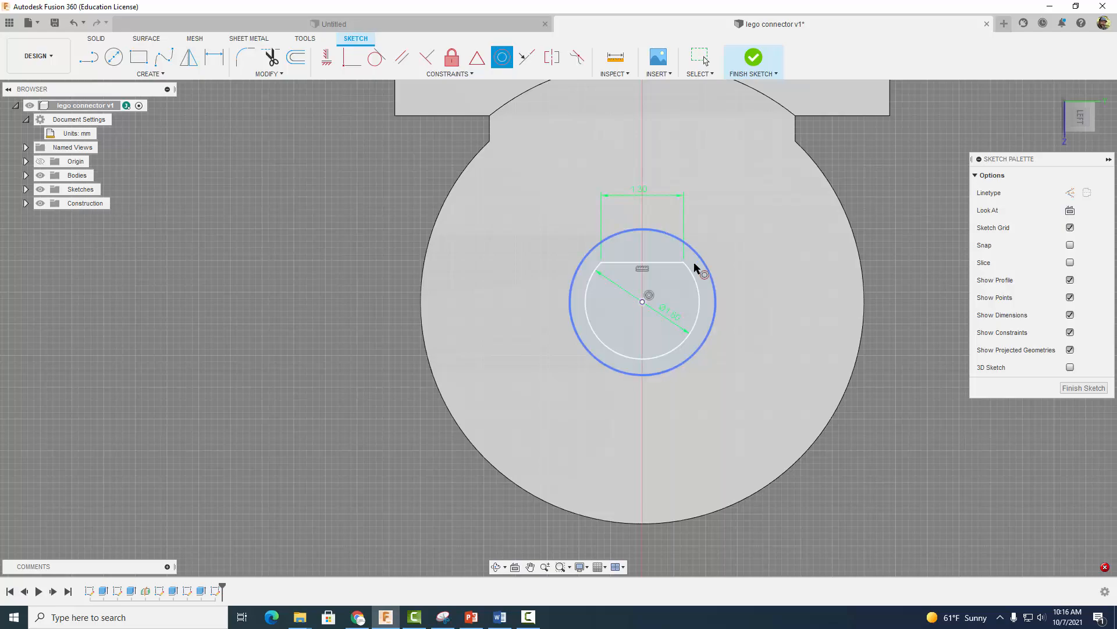
pyautogui.click(753, 59)
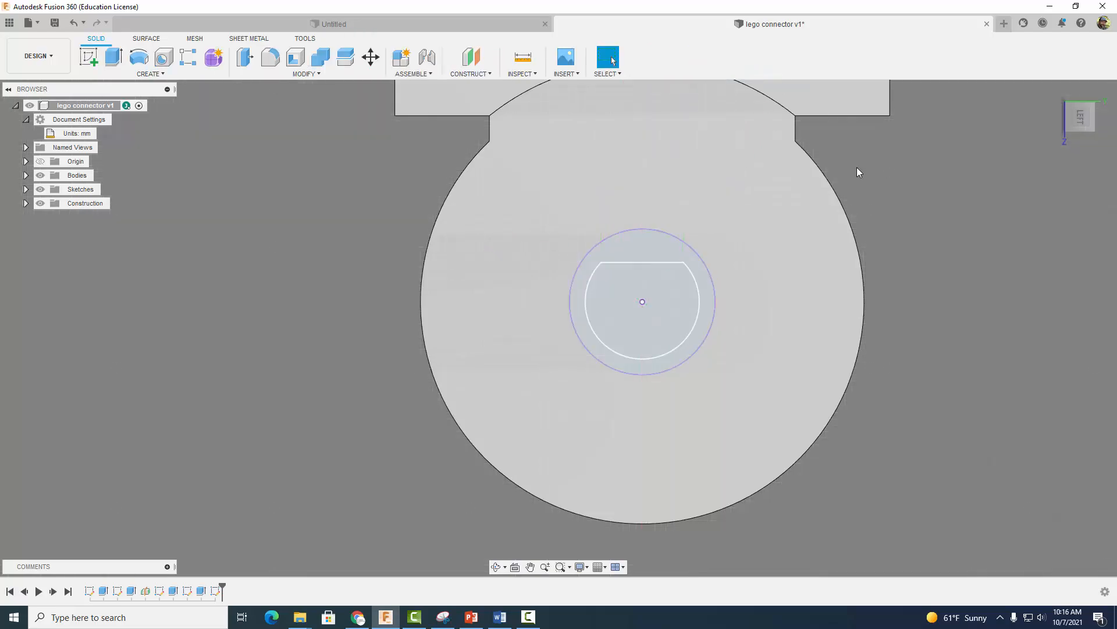
# Step: Extrude the D-shaped profile 1 mm outward from the peg's end face
pyautogui.keyDown('shift'); pyautogui.moveTo(857, 167); pyautogui.dragTo(947, 220, button='middle'); pyautogui.keyUp('shift')
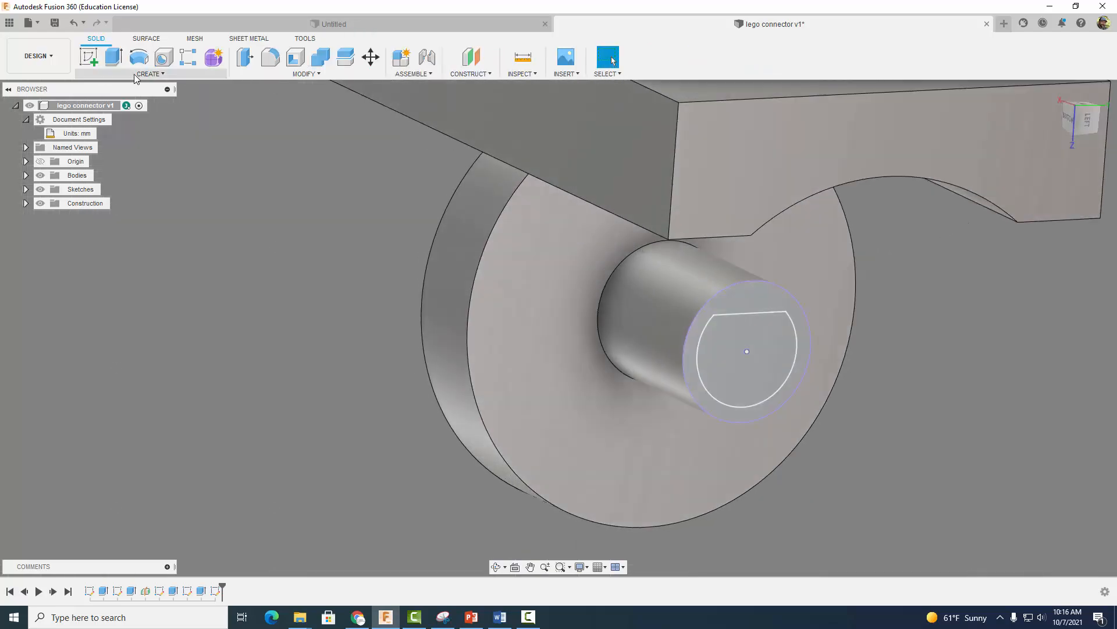
pyautogui.click(116, 59)
pyautogui.click(710, 349)
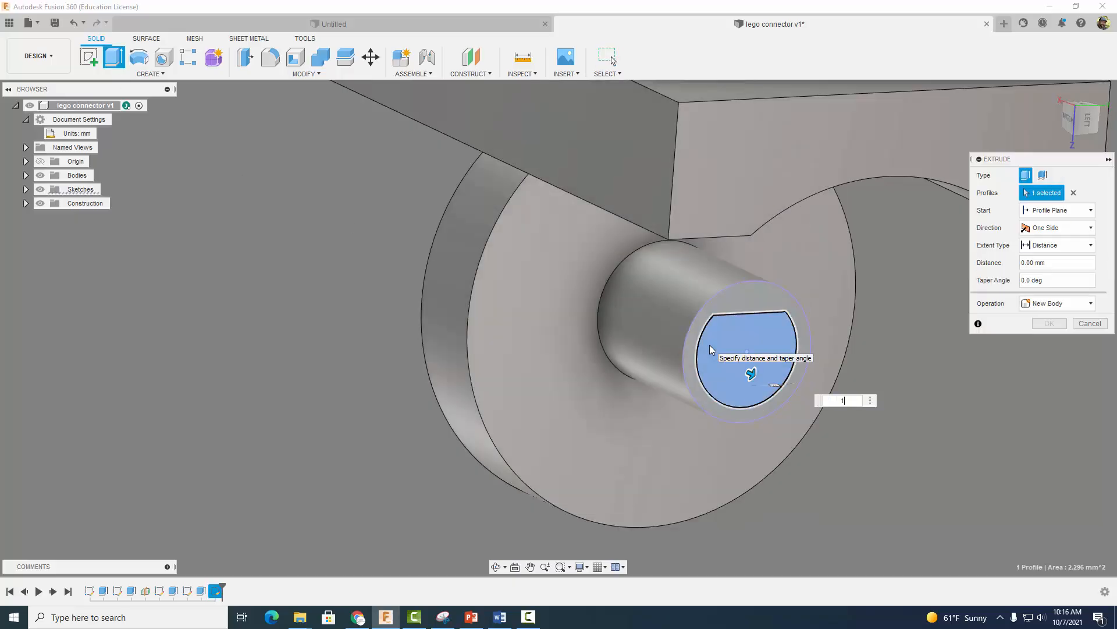
pyautogui.write('1')
pyautogui.click(1042, 323)
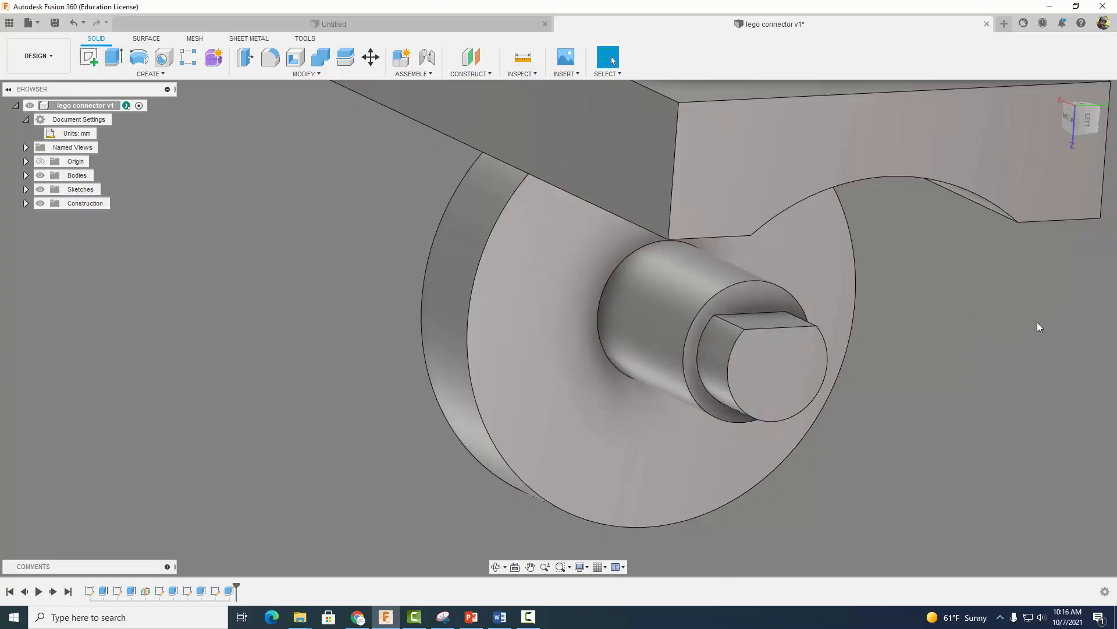
# Step: Construct a midplane between the peg's ring-shaped shoulder face and the end face of the D-shaped tip
pyautogui.scroll(-6, 963, 347)
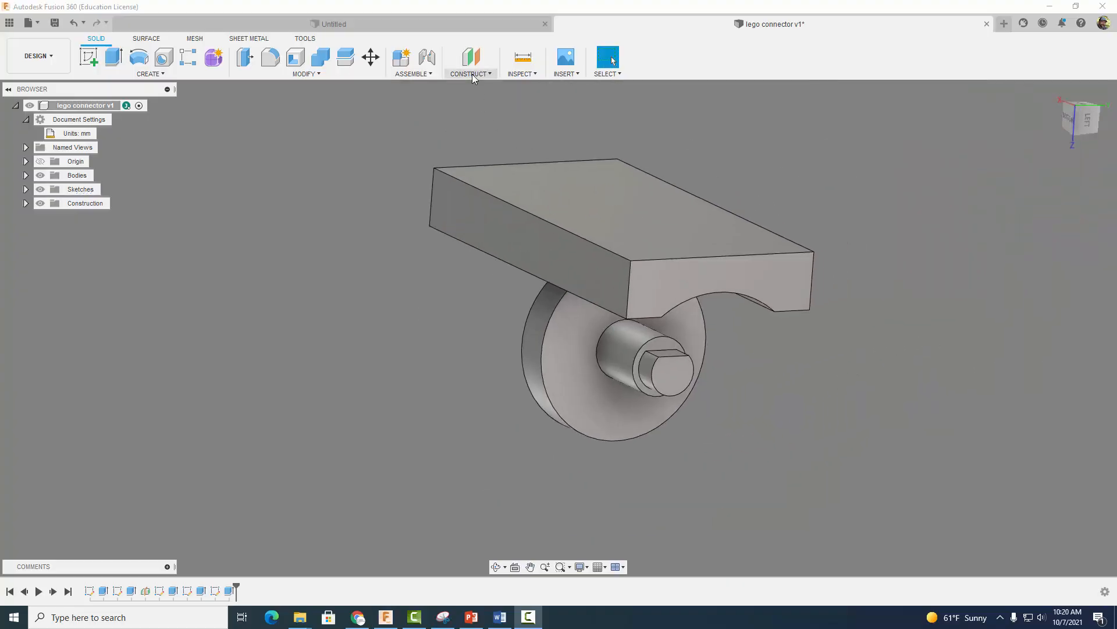
pyautogui.click(472, 74)
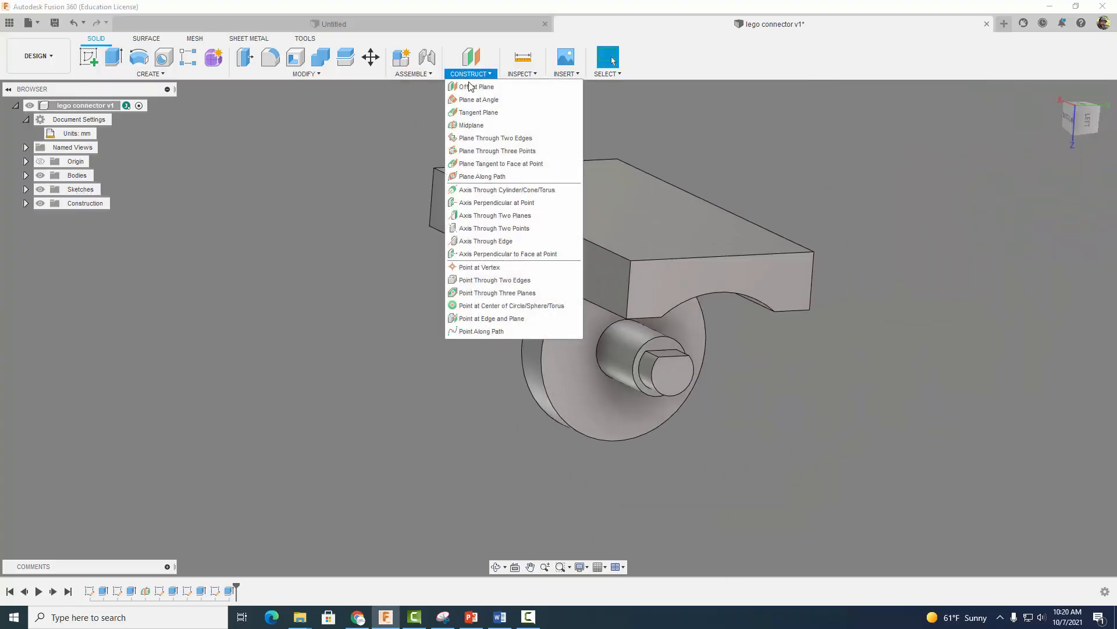
pyautogui.click(470, 126)
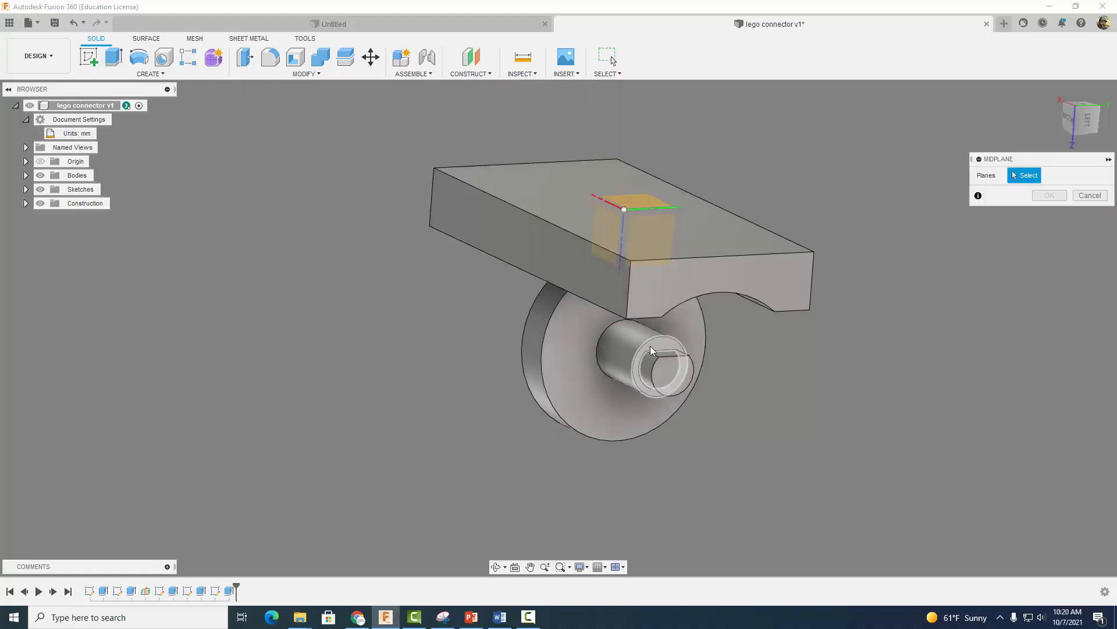
pyautogui.click(680, 377)
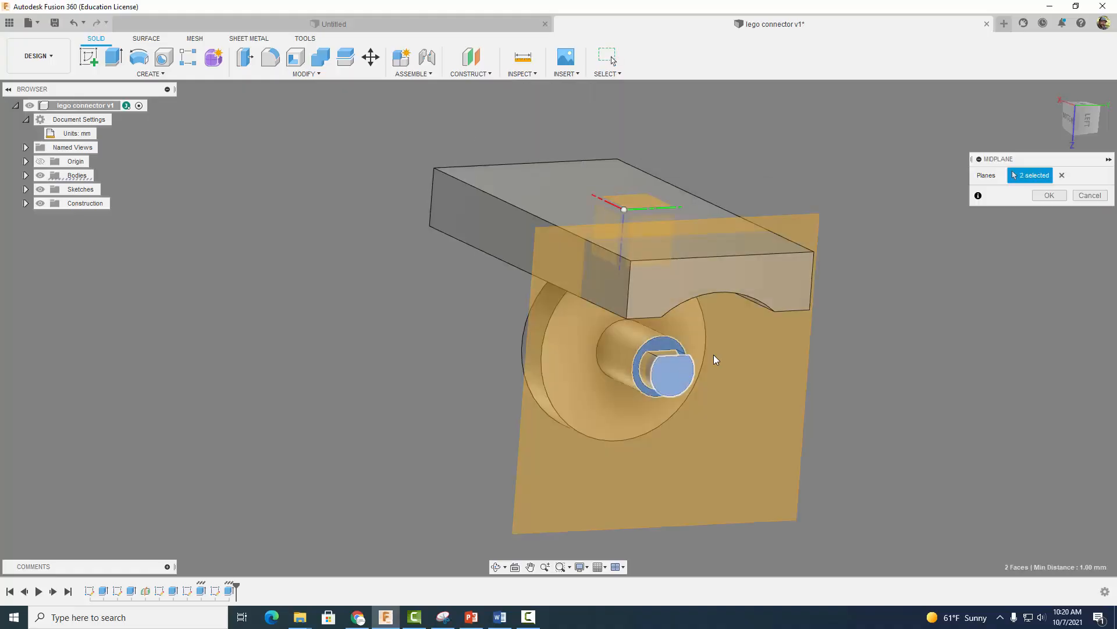
pyautogui.click(1047, 196)
# Step: Start a sketch on the new midplane, with the block above the disc, and project the D-shaped tip face into it
pyautogui.click(89, 57)
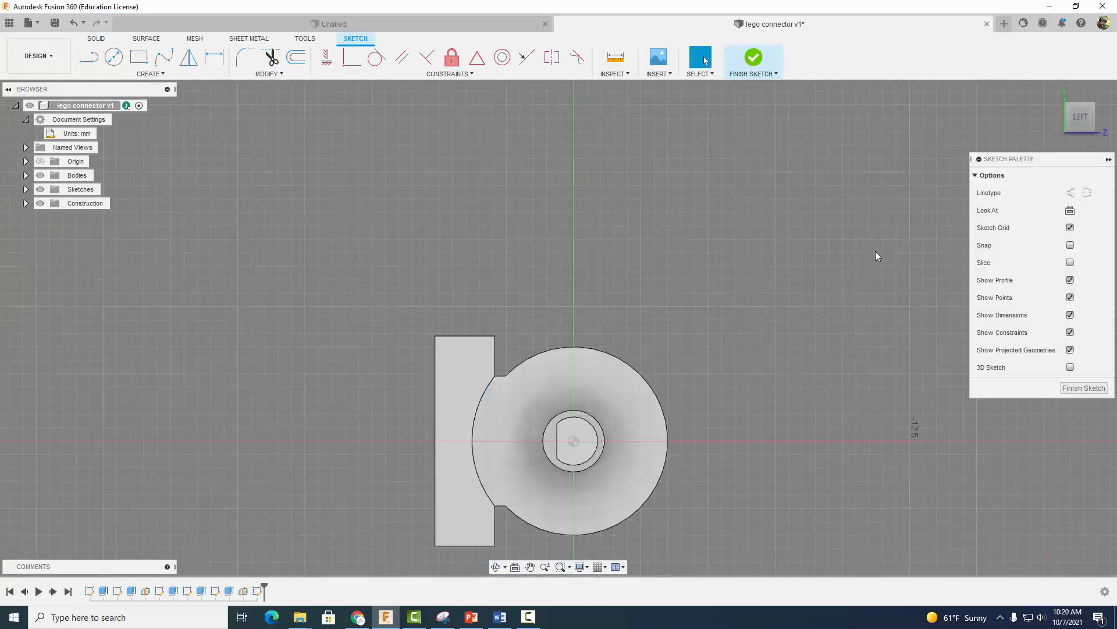
pyautogui.click(1109, 99)
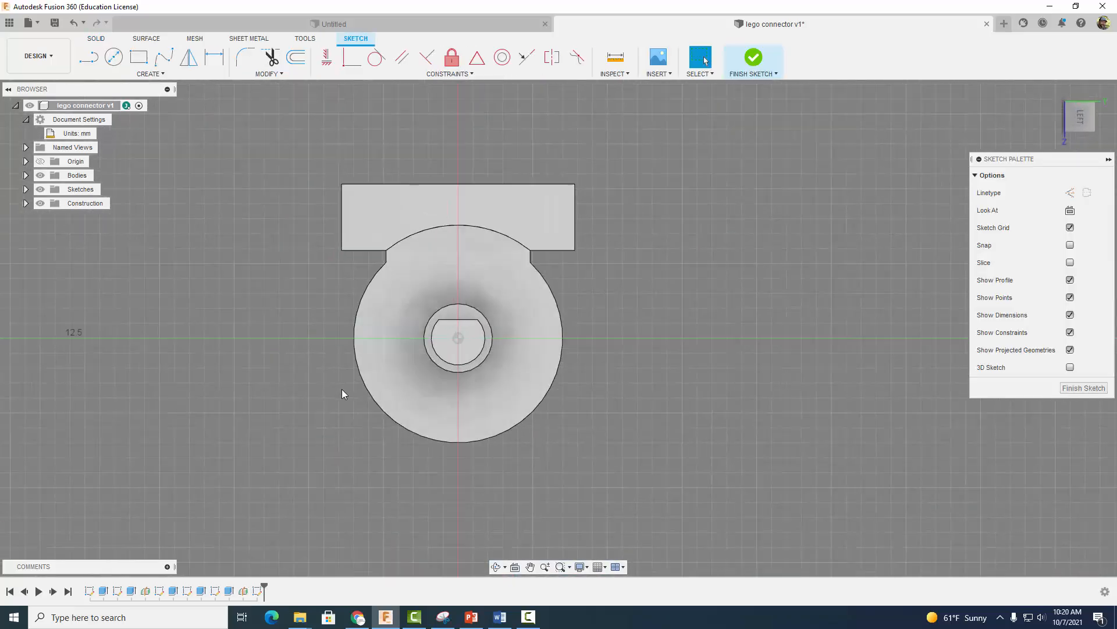
pyautogui.scroll(6, 425, 372)
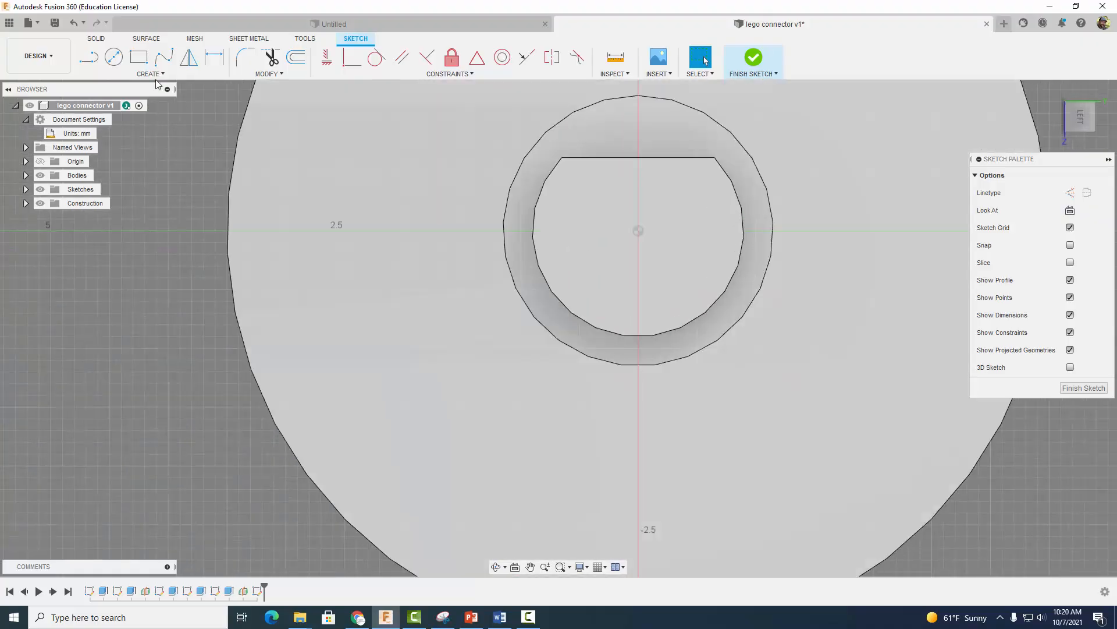
pyautogui.click(151, 74)
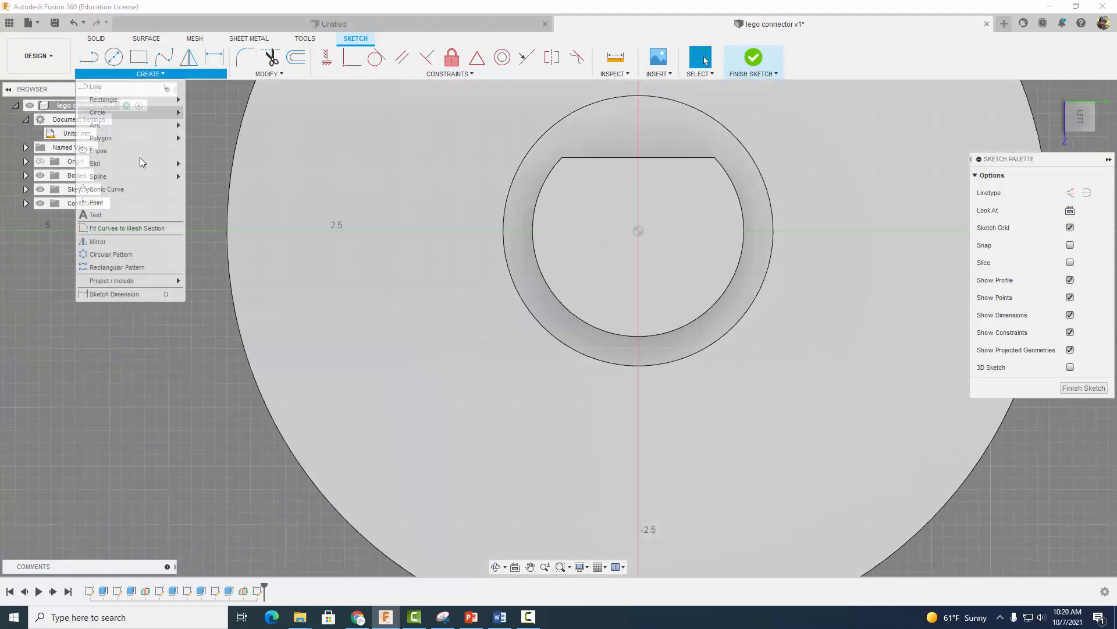
pyautogui.click(198, 282)
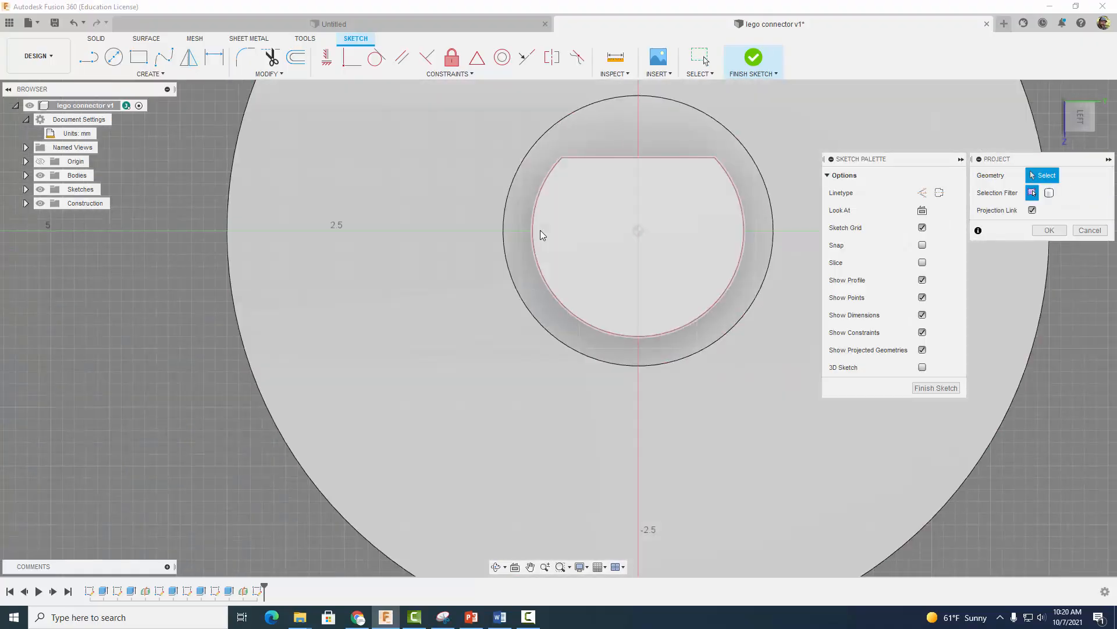
pyautogui.click(540, 229)
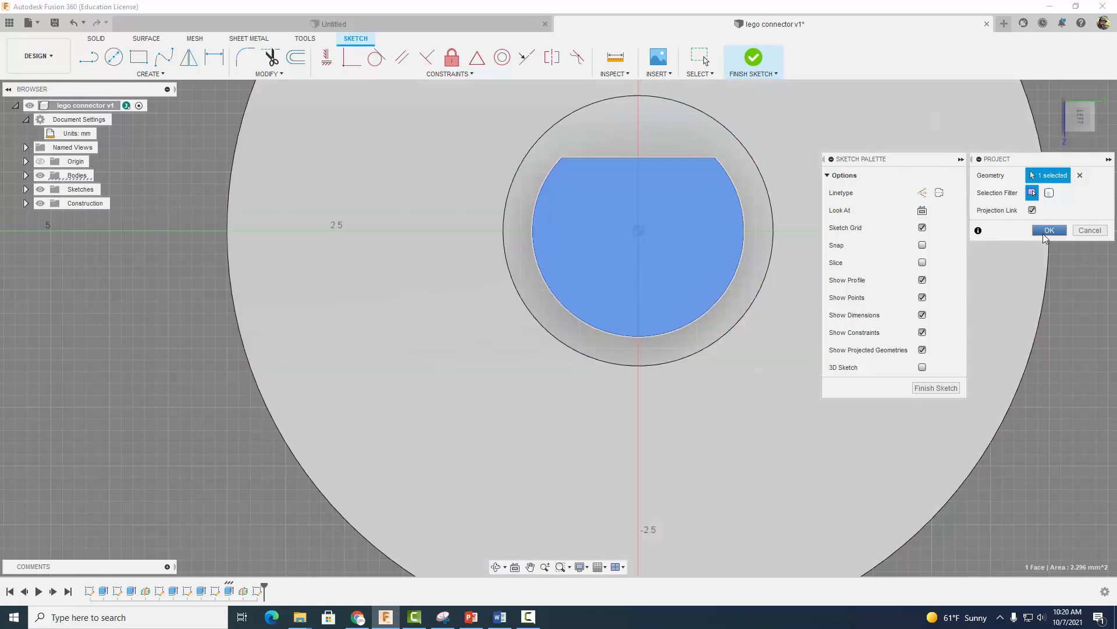
pyautogui.click(1049, 230)
# Step: Offset the projected D-shaped outline outward by 0.366 mm
pyautogui.click(305, 58)
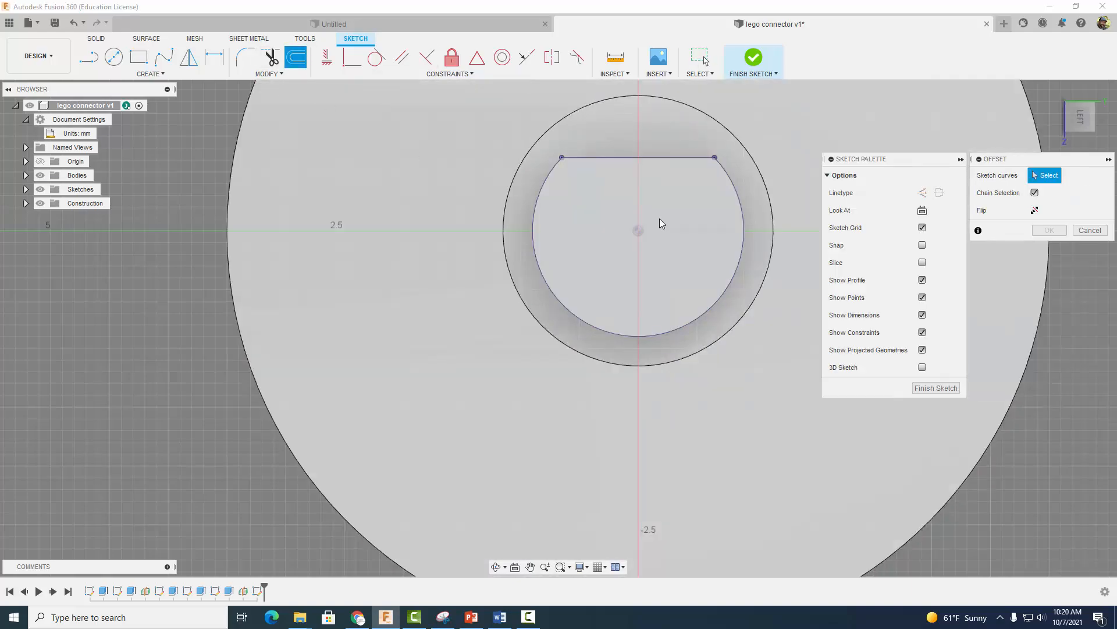
pyautogui.click(743, 259)
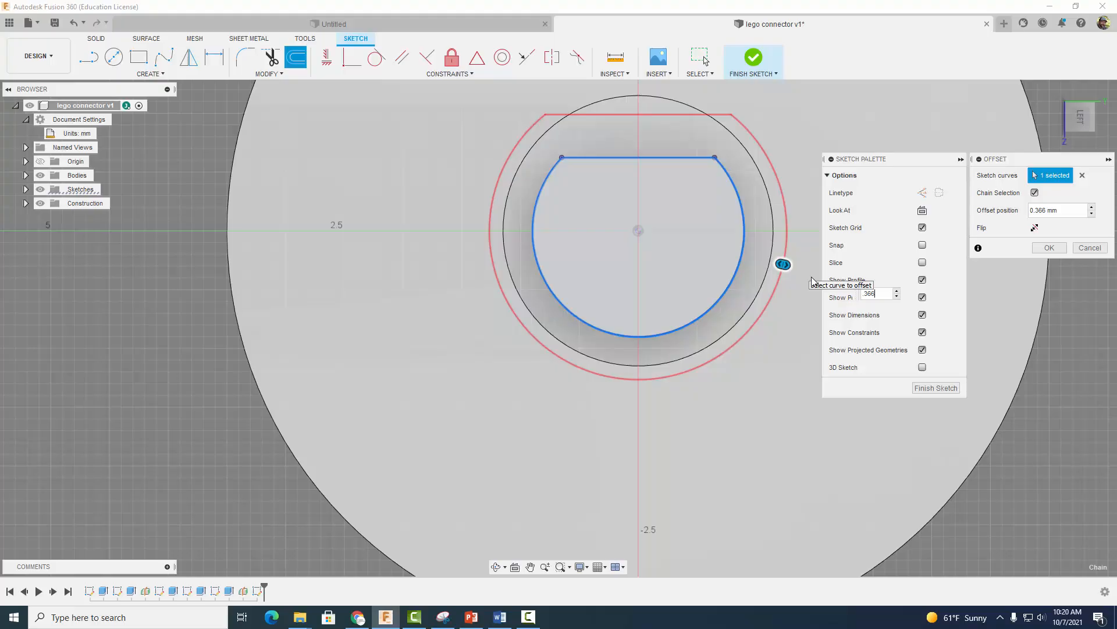
pyautogui.click(1048, 248)
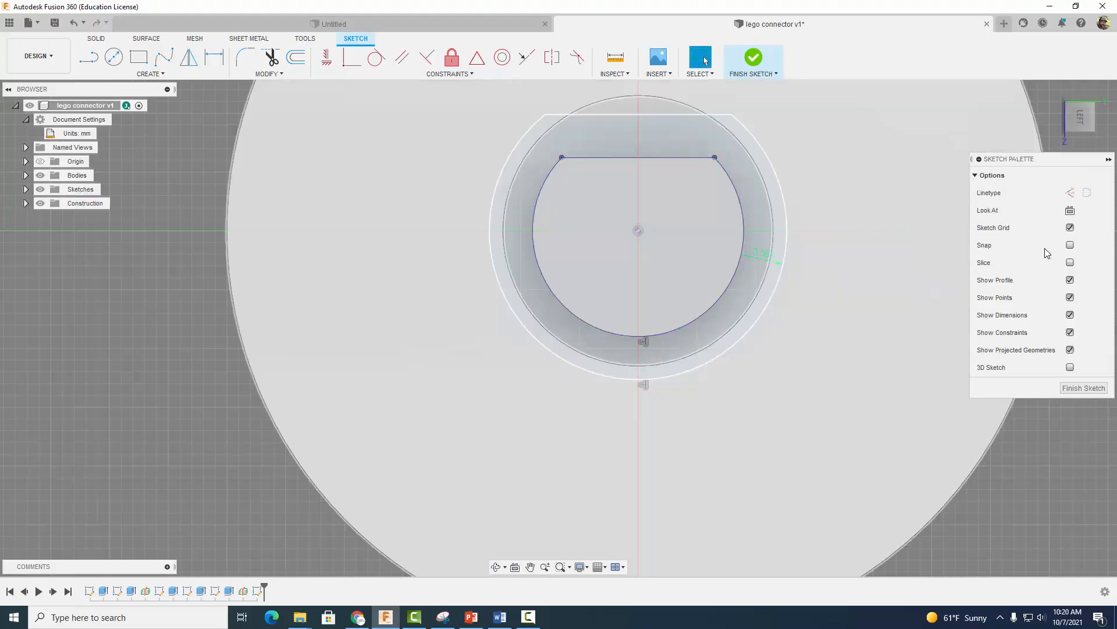
# Step: Draw two parallel vertical lines, about 0.39 mm long, joining the lower arc of the D outline to the offset curve on either side of centre
pyautogui.scroll(3, 843, 309)
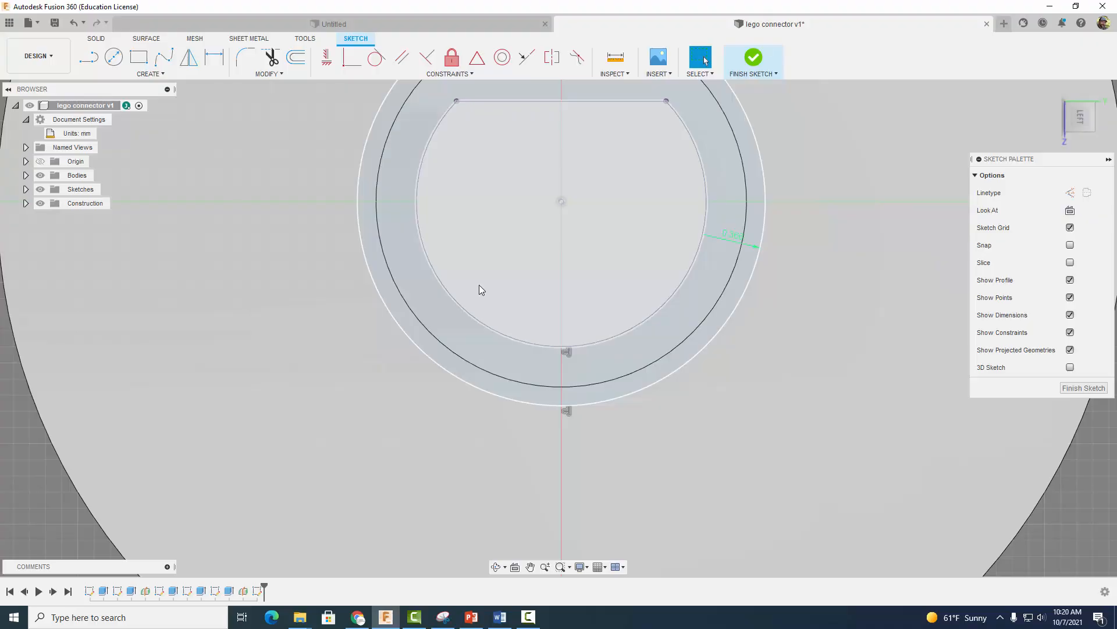
pyautogui.scroll(-2, 442, 313)
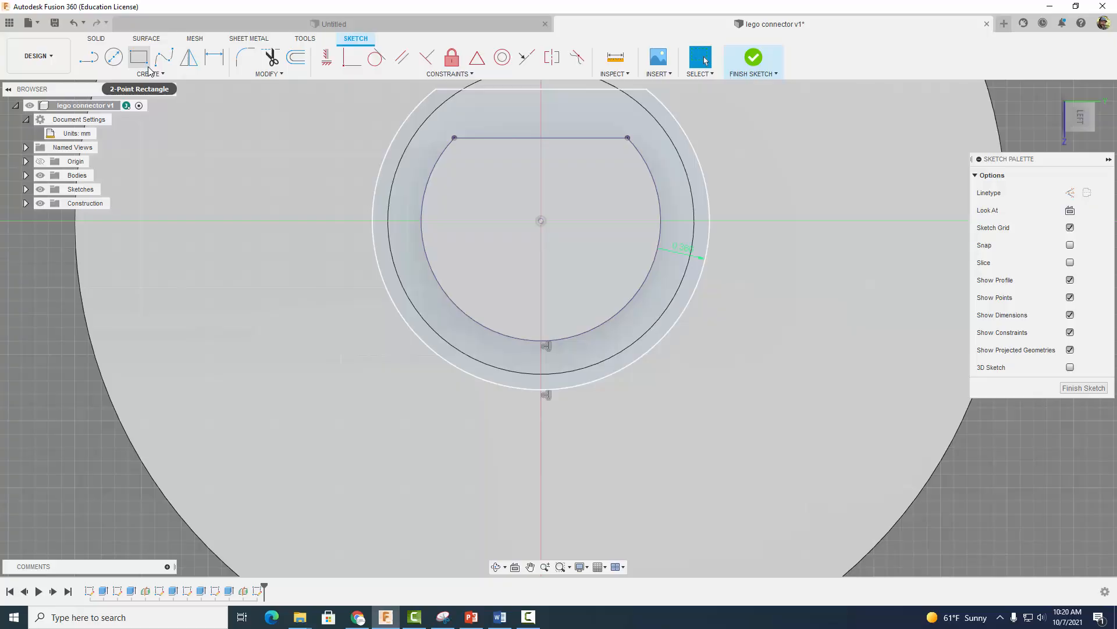
pyautogui.click(88, 56)
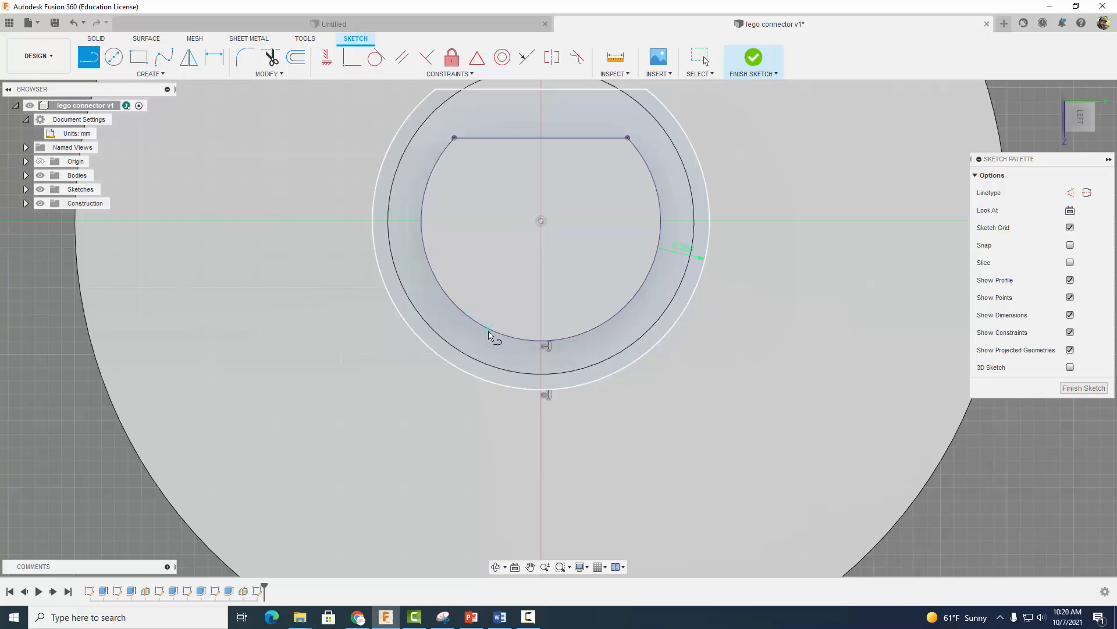
pyautogui.click(488, 363)
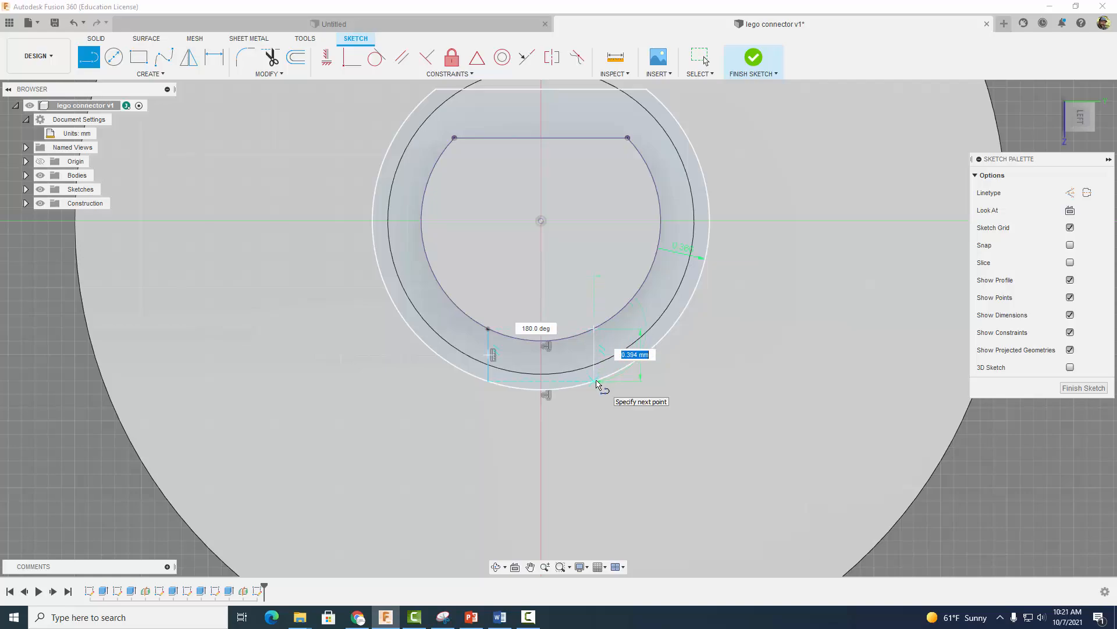
pyautogui.click(596, 382)
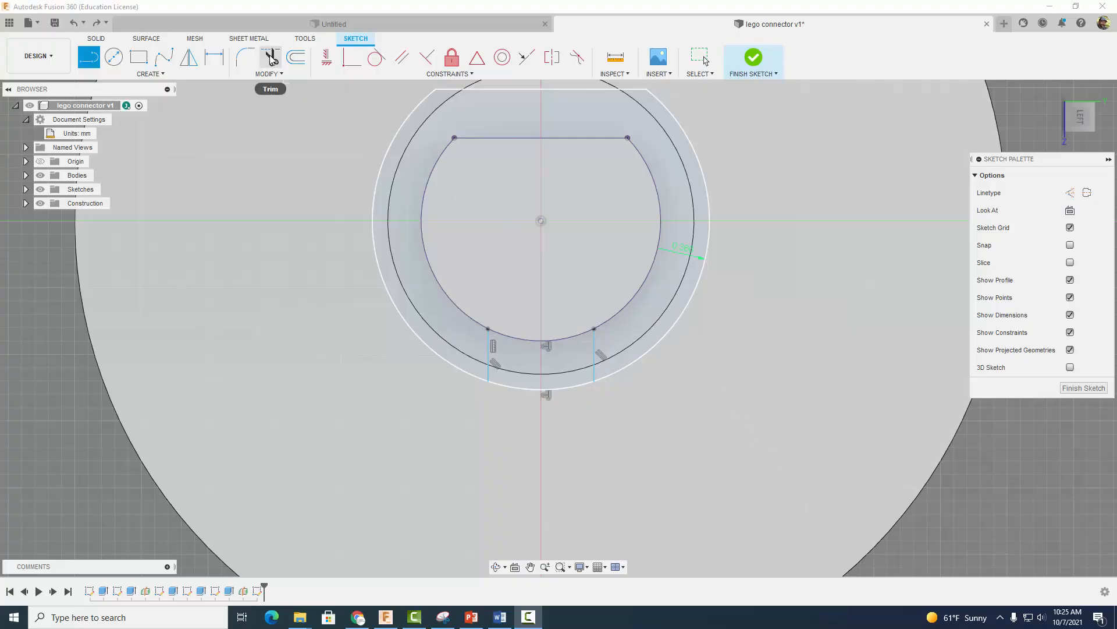
# Step: Trim the offset outline down to the short lower arc between the two vertical lines
pyautogui.click(271, 58)
pyautogui.click(711, 175)
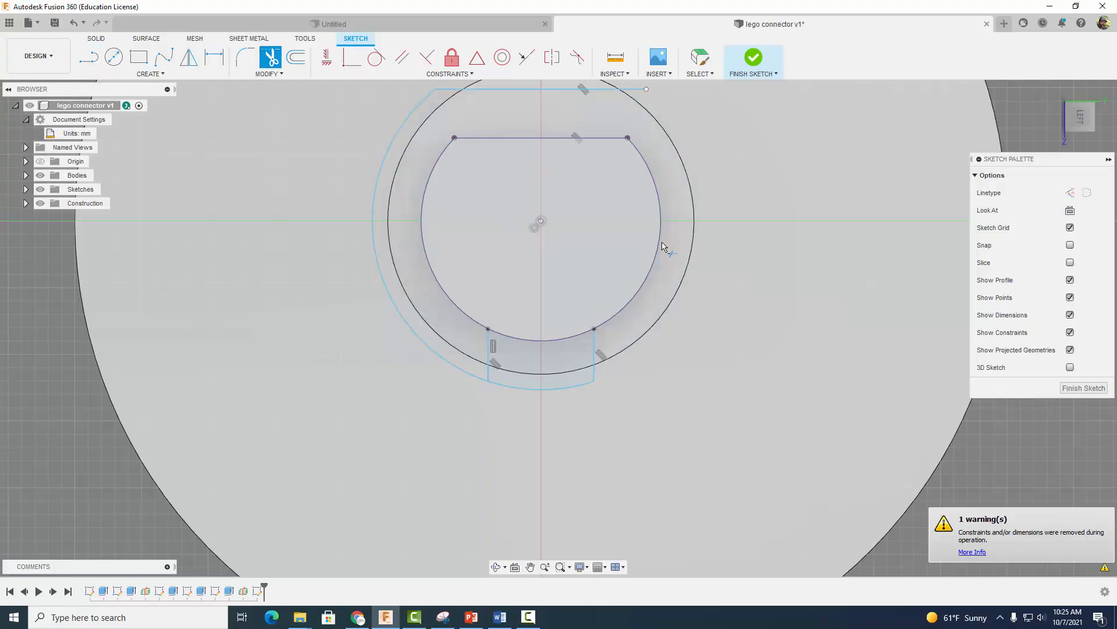
pyautogui.click(490, 93)
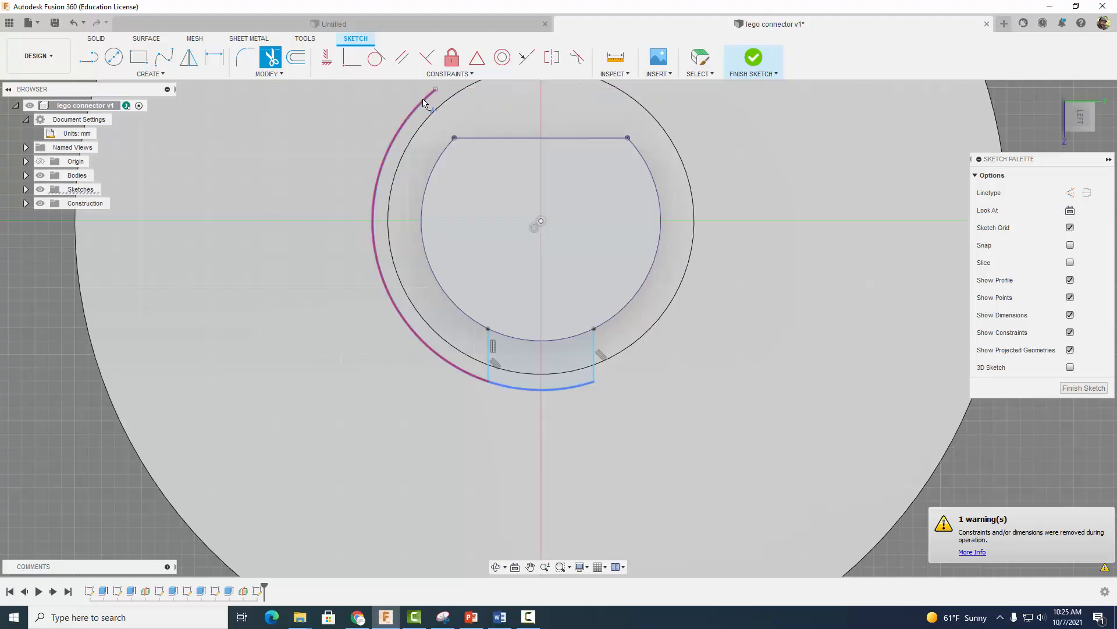
pyautogui.click(422, 107)
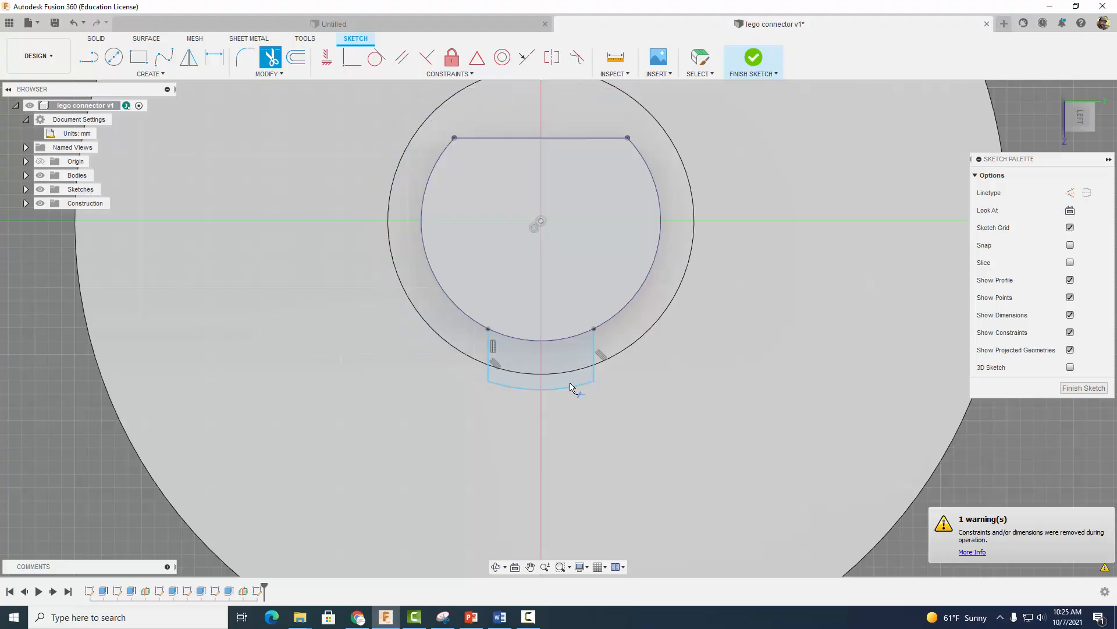
# Step: Draw a three-point arc along the lower D outline between the upper ends of the two vertical lines
pyautogui.click(147, 74)
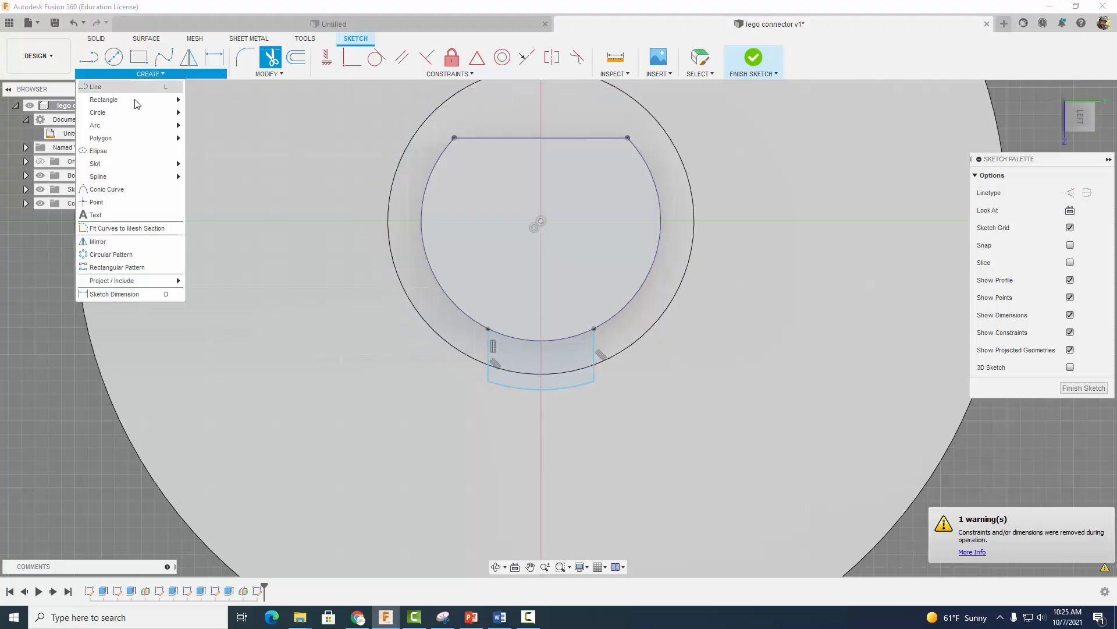
pyautogui.moveTo(164, 127)
pyautogui.click(210, 125)
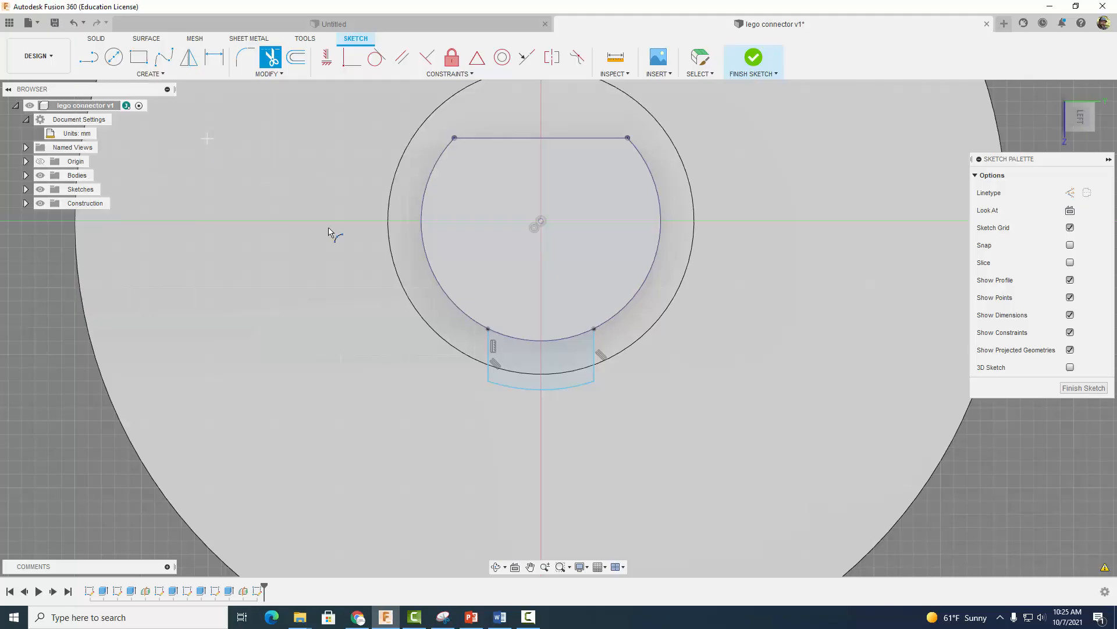
pyautogui.click(488, 329)
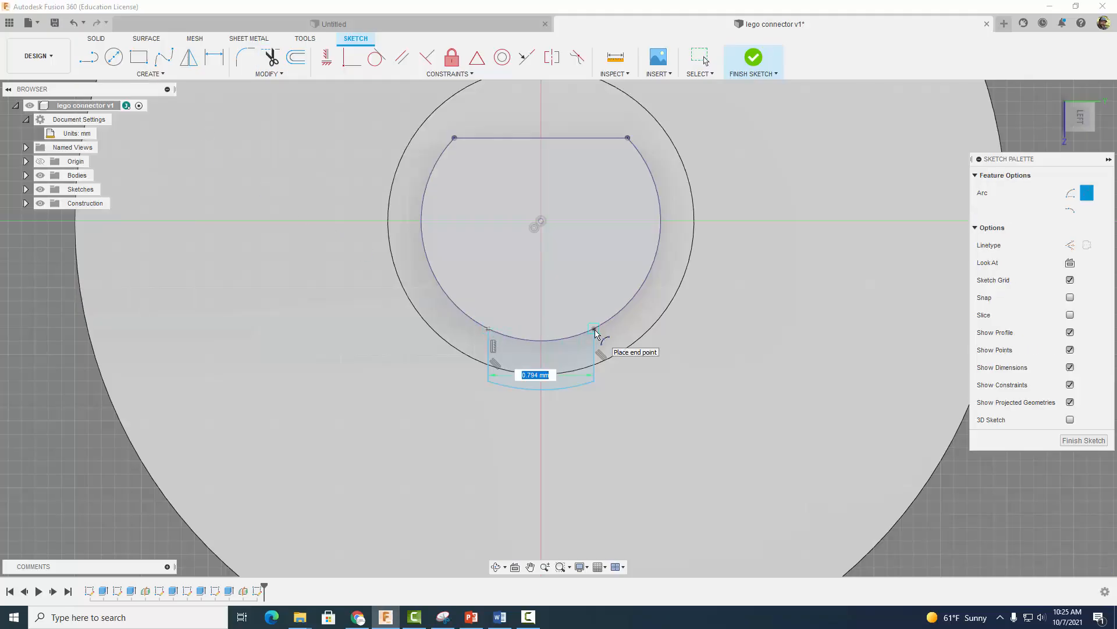
pyautogui.click(594, 329)
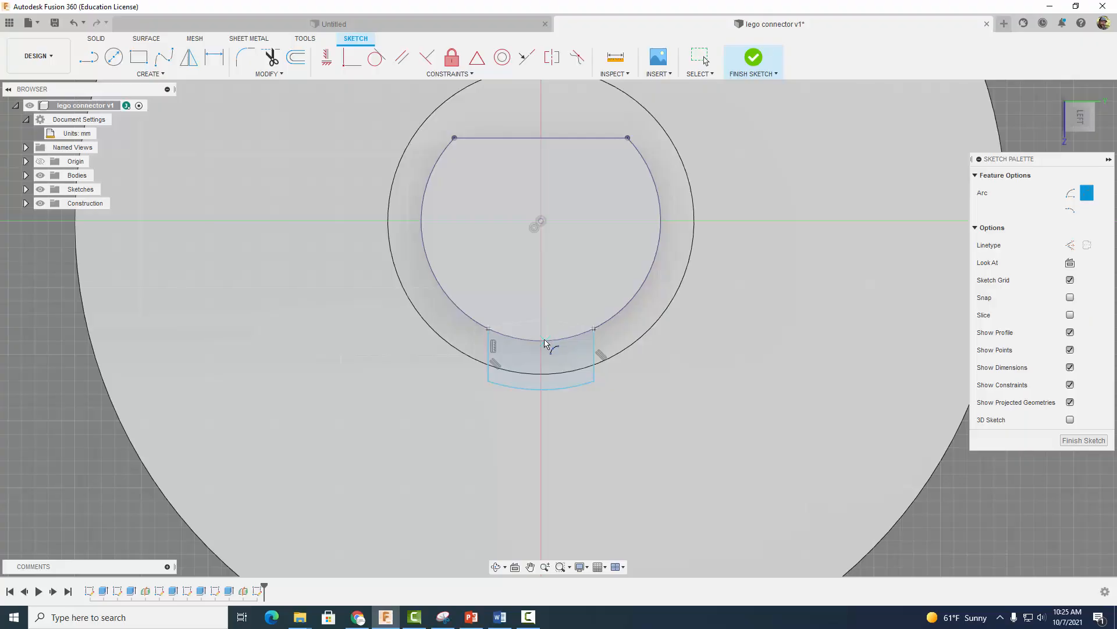
pyautogui.click(545, 343)
# Step: Dimension the left vertical line of the tab profile at 0.5 mm from the centre point
pyautogui.click(215, 58)
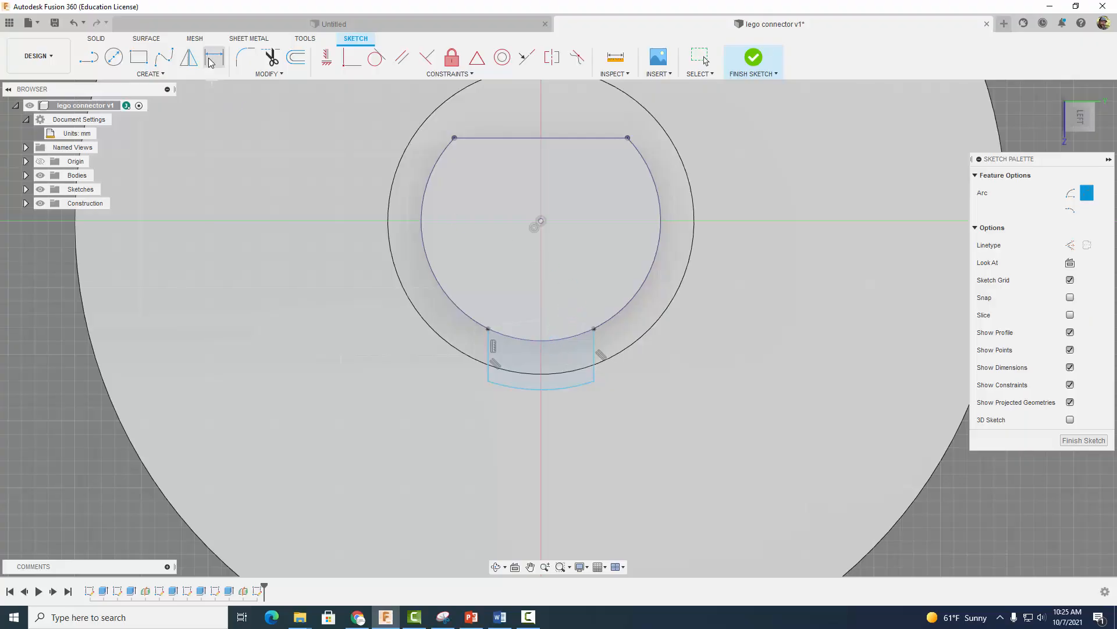
pyautogui.click(489, 358)
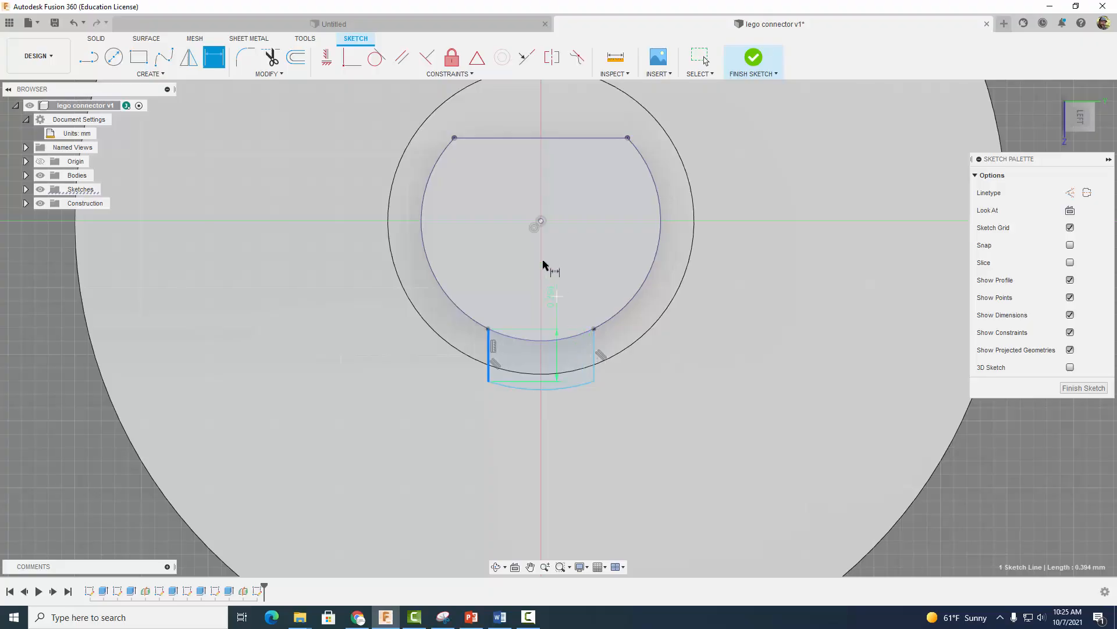
pyautogui.click(537, 229)
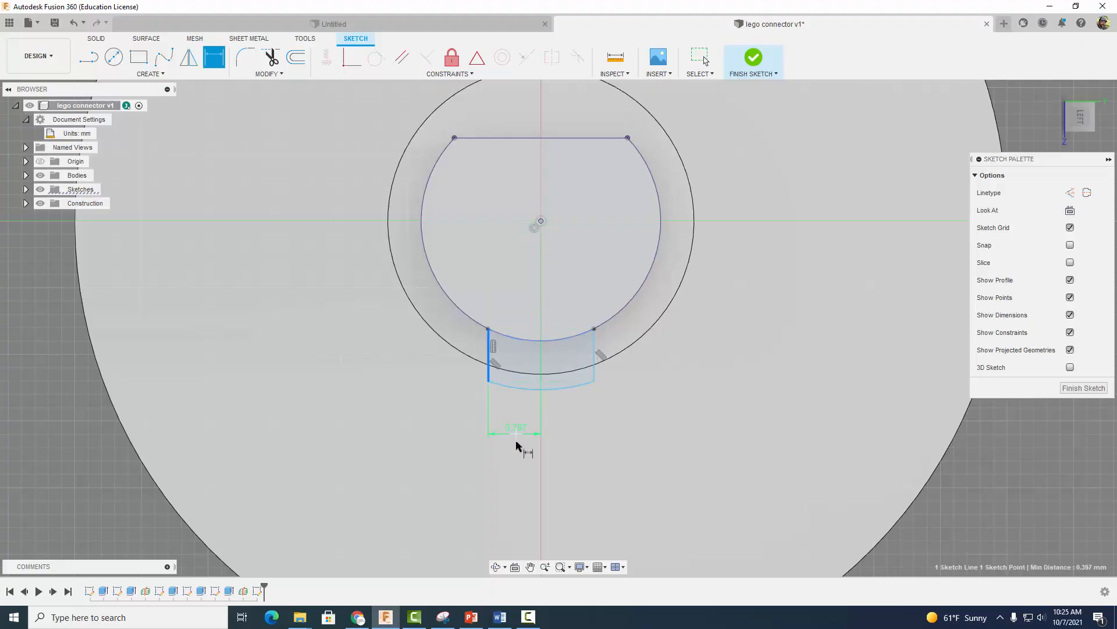
pyautogui.click(520, 447)
pyautogui.write('0.5')
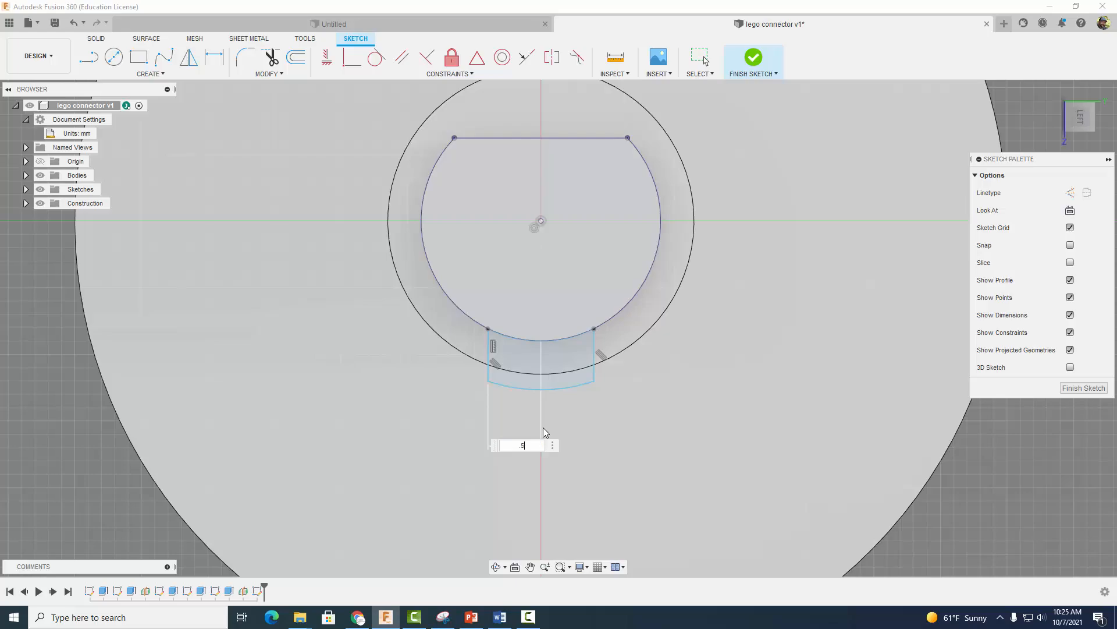
pyautogui.press('Return')
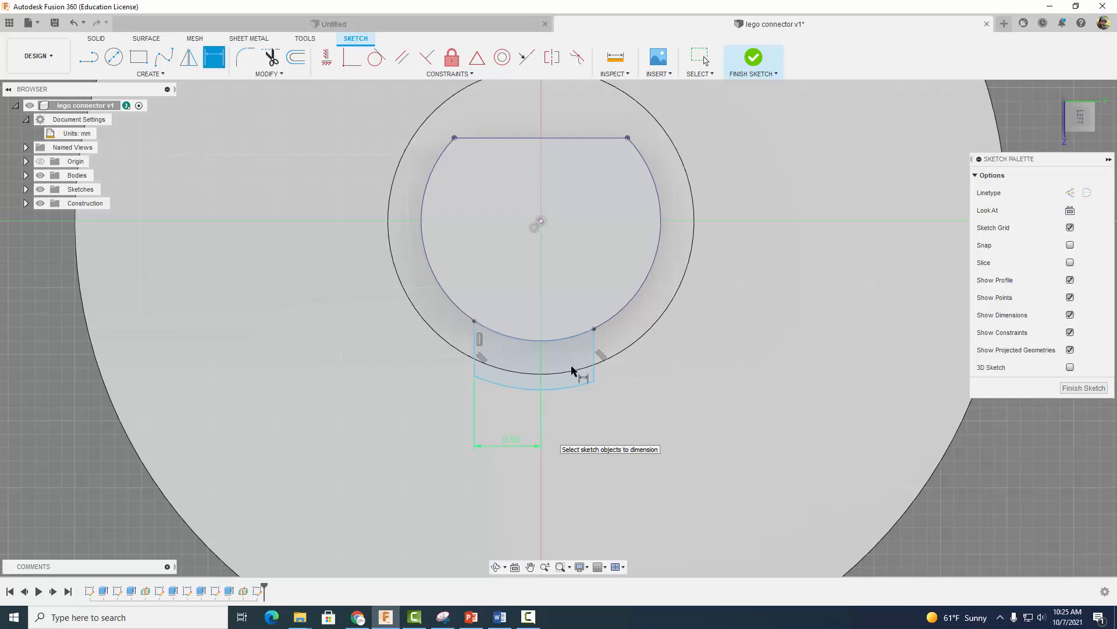
# Step: Dimension the right vertical line of the tab profile at 0.5 mm from the centre point and finish the sketch
pyautogui.click(541, 222)
pyautogui.click(594, 346)
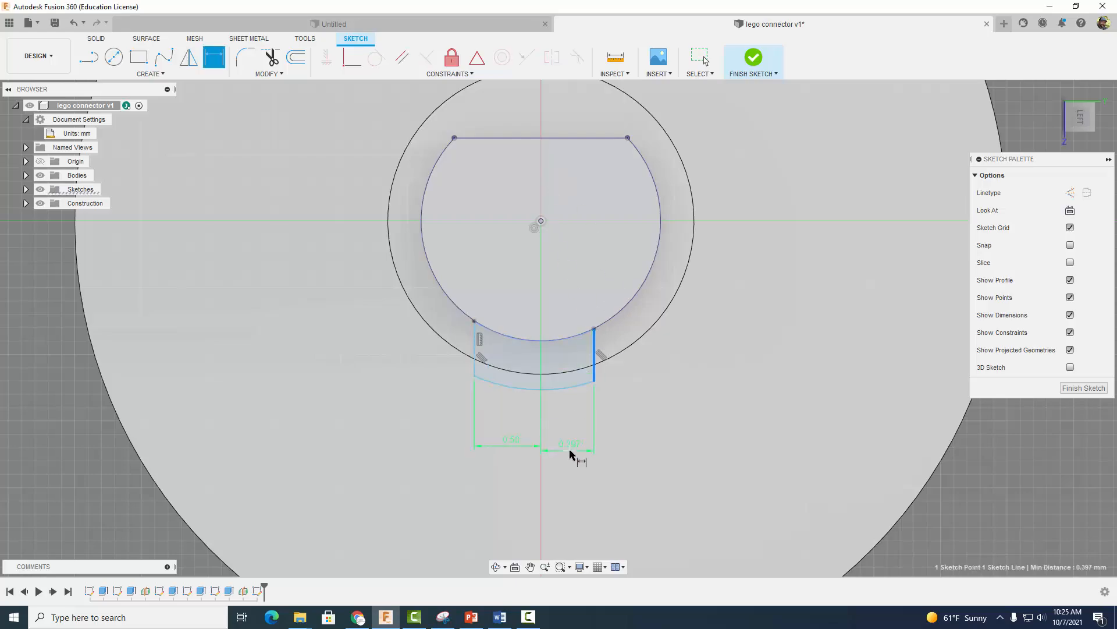
pyautogui.click(573, 451)
pyautogui.write('.5')
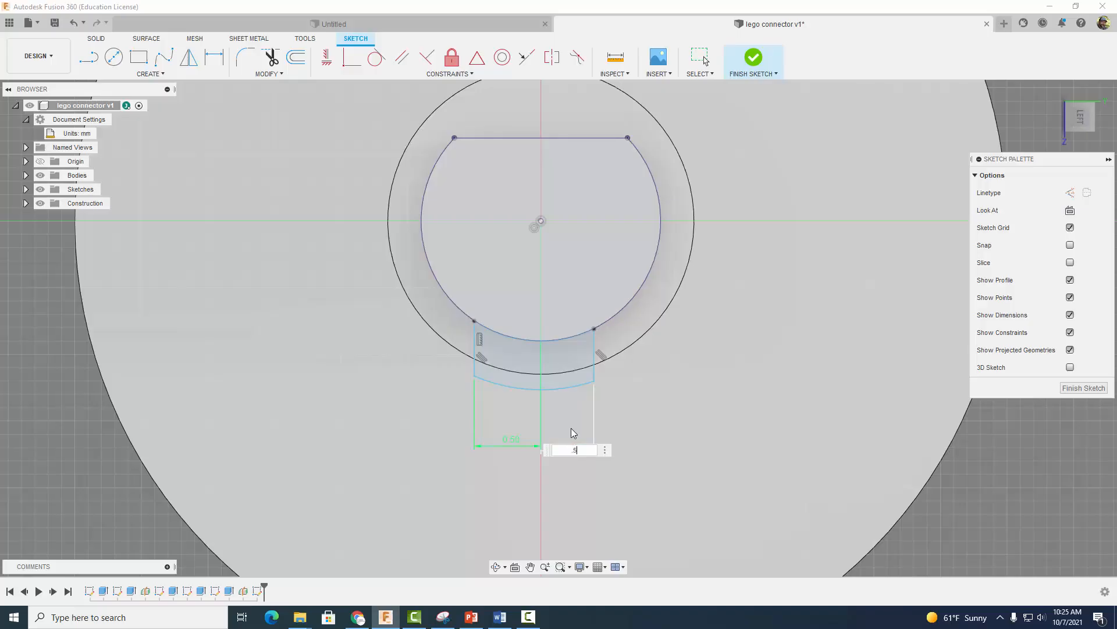
pyautogui.press('Return')
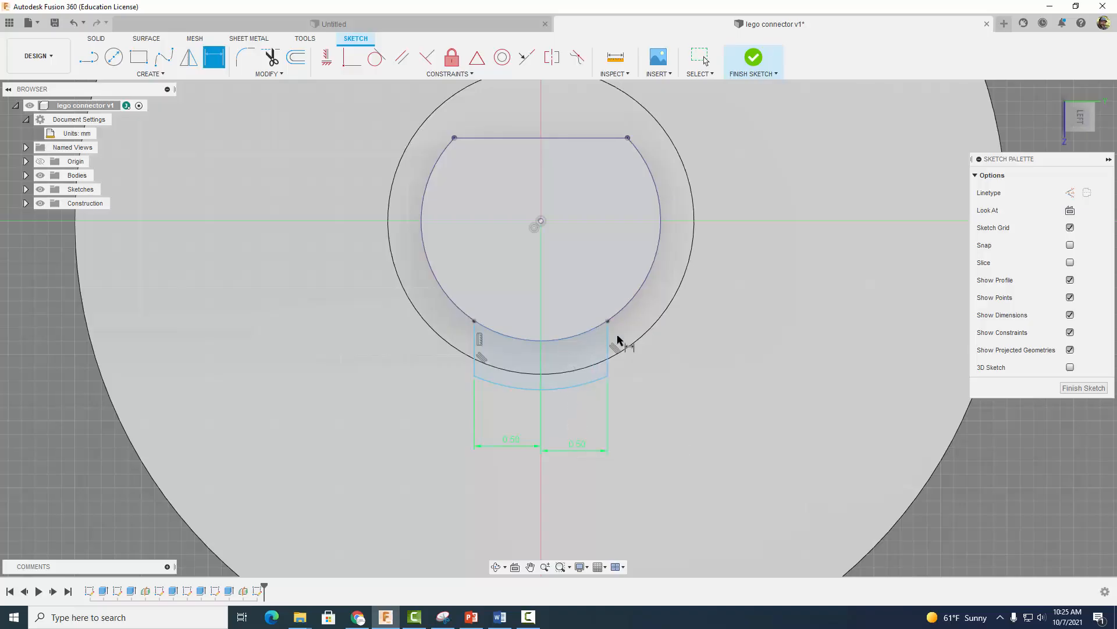
pyautogui.click(753, 58)
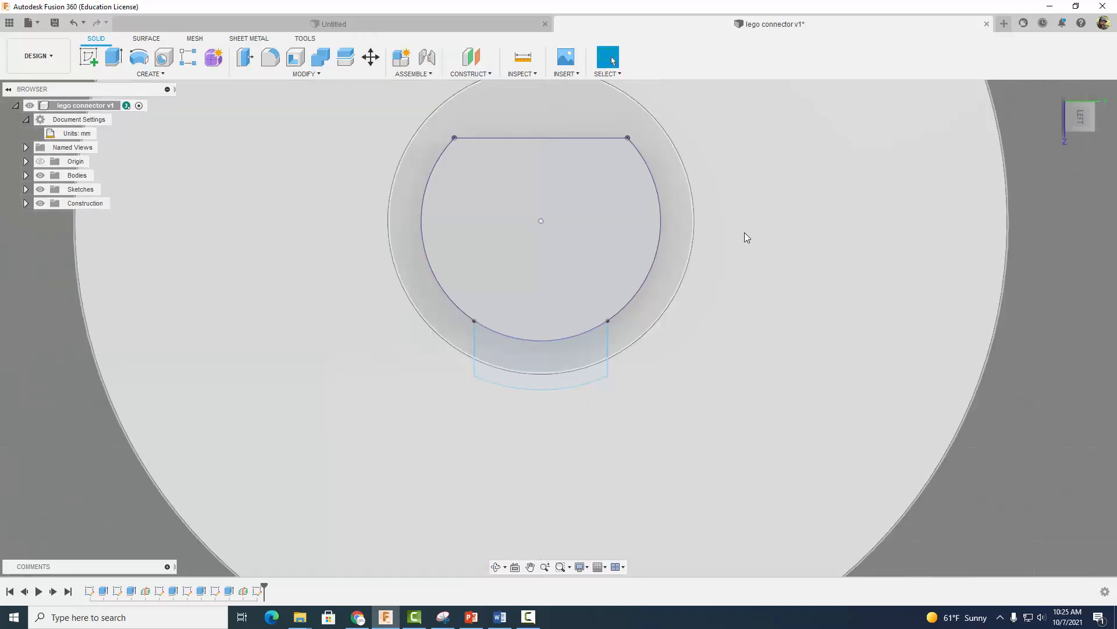
# Step: Extrude the small tab profile below the D-shaped tip by -0.5 mm toward the peg, joining it to the body
pyautogui.keyDown('shift'); pyautogui.moveTo(745, 233); pyautogui.dragTo(781, 244, button='middle'); pyautogui.keyUp('shift')
pyautogui.press('e')
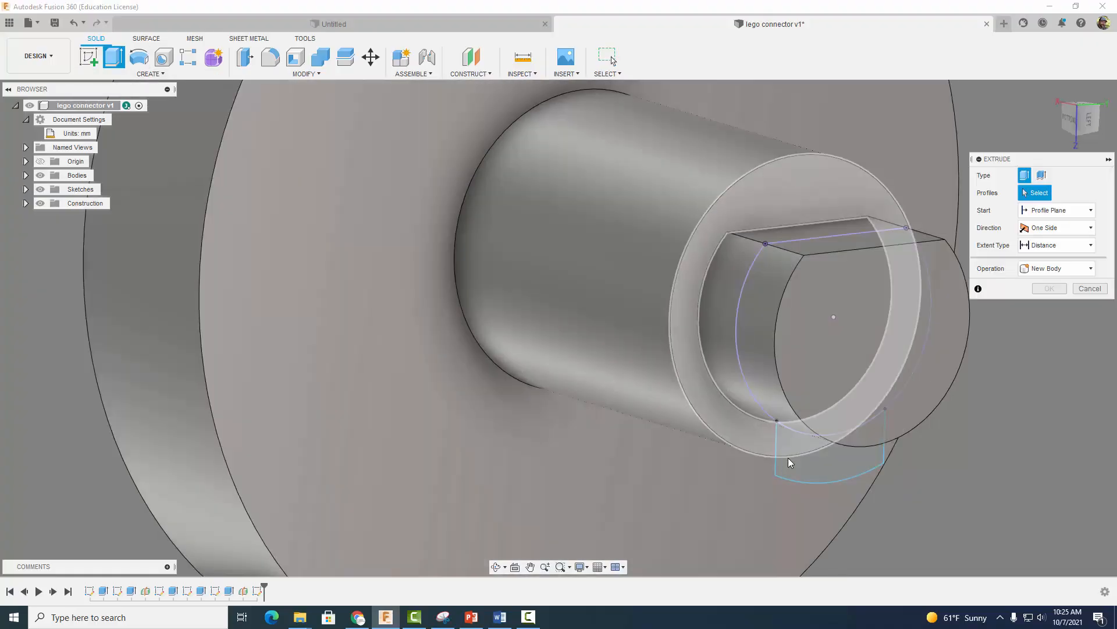
pyautogui.click(791, 462)
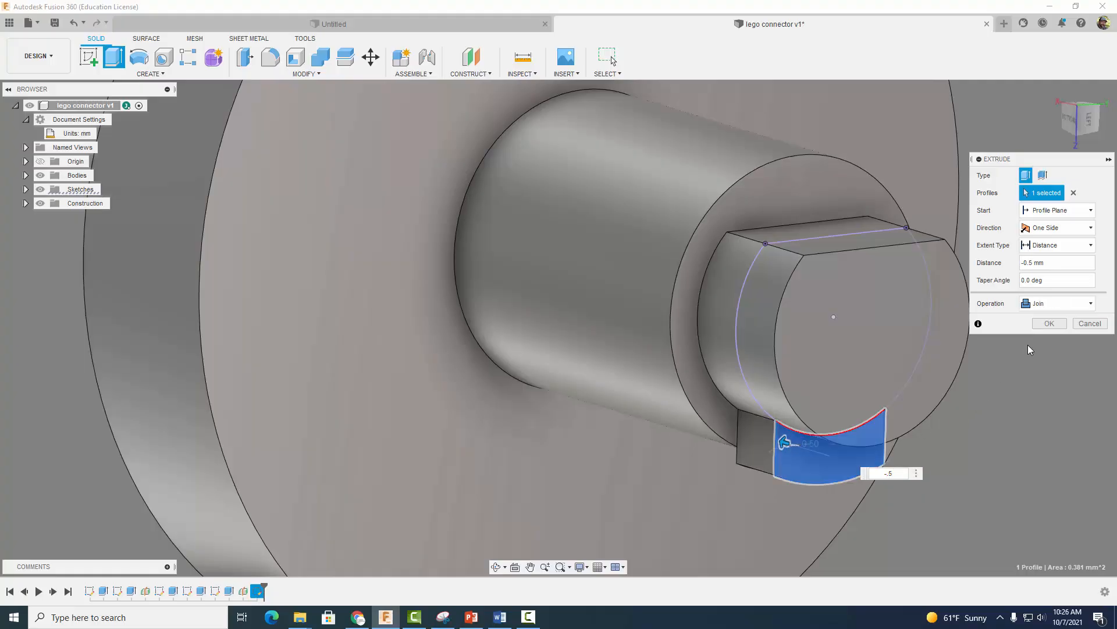
pyautogui.click(1046, 324)
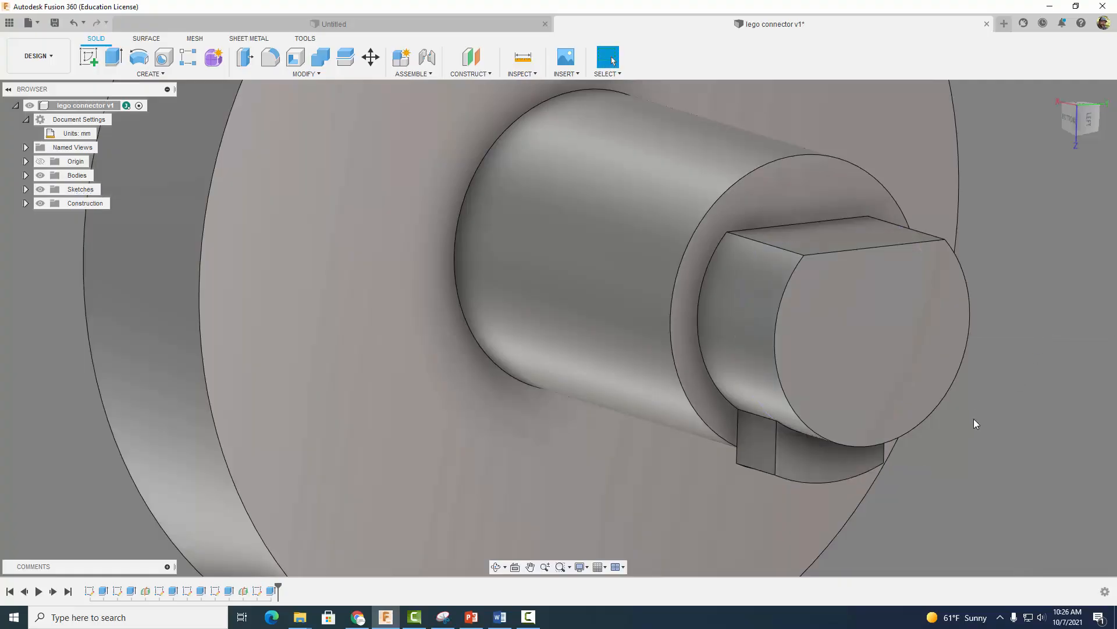
# Step: Chamfer the outer front edge of the locking tab with an equal distance of 0.35 mm
pyautogui.scroll(-5, 975, 418)
pyautogui.moveTo(1023, 439); pyautogui.dragTo(797, 406, button='middle')
pyautogui.scroll(-5, 778, 457)
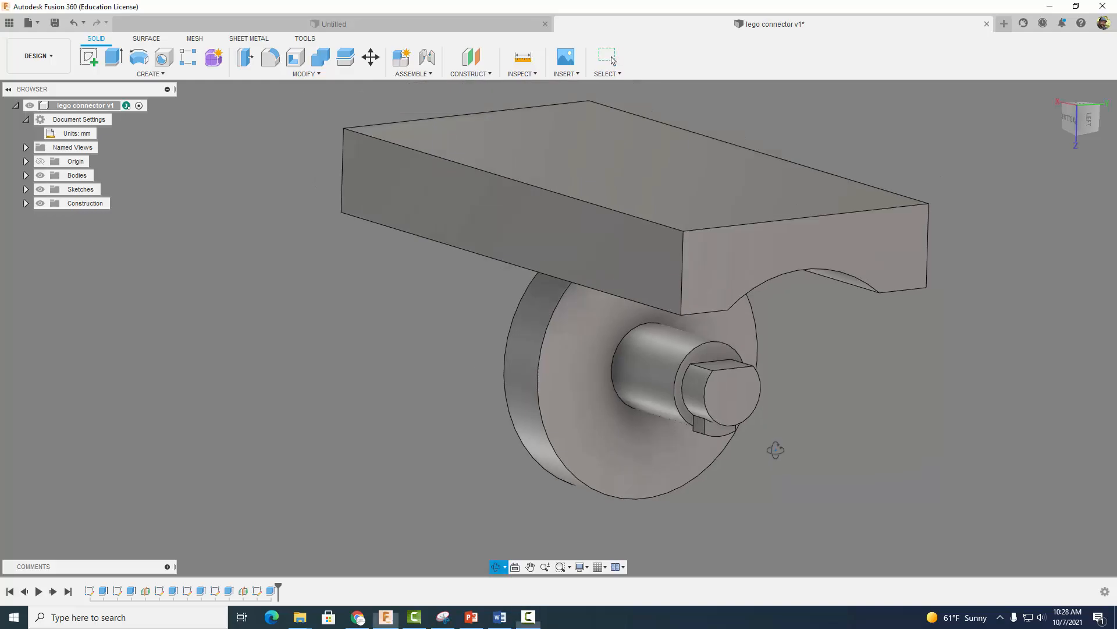
pyautogui.keyDown('shift'); pyautogui.moveTo(776, 449); pyautogui.dragTo(769, 419, button='middle'); pyautogui.keyUp('shift')
pyautogui.scroll(5, 823, 376)
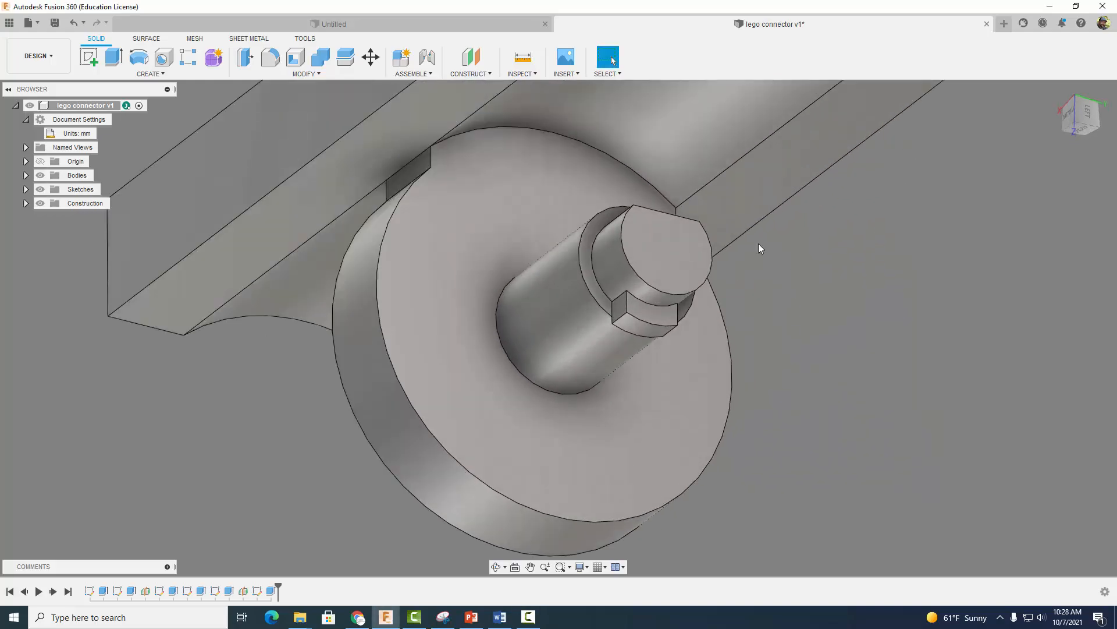
pyautogui.click(307, 74)
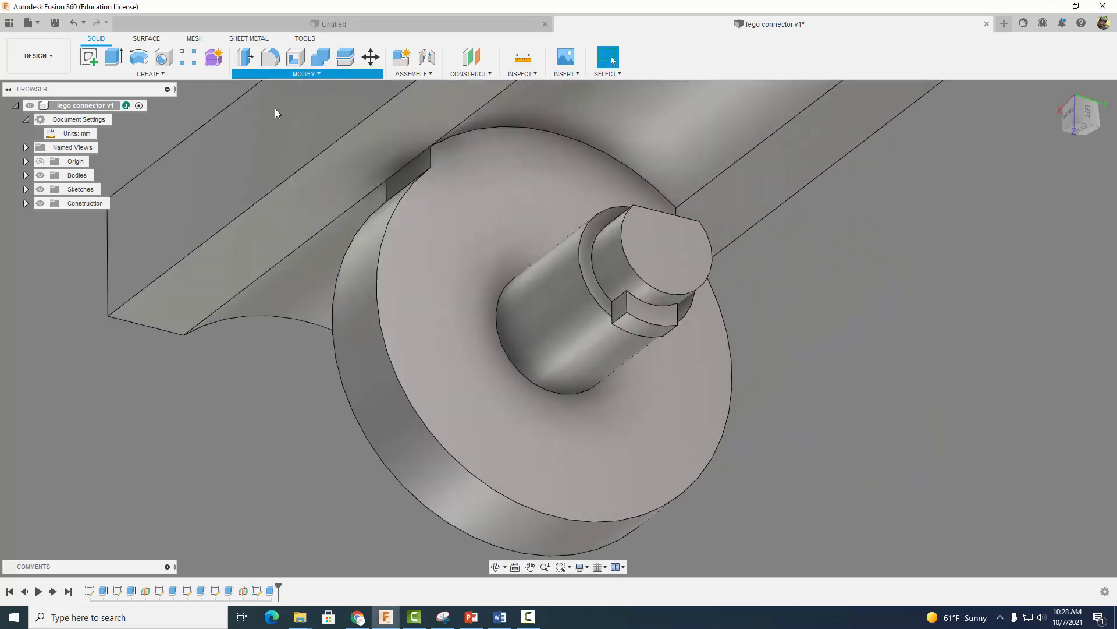
pyautogui.click(640, 321)
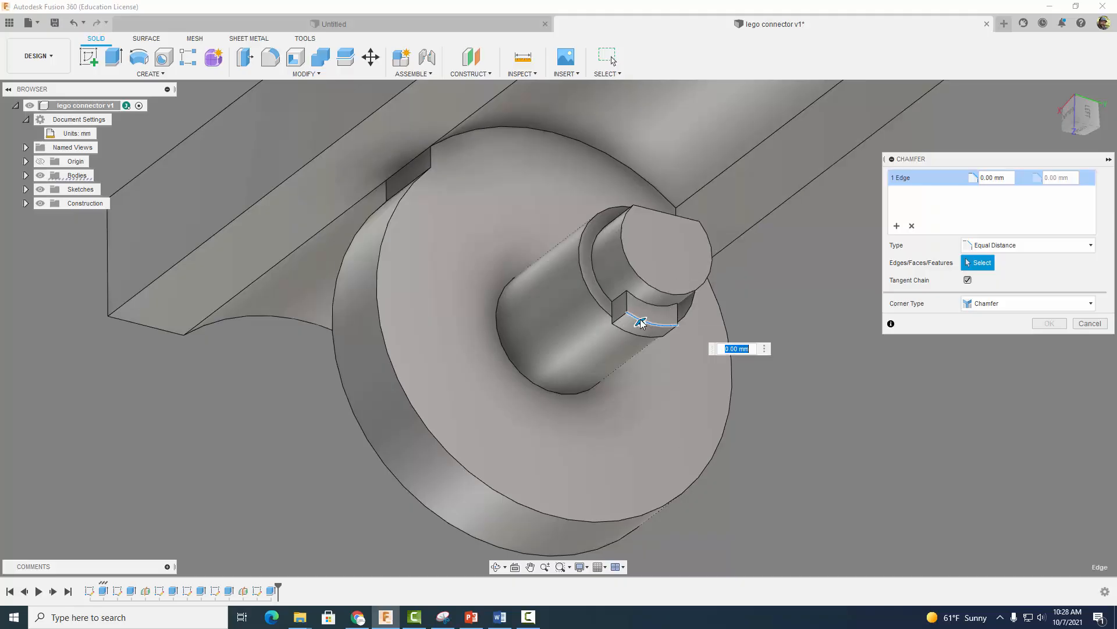
pyautogui.press('Return')
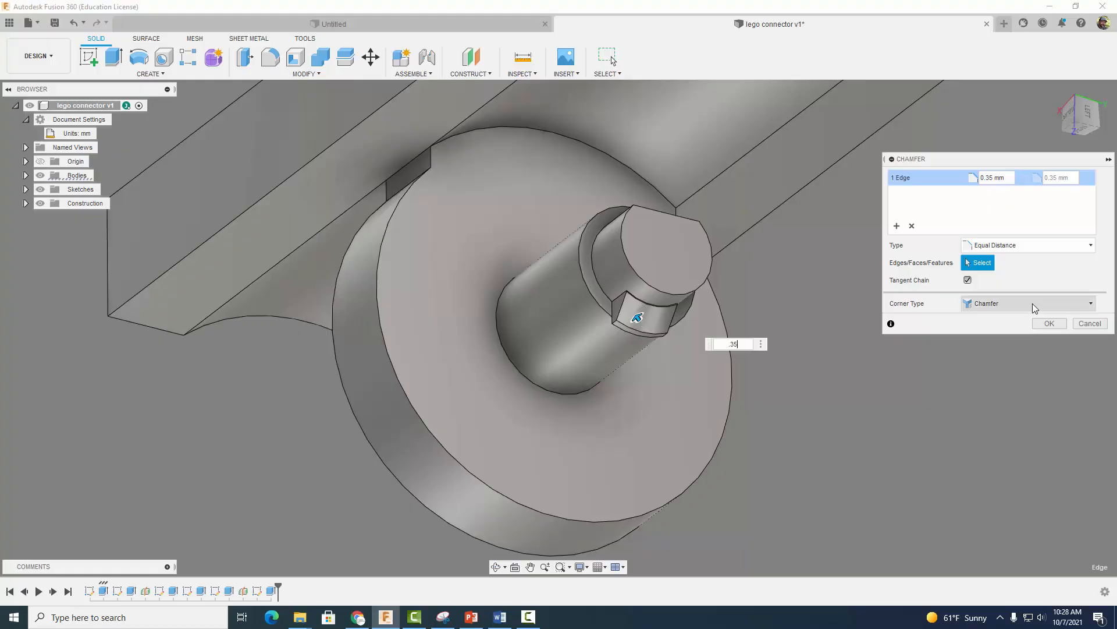
pyautogui.click(1049, 323)
# Step: Fillet the curved and straight edges of the D-shaped tip's end face with a 0.2 mm radius
pyautogui.click(271, 57)
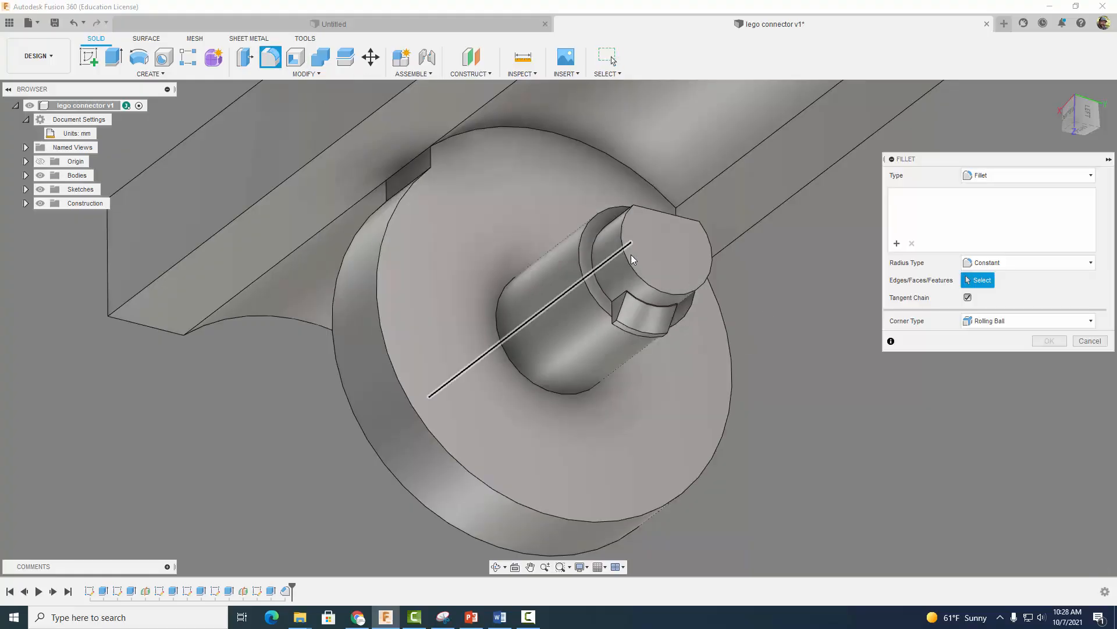
pyautogui.click(627, 259)
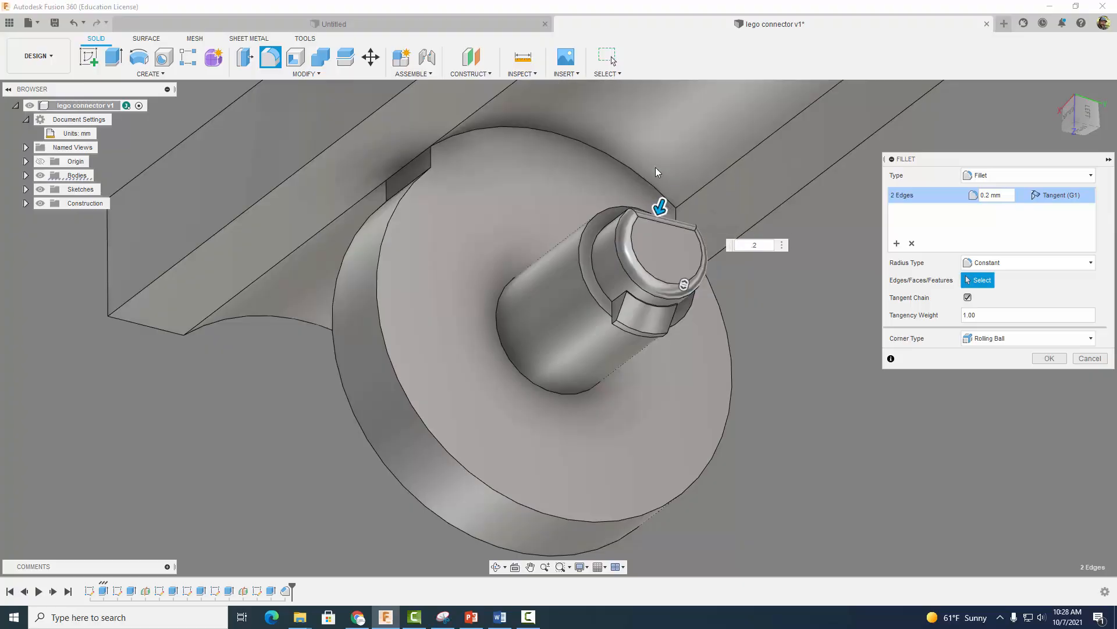
pyautogui.click(1048, 359)
# Step: Mirror the peg, D-shaped tip, locking tab, chamfer and fillet features about Plane1 to the other side of the disc
pyautogui.scroll(-5, 916, 333)
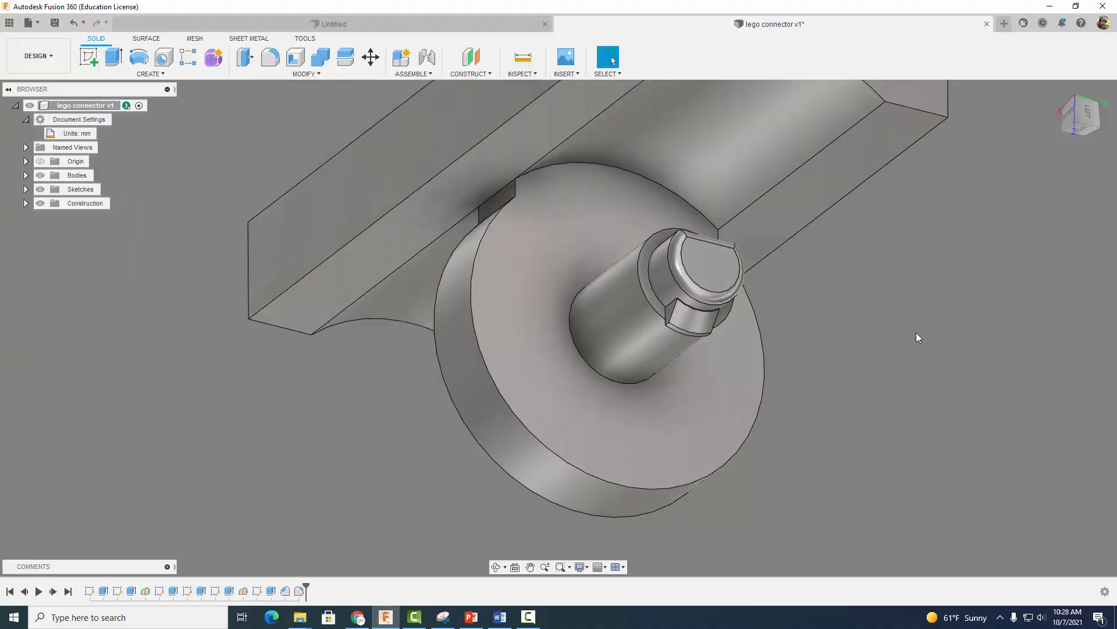
pyautogui.keyDown('shift'); pyautogui.moveTo(913, 334); pyautogui.dragTo(723, 394, button='middle'); pyautogui.keyUp('shift')
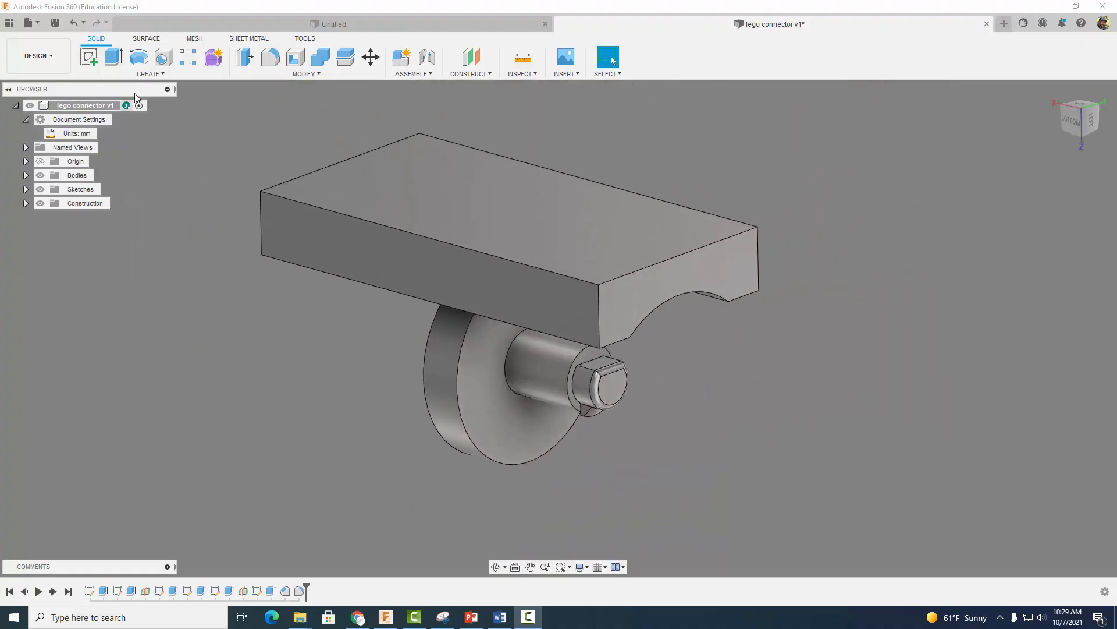
pyautogui.click(150, 74)
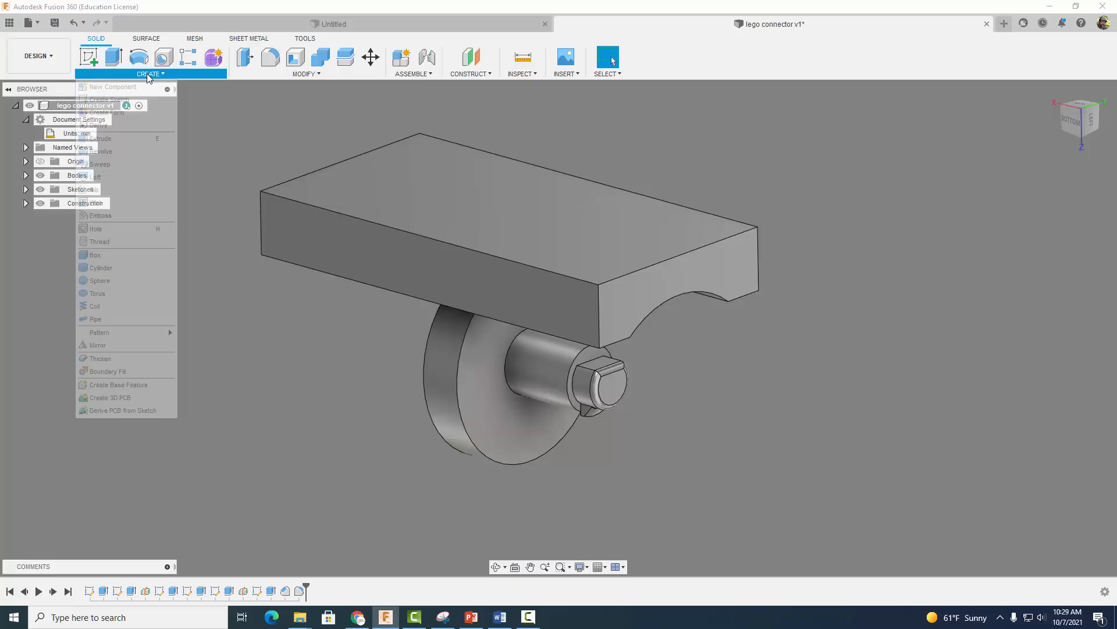
pyautogui.click(99, 345)
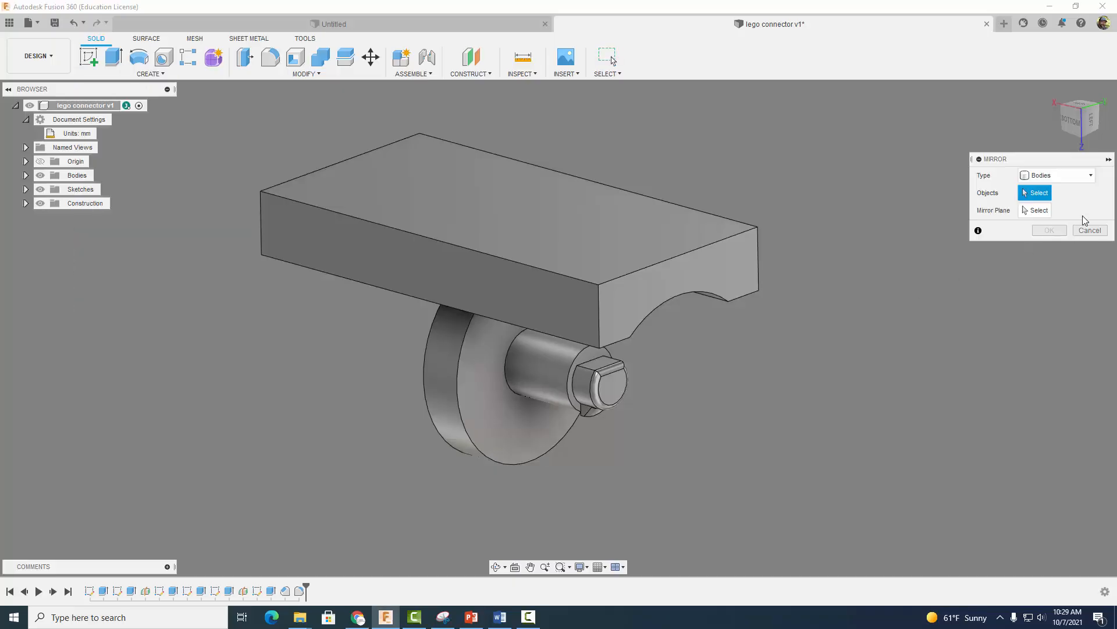
pyautogui.click(1056, 175)
pyautogui.click(1042, 212)
pyautogui.click(555, 368)
pyautogui.click(588, 379)
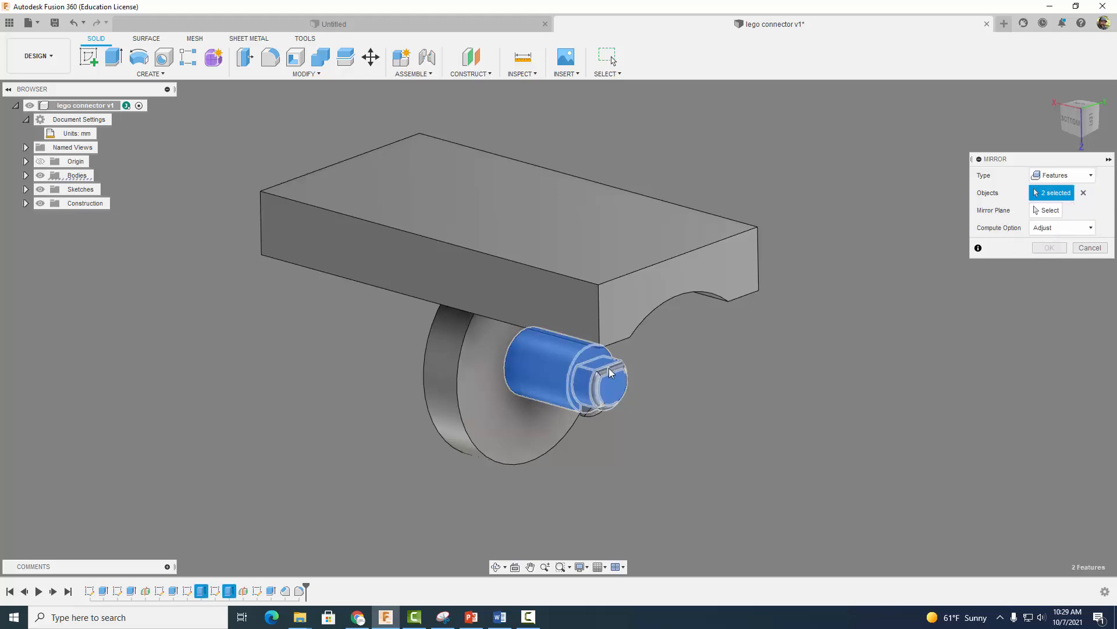
pyautogui.click(586, 413)
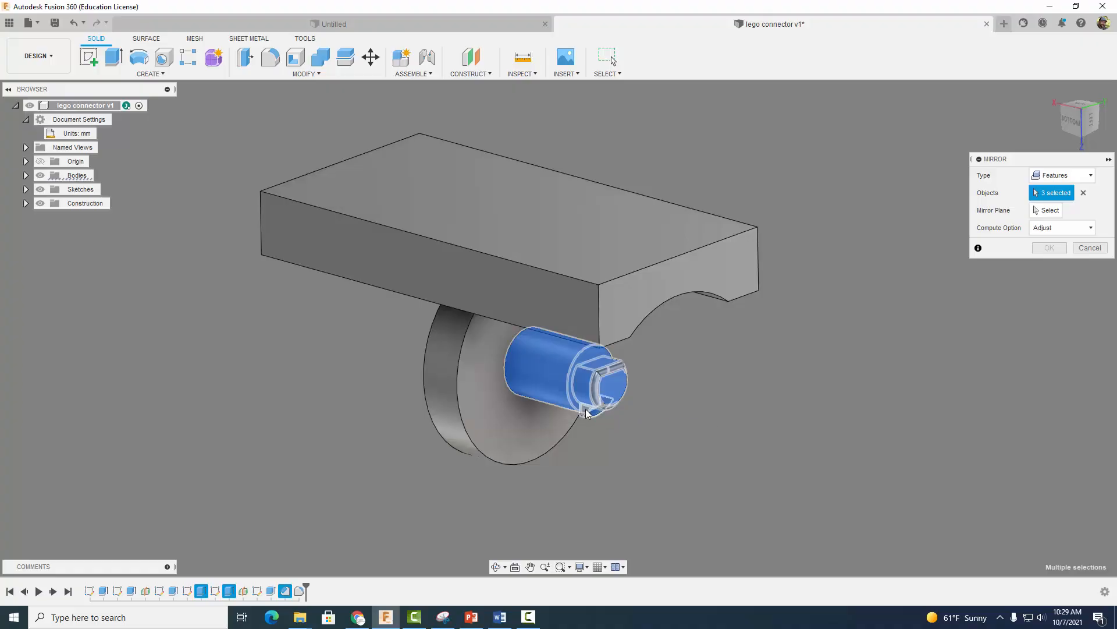
pyautogui.click(589, 412)
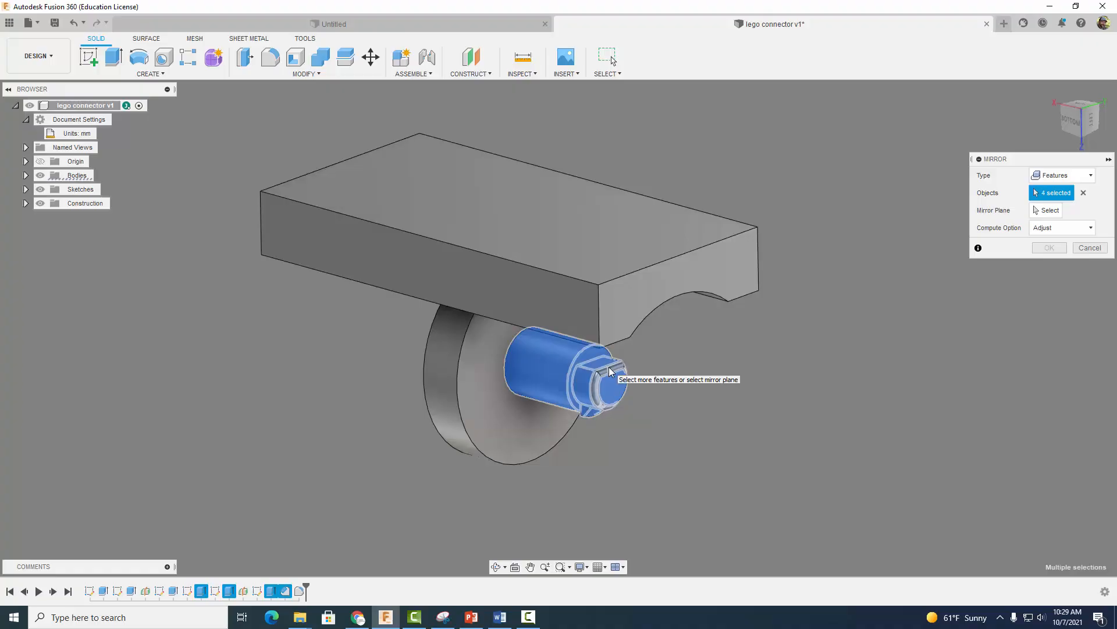
pyautogui.click(612, 375)
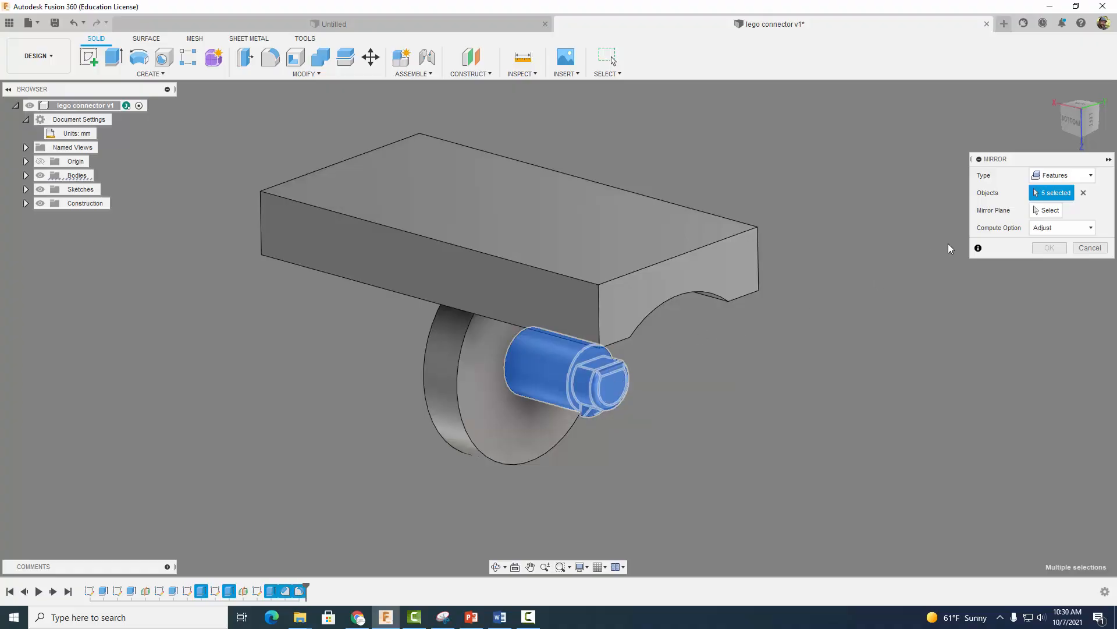
pyautogui.click(1045, 210)
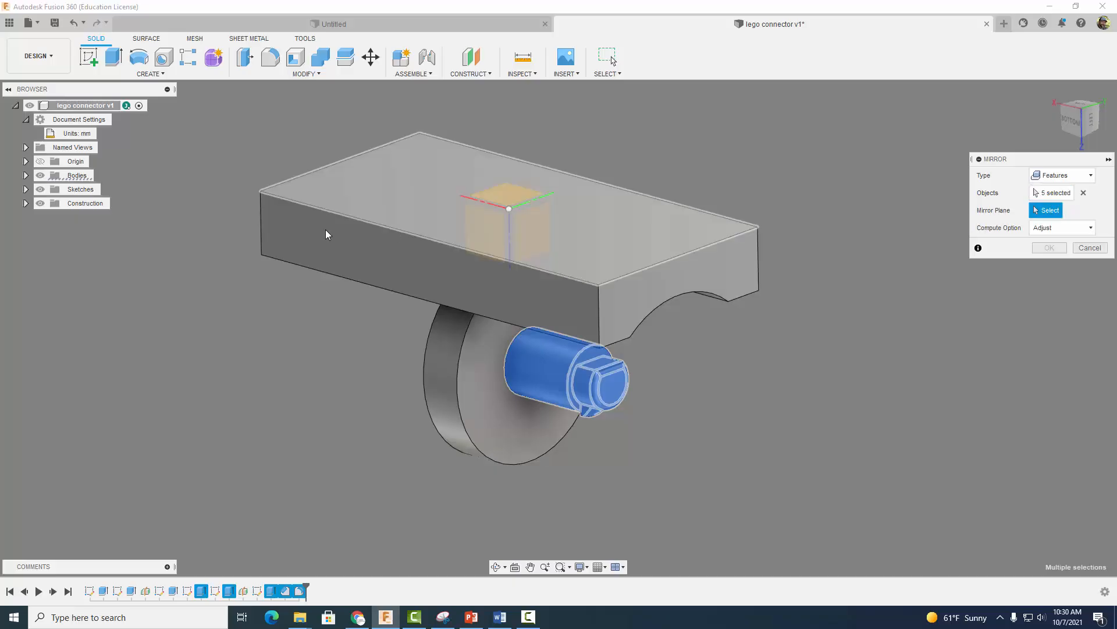
pyautogui.click(25, 203)
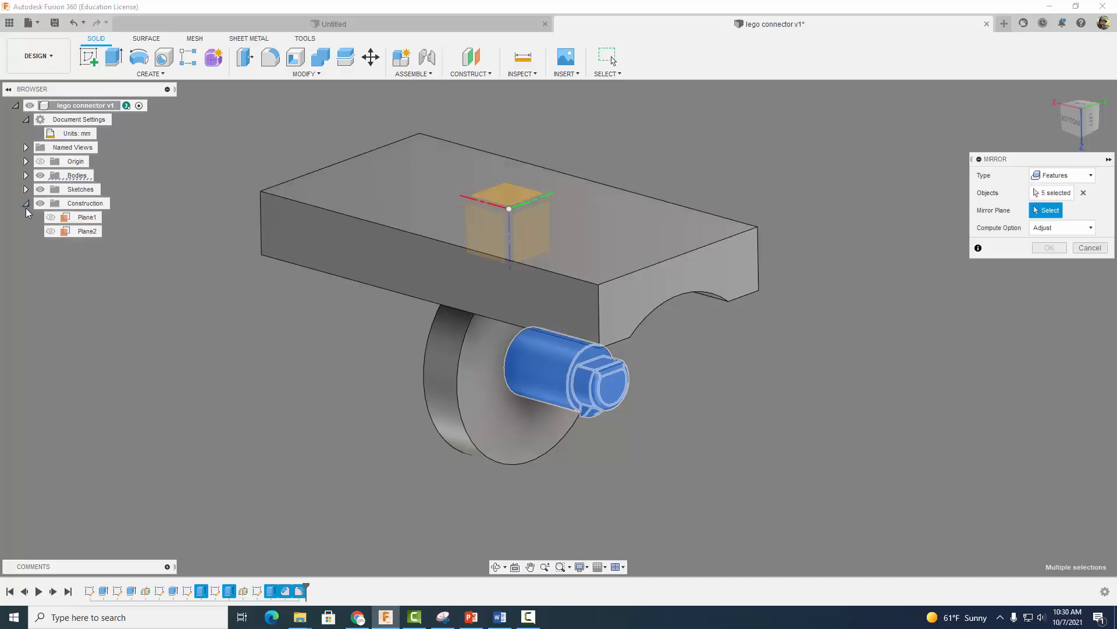
pyautogui.click(87, 217)
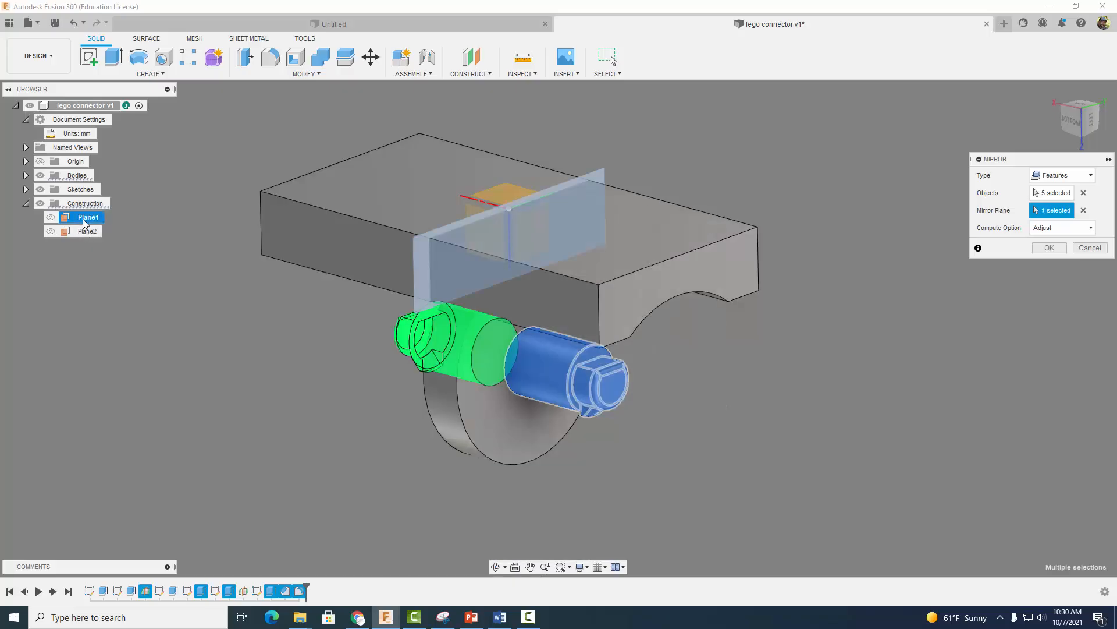
pyautogui.click(1050, 248)
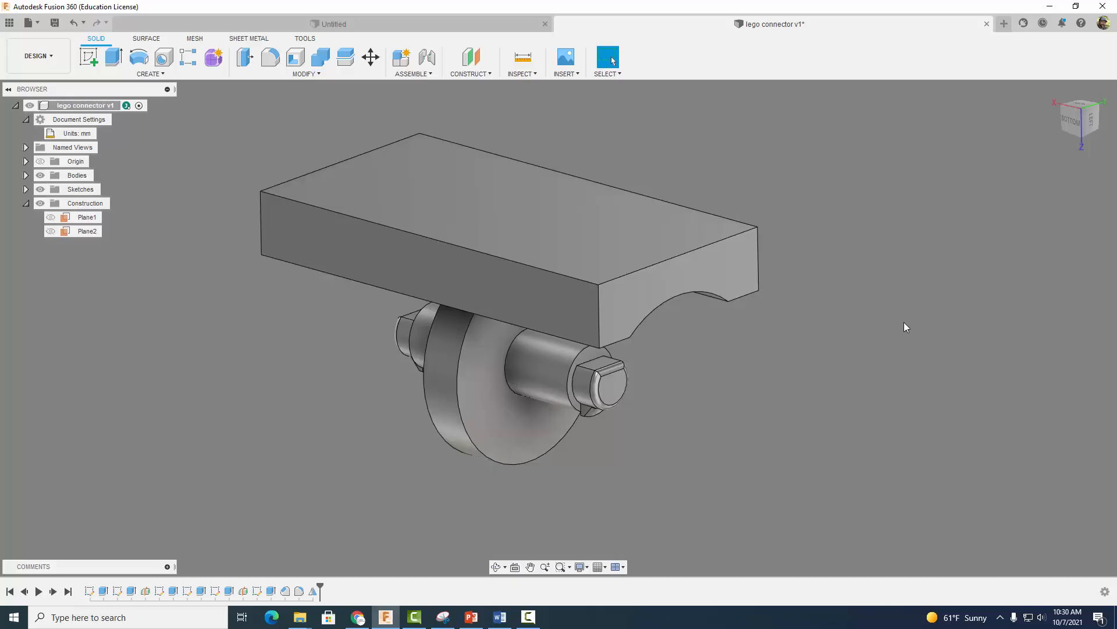
# Step: Start a new sketch on the block's large flat face opposite the disc and pegs
pyautogui.moveTo(905, 323)
pyautogui.keyDown('shift'); pyautogui.mouseDown(button='middle')
pyautogui.moveTo(994, 327)
pyautogui.moveTo(871, 320)
pyautogui.moveTo(918, 312)
pyautogui.mouseUp(button='middle'); pyautogui.keyUp('shift')
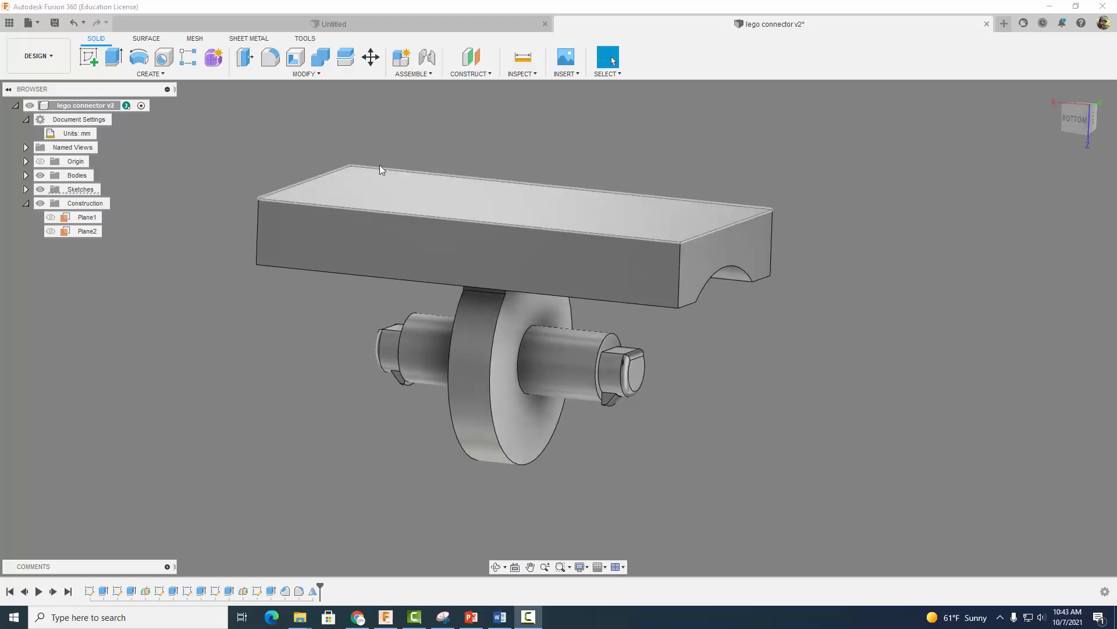
pyautogui.click(89, 56)
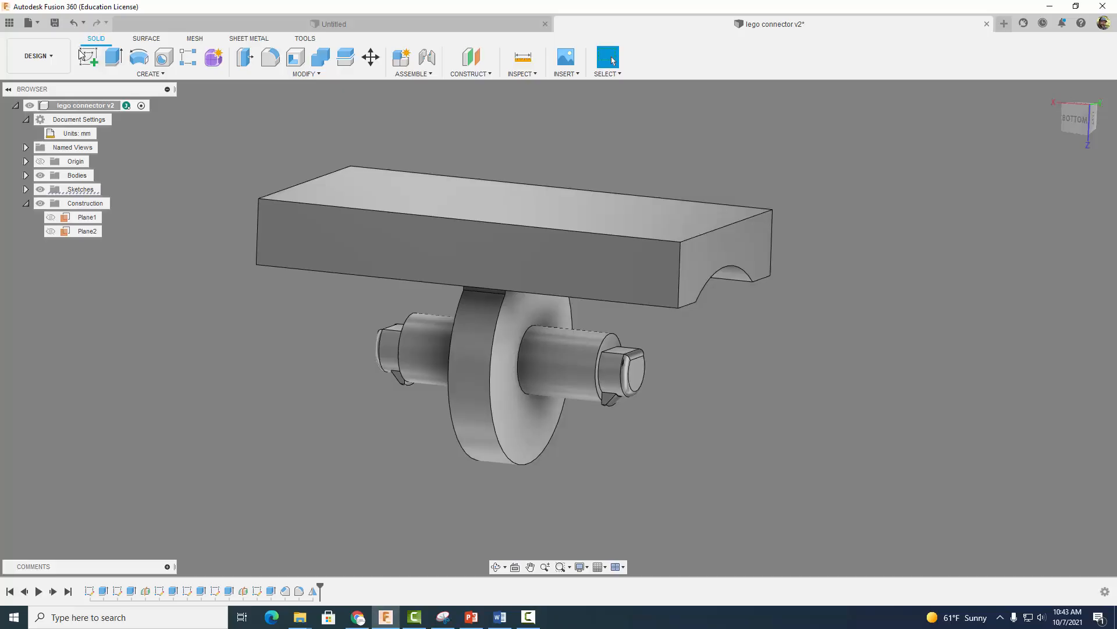
pyautogui.click(383, 191)
# Step: Draw a 4.7 by 4.7 mm center rectangle on the horizontal axis, between the origin and the block's short edge
pyautogui.click(123, 76)
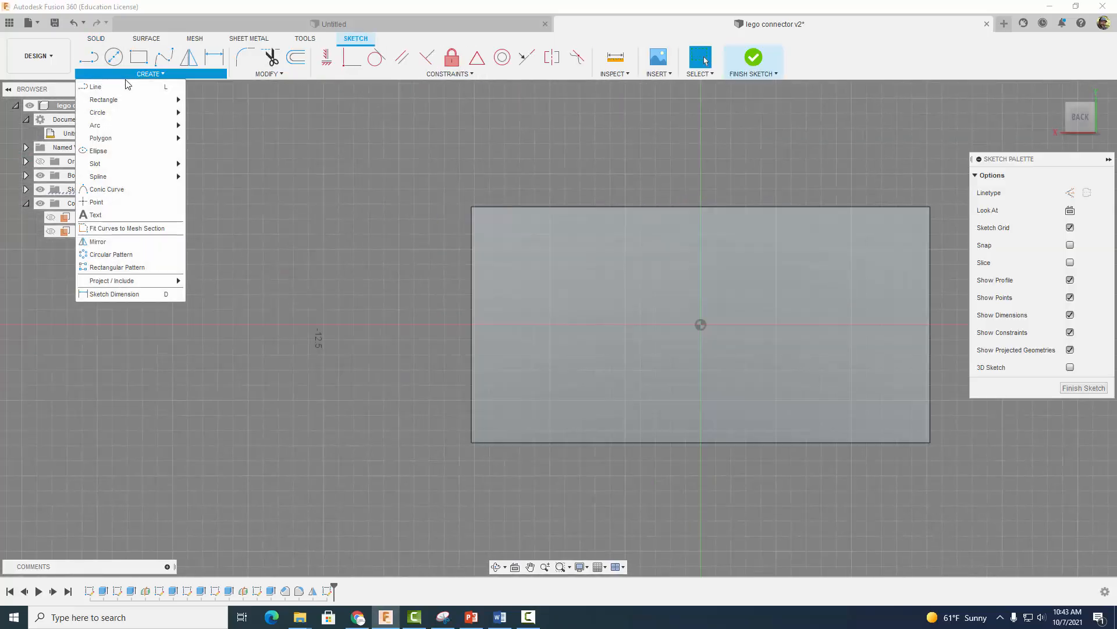
pyautogui.moveTo(160, 100)
pyautogui.click(201, 126)
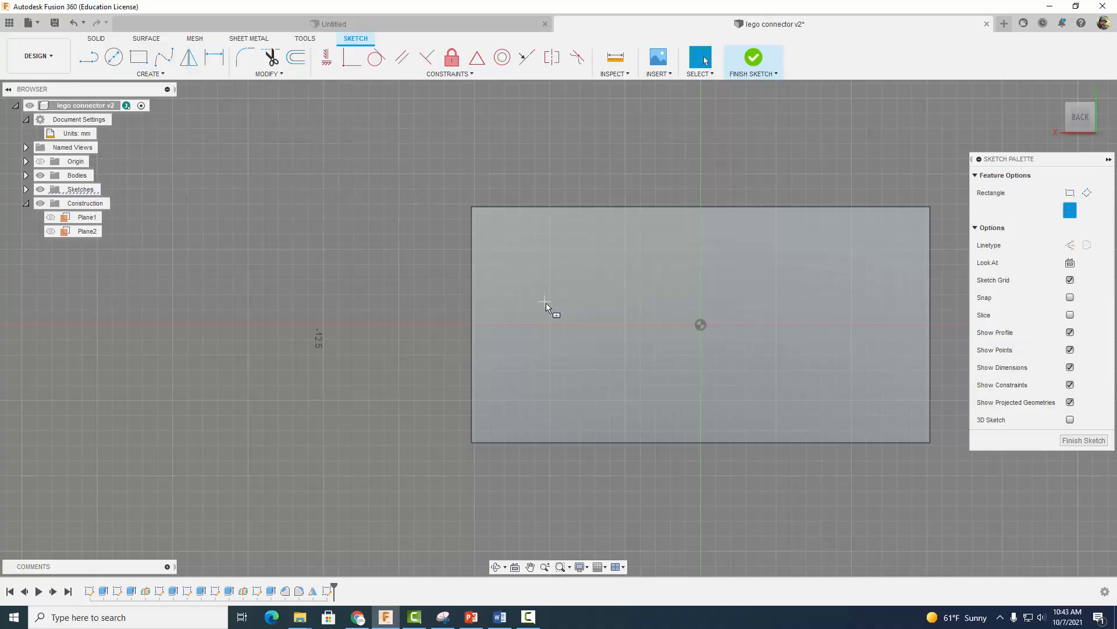
pyautogui.click(700, 325)
pyautogui.click(539, 327)
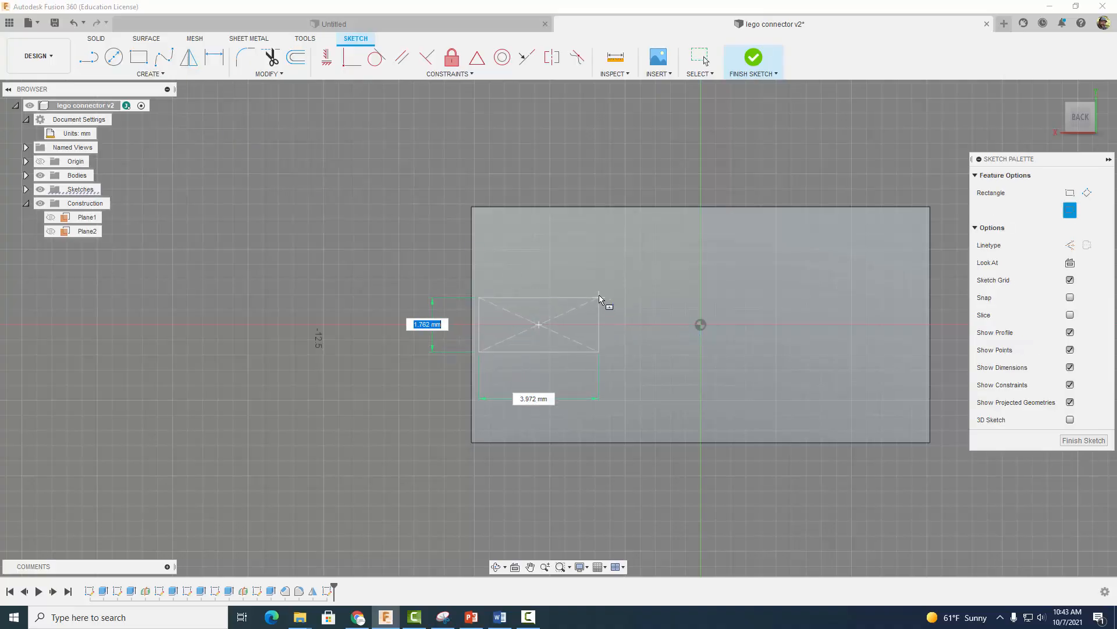
pyautogui.write('4.7')
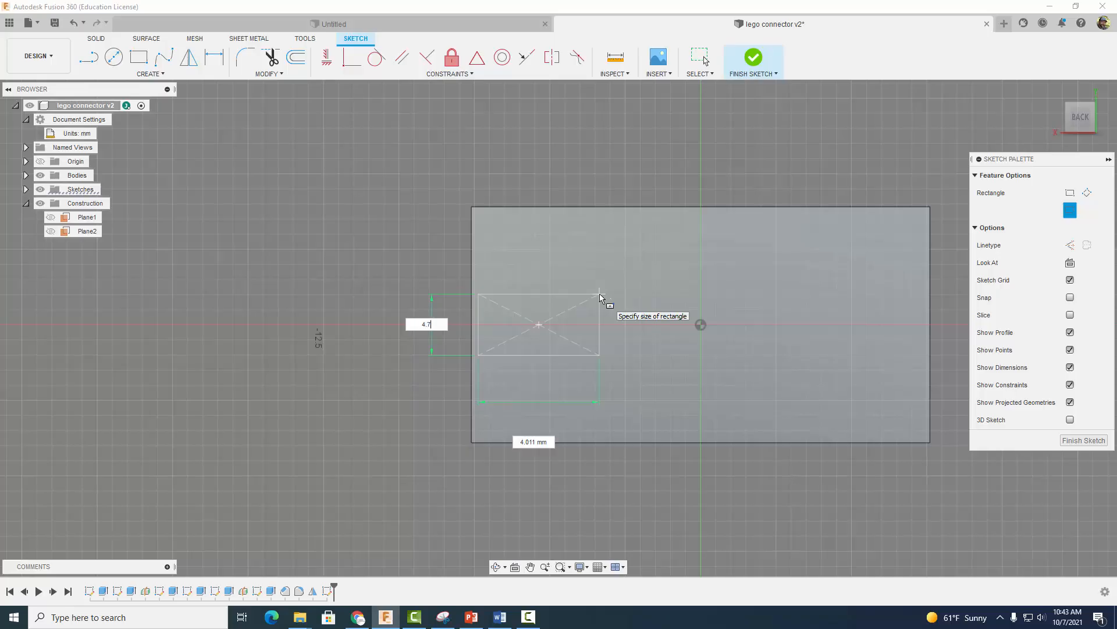
pyautogui.press('Tab')
pyautogui.write('4.7')
pyautogui.press('Tab')
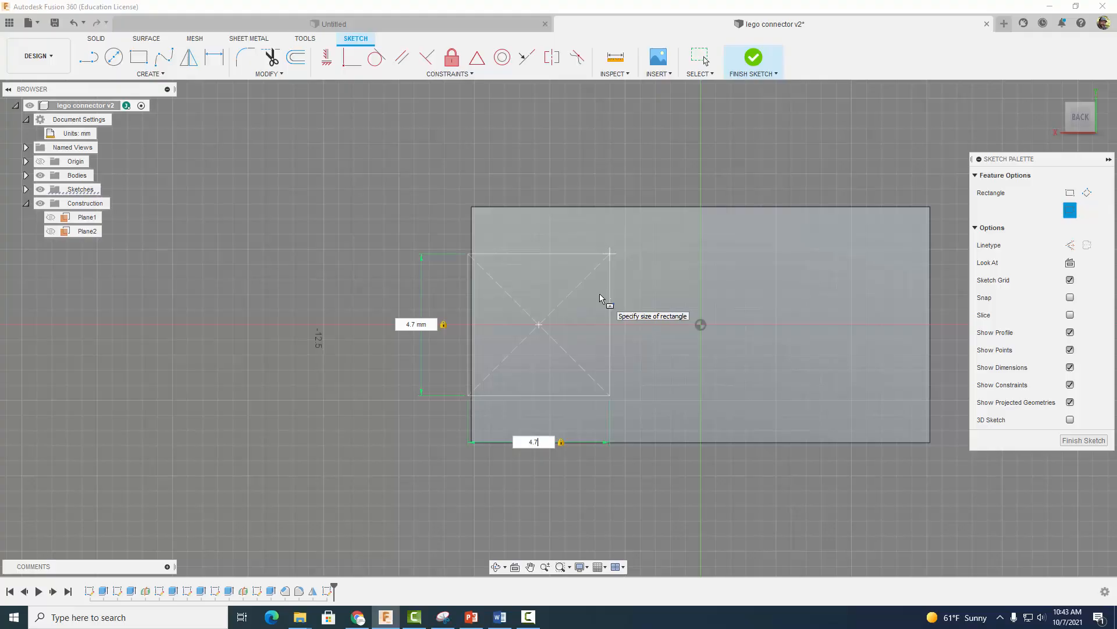
pyautogui.press('Return')
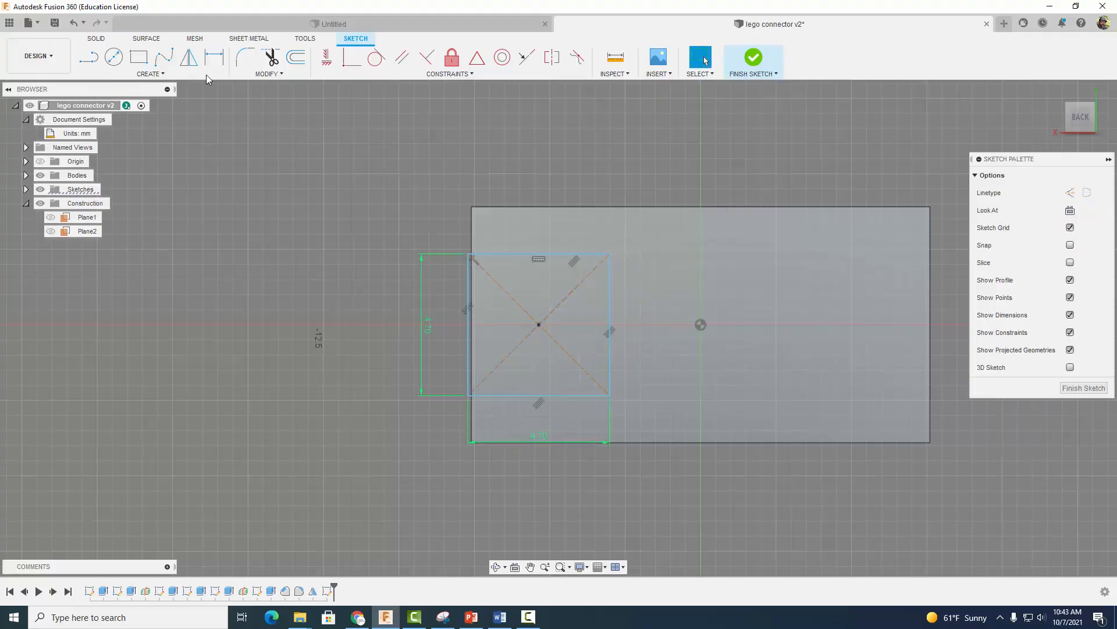
# Step: Dimension the square's center point 3.2 mm from the nearest short edge of the block
pyautogui.click(214, 57)
pyautogui.click(540, 326)
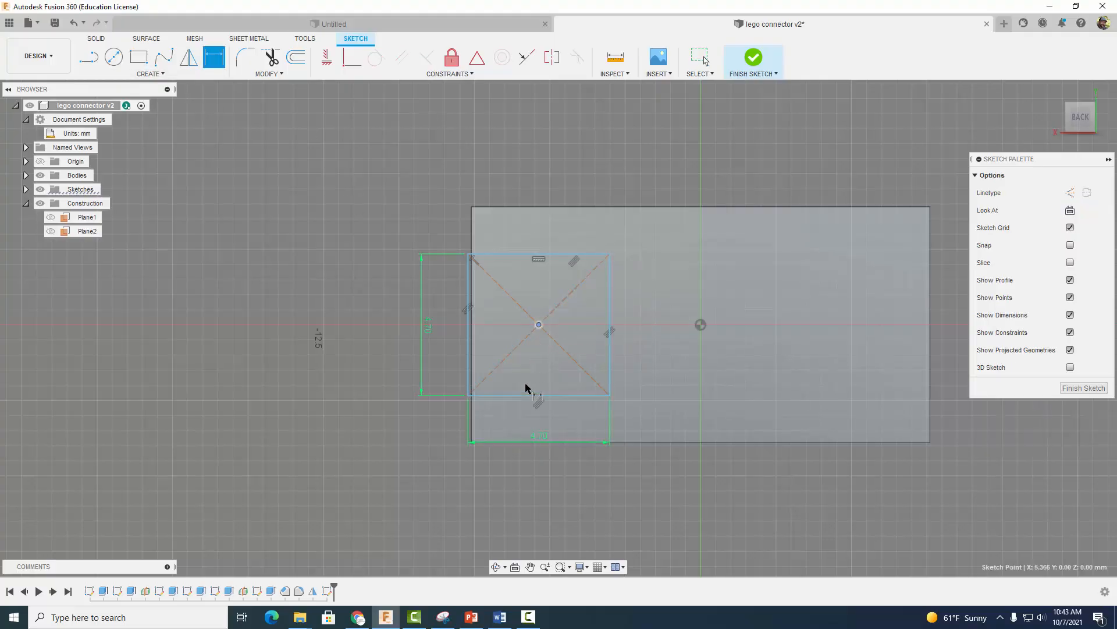
pyautogui.click(472, 426)
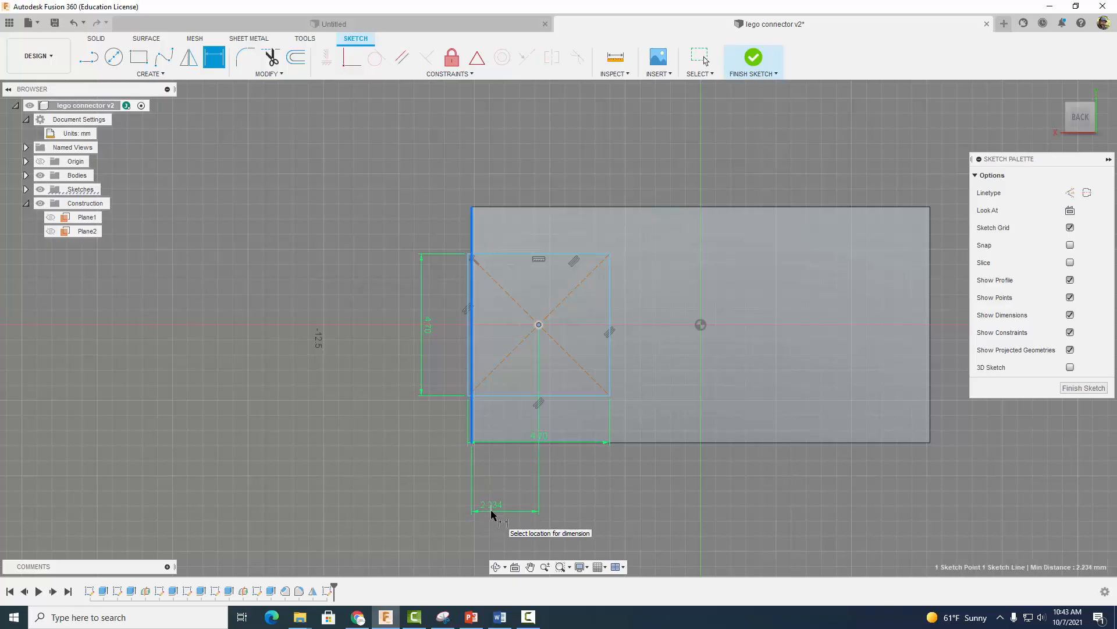
pyautogui.click(492, 511)
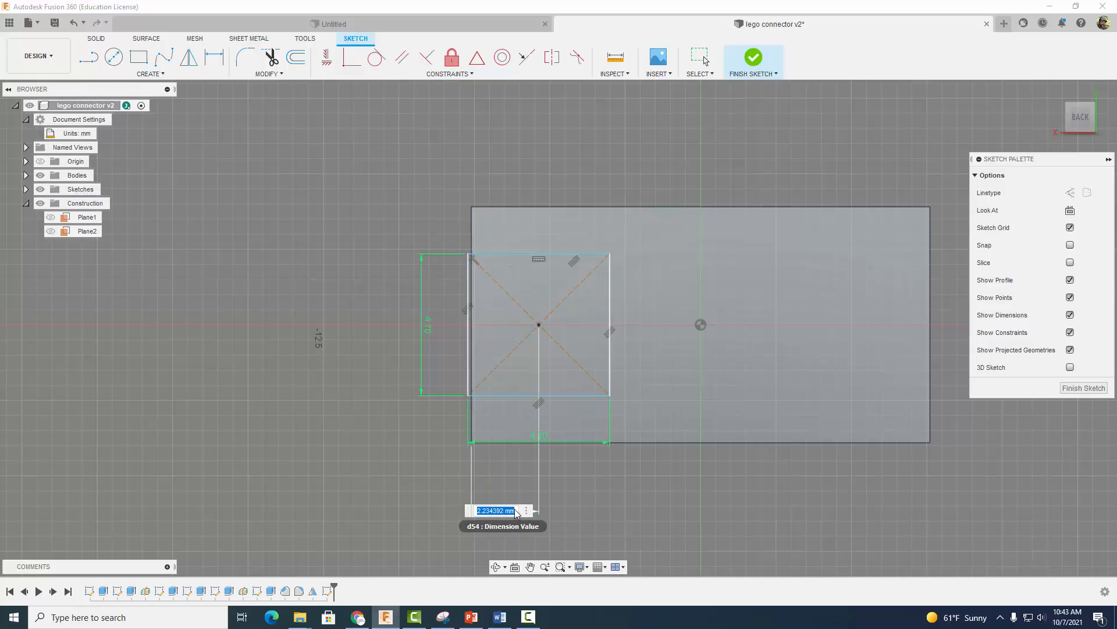
pyautogui.write('3.2')
pyautogui.press('Return')
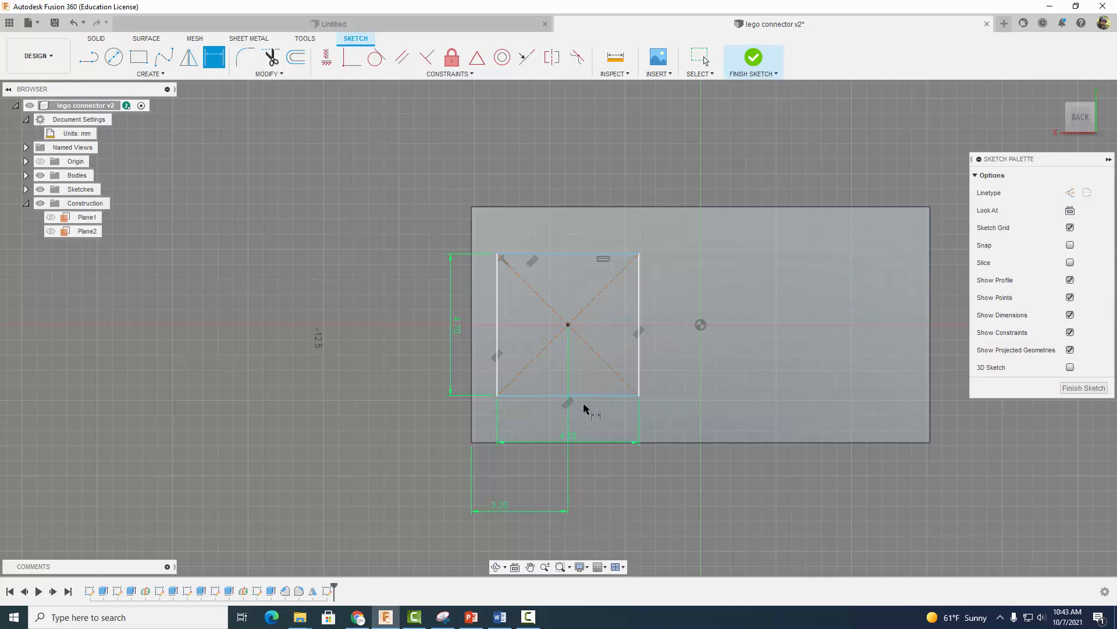
pyautogui.click(565, 325)
pyautogui.click(472, 325)
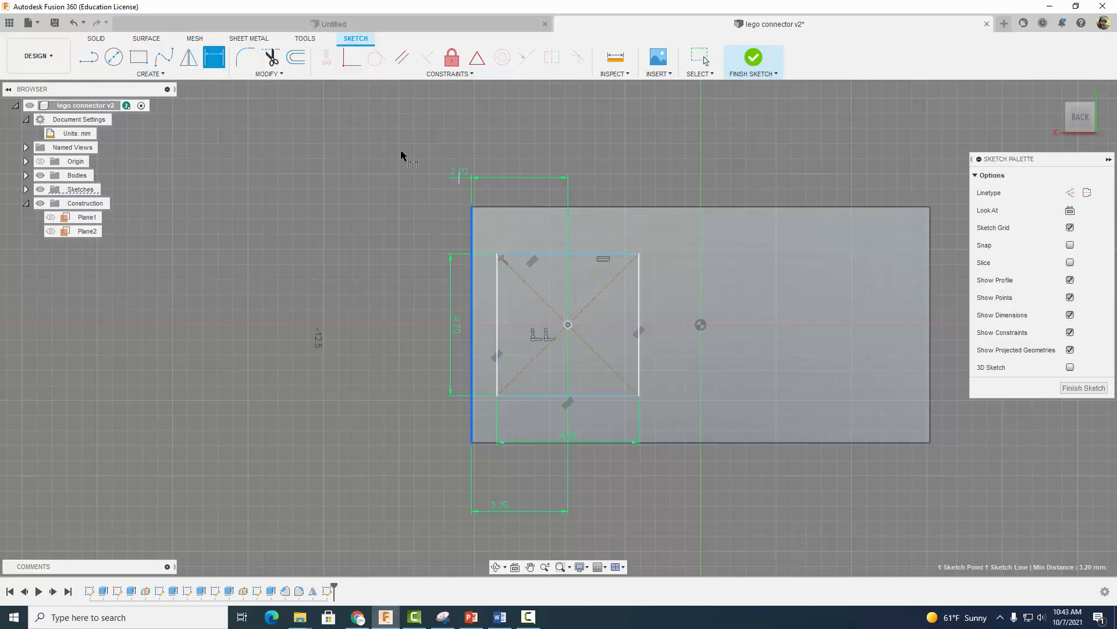
pyautogui.press('Escape')
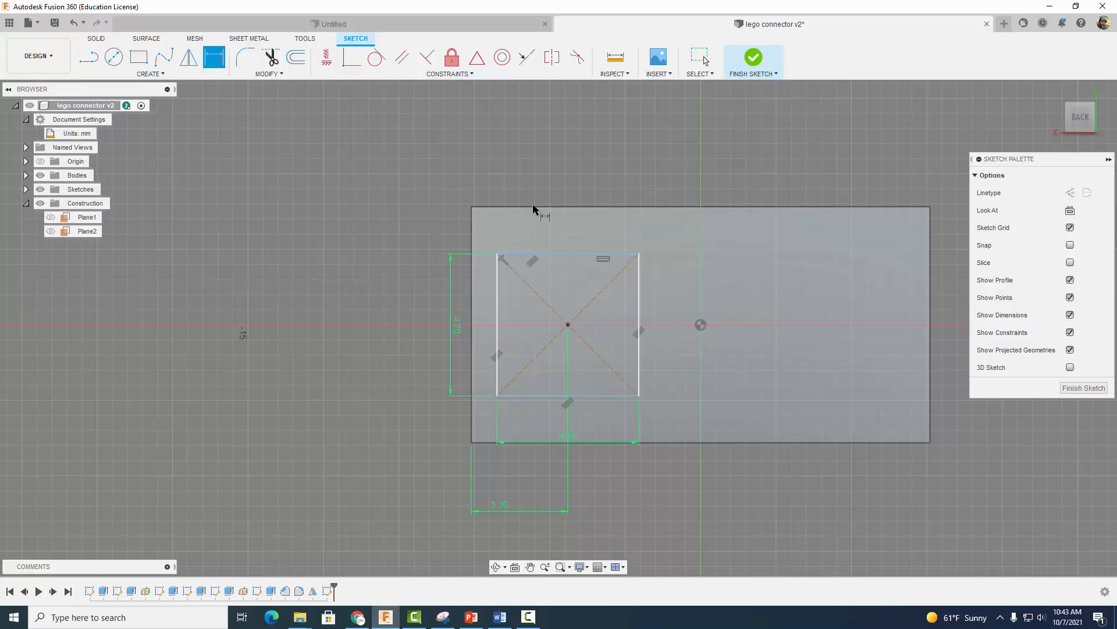
# Step: Dimension the square's center point 3.905 mm from the upper long edge of the block
pyautogui.click(533, 208)
pyautogui.click(568, 324)
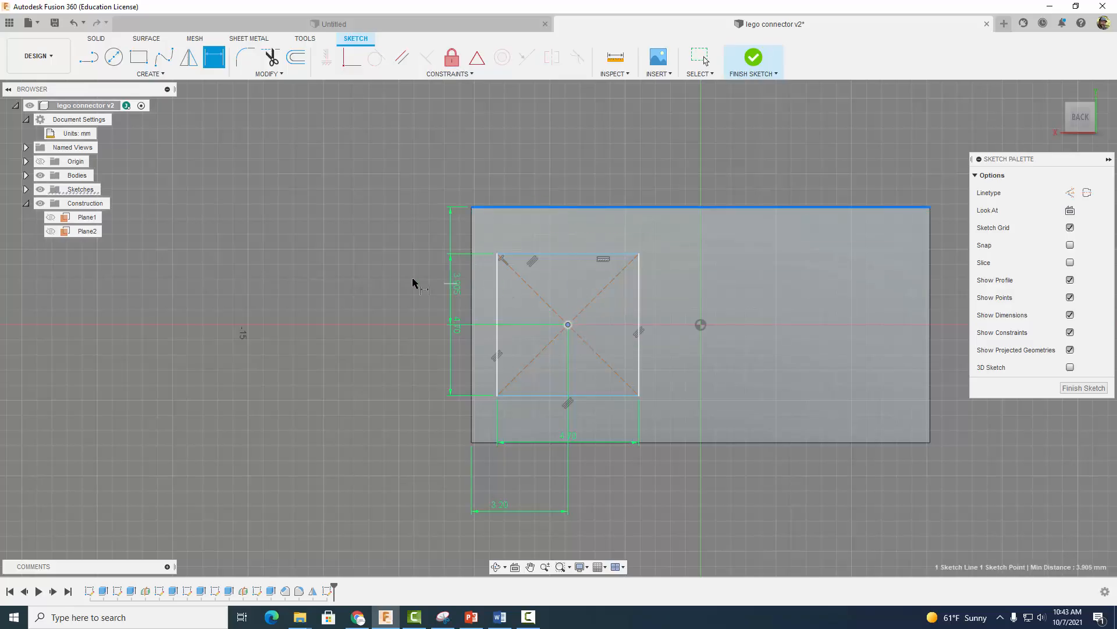
pyautogui.click(382, 281)
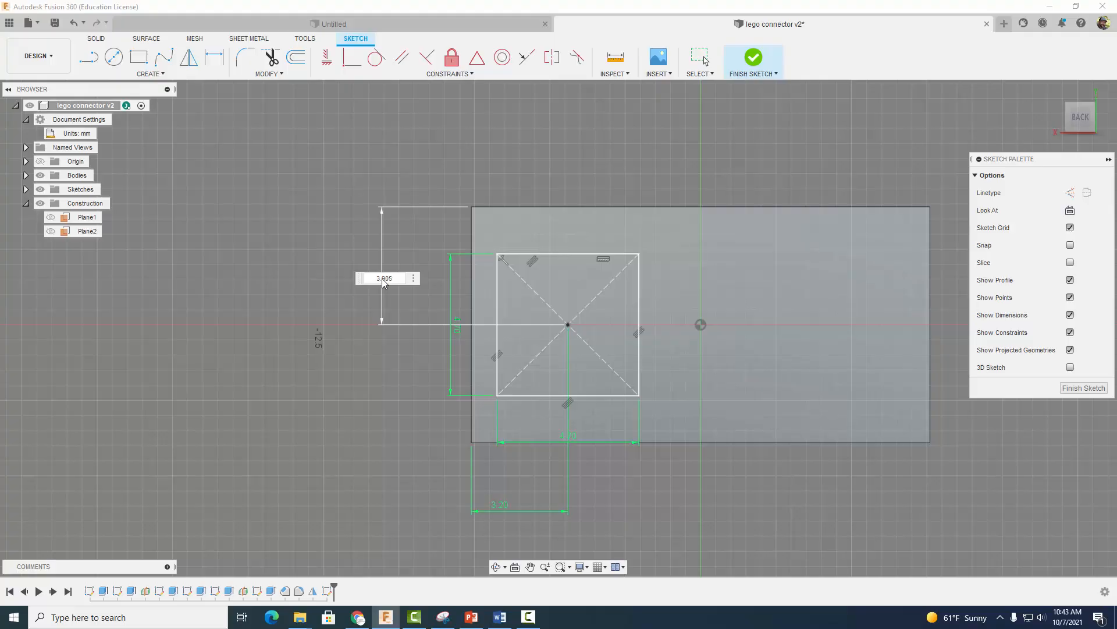
pyautogui.press('Return')
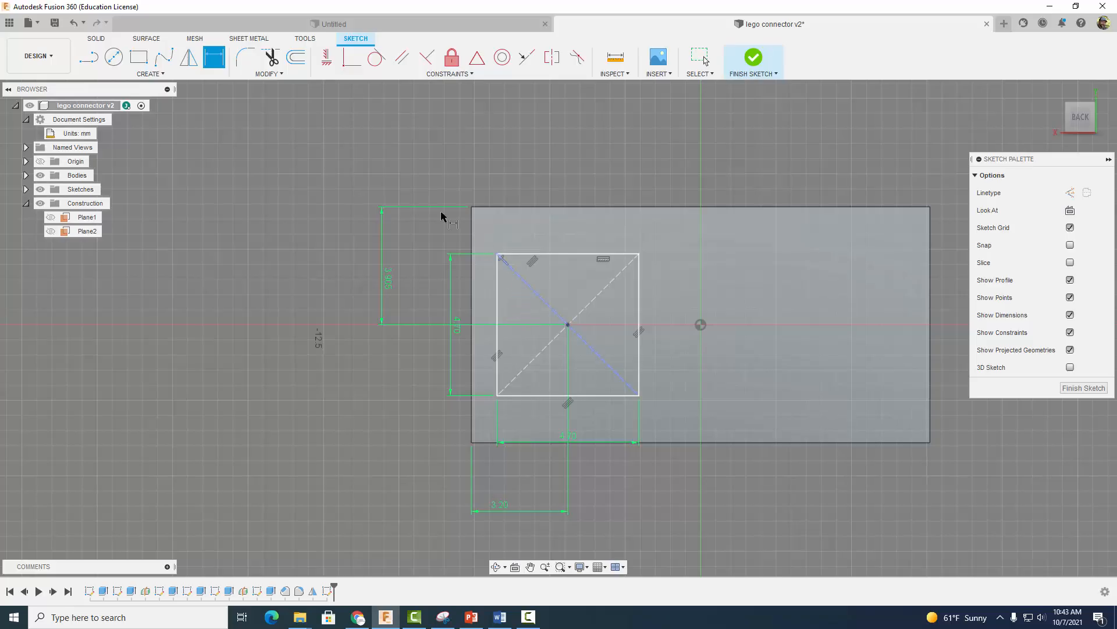
# Step: Sketch a small inward-curving arc across each of the square's four corners, joining the two adjacent sides
pyautogui.click(149, 74)
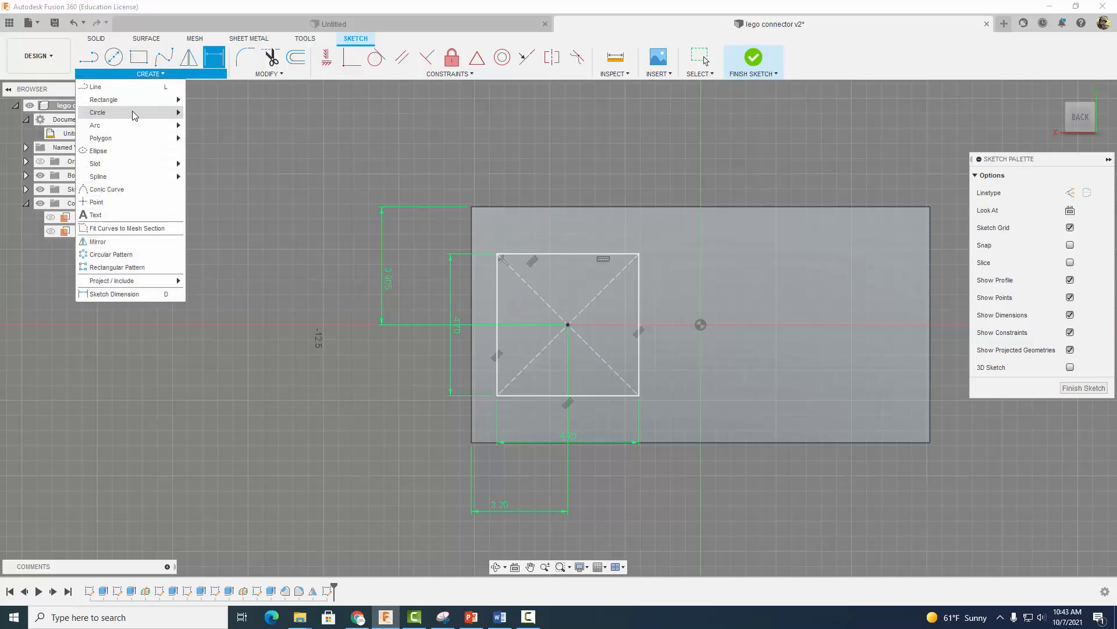
pyautogui.click(199, 126)
pyautogui.scroll(4, 506, 294)
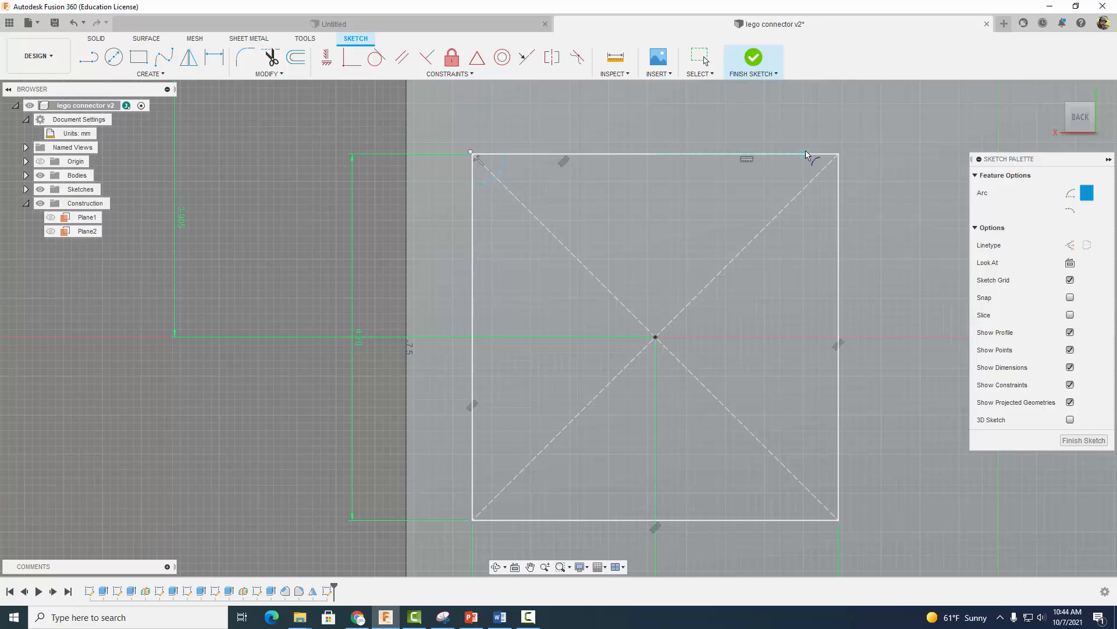
pyautogui.click(839, 185)
pyautogui.click(825, 190)
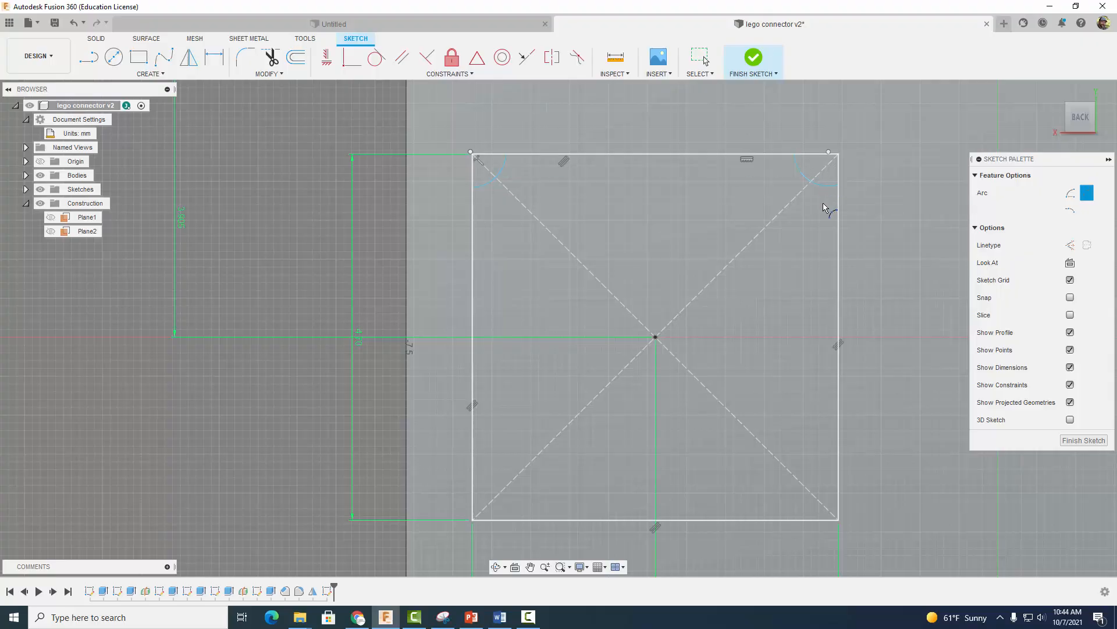
pyautogui.click(837, 479)
pyautogui.click(789, 520)
pyautogui.click(473, 470)
pyautogui.scroll(-2, 542, 353)
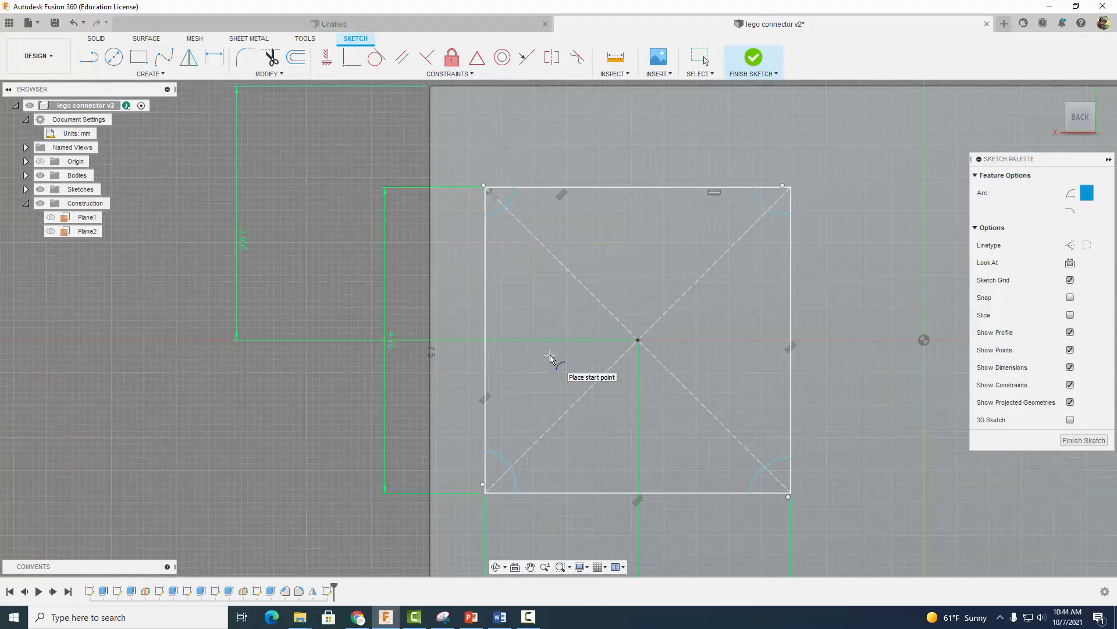
pyautogui.press('Escape')
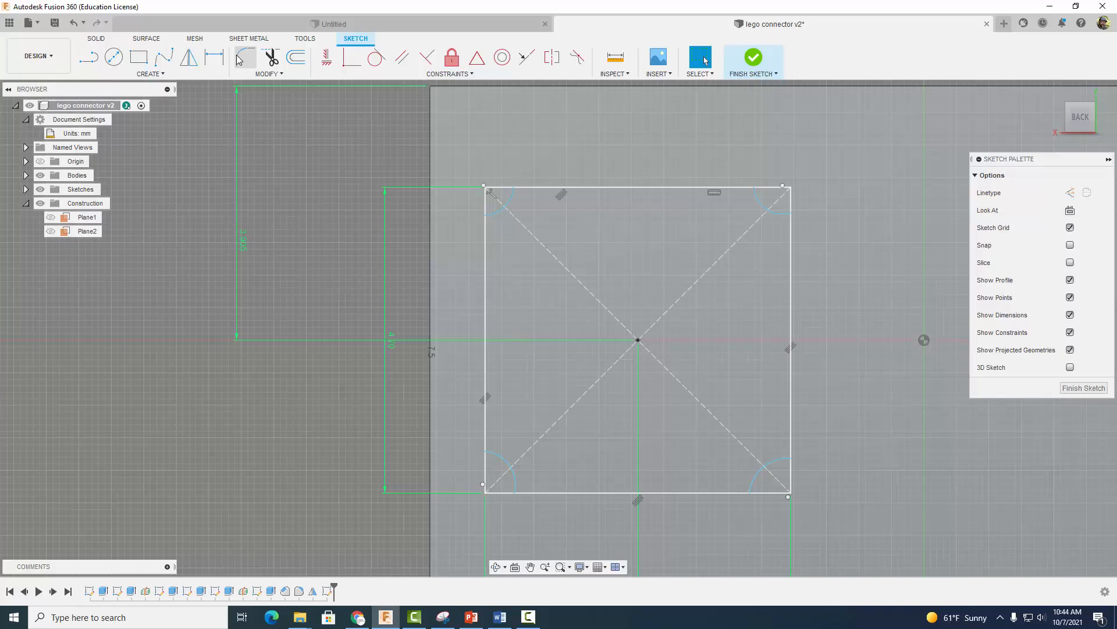
# Step: Trim the side segments outside the arcs at all four corners, leaving a square outline with concave corners
pyautogui.click(271, 57)
pyautogui.click(487, 208)
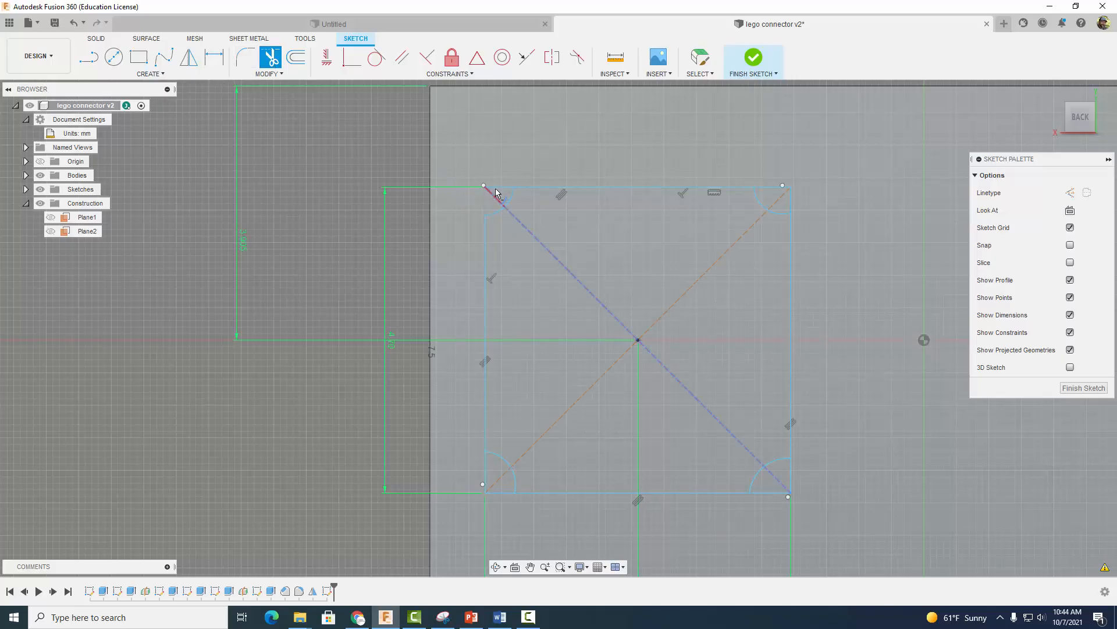
pyautogui.click(498, 186)
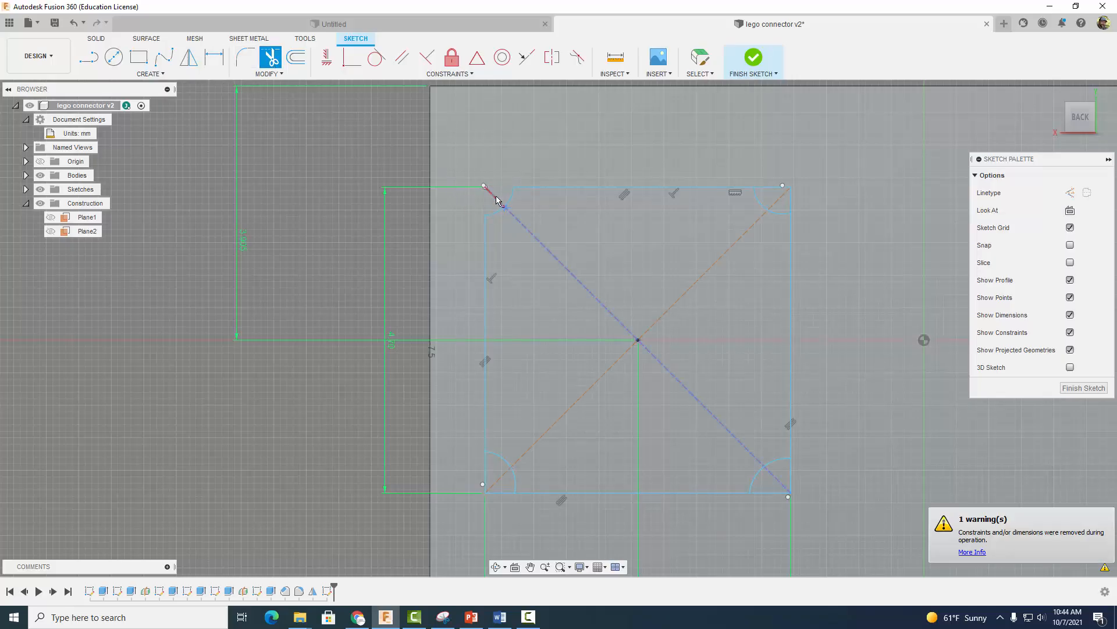
pyautogui.click(758, 184)
pyautogui.click(781, 195)
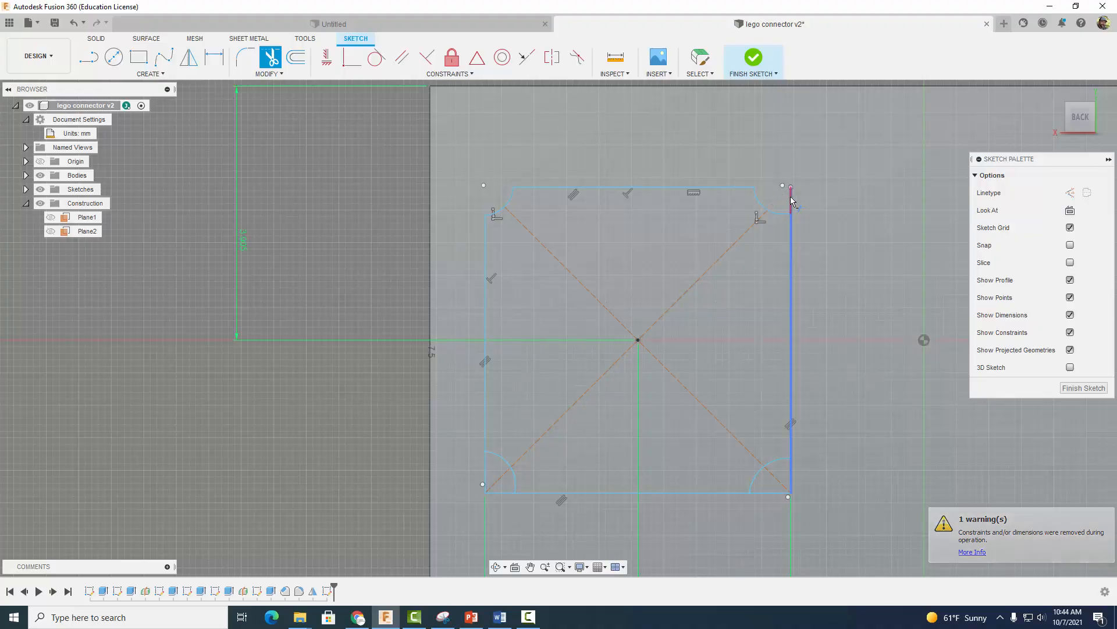
pyautogui.click(790, 197)
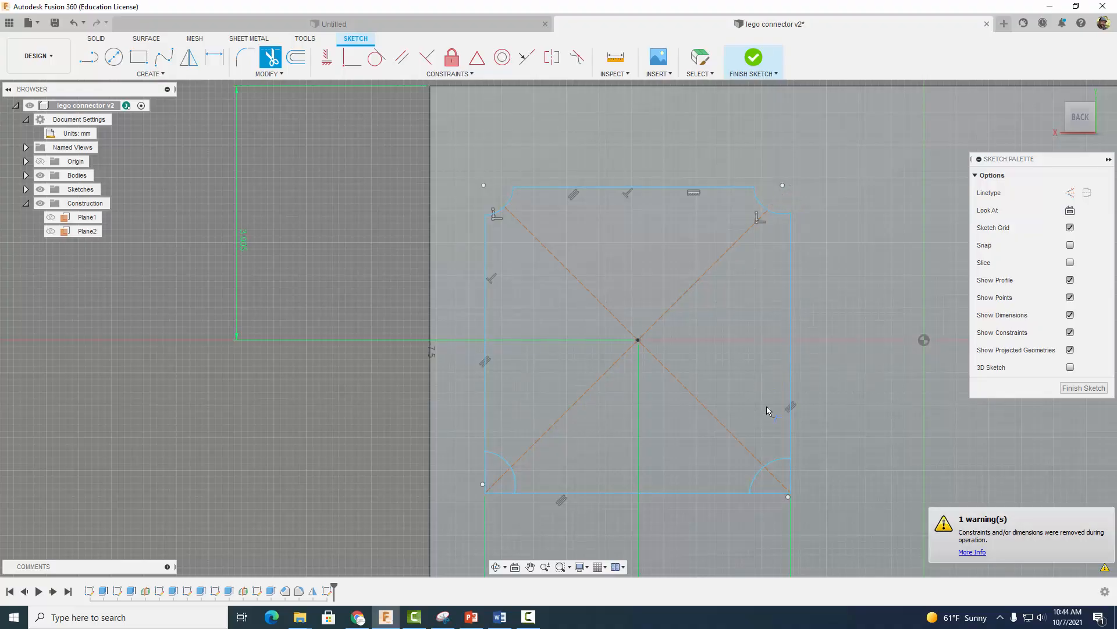
pyautogui.click(773, 493)
pyautogui.click(790, 476)
pyautogui.click(504, 494)
pyautogui.click(484, 470)
pyautogui.scroll(-3, 334, 447)
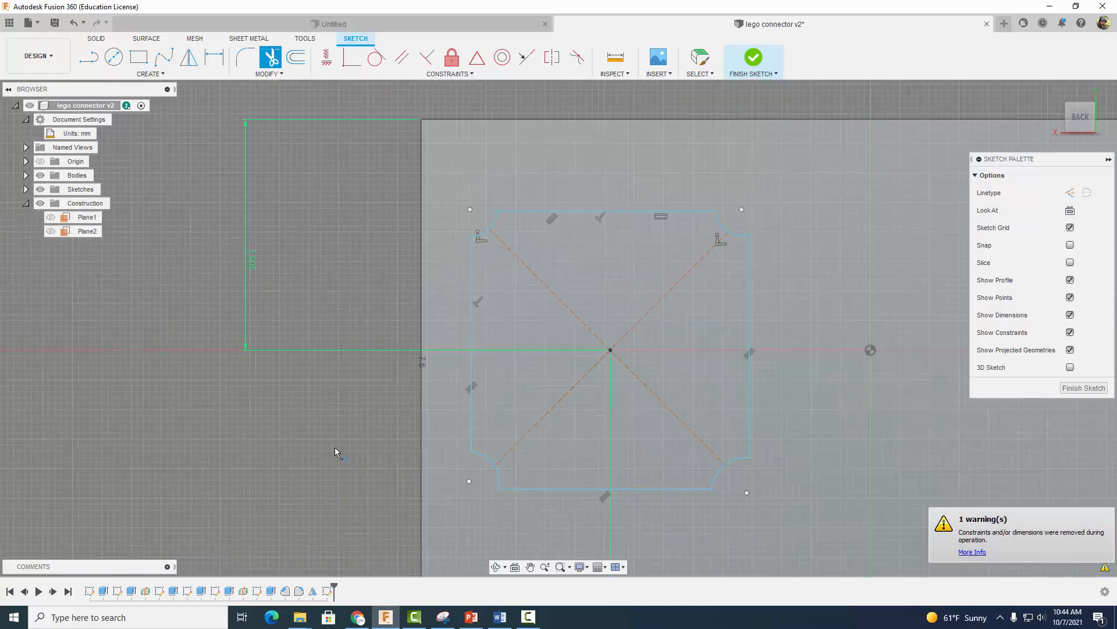
pyautogui.moveTo(334, 447); pyautogui.dragTo(294, 396, button='middle')
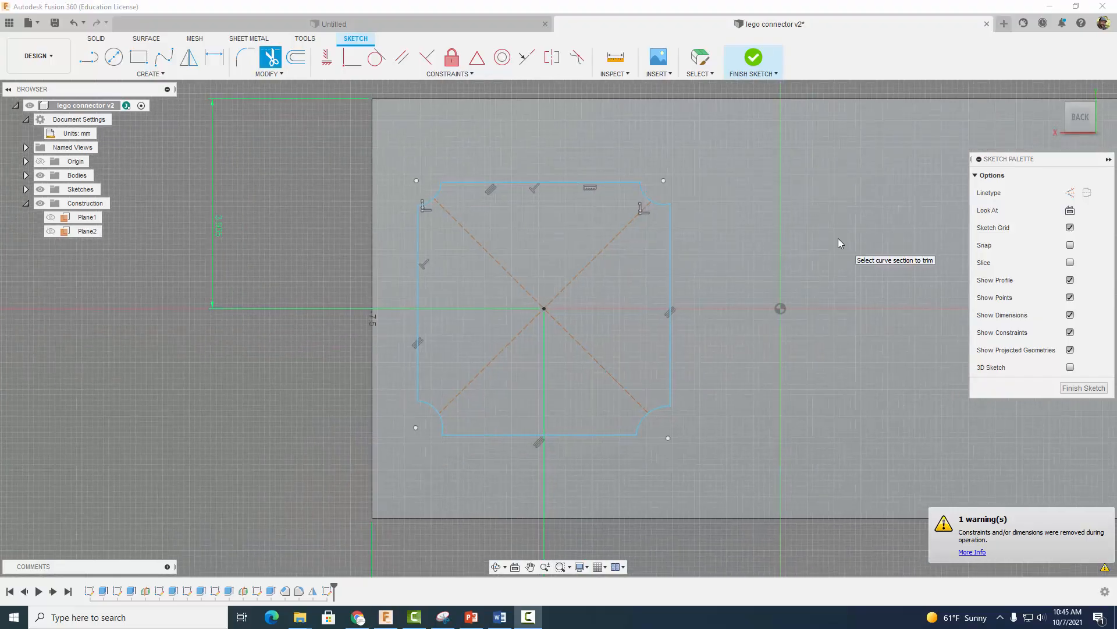
# Step: Set the vertical distance from the center point to the upper endpoint of the outline's right side to 1.35 mm
pyautogui.click(214, 57)
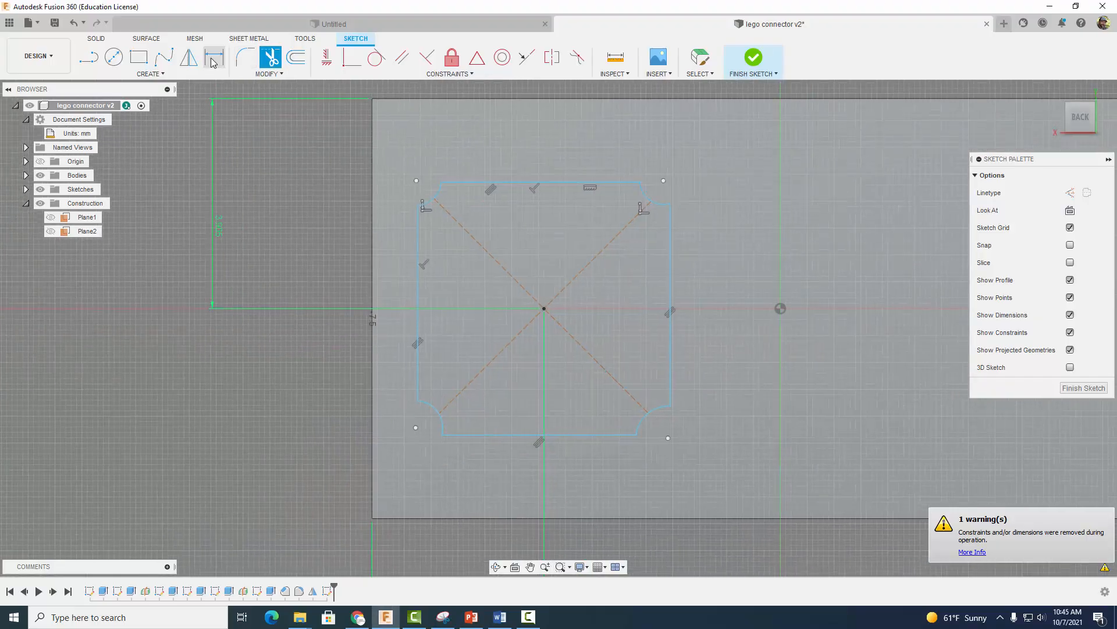
pyautogui.click(670, 204)
pyautogui.click(543, 308)
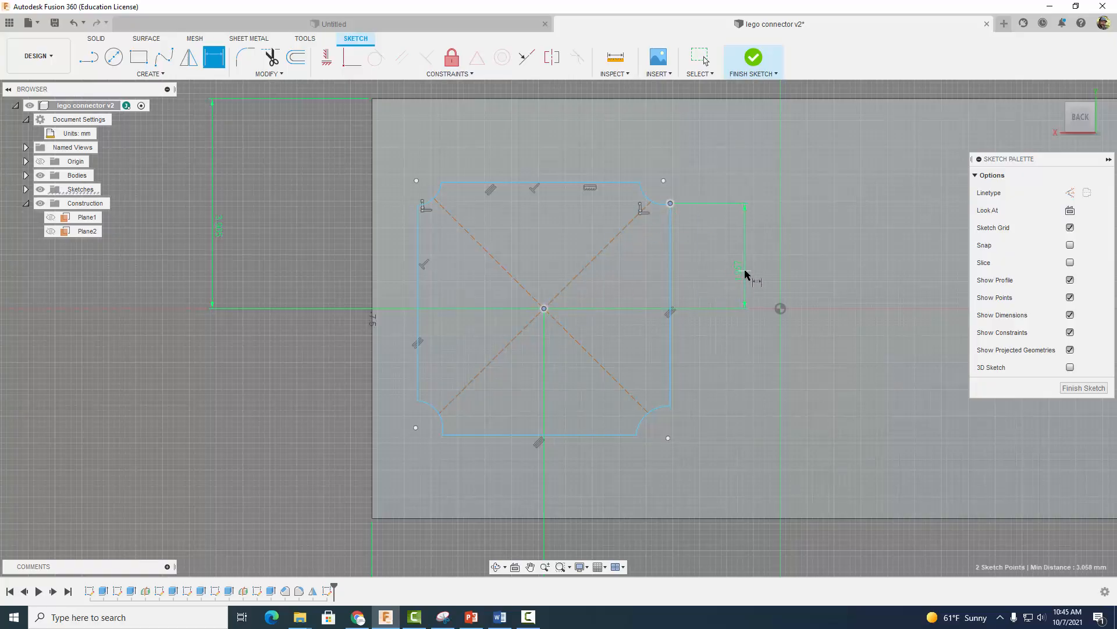
pyautogui.click(746, 273)
pyautogui.write('1.35')
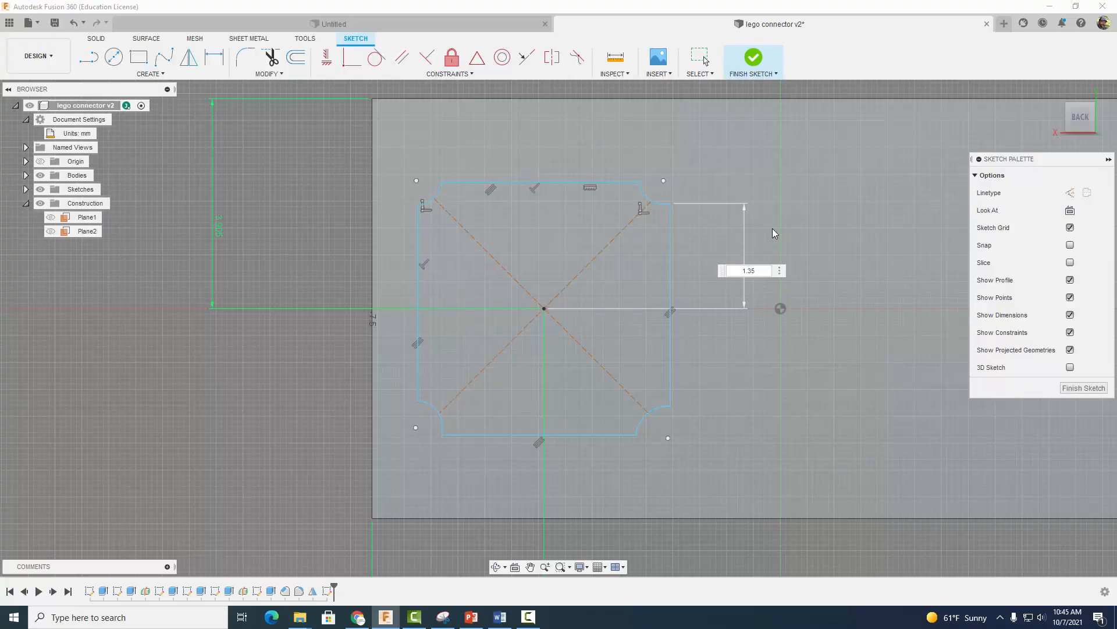
pyautogui.press('Return')
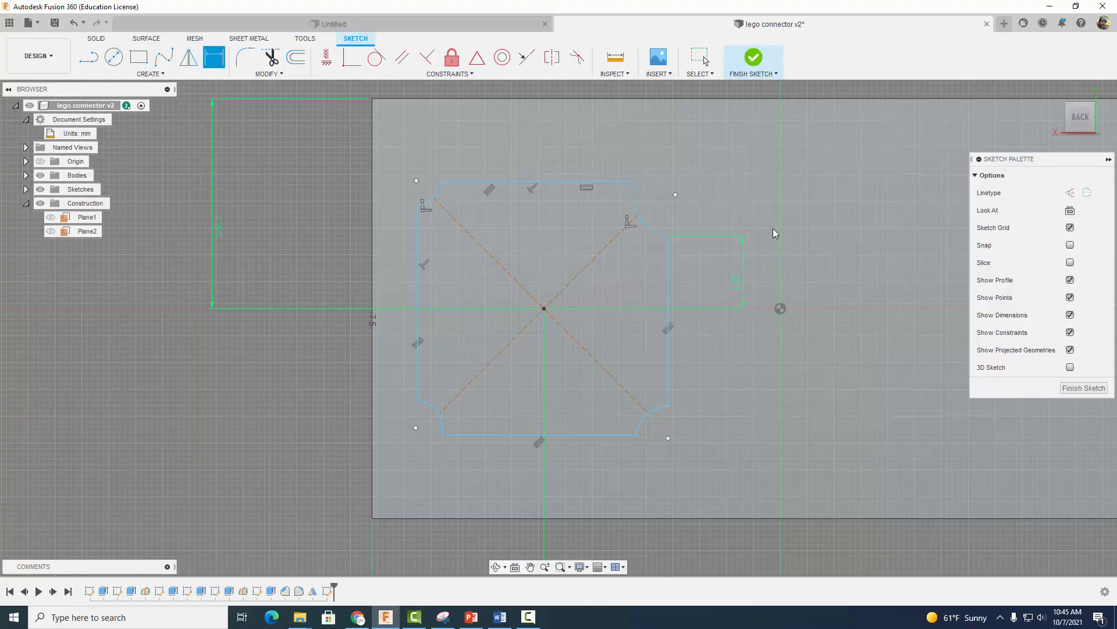
# Step: Set the vertical distance from the center point to the lower endpoint of the outline's right side to 1.35 mm
pyautogui.click(668, 405)
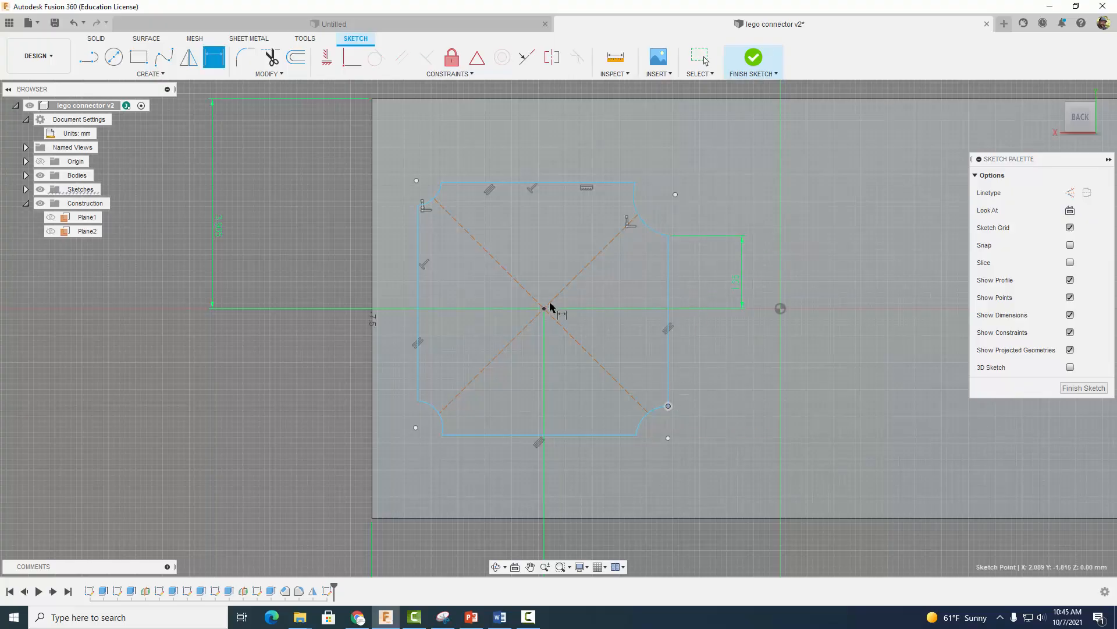
pyautogui.click(543, 310)
pyautogui.click(742, 349)
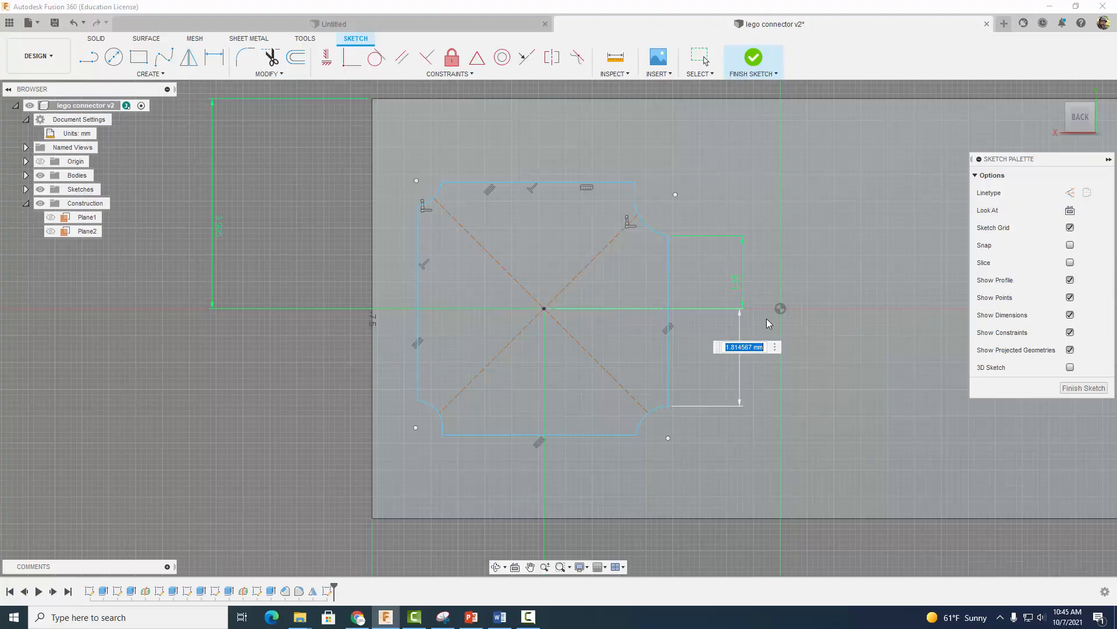
pyautogui.write('1.35')
pyautogui.press('Return')
pyautogui.click(544, 309)
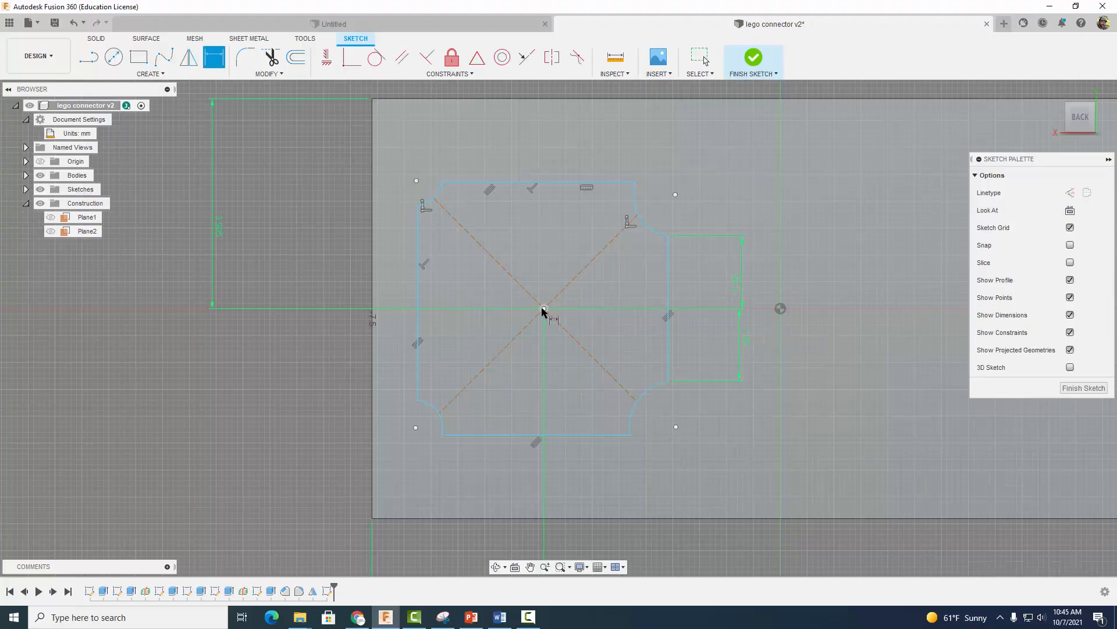
# Step: Set the horizontal distance from the center point to the right endpoint of the outline's bottom side to 1.35 mm
pyautogui.click(630, 435)
pyautogui.click(587, 490)
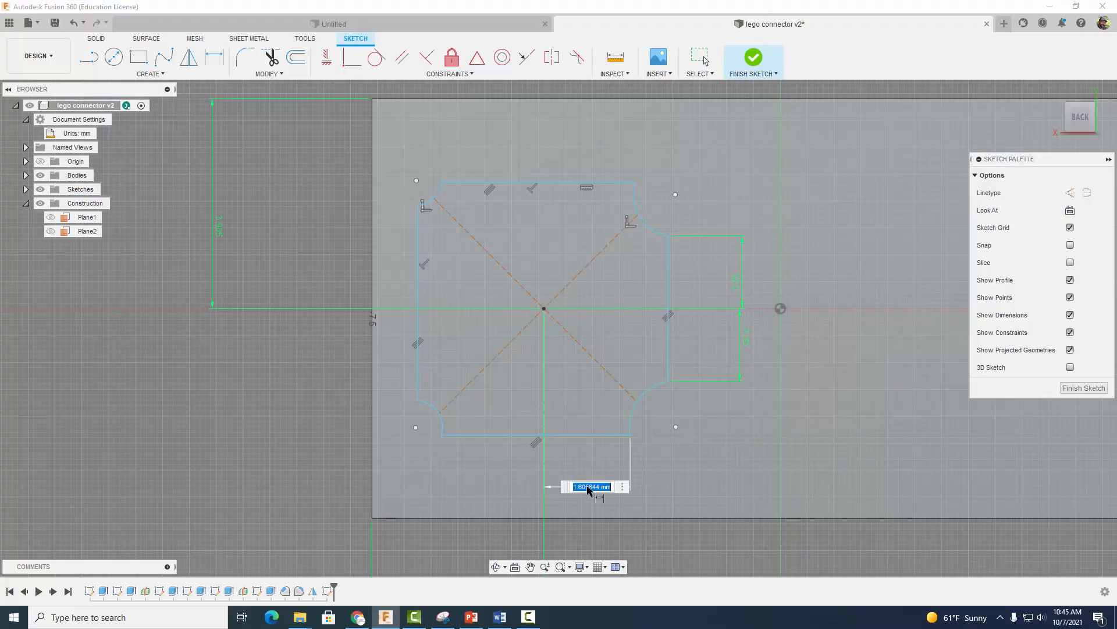
pyautogui.press('BackSpace')
pyautogui.press('Return')
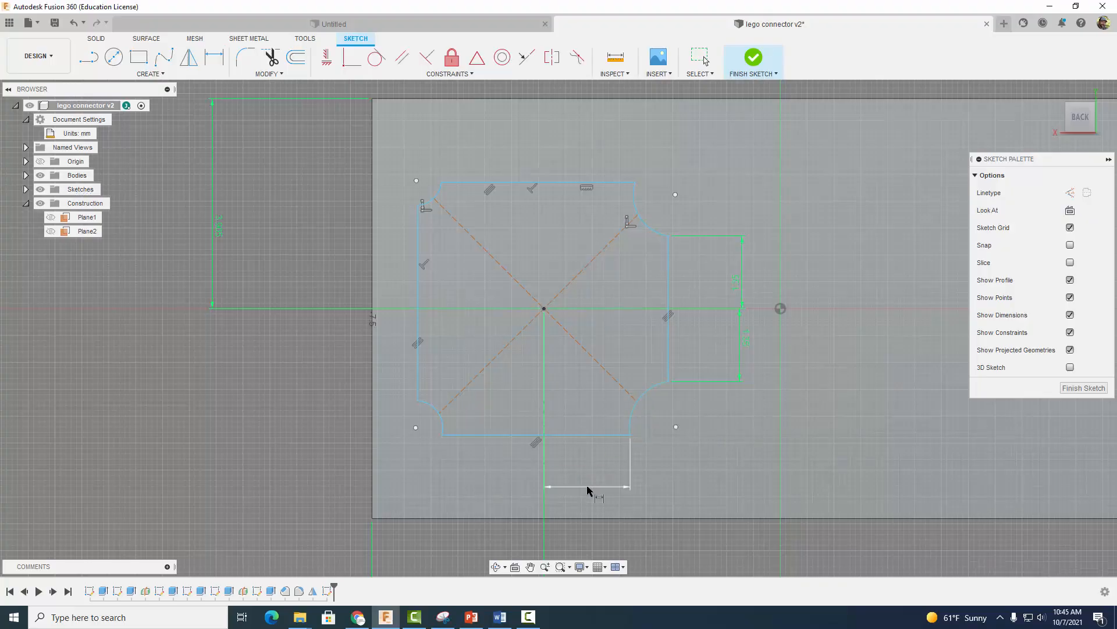
# Step: Set the horizontal distance from the center point to the left endpoint of the outline's bottom side to 1.35 mm
pyautogui.click(441, 433)
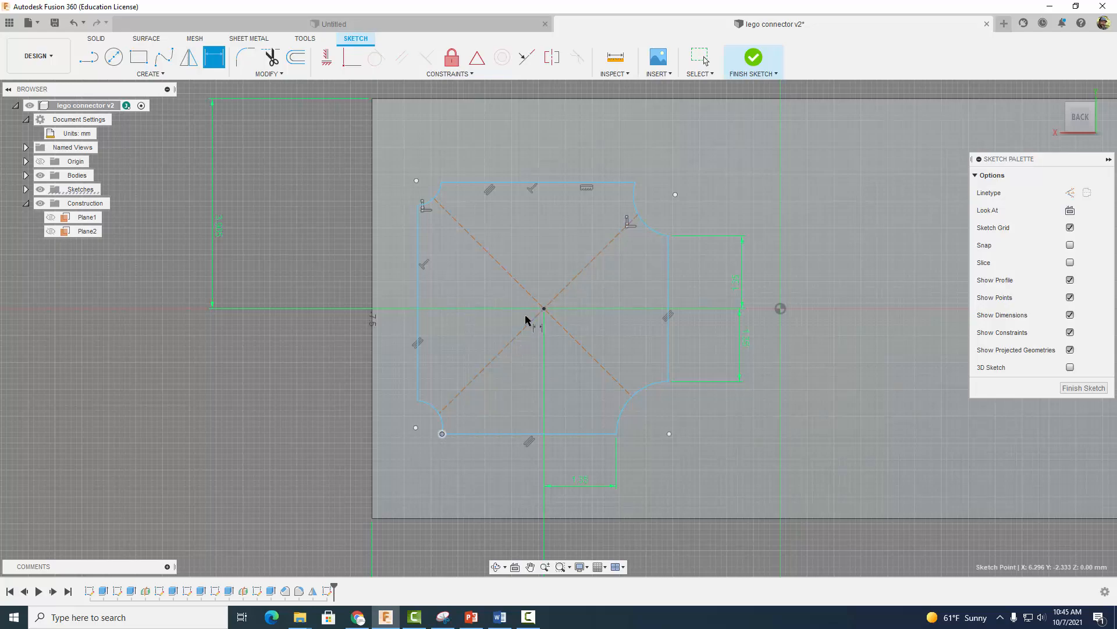
pyautogui.click(543, 309)
pyautogui.click(501, 481)
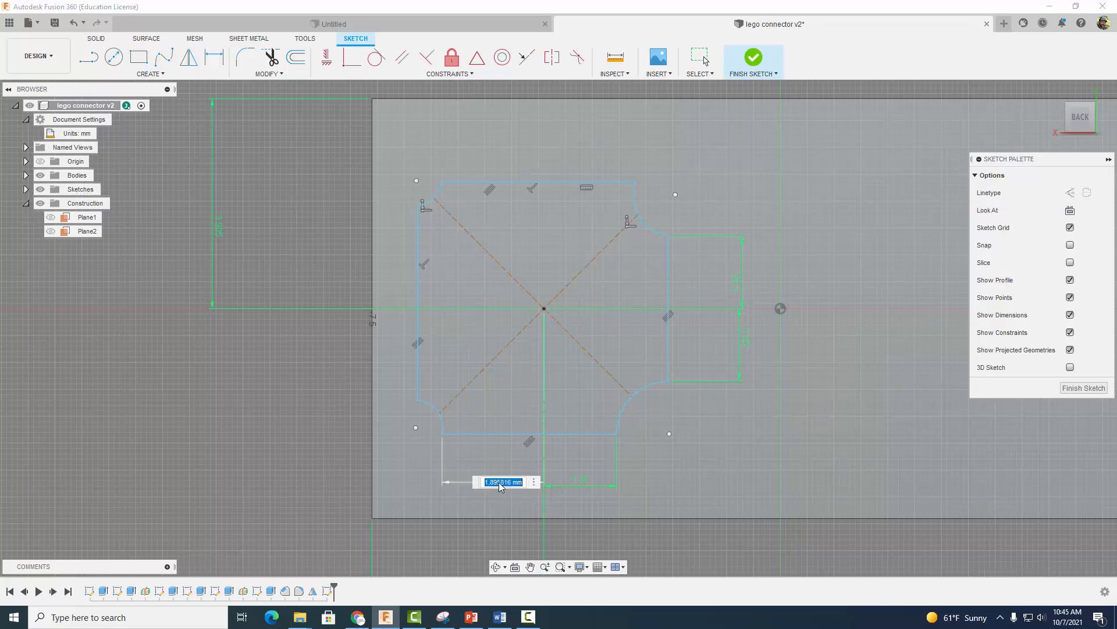
pyautogui.press('BackSpace')
pyautogui.write('1.35')
pyautogui.press('Return')
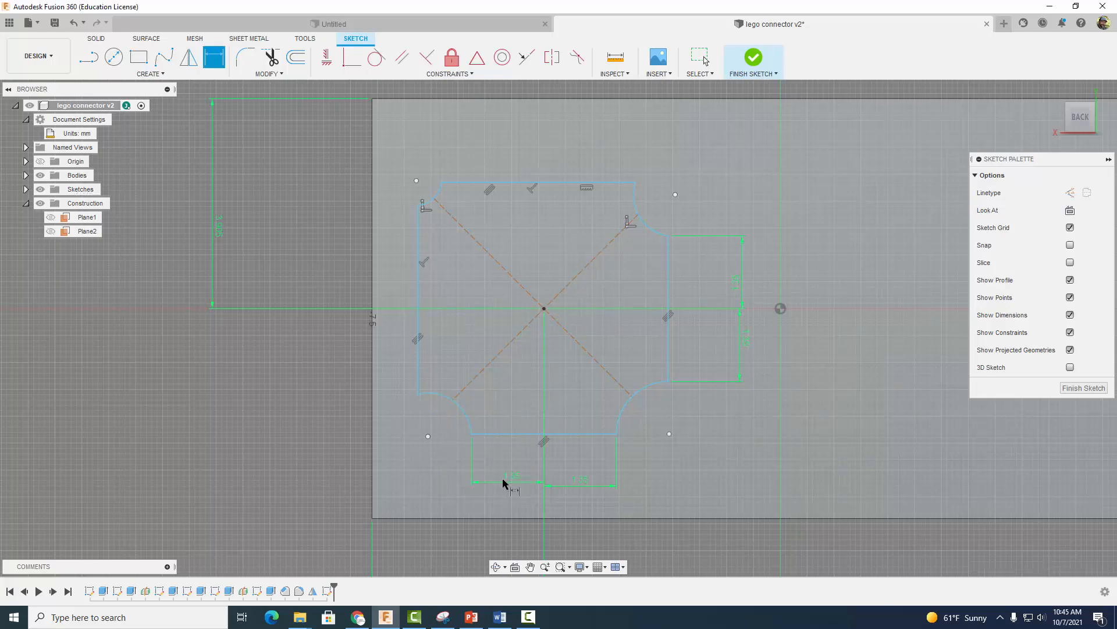
# Step: Set the vertical distance from the center point to the lower endpoint of the outline's left side to 1.35 mm
pyautogui.click(418, 395)
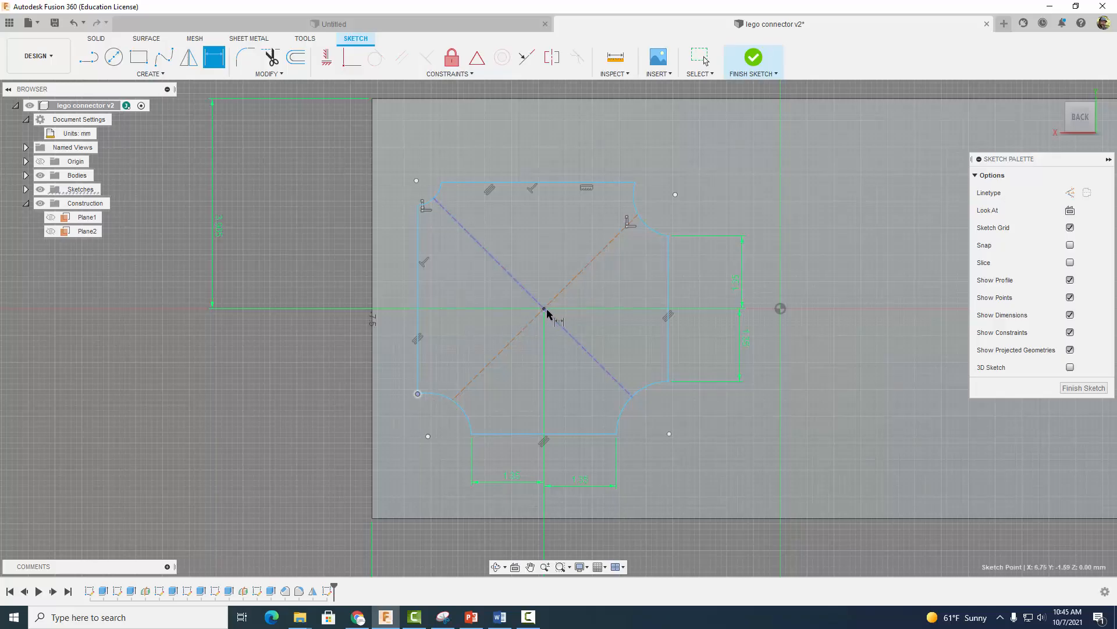
pyautogui.click(544, 309)
pyautogui.click(341, 345)
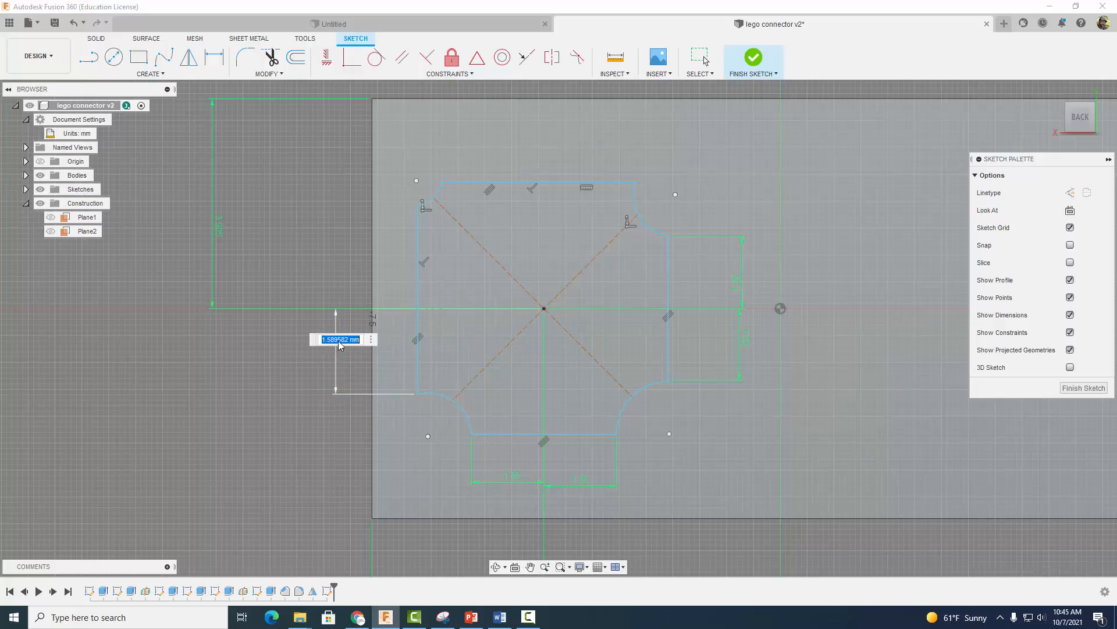
pyautogui.press('BackSpace')
pyautogui.press('Return')
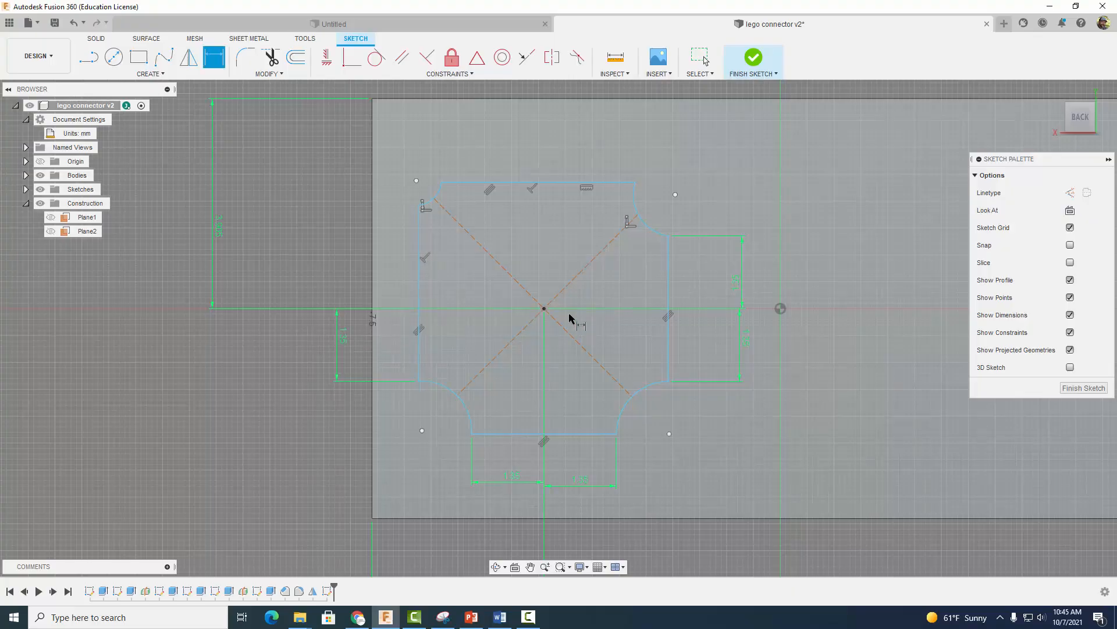
# Step: Set the vertical distance from the center point to the upper endpoint of the outline's left side to 1.35 mm
pyautogui.click(543, 308)
pyautogui.click(419, 205)
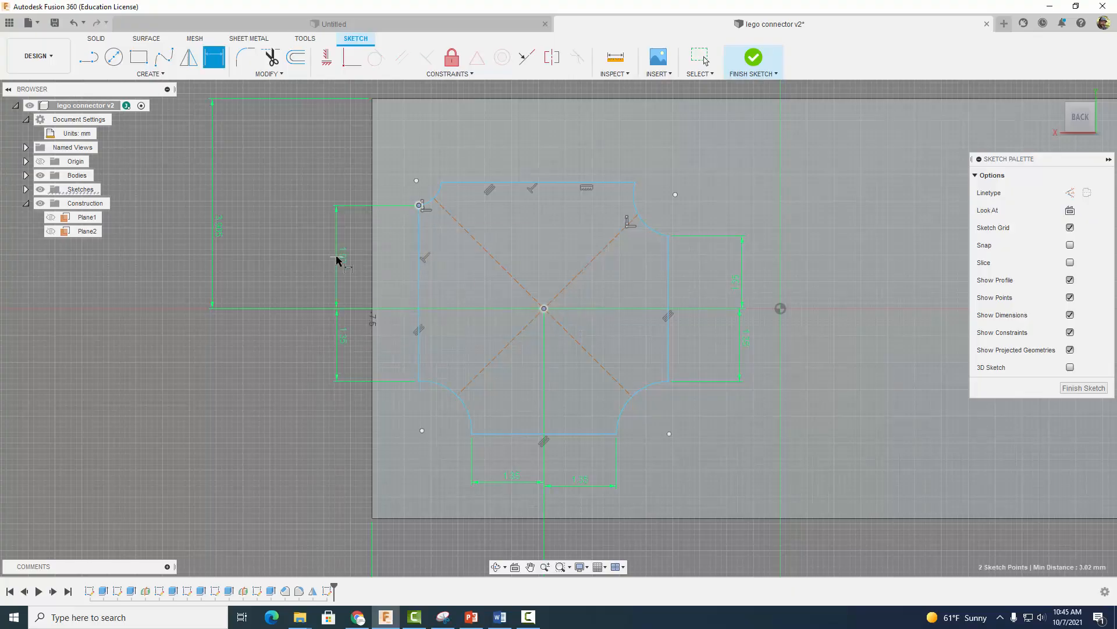
pyautogui.click(341, 261)
pyautogui.write('1.35')
pyautogui.press('Return')
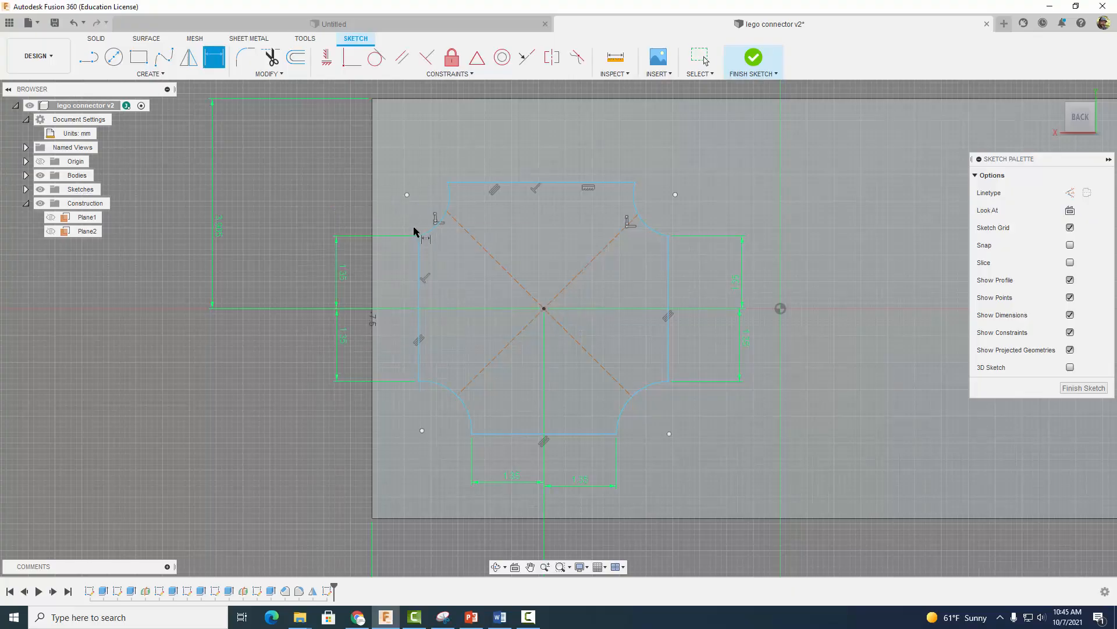
# Step: Set the horizontal distance from the center point to the left endpoint of the outline's top side to 1.35 mm
pyautogui.click(543, 310)
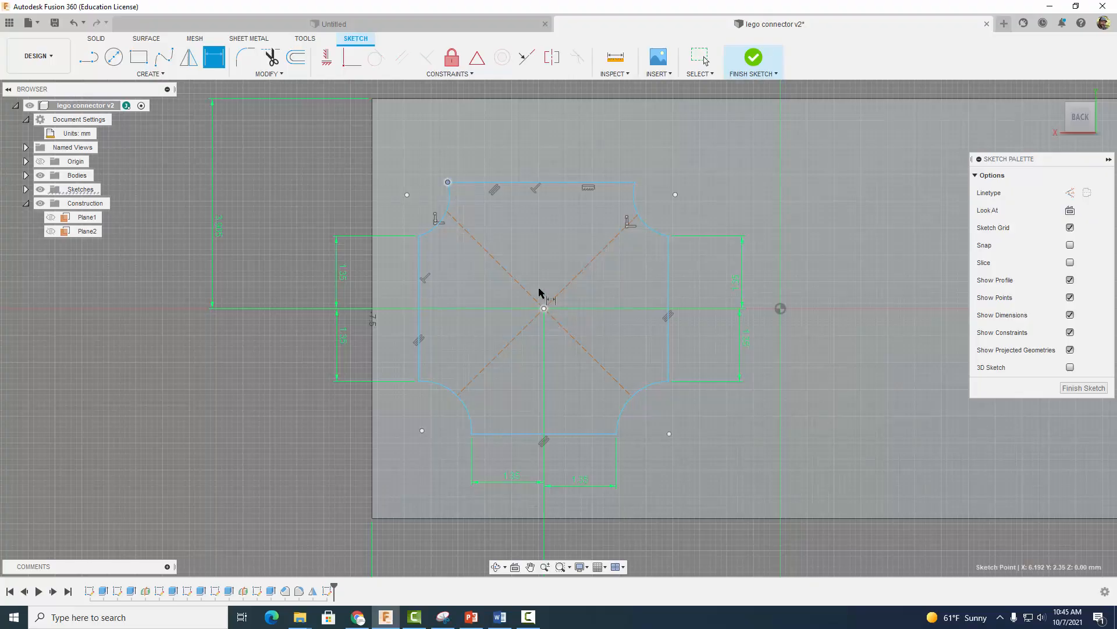
pyautogui.click(497, 157)
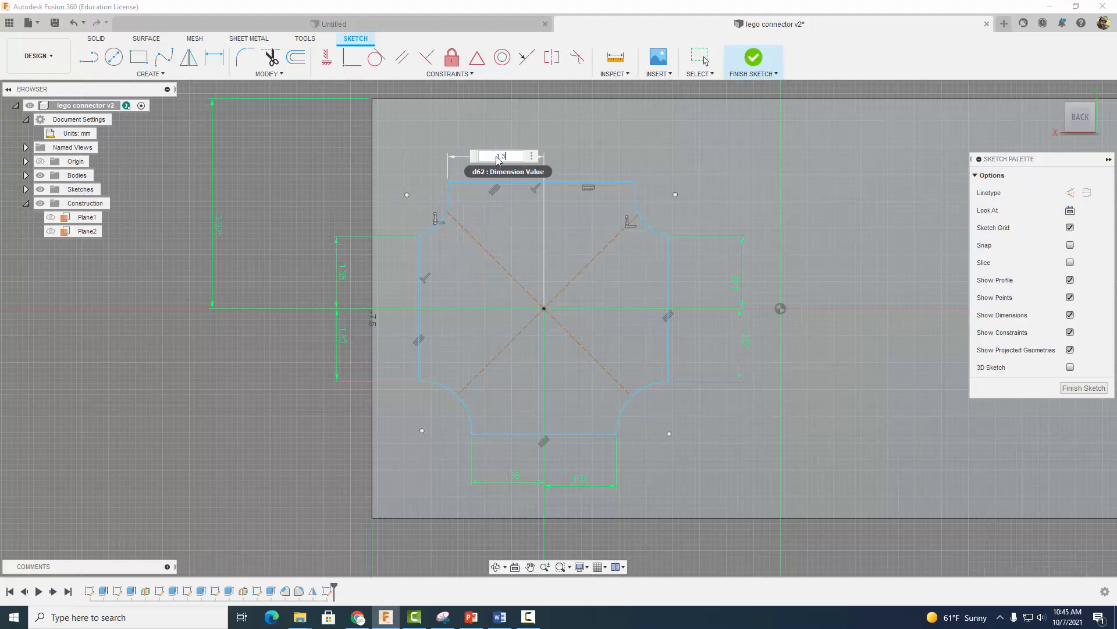
pyautogui.write('1.35')
pyautogui.press('Return')
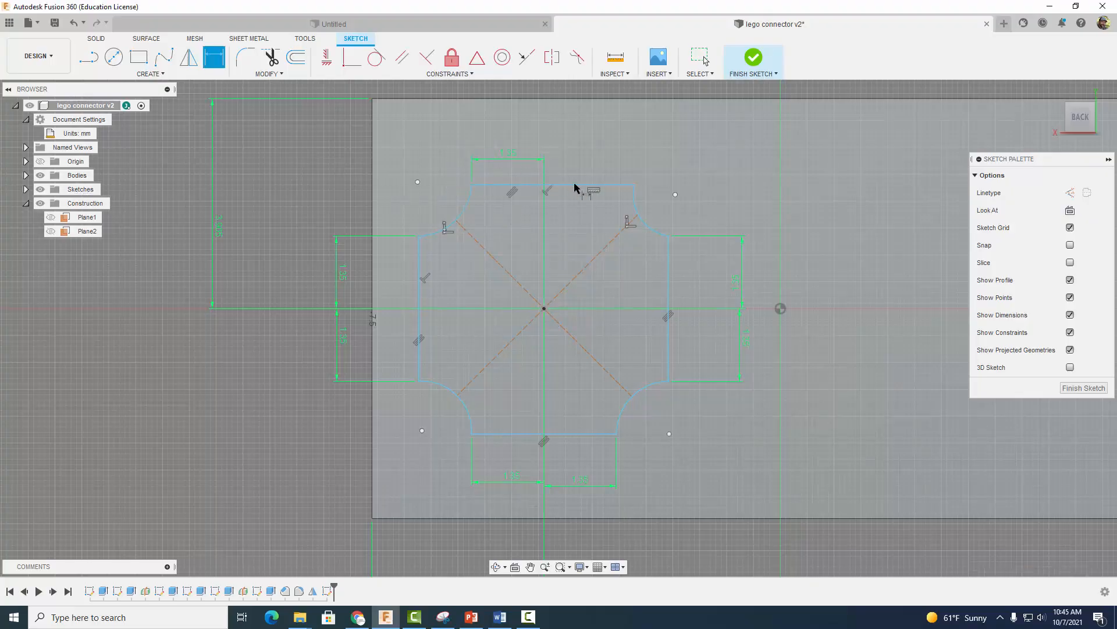
# Step: Set the horizontal distance from the center point to the right endpoint of the outline's top side to 1.35 mm
pyautogui.click(634, 185)
pyautogui.click(545, 310)
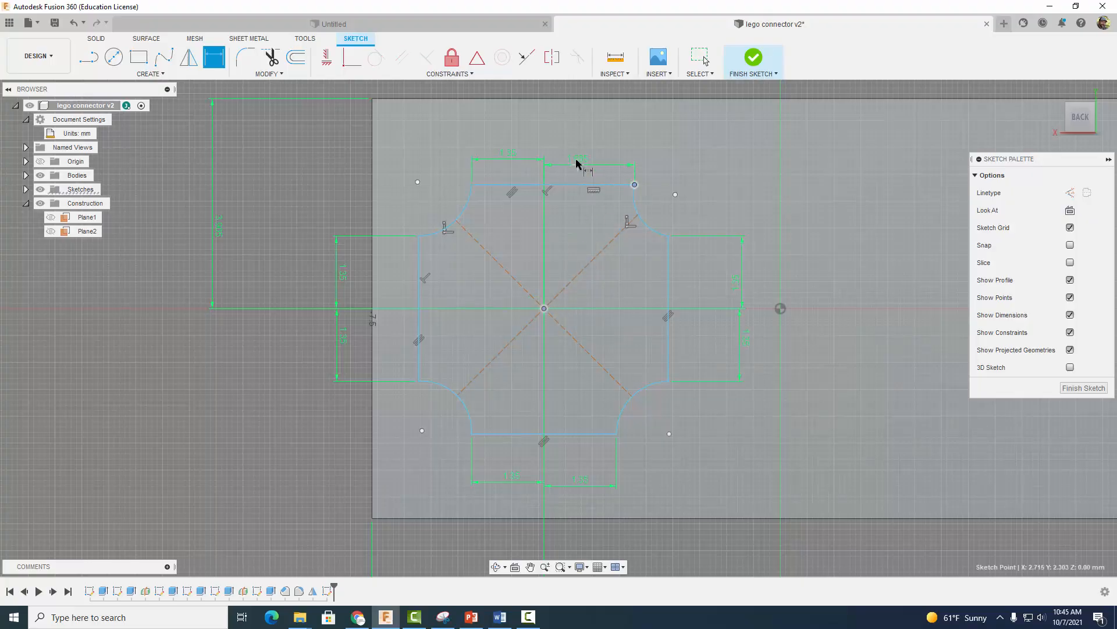
pyautogui.click(577, 164)
pyautogui.write('1')
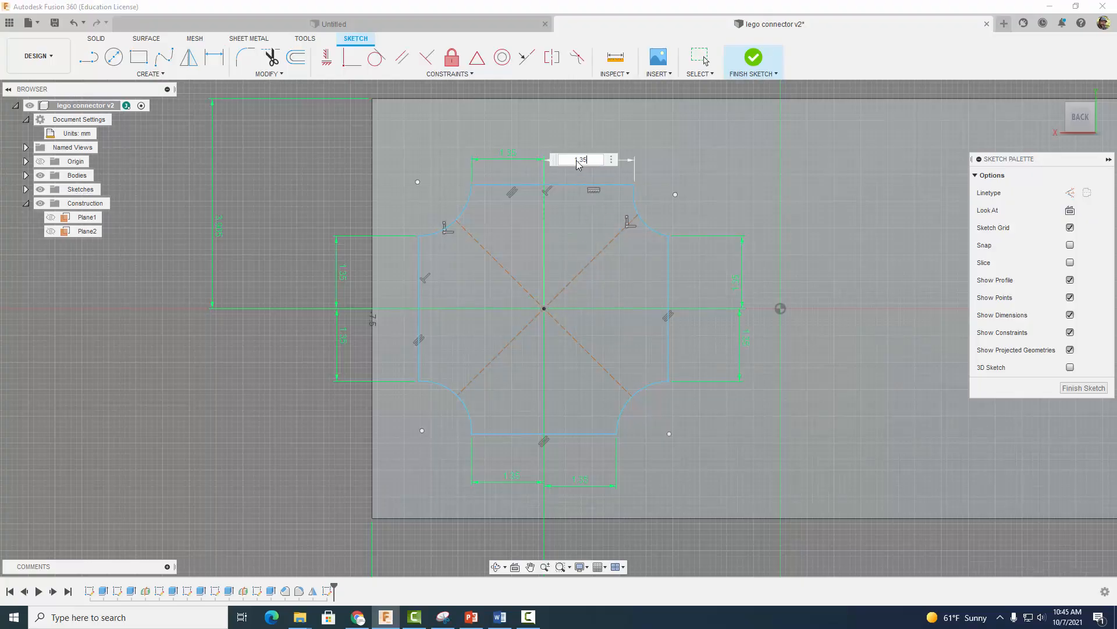
pyautogui.write('.35')
pyautogui.press('Return')
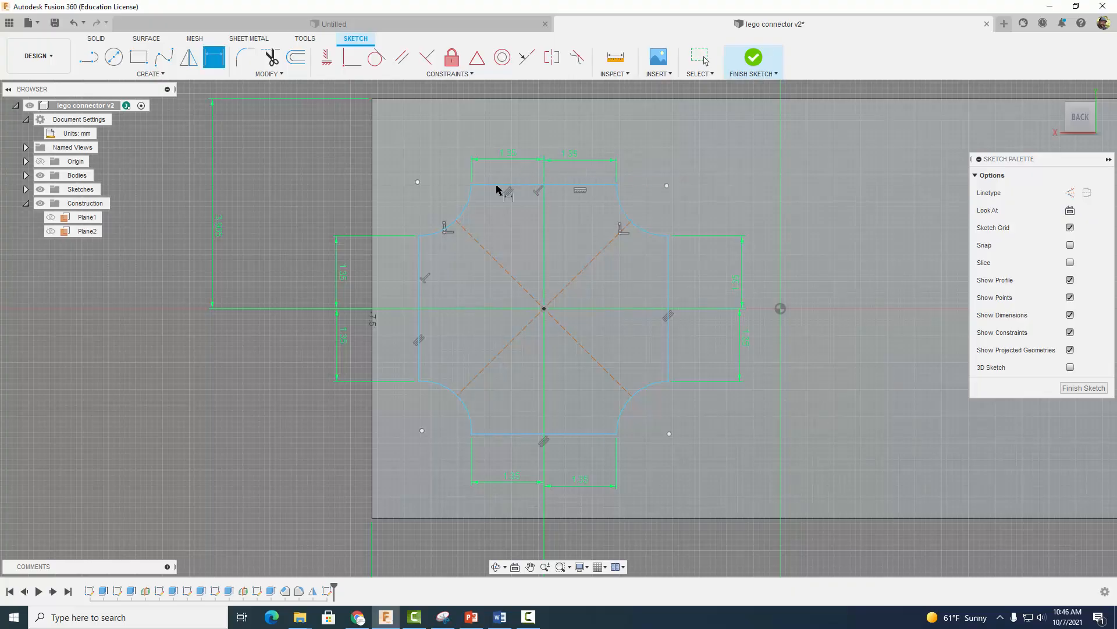
# Step: Set the vertical distance between the endpoints of the upper-left corner arc to 1 mm
pyautogui.click(472, 185)
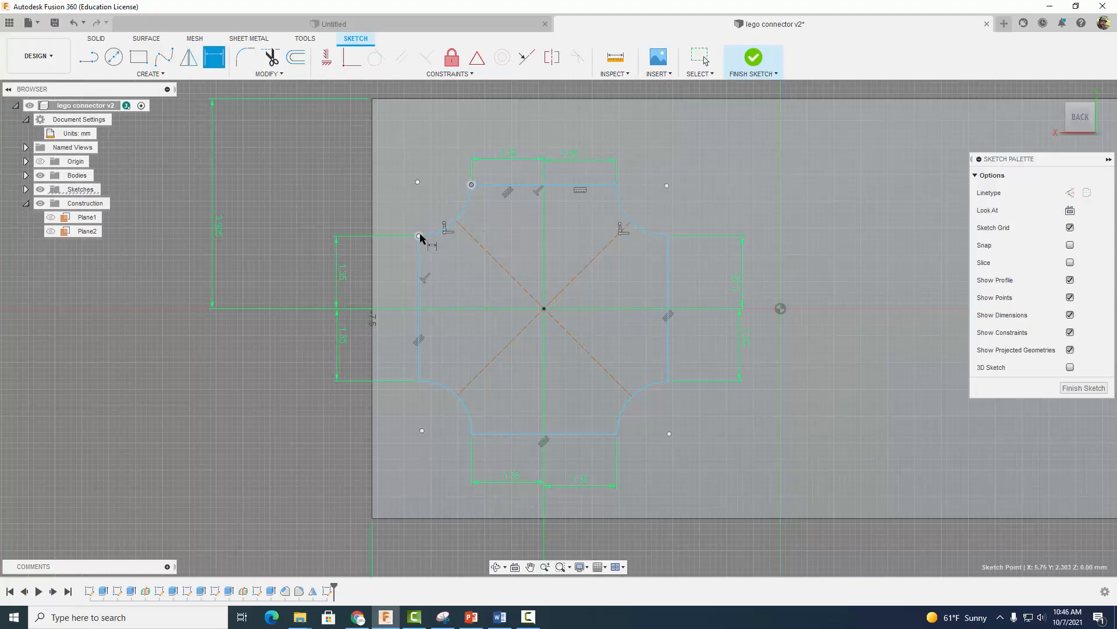
pyautogui.click(419, 236)
pyautogui.click(339, 218)
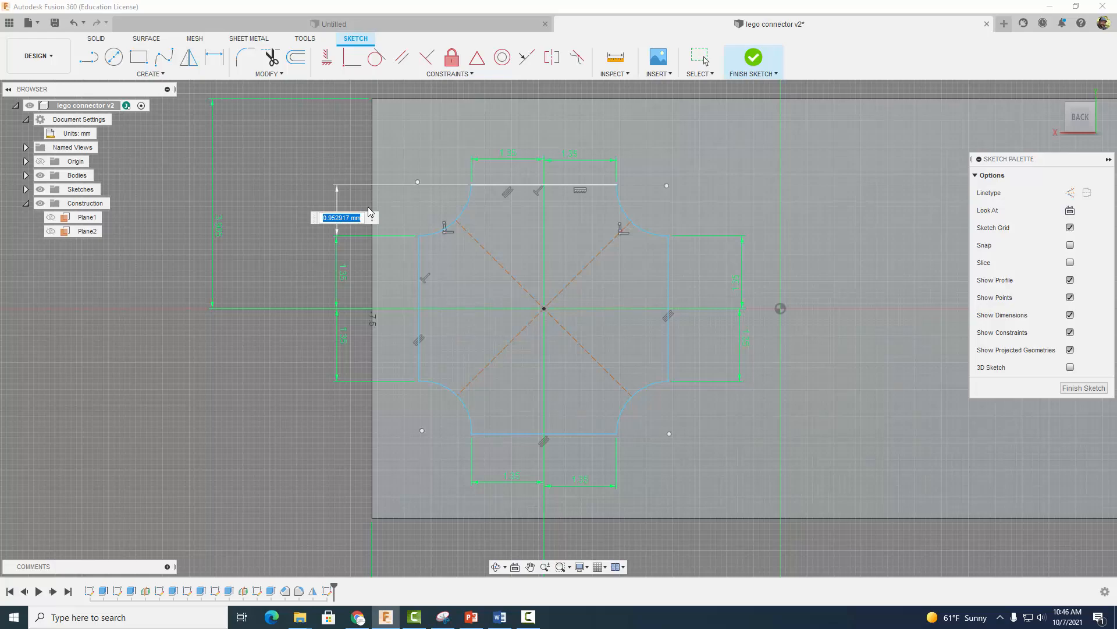
pyautogui.write('1')
pyautogui.press('Return')
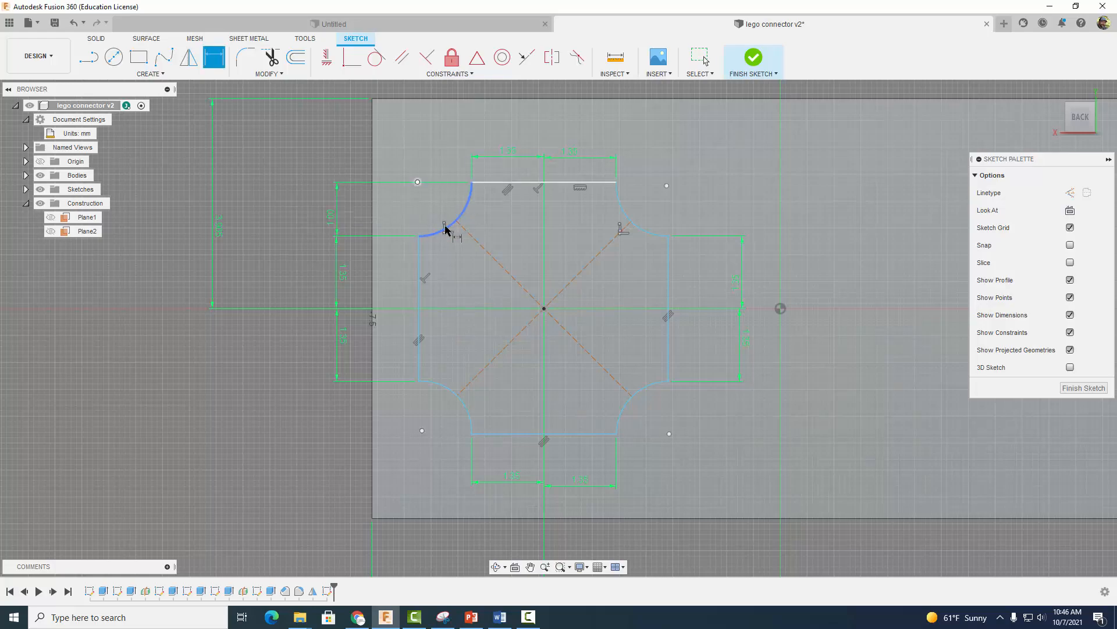
# Step: Set the horizontal distance between the endpoints of the upper-left corner arc to 1 mm
pyautogui.click(419, 236)
pyautogui.click(472, 182)
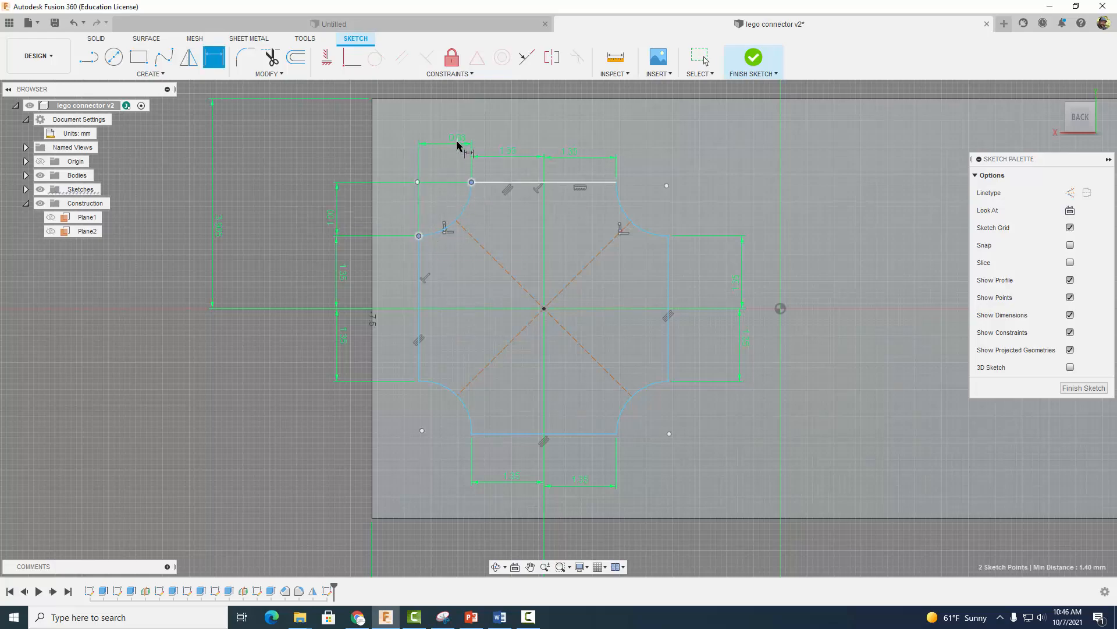
pyautogui.click(457, 136)
pyautogui.write('1')
pyautogui.press('Return')
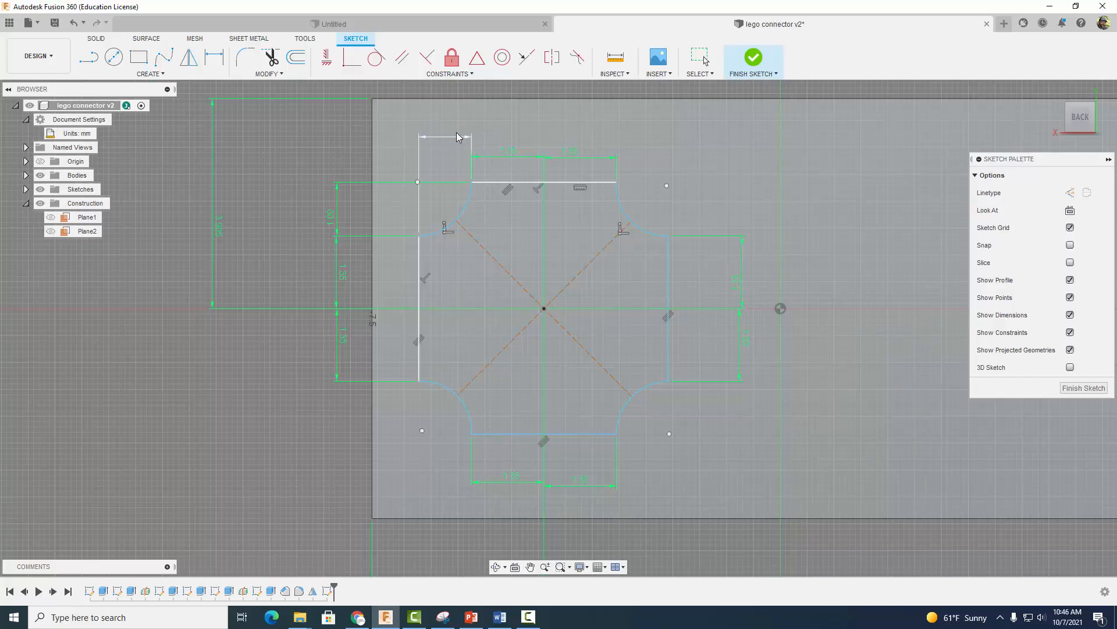
# Step: Set the horizontal distance between the endpoints of the upper-right corner arc to 1 mm
pyautogui.press('d')
pyautogui.click(617, 182)
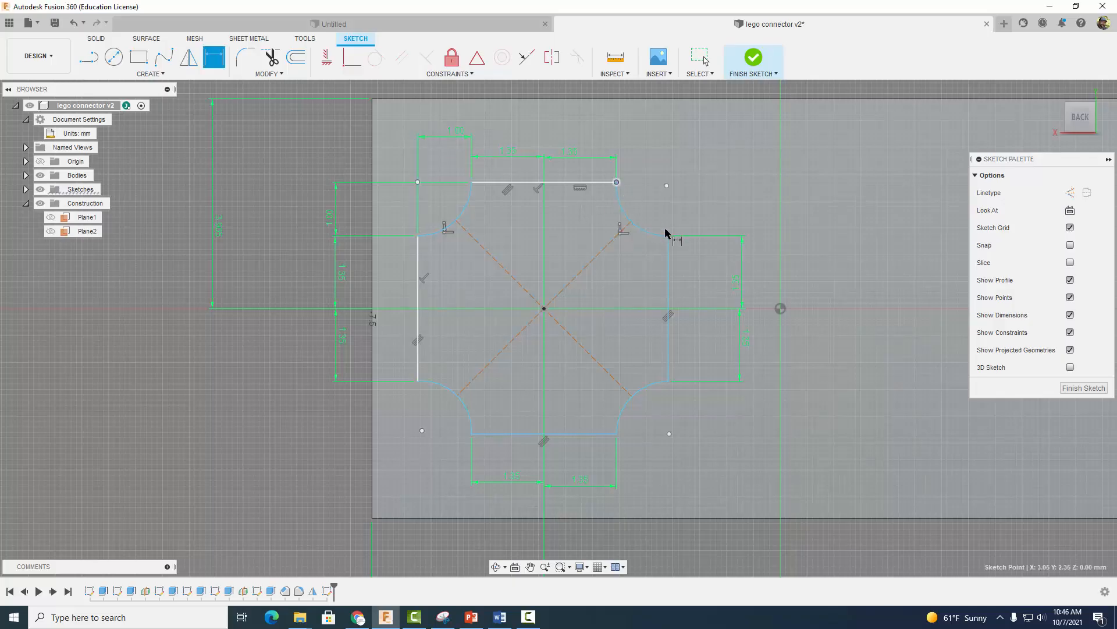
pyautogui.click(669, 237)
pyautogui.click(645, 156)
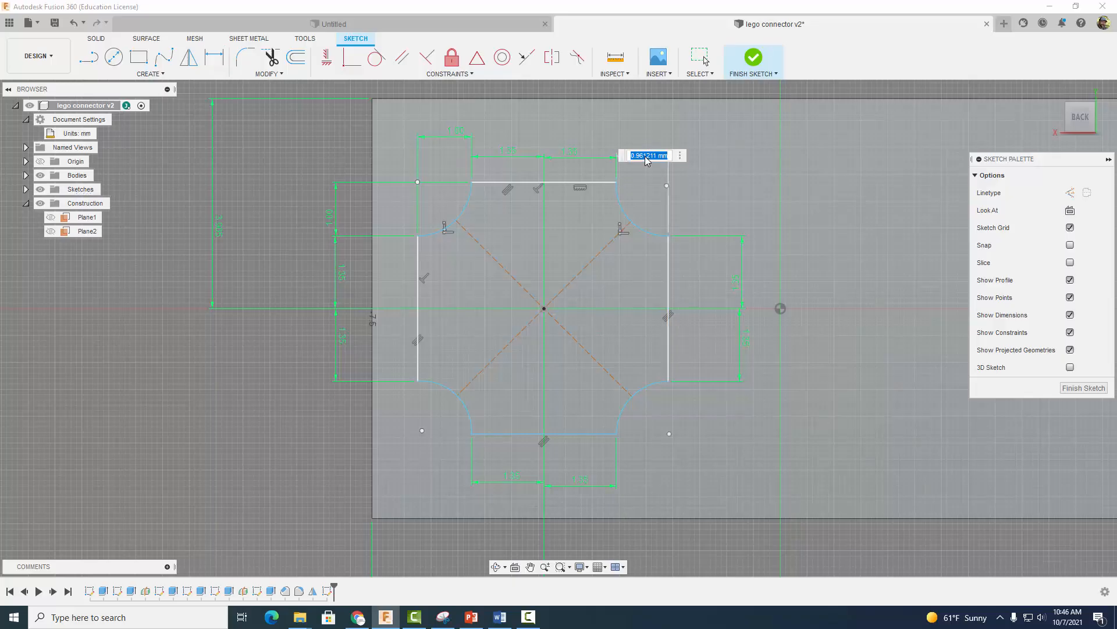
pyautogui.write('1')
pyautogui.press('Return')
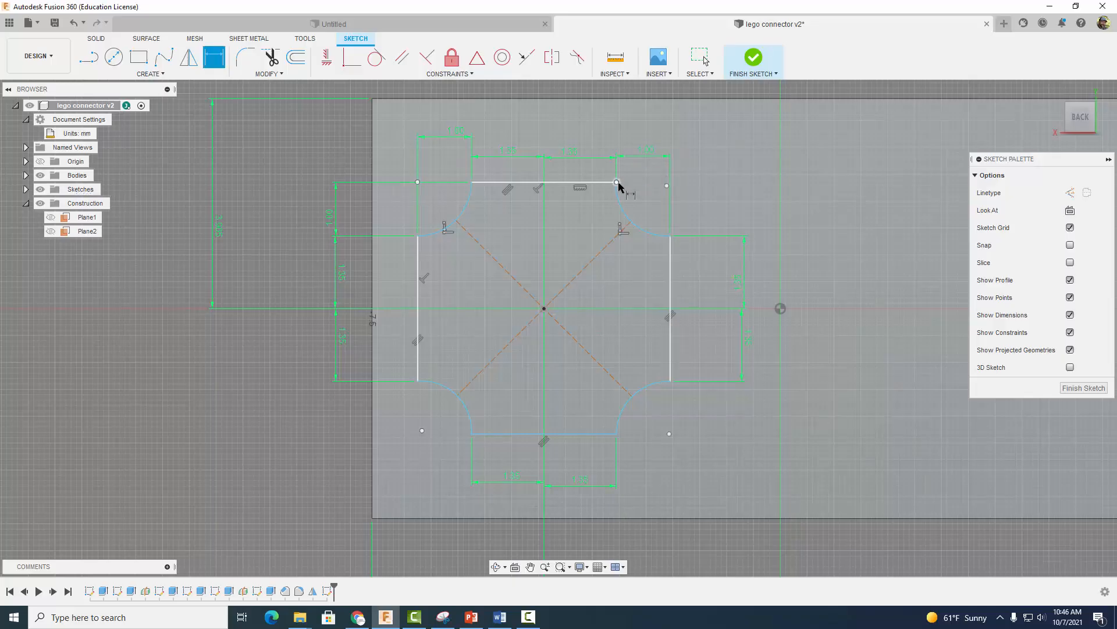
# Step: Add a driven vertical dimension between the endpoints of the upper-right corner arc
pyautogui.click(670, 236)
pyautogui.click(727, 219)
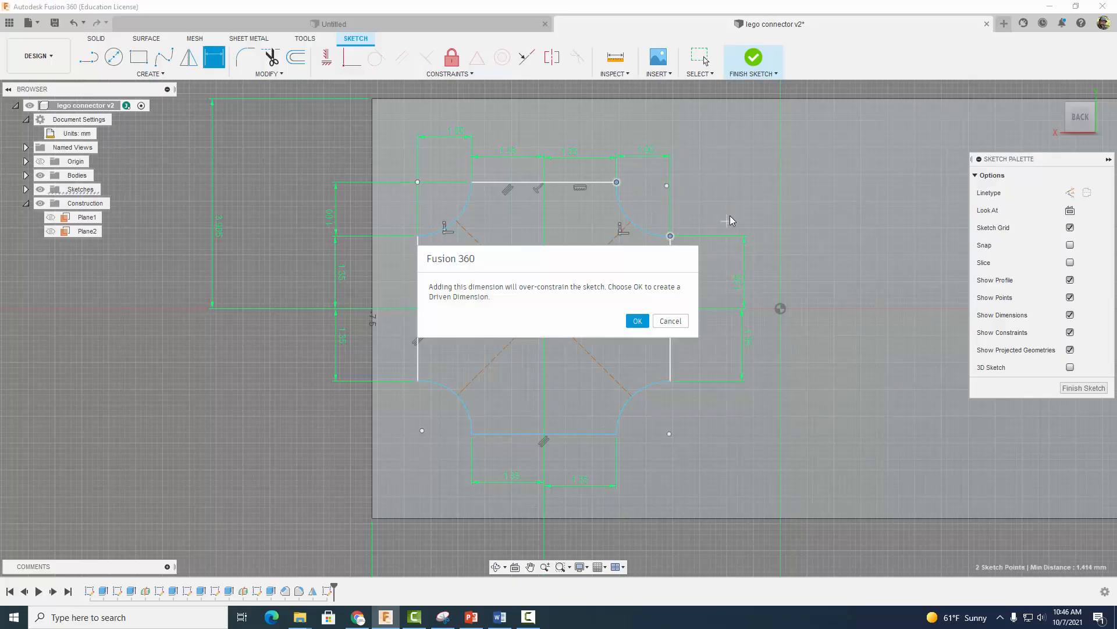
pyautogui.click(638, 320)
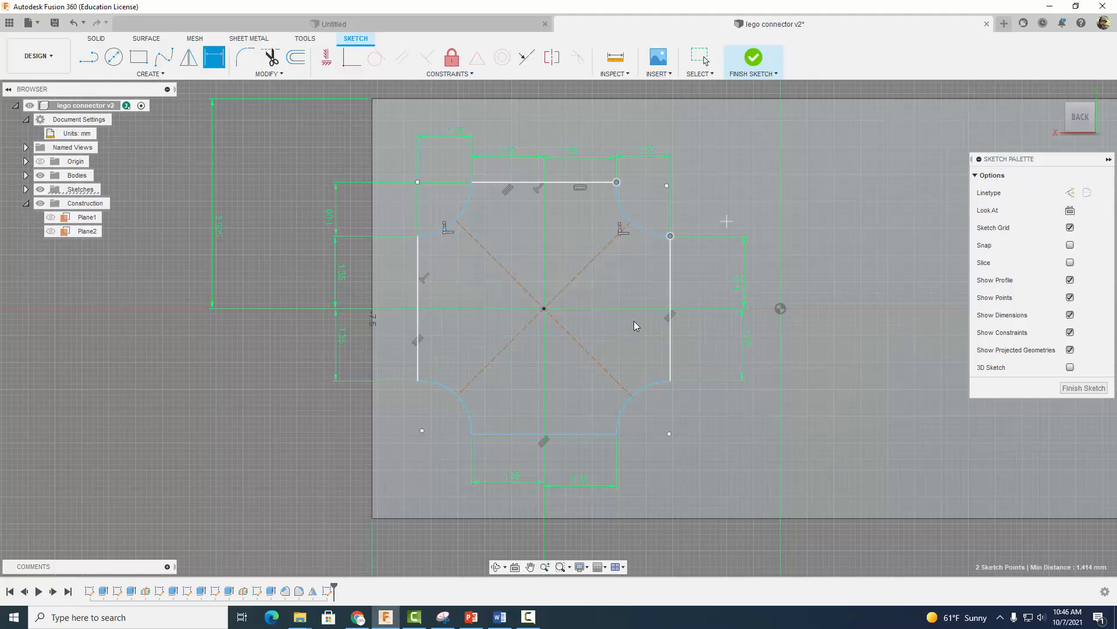
# Step: Set the vertical distance between the endpoints of the lower-right corner arc to 1 mm
pyautogui.click(670, 381)
pyautogui.click(618, 433)
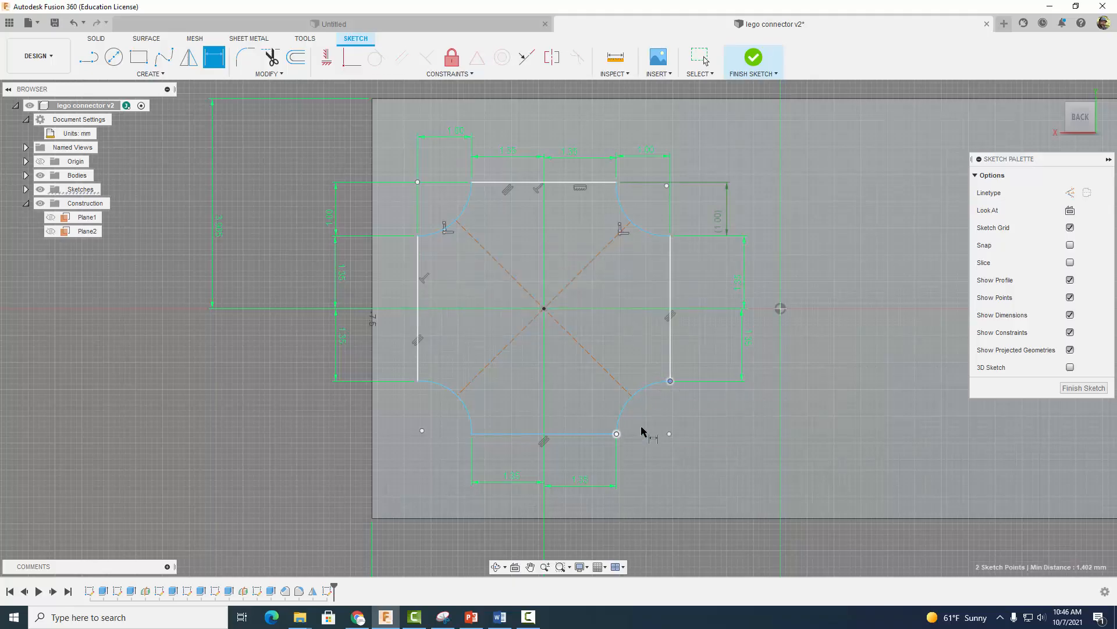
pyautogui.click(721, 427)
pyautogui.press('BackSpace')
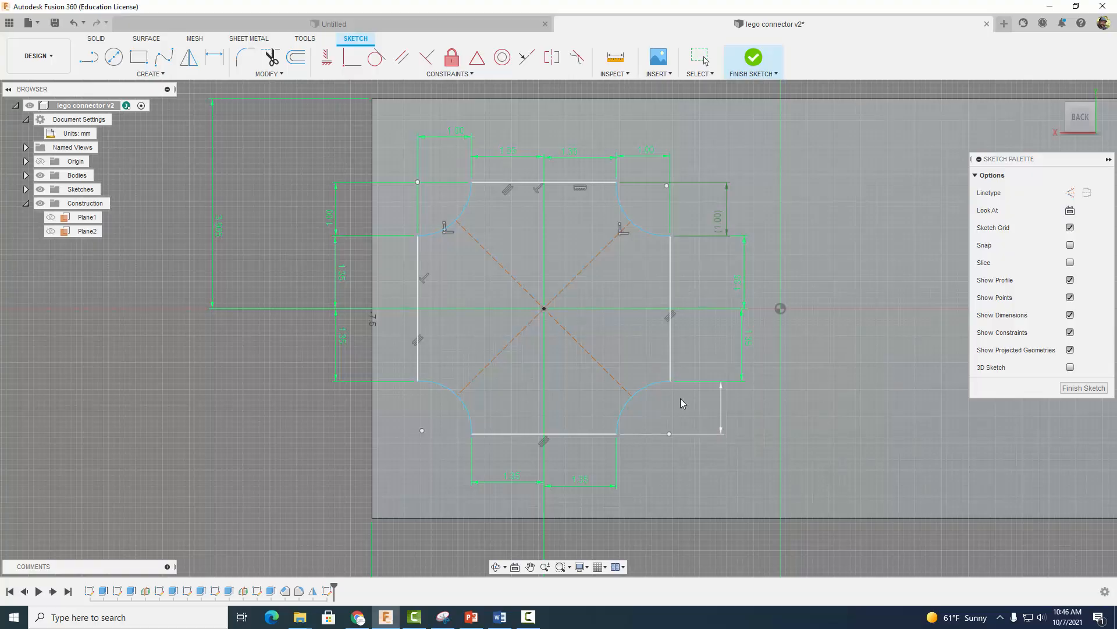
pyautogui.write('1')
pyautogui.press('Return')
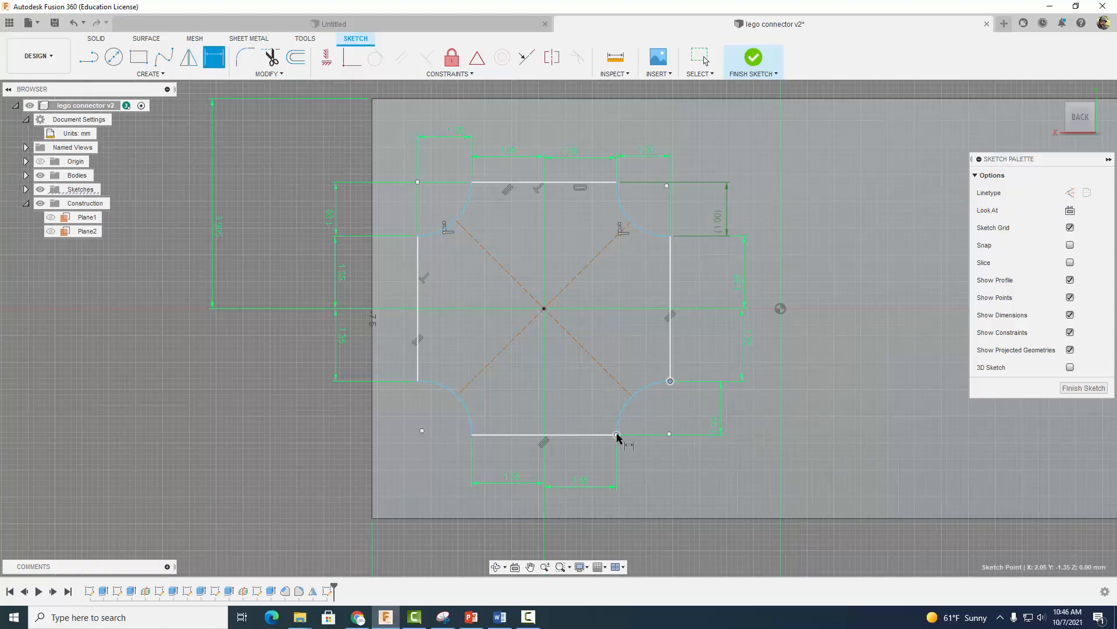
pyautogui.click(617, 435)
pyautogui.press('Escape')
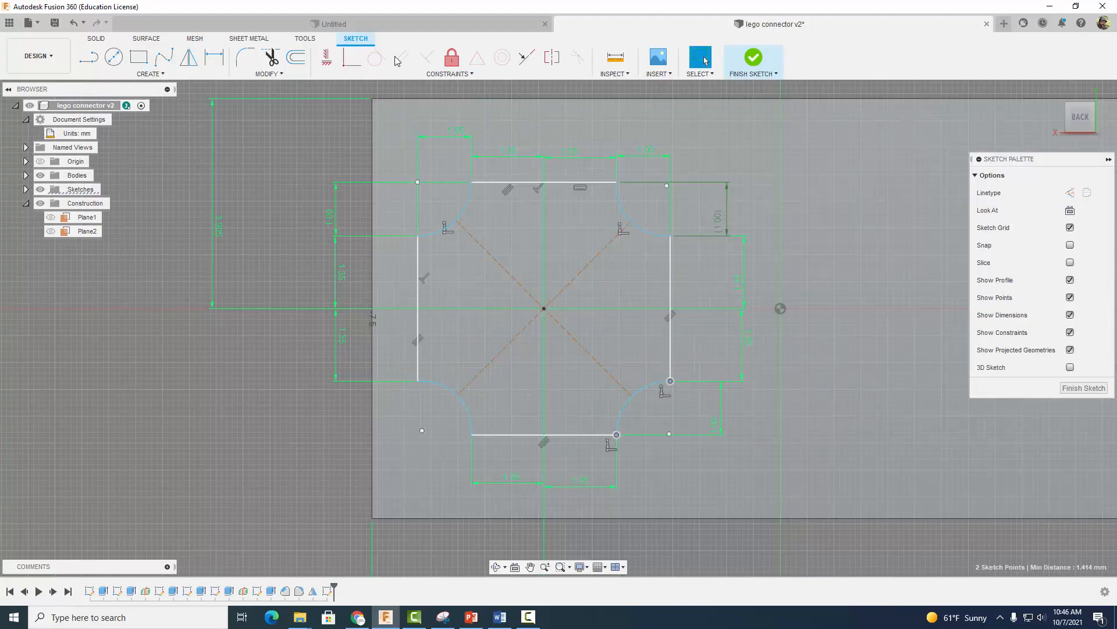
pyautogui.click(214, 57)
pyautogui.press('Escape')
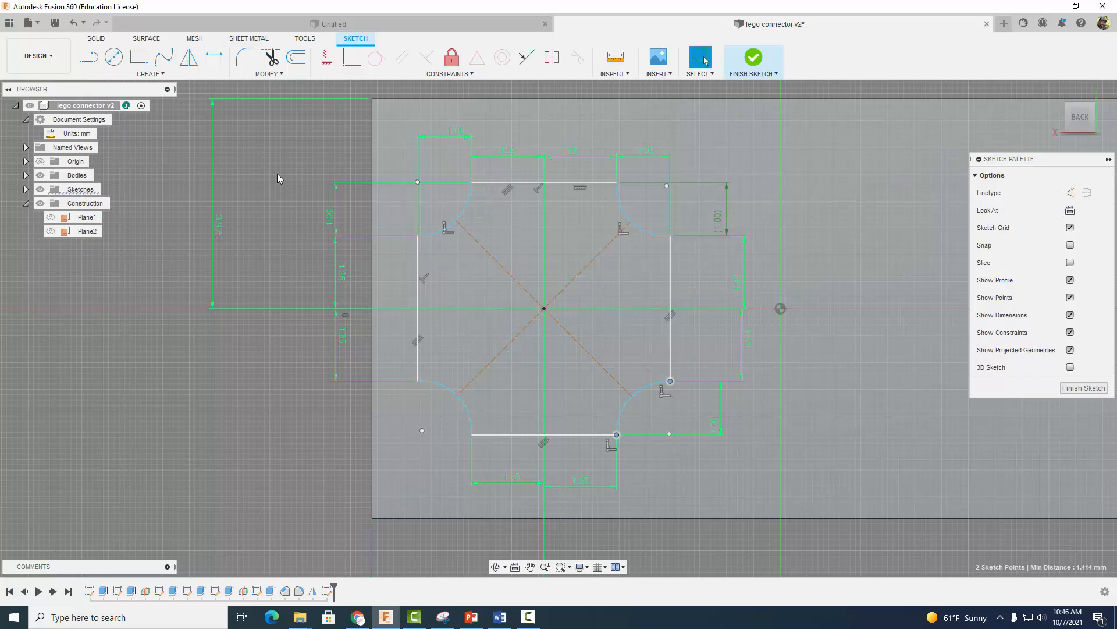
pyautogui.click(214, 57)
pyautogui.click(418, 381)
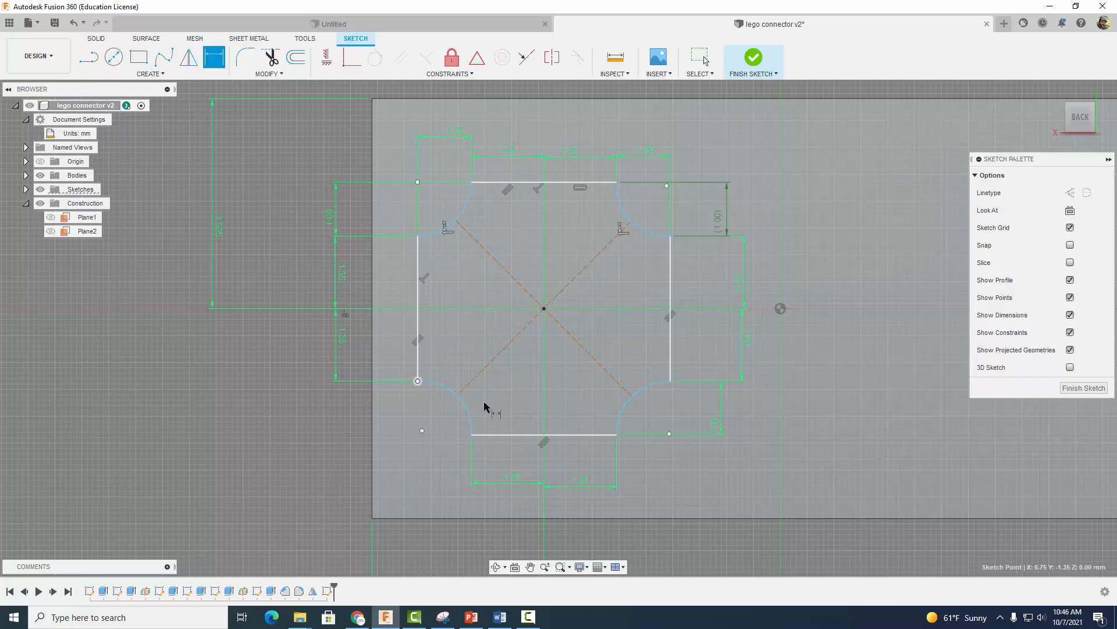
pyautogui.click(472, 434)
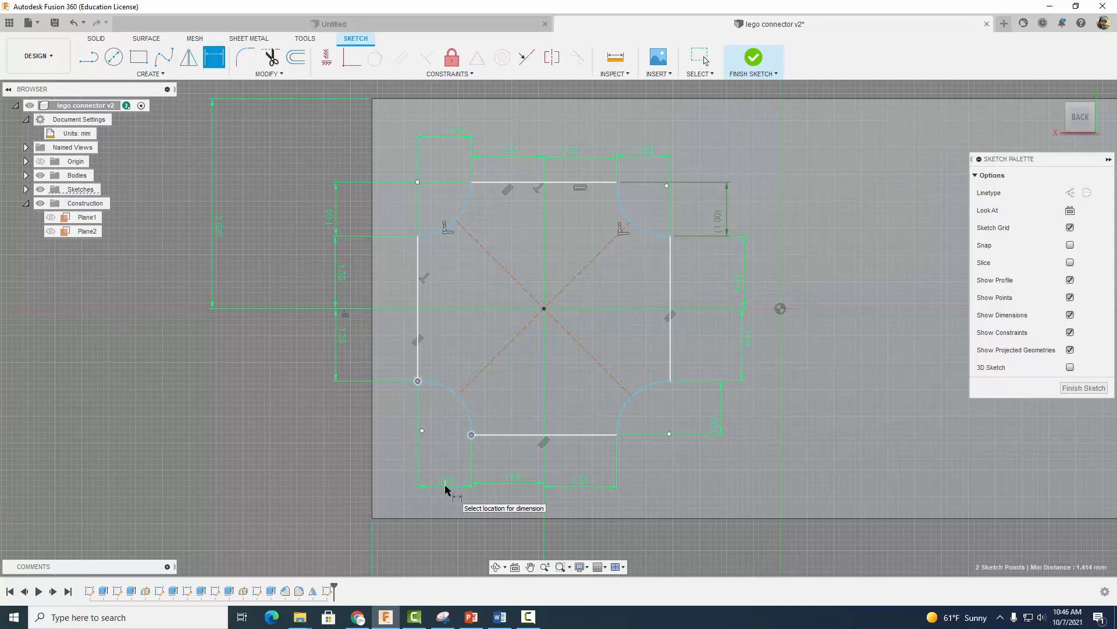
pyautogui.press('Escape')
pyautogui.click(215, 57)
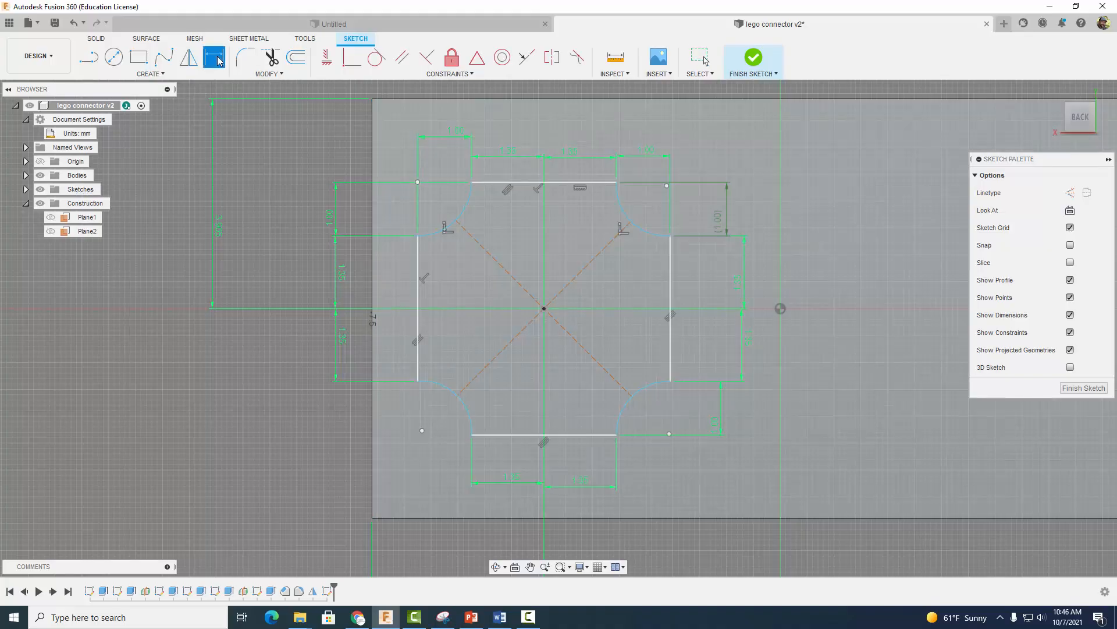
pyautogui.click(418, 382)
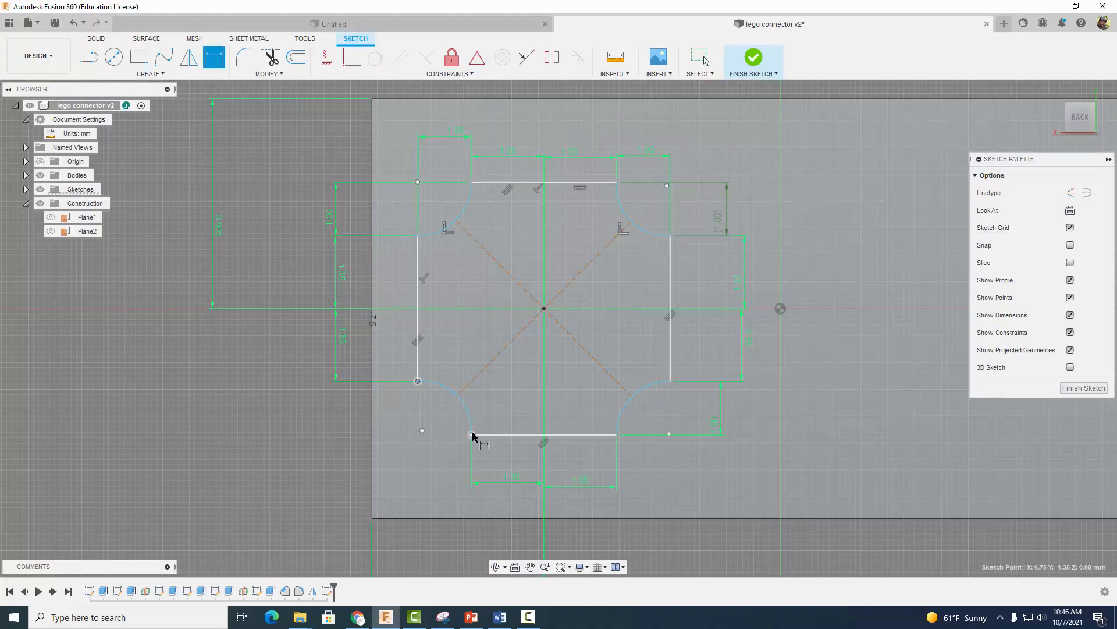
pyautogui.click(471, 434)
pyautogui.press('Escape')
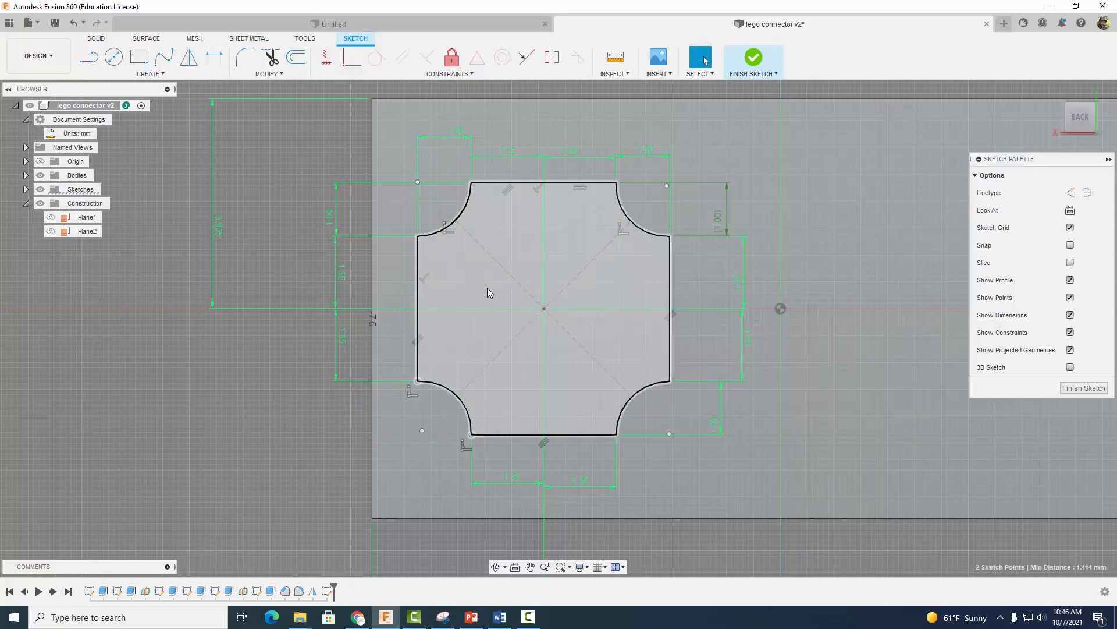
pyautogui.press('d')
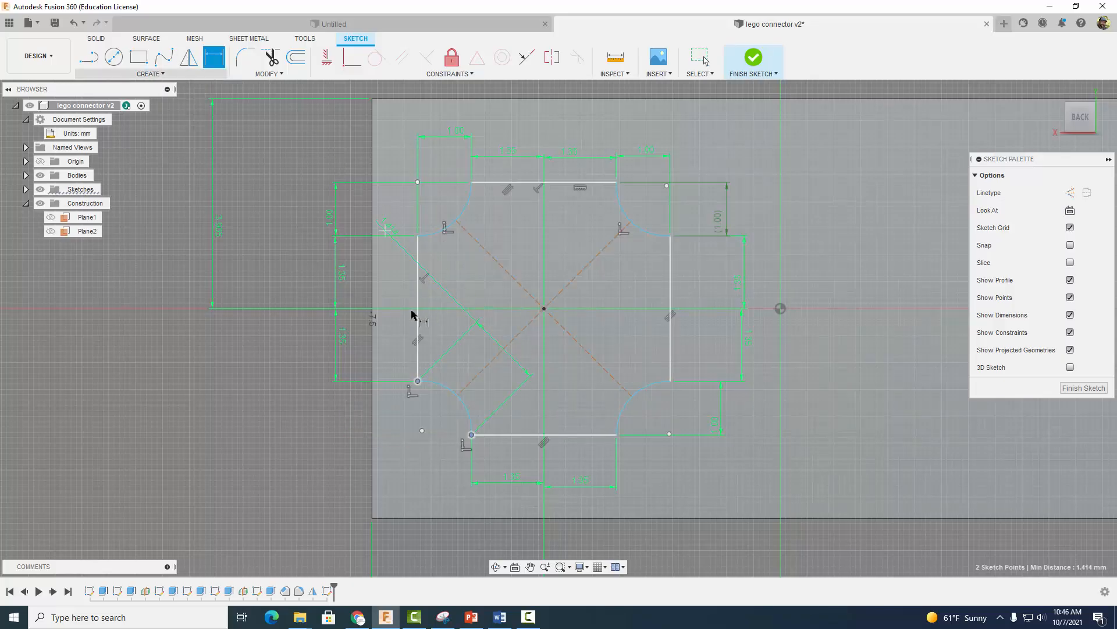
pyautogui.press('Escape')
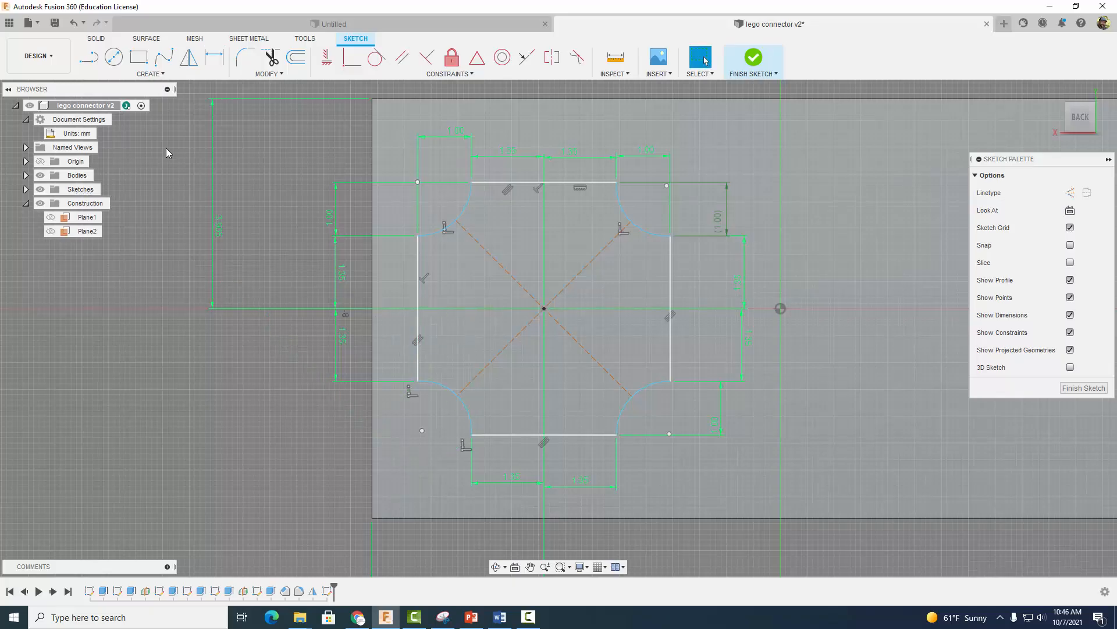
# Step: Dimension the lower-left concave corner arc of the stud profile with a radius of 1.5 mm
pyautogui.click(214, 58)
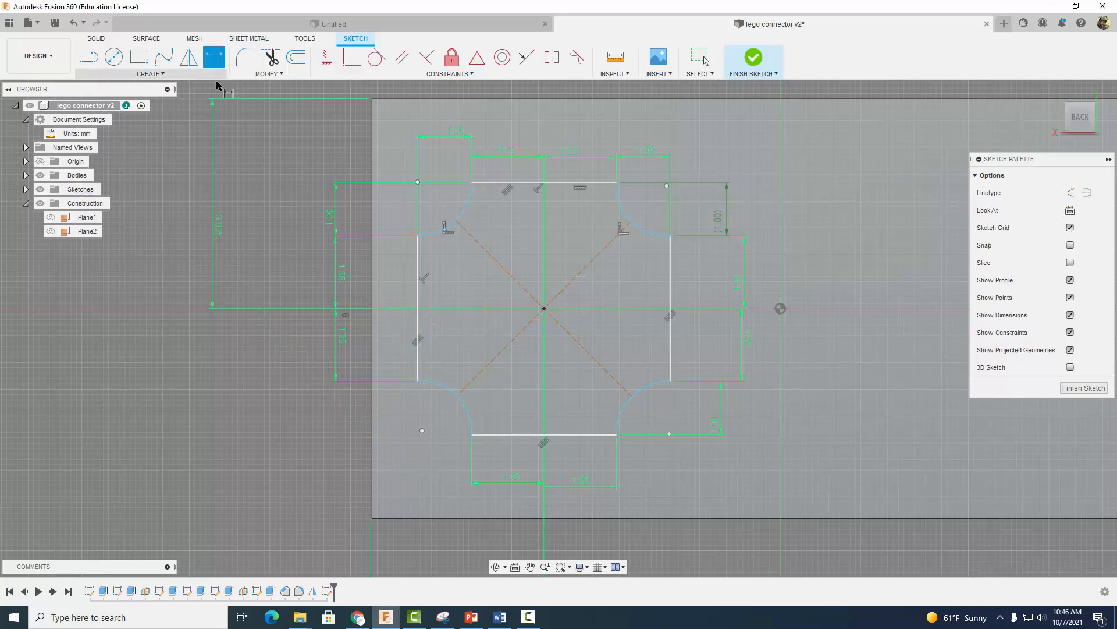
pyautogui.click(444, 384)
pyautogui.click(480, 347)
pyautogui.write('1.5')
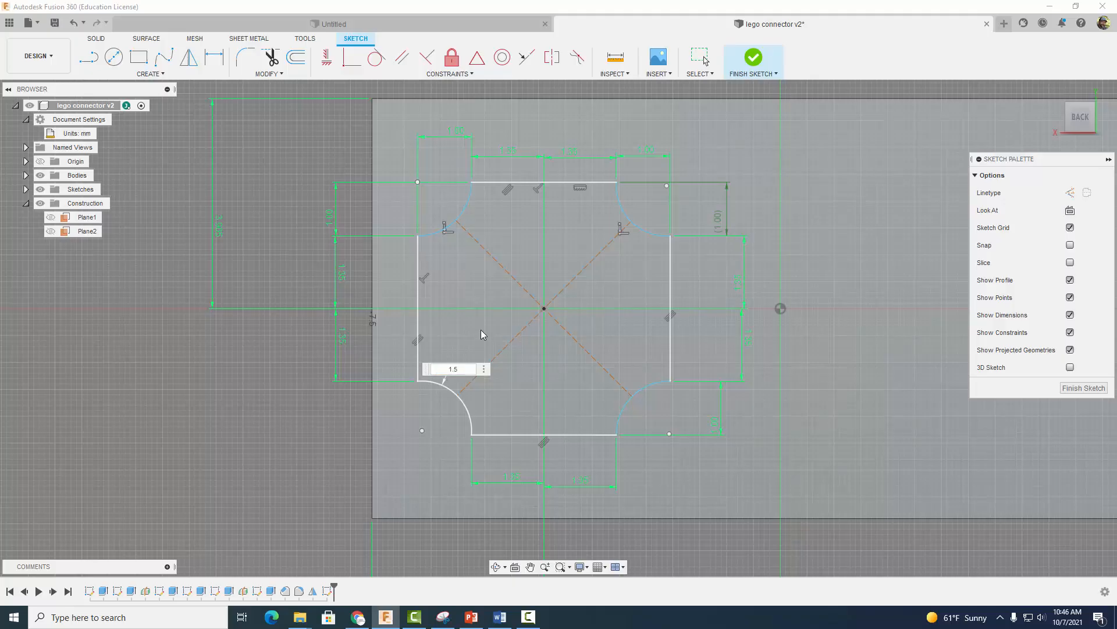
pyautogui.press('Return')
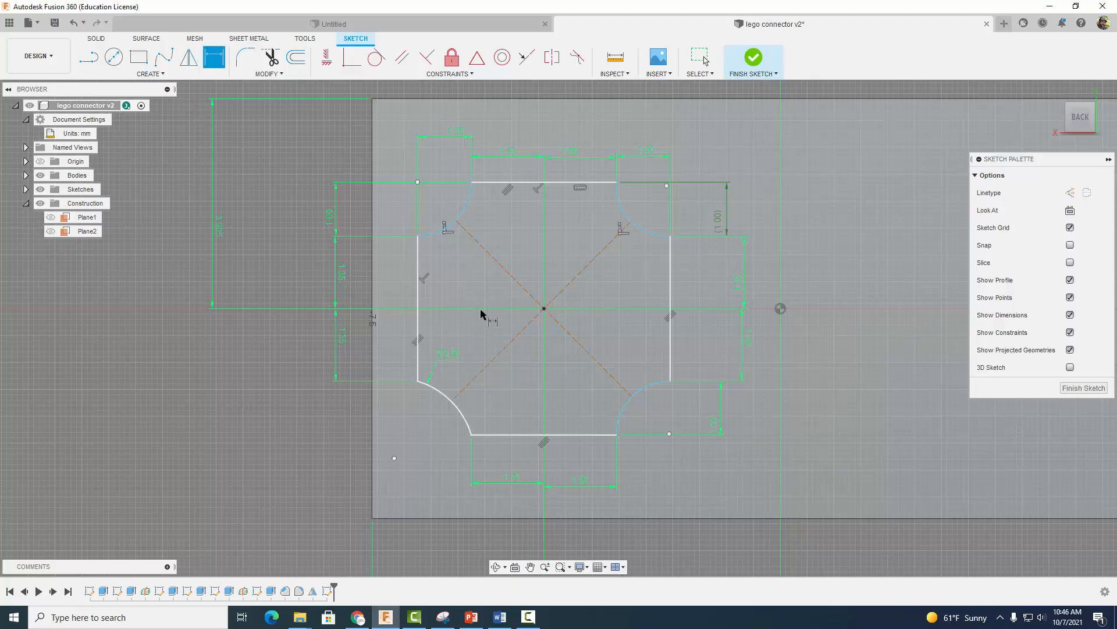
# Step: Dimension the upper-left concave corner arc with a radius of 1.5 mm
pyautogui.click(464, 210)
pyautogui.click(489, 230)
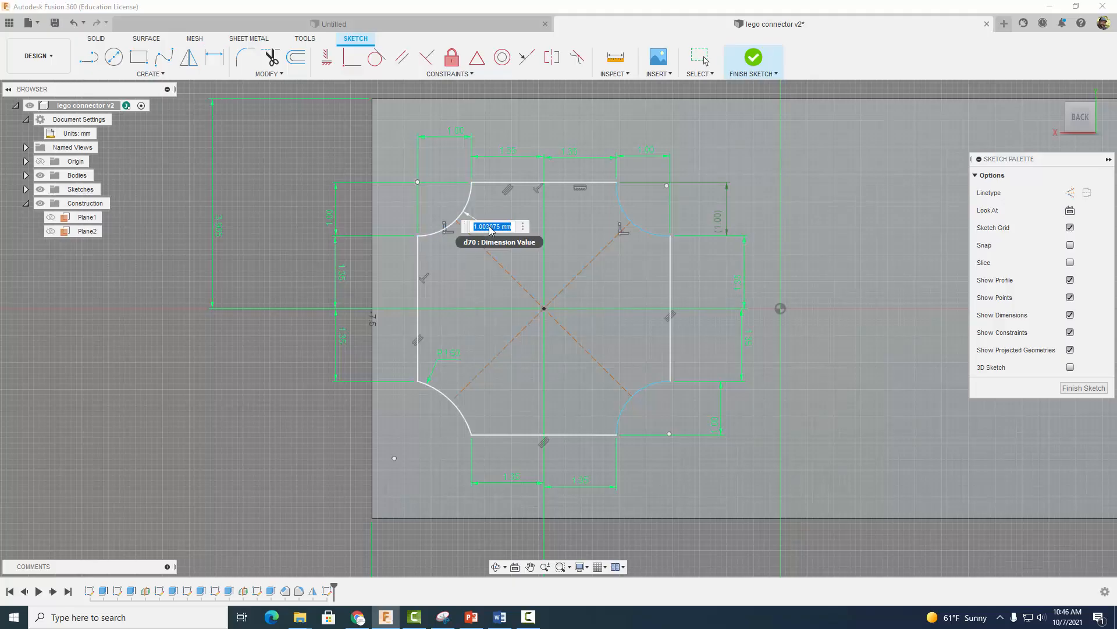
pyautogui.press('BackSpace')
pyautogui.write('1.5')
pyautogui.press('Return')
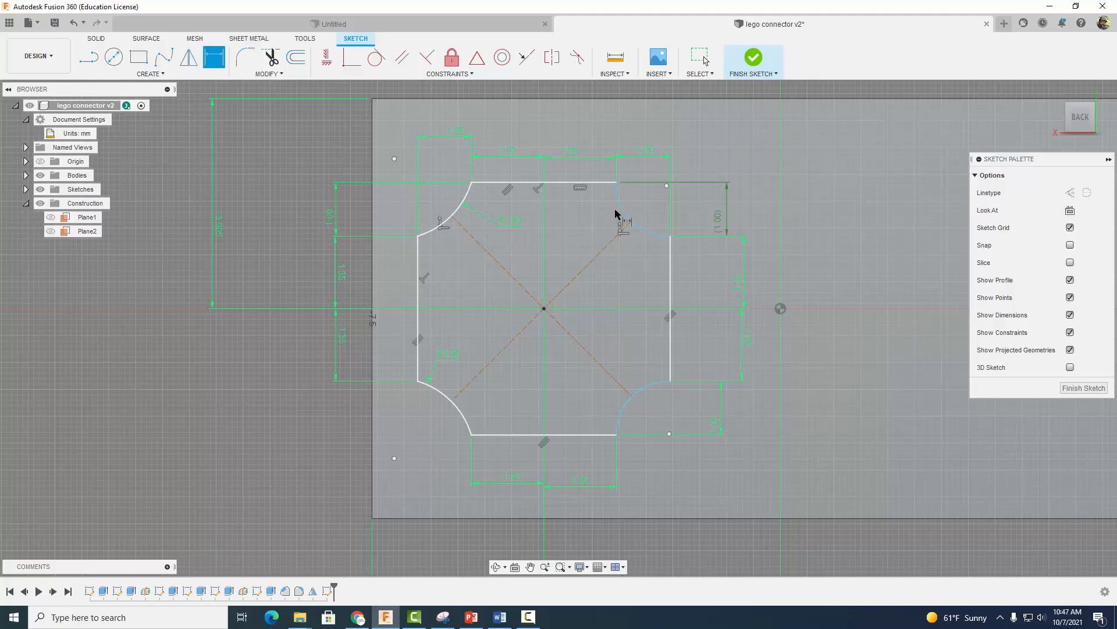
# Step: Dimension the upper-right concave corner arc with a radius of 1.5 mm
pyautogui.click(620, 215)
pyautogui.click(590, 232)
pyautogui.press('BackSpace')
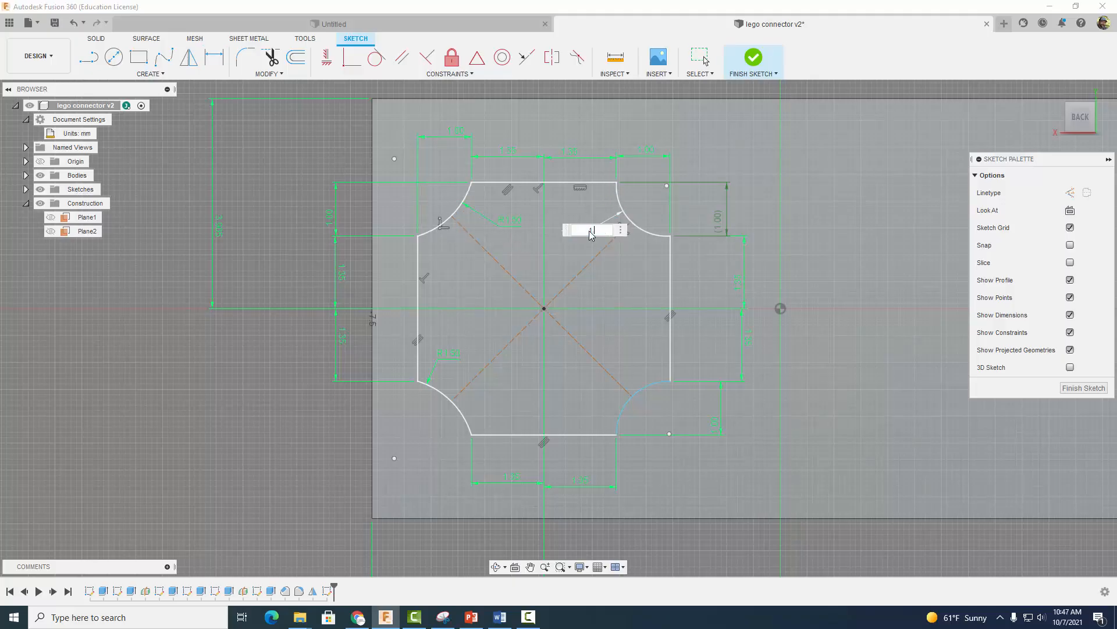
pyautogui.write('1.5')
pyautogui.press('Return')
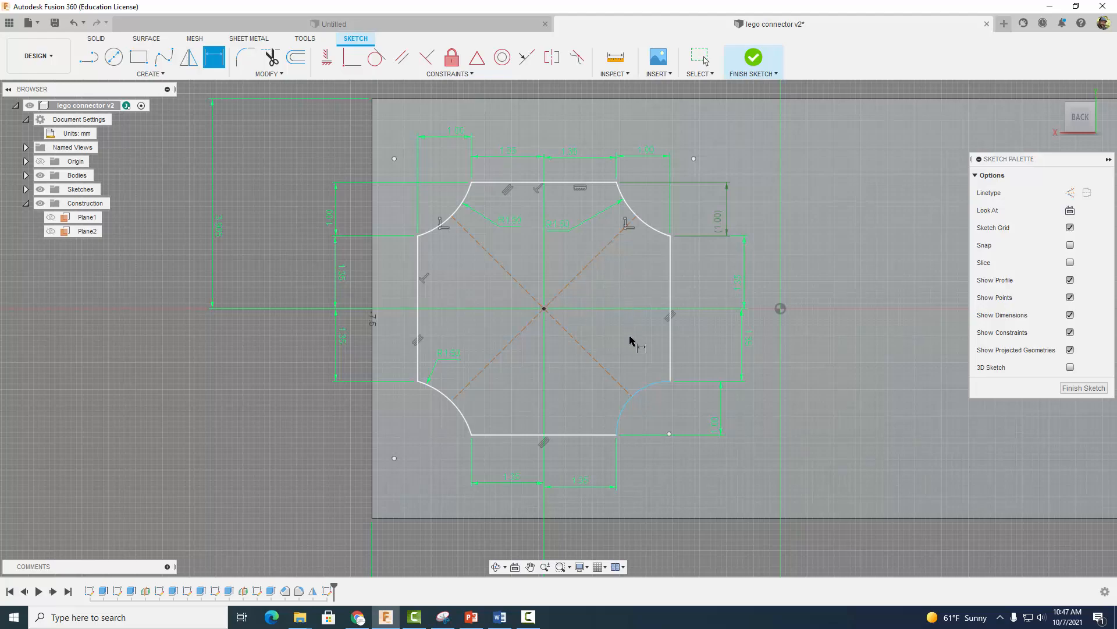
# Step: Dimension the lower-right concave corner arc with a radius of 1.5 mm and leave the dimension command
pyautogui.click(644, 386)
pyautogui.click(637, 360)
pyautogui.press('BackSpace')
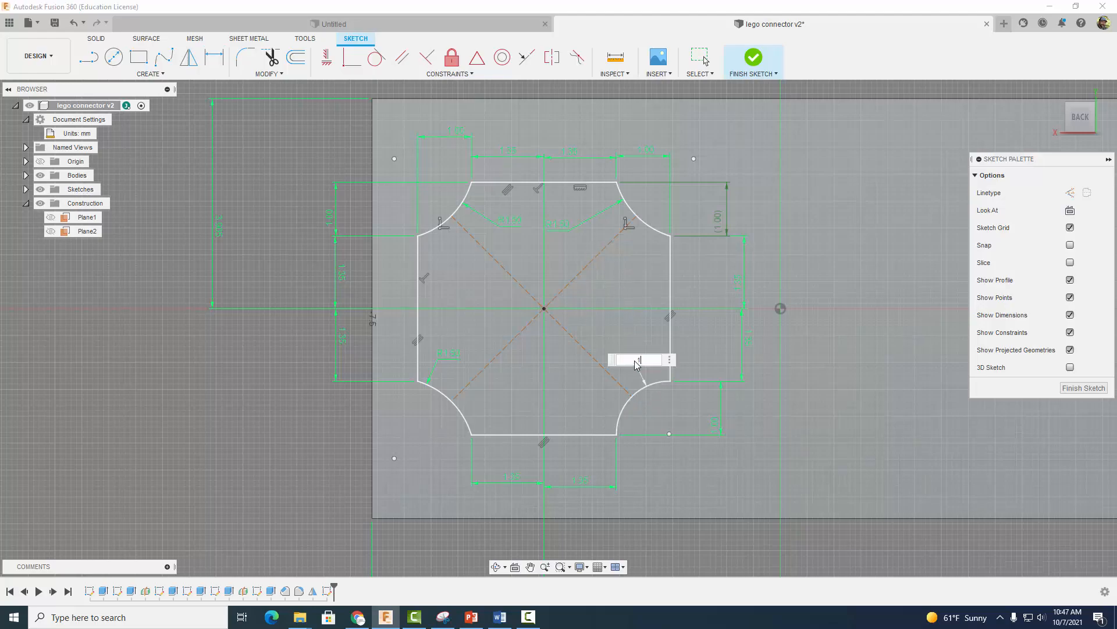
pyautogui.press('Return')
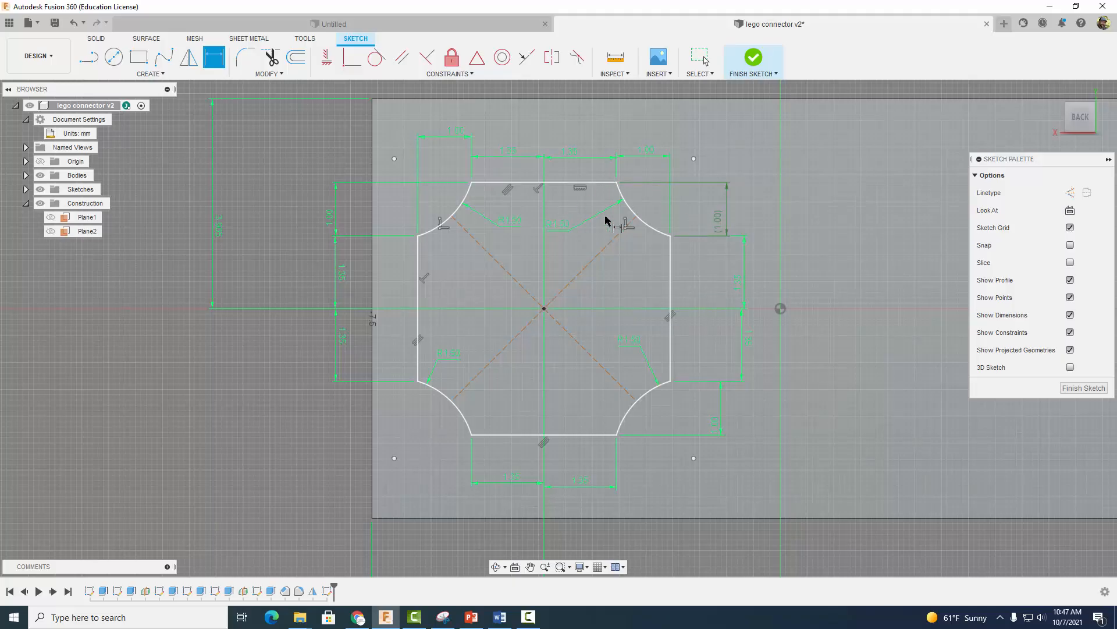
pyautogui.press('Escape')
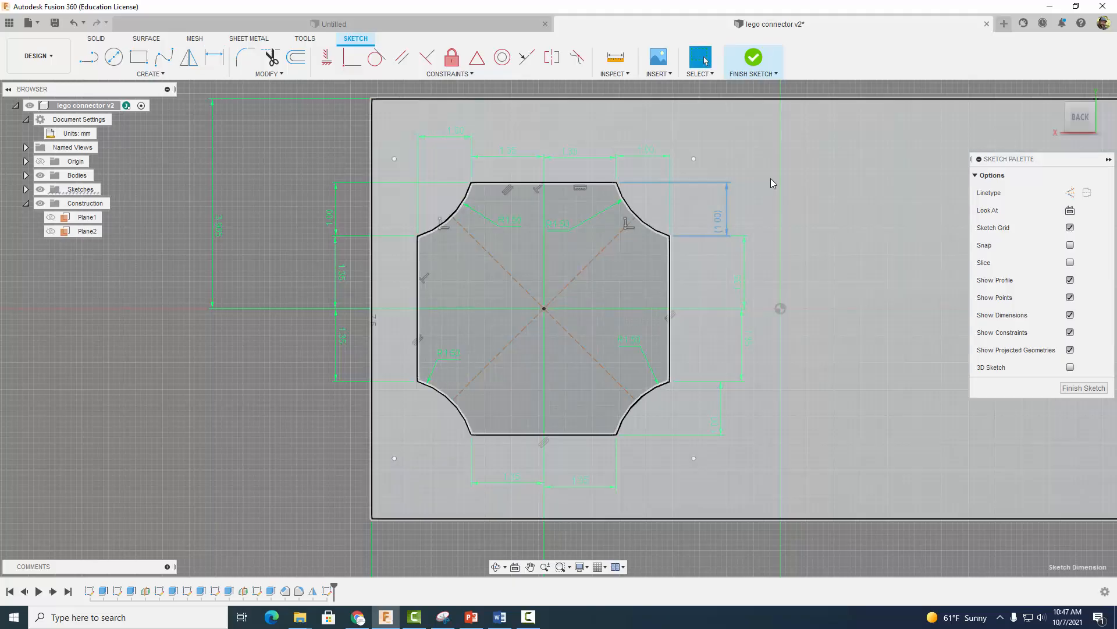
# Step: Delete the driven vertical dimension at the upper-right corner arc and finish the stud profile sketch
pyautogui.press('Delete')
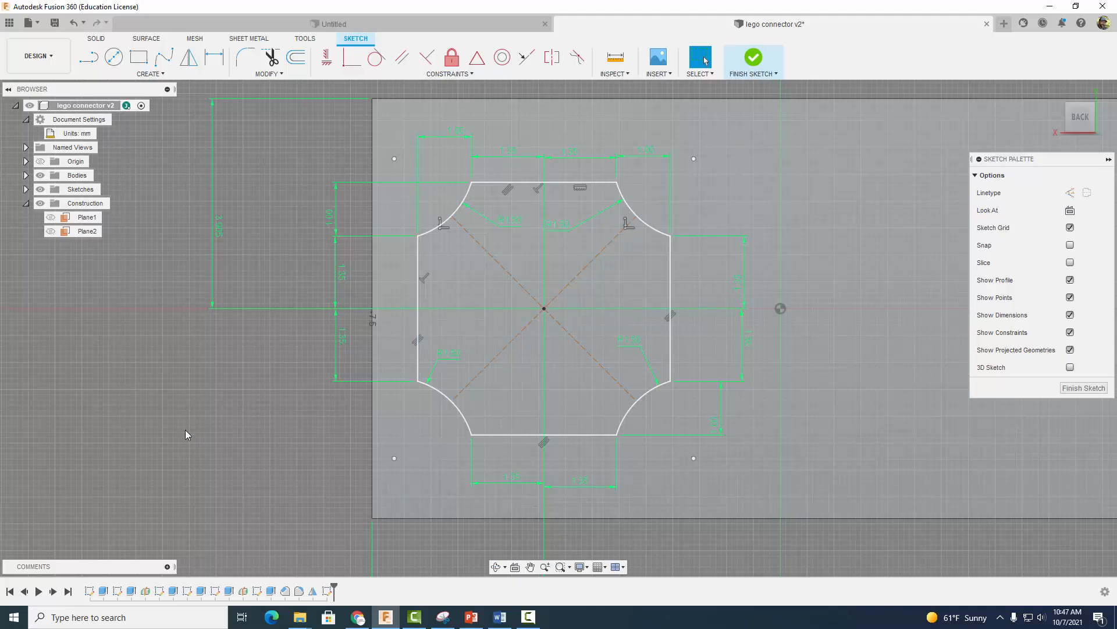
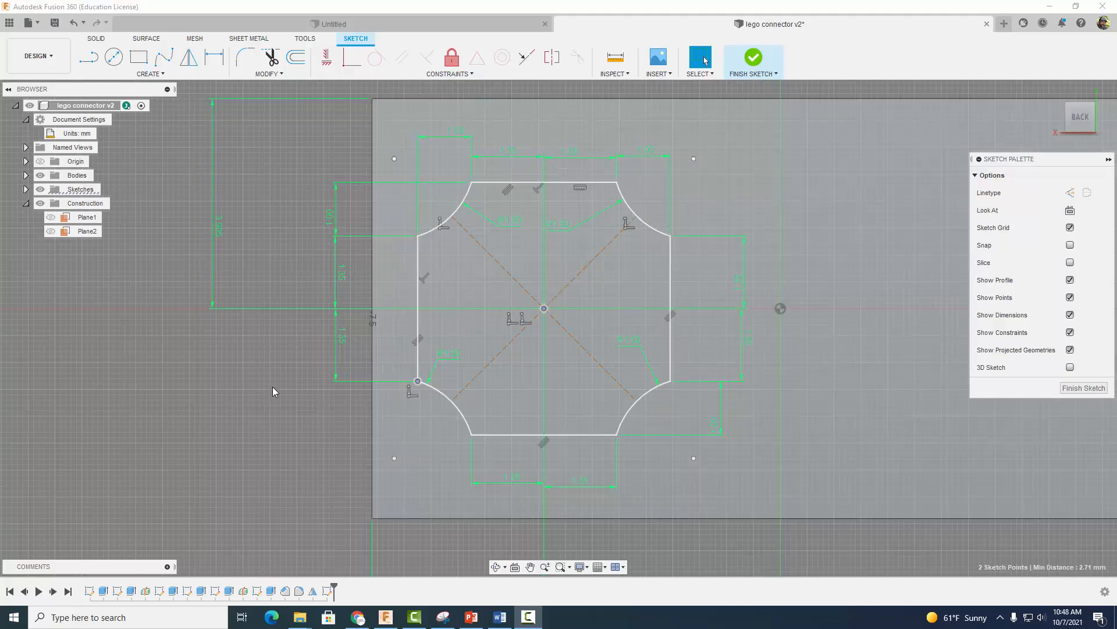
pyautogui.click(754, 58)
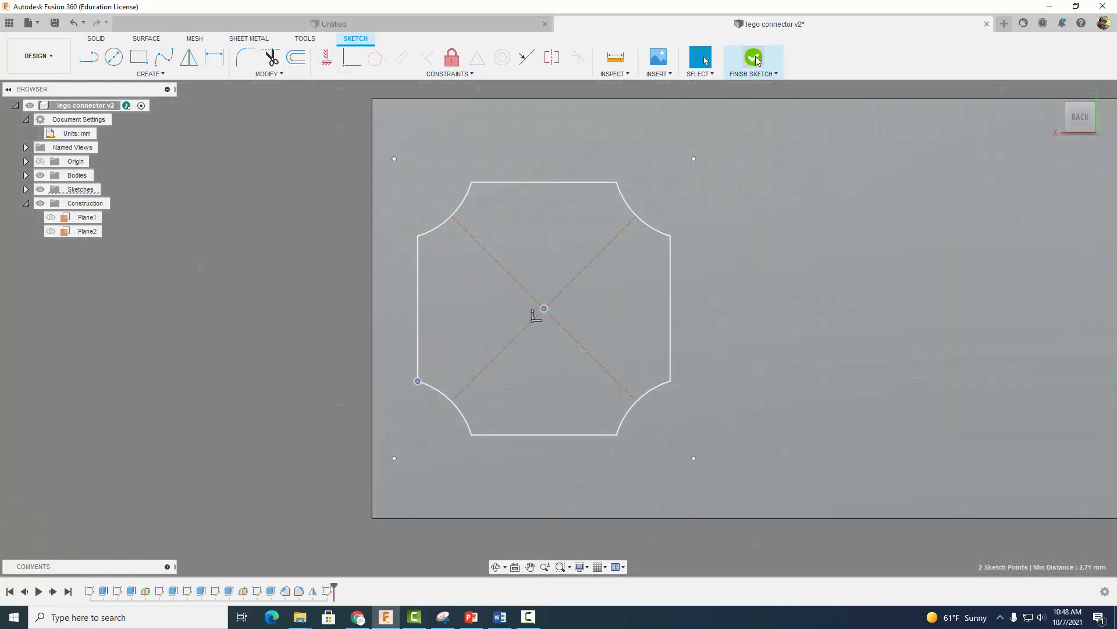
# Step: Extrude the concave-cornered stud profile 4.85 mm outward with a -2 degree taper, joined to the block
pyautogui.keyDown('shift'); pyautogui.moveTo(835, 259); pyautogui.dragTo(716, 224, button='middle'); pyautogui.keyUp('shift')
pyautogui.click(114, 57)
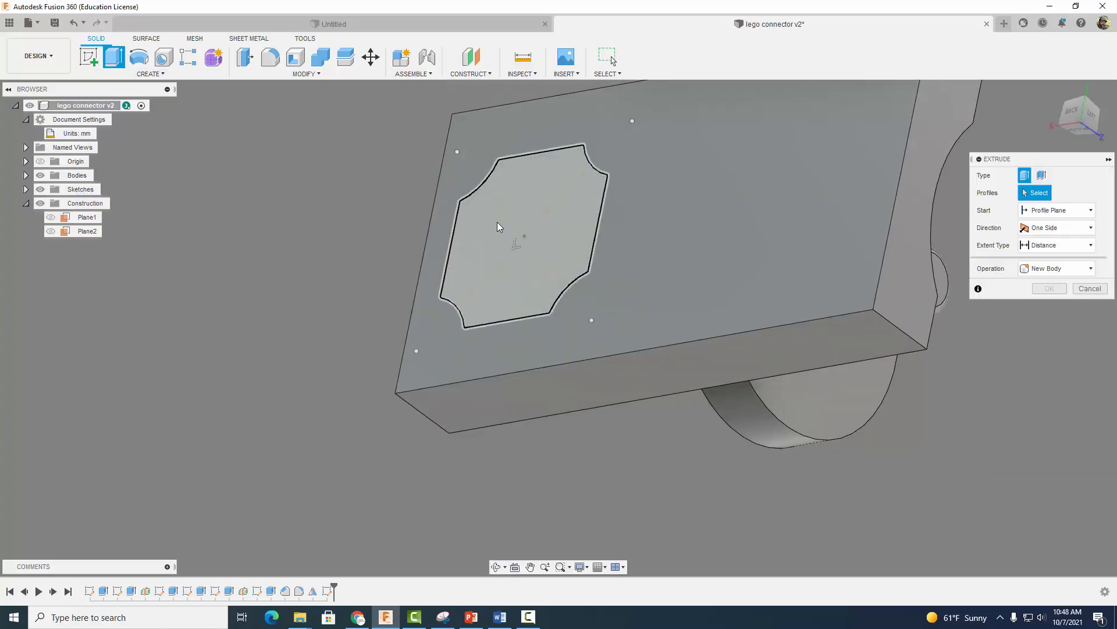
pyautogui.click(498, 228)
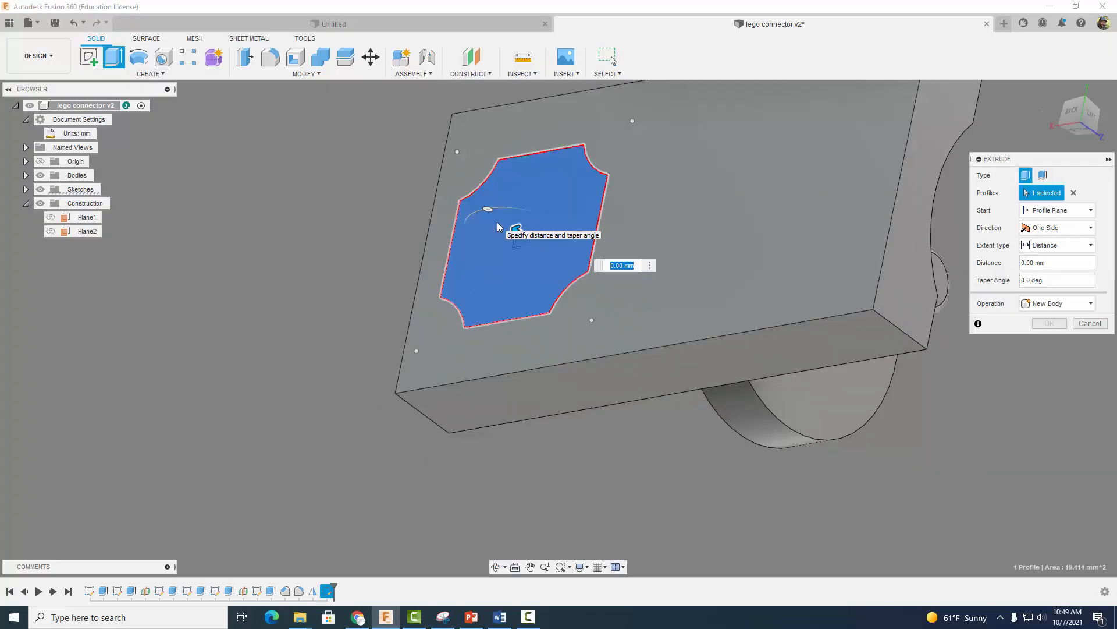
pyautogui.write('4.85')
pyautogui.keyDown('shift'); pyautogui.moveTo(499, 227); pyautogui.dragTo(943, 309, button='middle'); pyautogui.keyUp('shift')
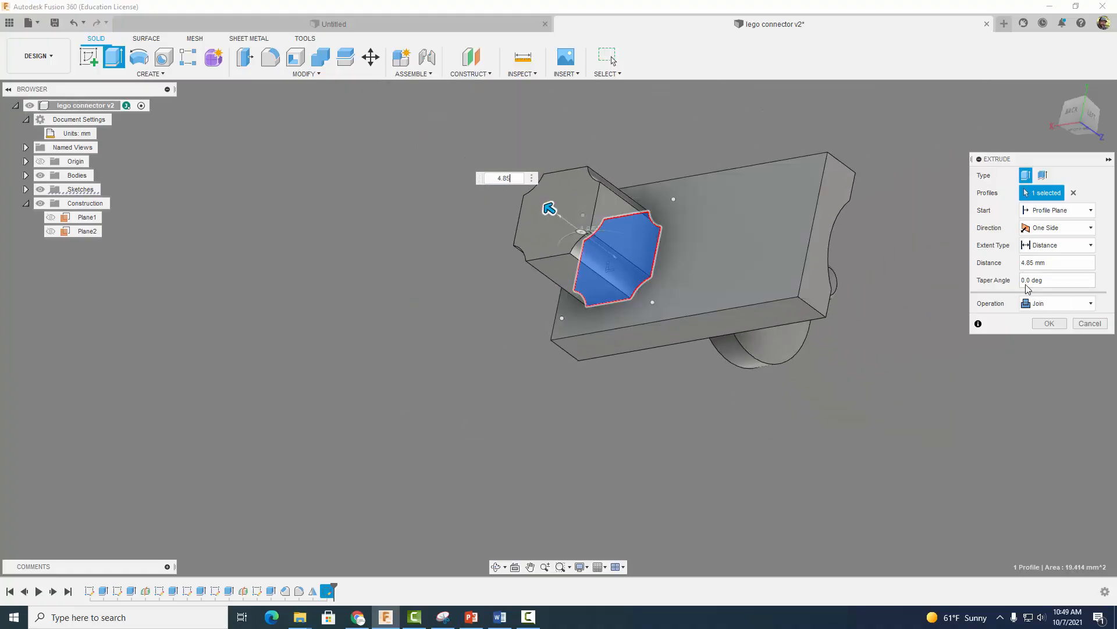
pyautogui.moveTo(1045, 281); pyautogui.dragTo(1016, 285)
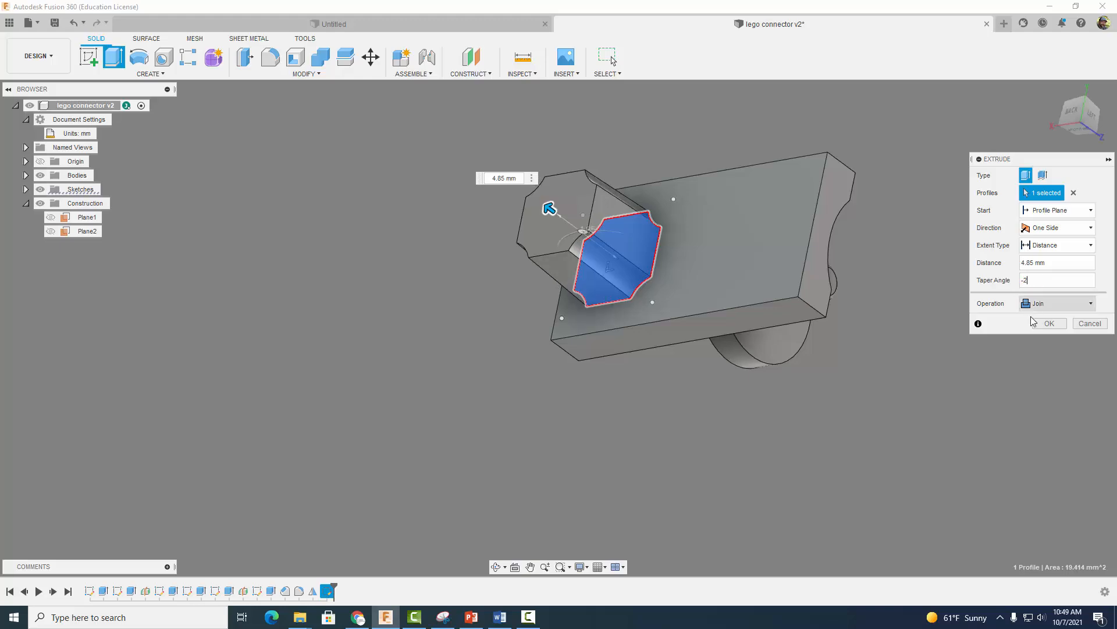
pyautogui.click(1047, 323)
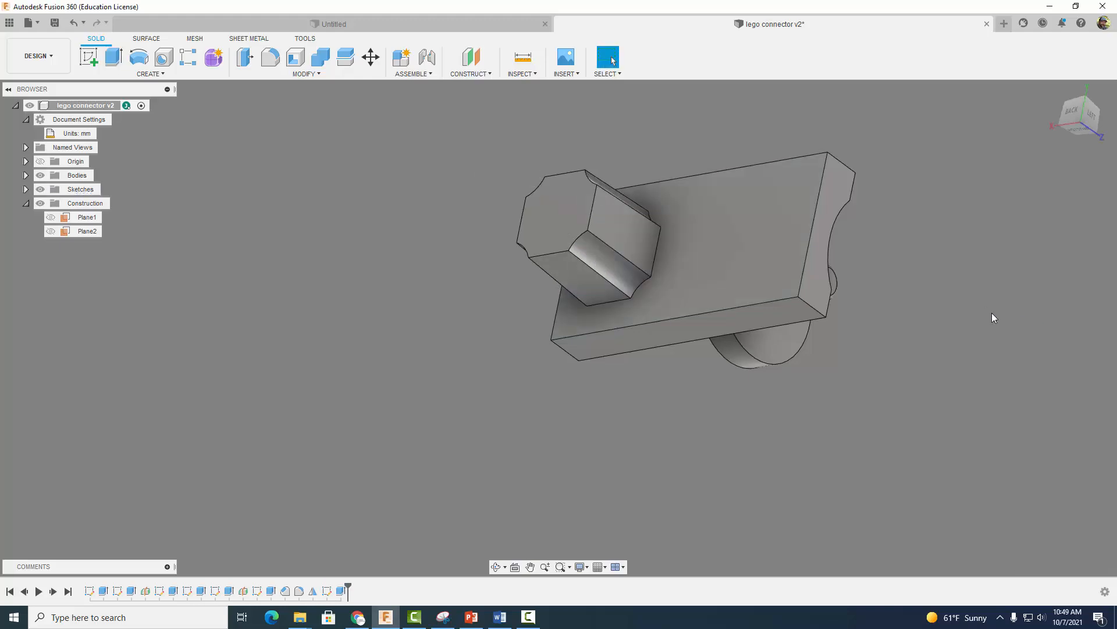
# Step: Start a sketch on the block's long narrow side face and orient the view with the stud pointing up
pyautogui.keyDown('shift'); pyautogui.moveTo(826, 396); pyautogui.dragTo(748, 441, button='middle'); pyautogui.keyUp('shift')
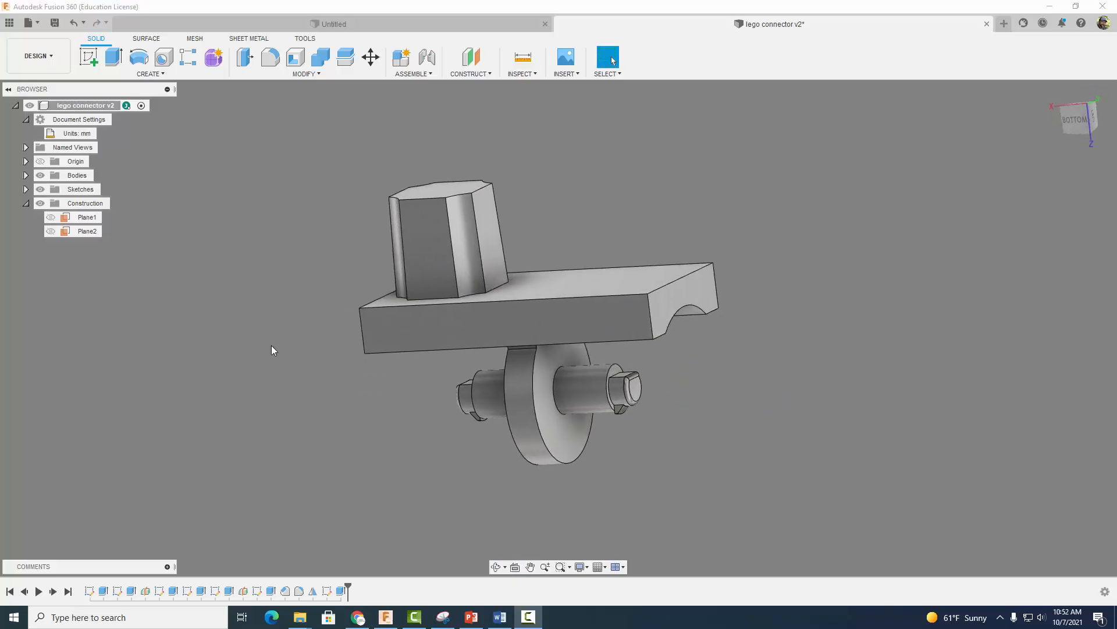
pyautogui.click(88, 56)
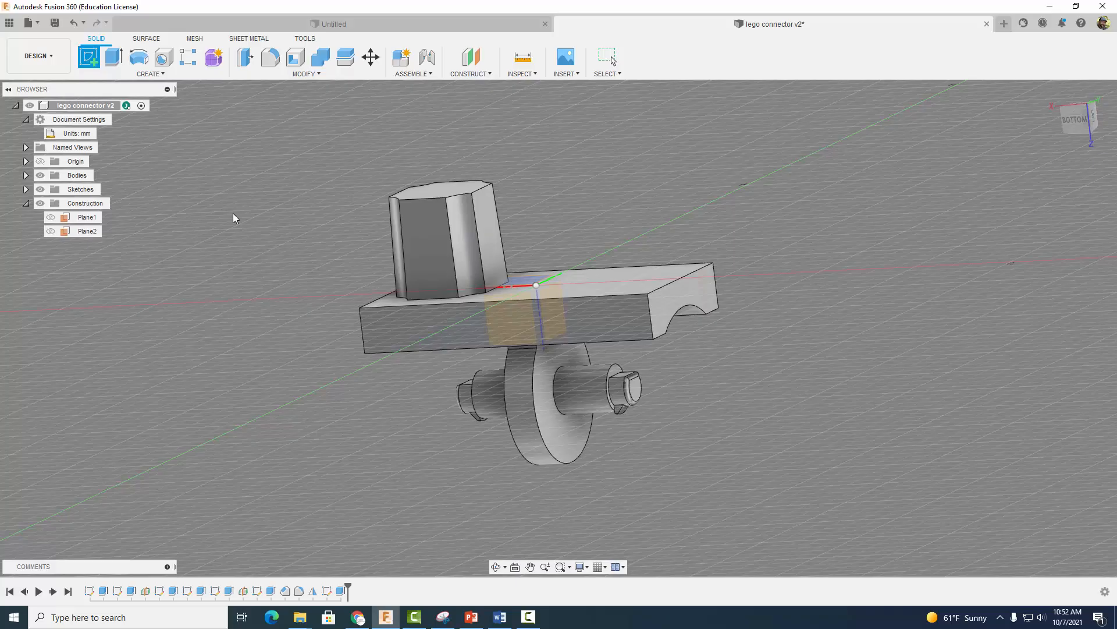
pyautogui.click(390, 326)
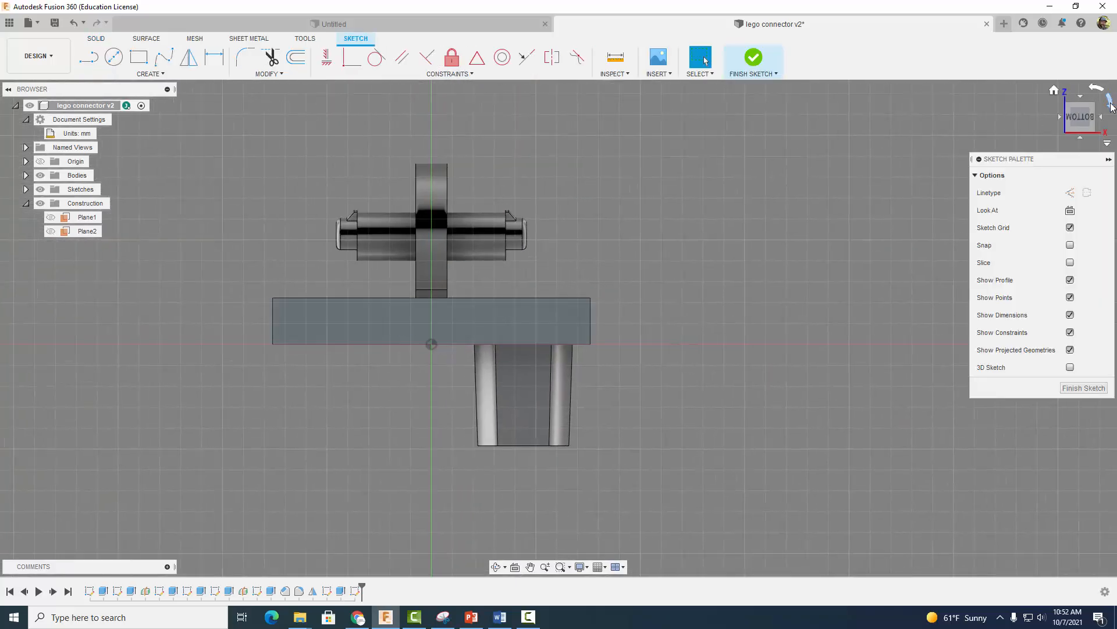
pyautogui.click(1111, 104)
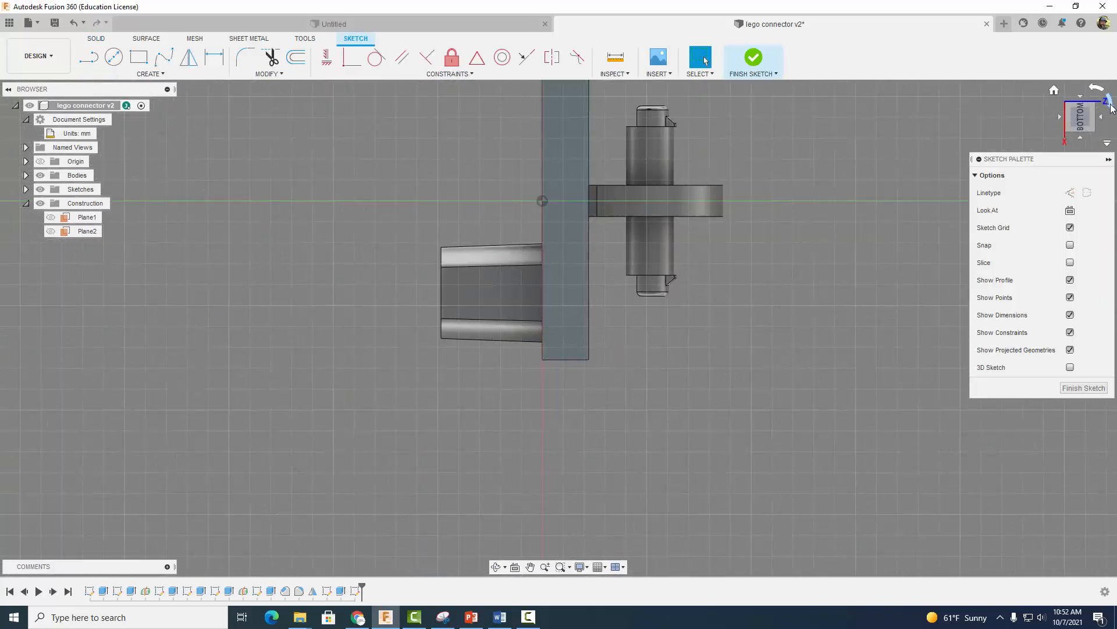
pyautogui.click(1112, 107)
pyautogui.scroll(6, 686, 256)
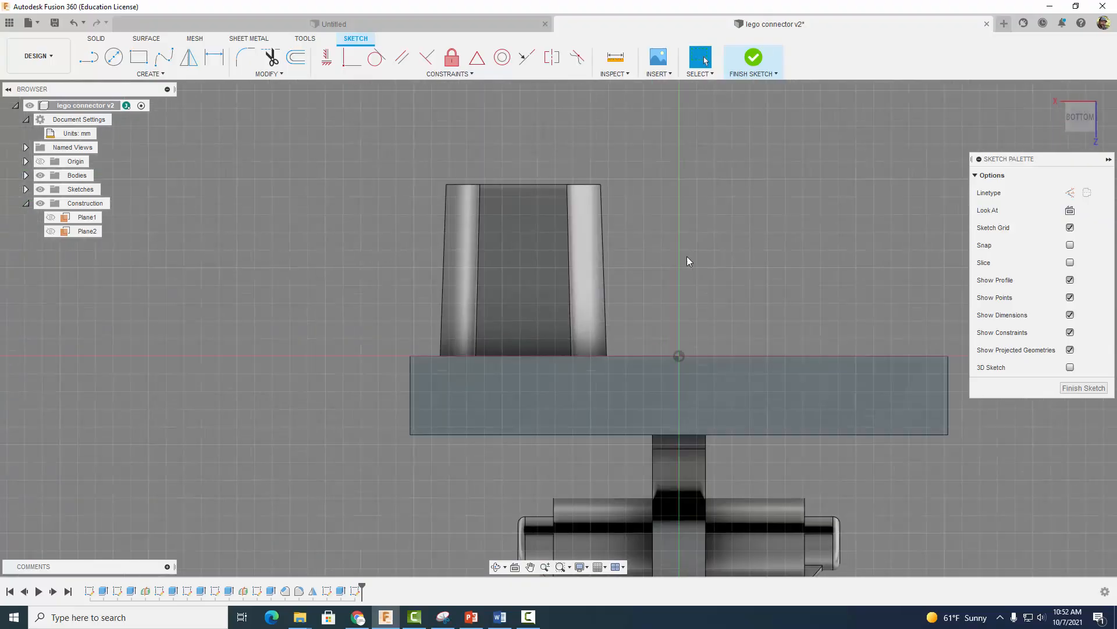
pyautogui.moveTo(623, 277)
pyautogui.mouseDown(button='middle')
pyautogui.moveTo(603, 237)
pyautogui.moveTo(595, 250)
pyautogui.mouseUp(button='middle')
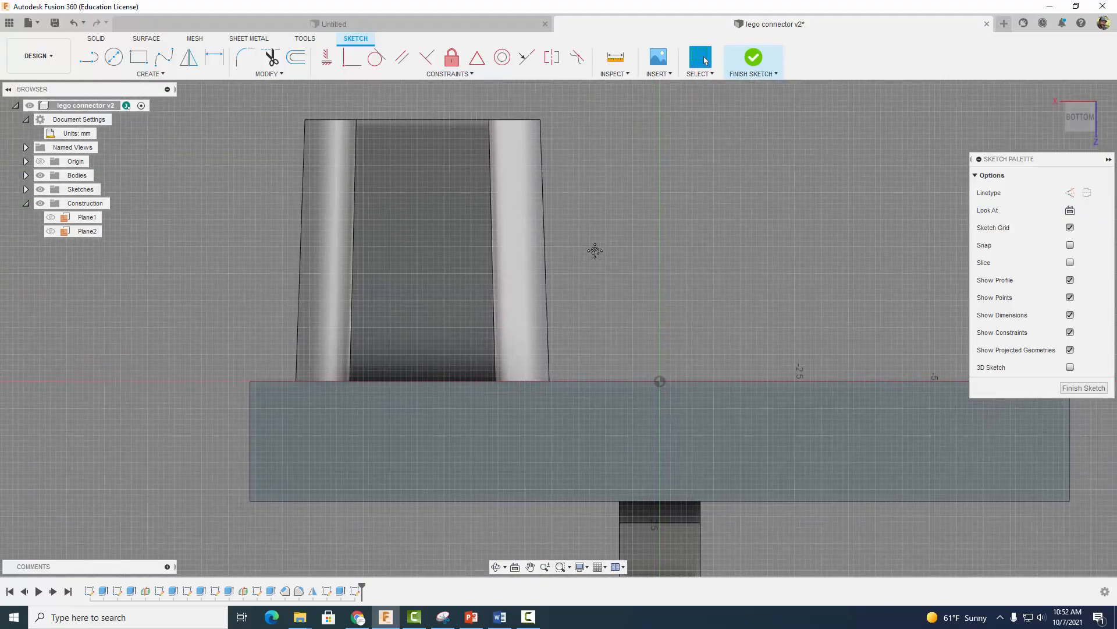
# Step: Project the stud's left side edge and the left segment of its top edge into the sketch
pyautogui.click(89, 58)
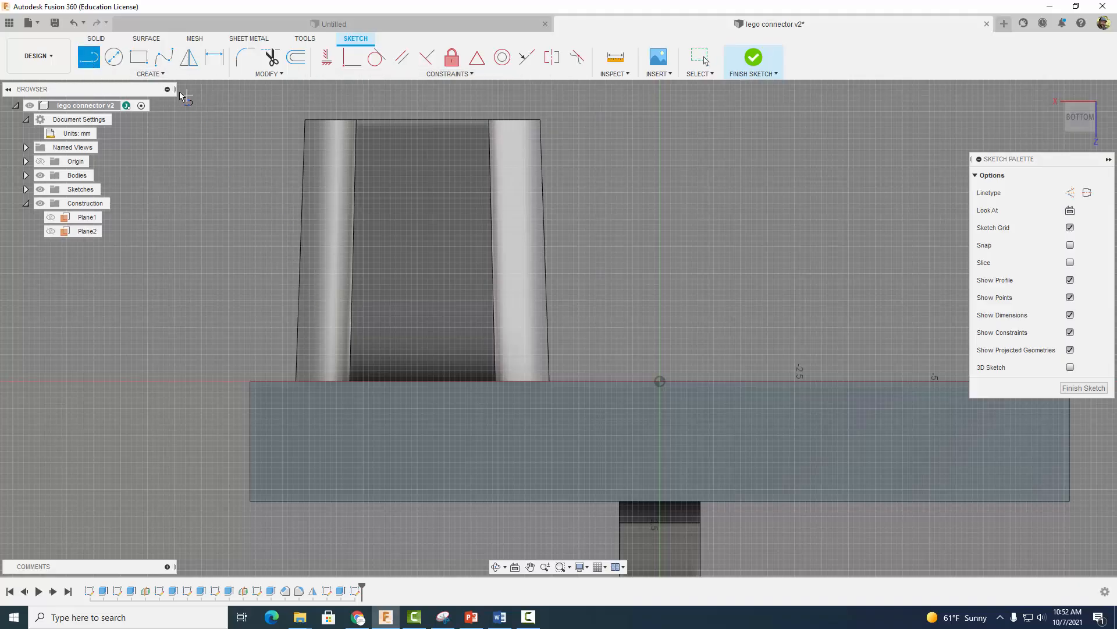
pyautogui.click(146, 75)
pyautogui.moveTo(134, 280)
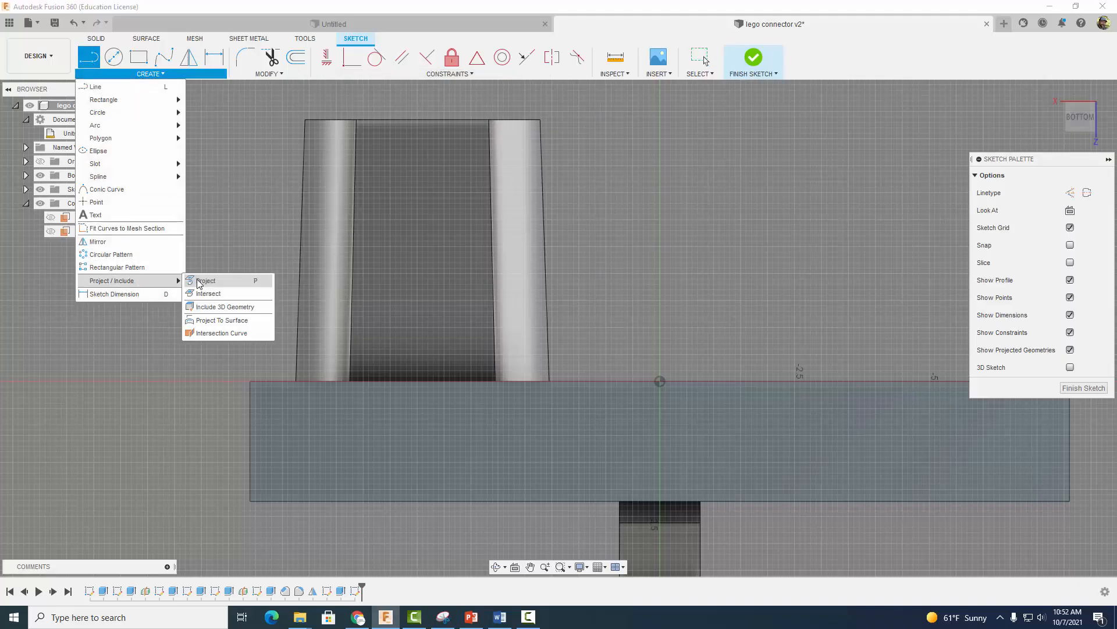
pyautogui.click(201, 280)
pyautogui.click(303, 254)
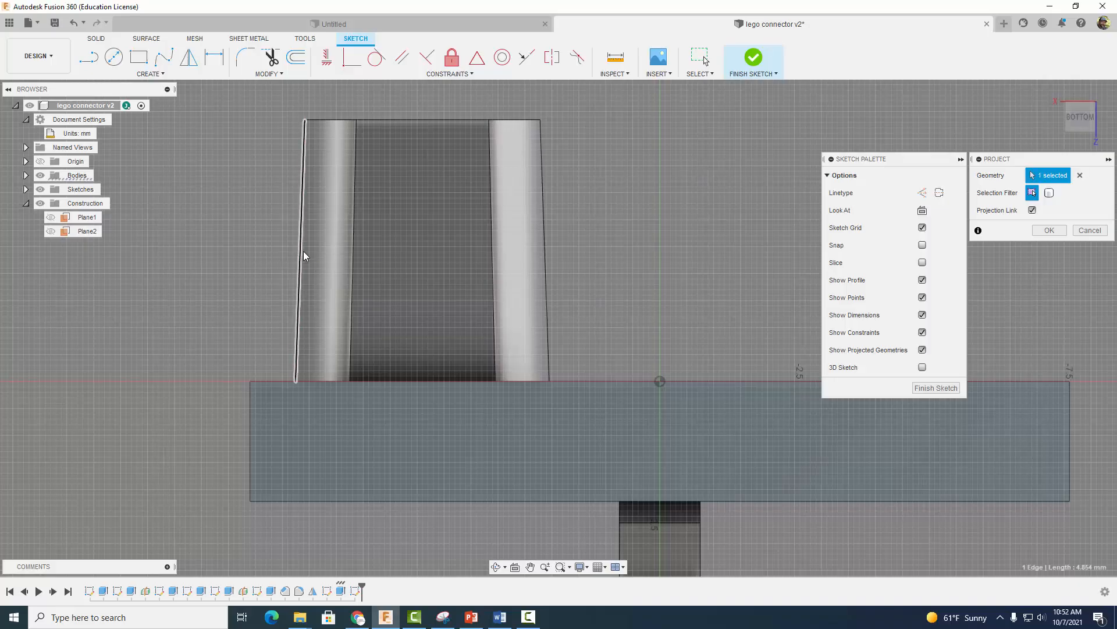
pyautogui.click(326, 120)
pyautogui.click(1049, 230)
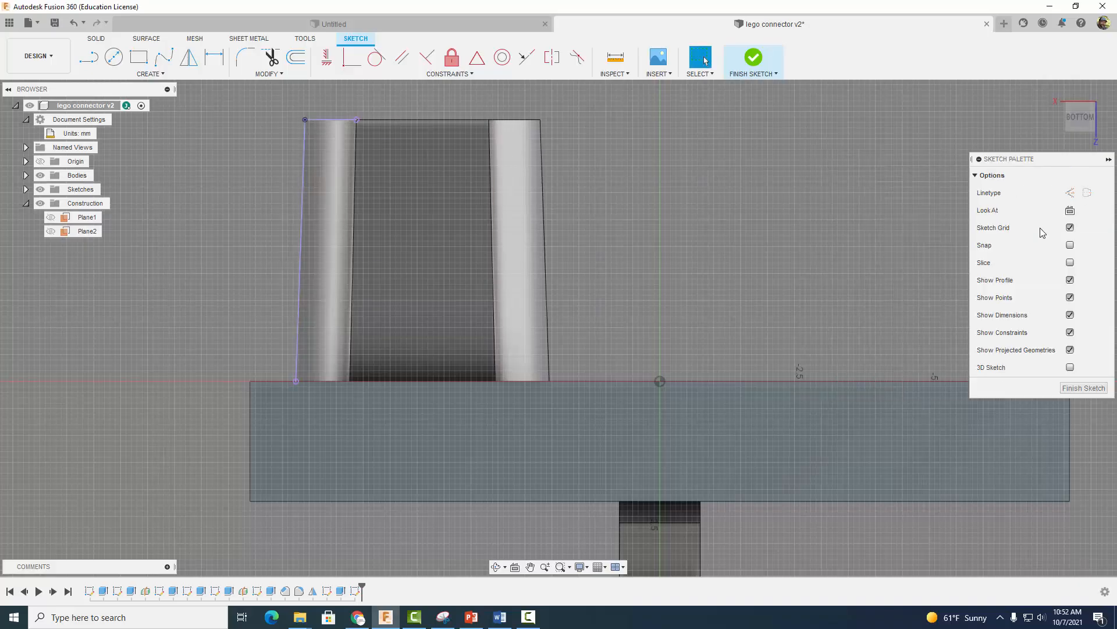
# Step: Sketch two slanted lines from one point low on the projected side edge, to the stud's top edge and to just outside its top corner
pyautogui.click(89, 57)
pyautogui.click(297, 330)
pyautogui.click(332, 124)
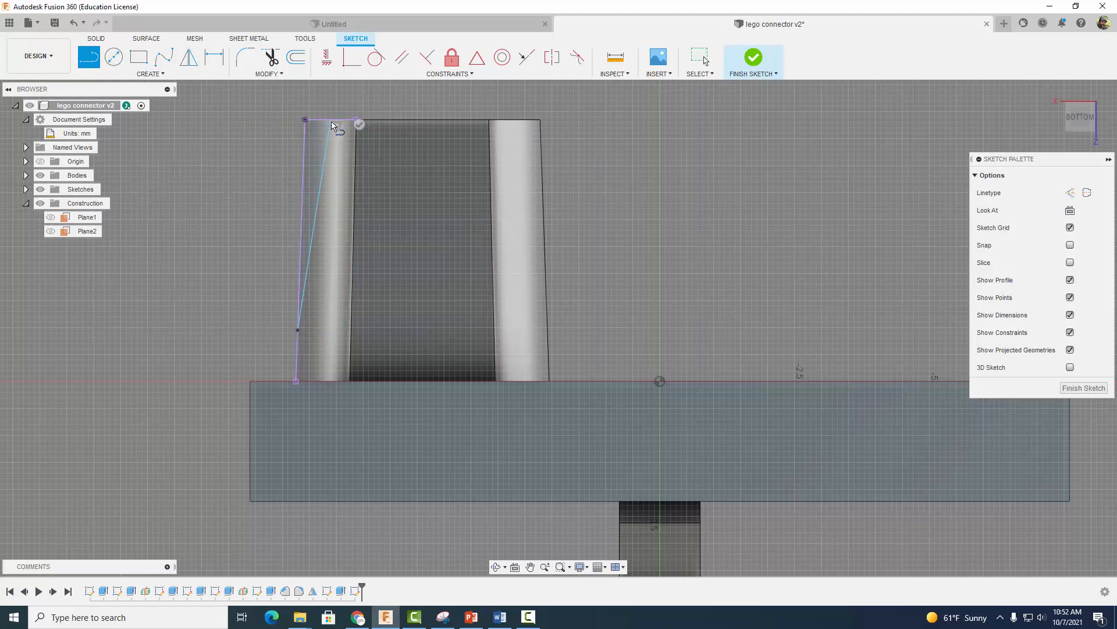
pyautogui.click(289, 120)
pyautogui.click(297, 329)
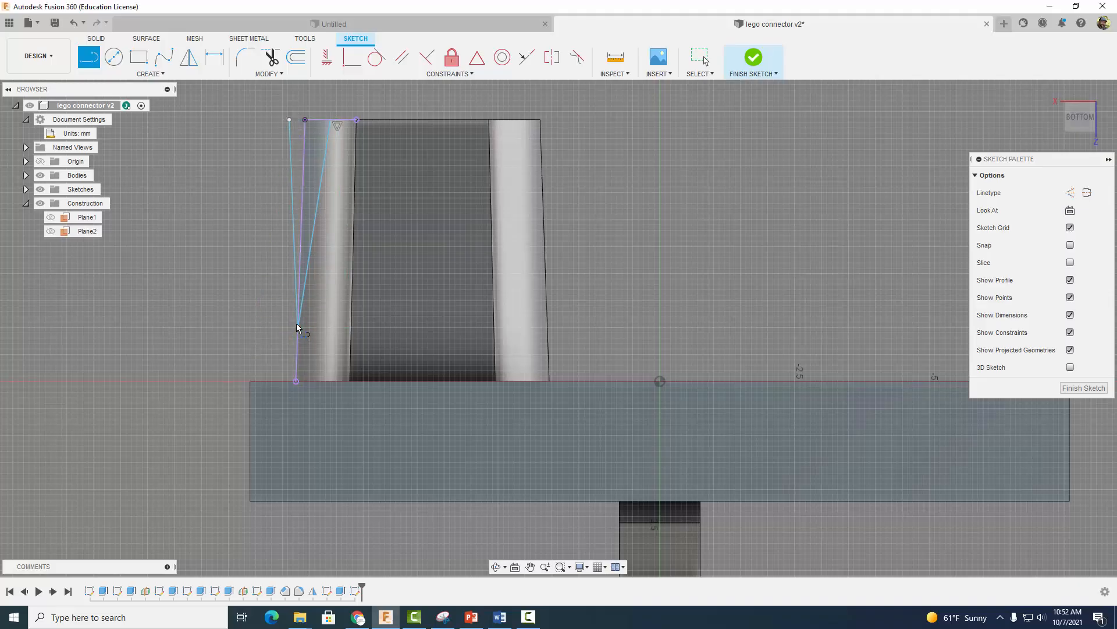
# Step: Close the wedge with a line along the stud's top edge and make the wedge's outer line perpendicular to it
pyautogui.click(289, 120)
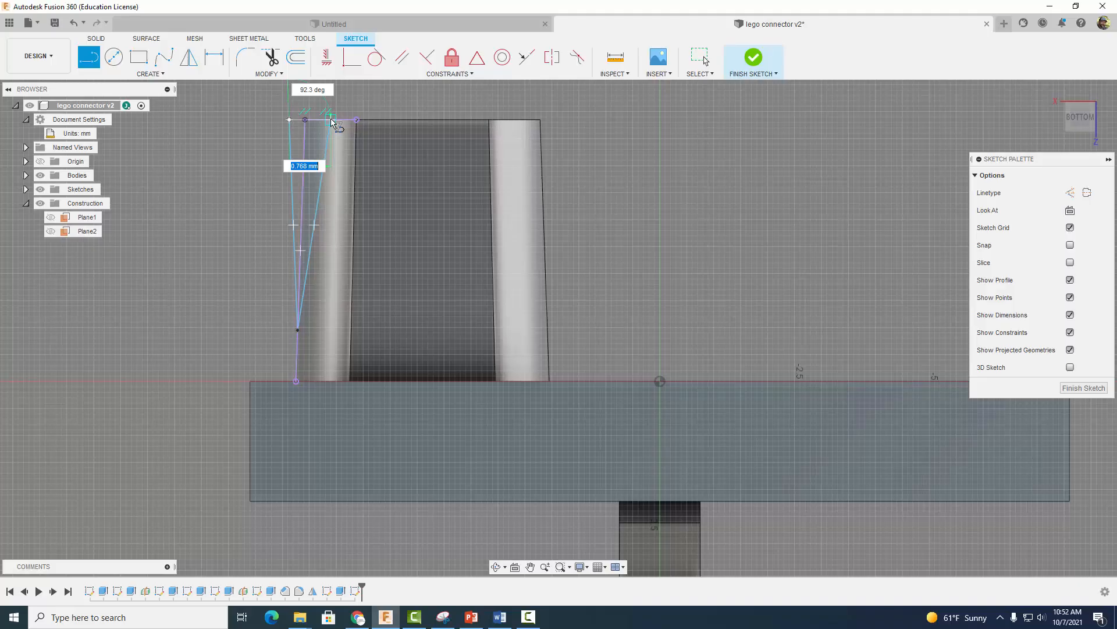
pyautogui.click(331, 121)
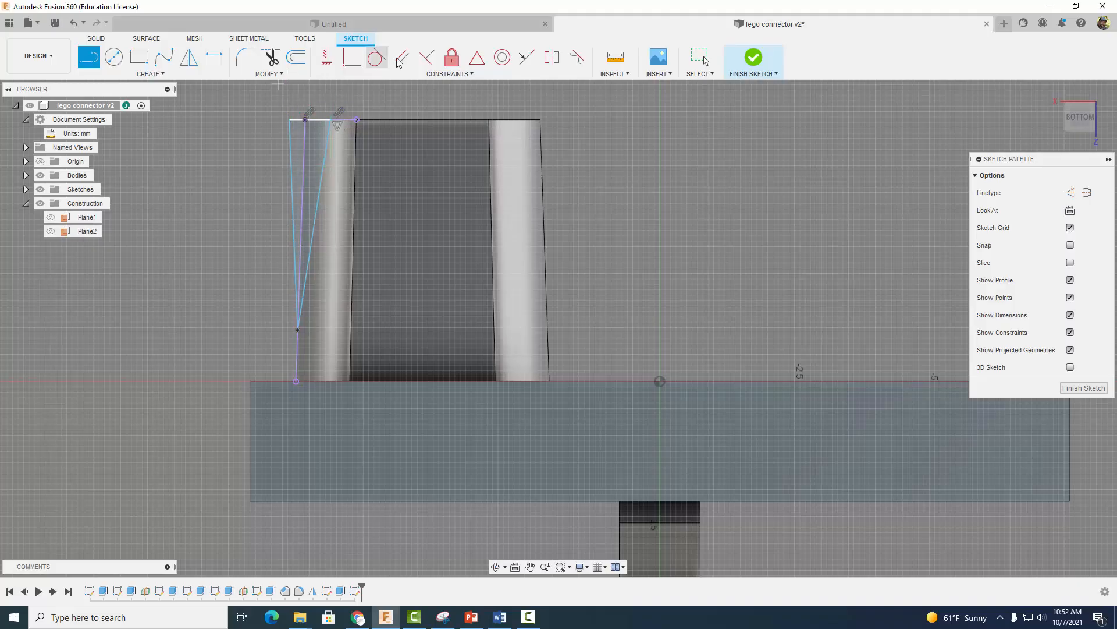
pyautogui.click(426, 57)
pyautogui.click(289, 142)
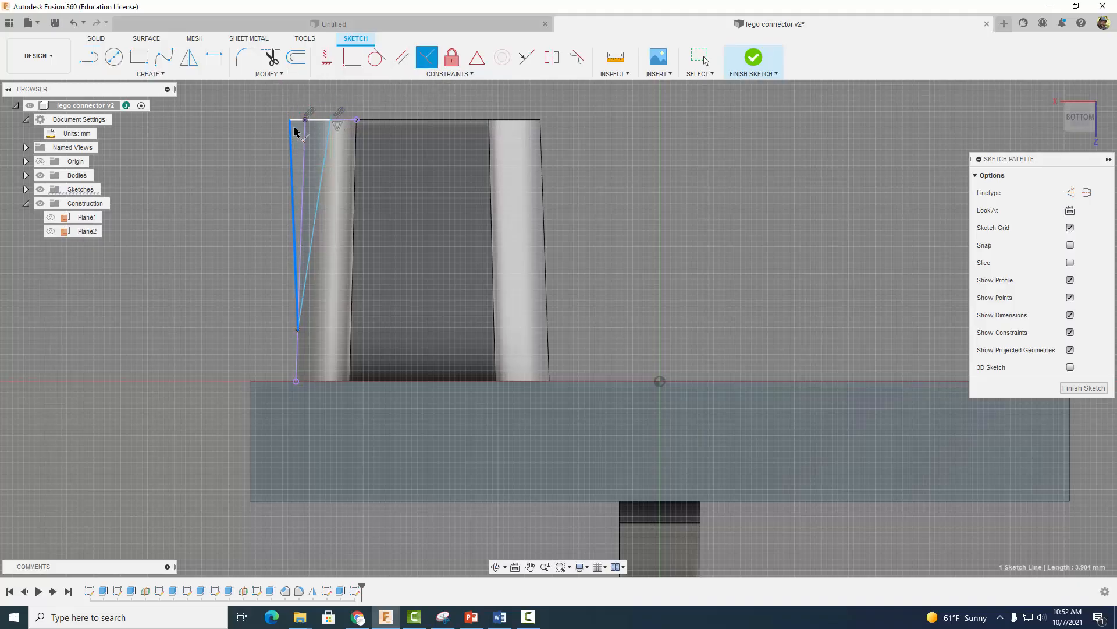
pyautogui.click(302, 121)
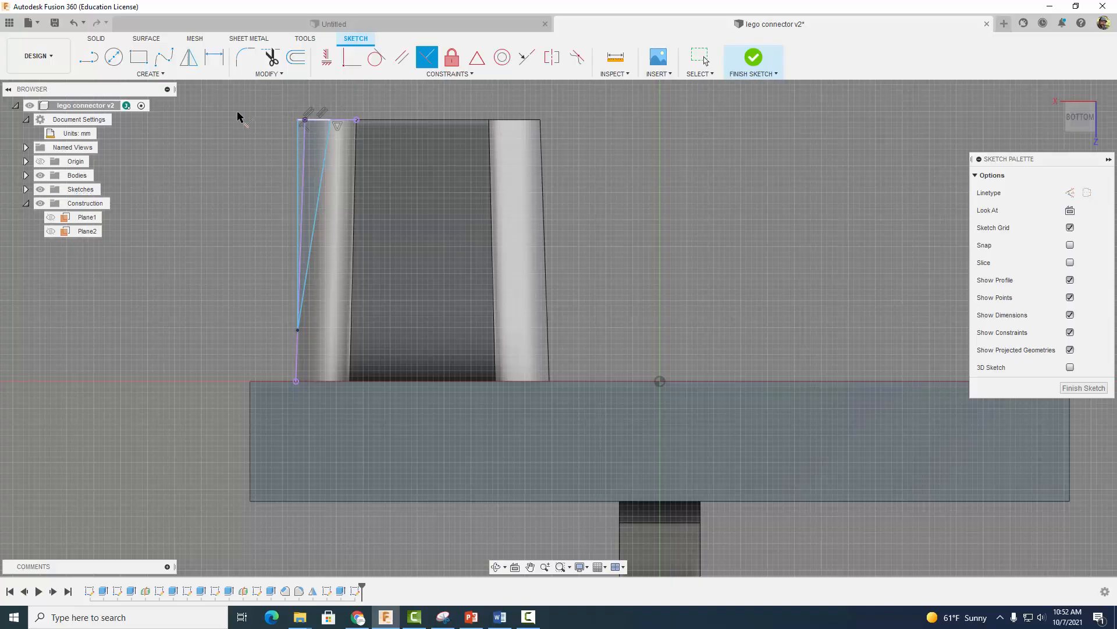
# Step: Dimension the wedge's outer vertical line to 3.8 mm
pyautogui.press('d')
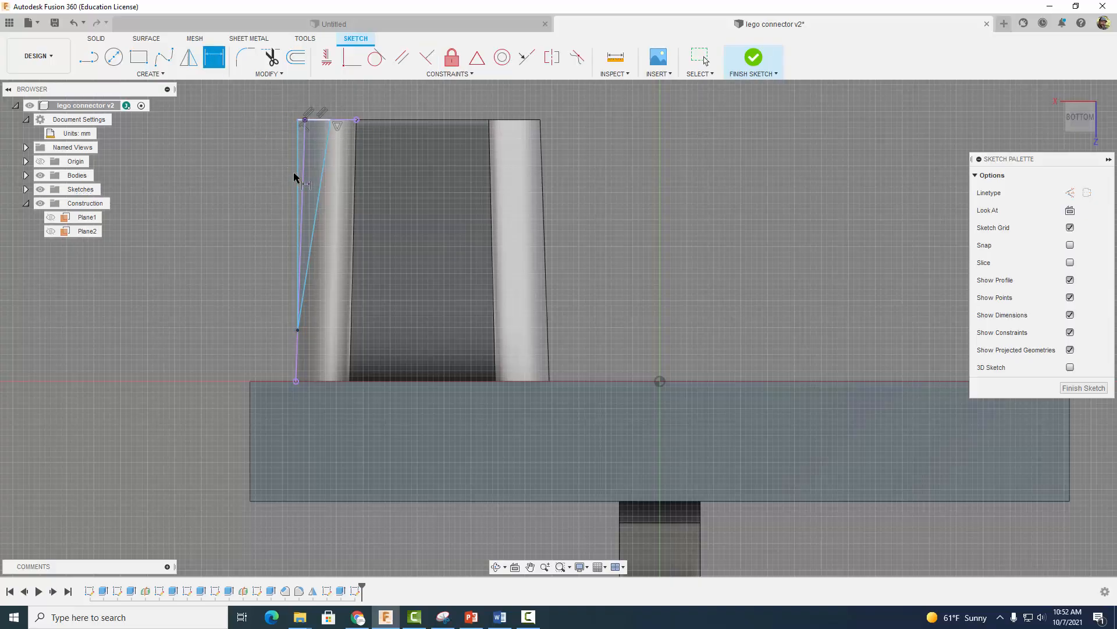
pyautogui.click(296, 177)
pyautogui.click(242, 190)
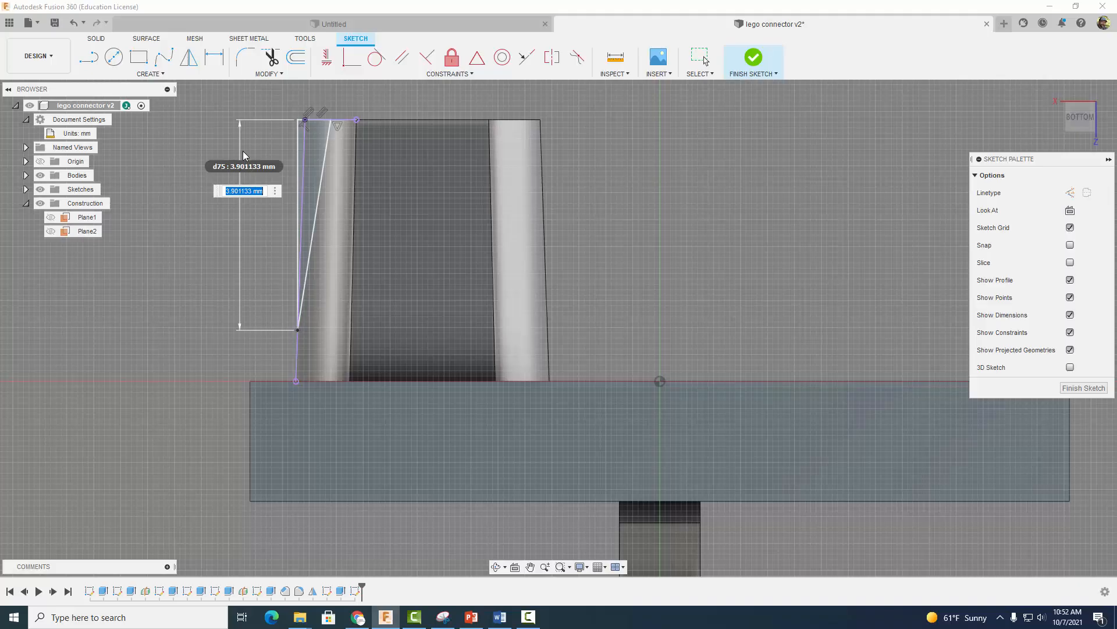
pyautogui.write('3.8')
pyautogui.press('Return')
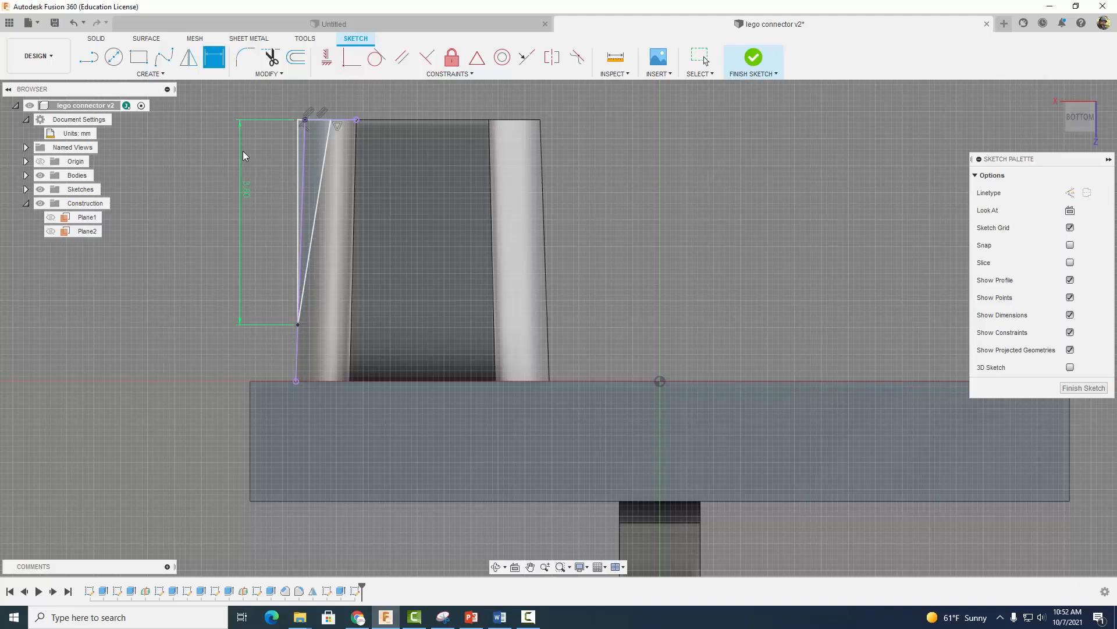
# Step: Try to dimension the distance from the wedge's lower point to the base of the stud's projected side edge
pyautogui.click(297, 324)
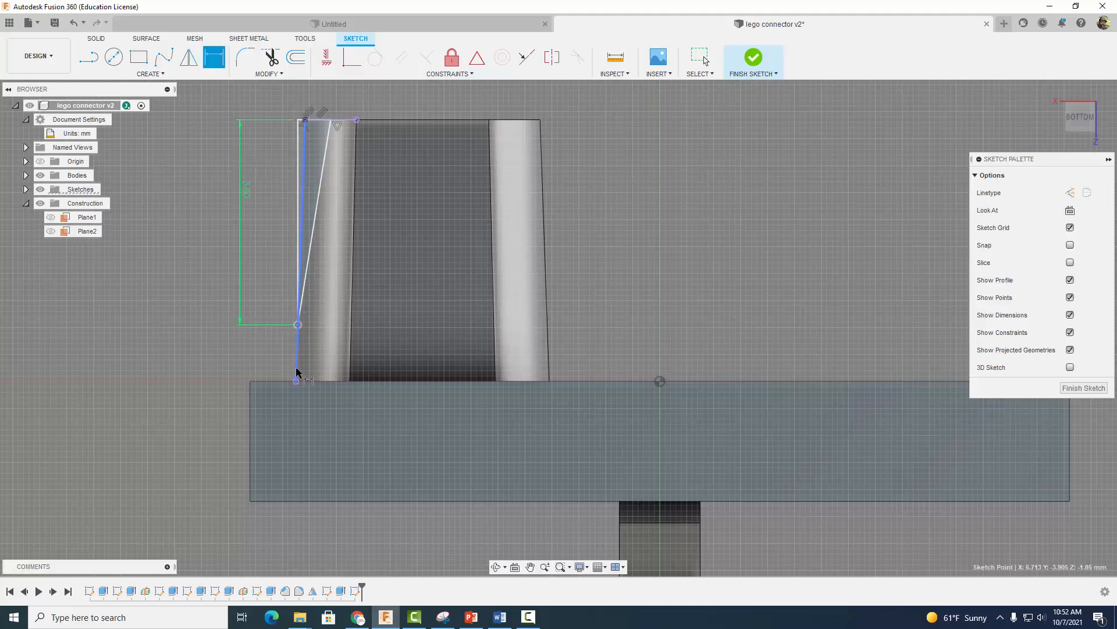
pyautogui.click(296, 381)
pyautogui.click(261, 356)
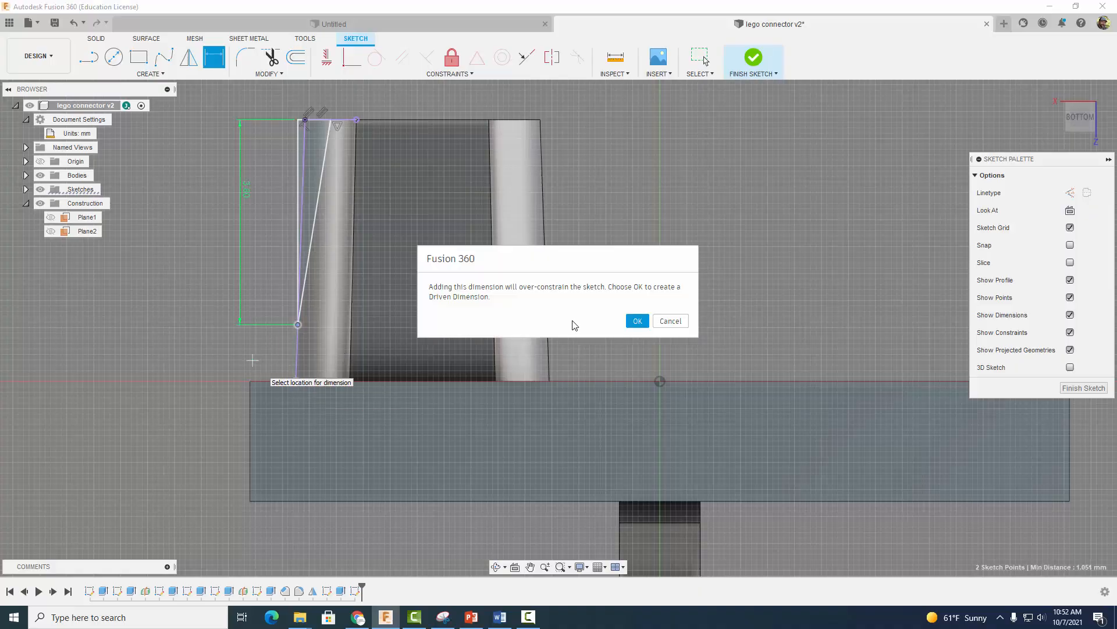
pyautogui.click(671, 320)
pyautogui.scroll(3, 333, 149)
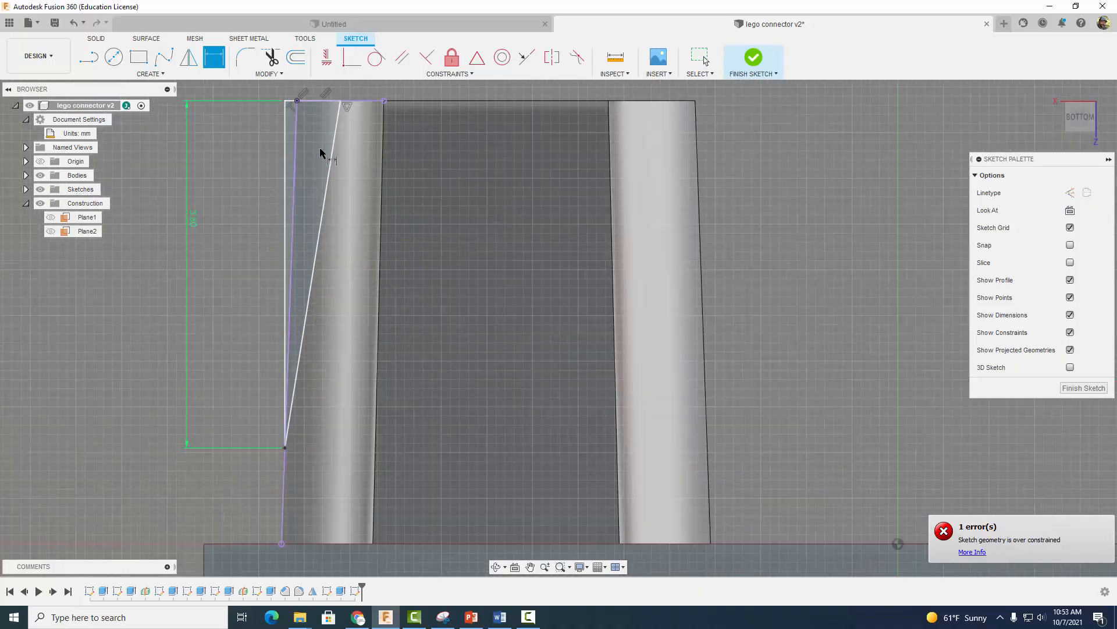
# Step: Try to dimension the length of the wedge's top line
pyautogui.scroll(-3, 329, 138)
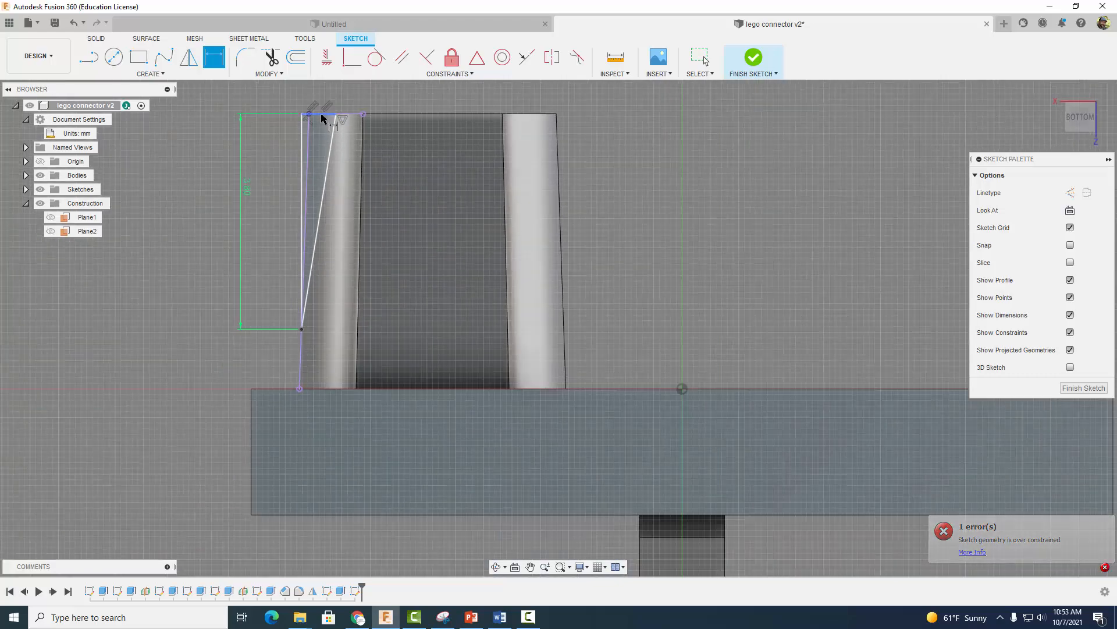
pyautogui.click(317, 114)
pyautogui.click(320, 96)
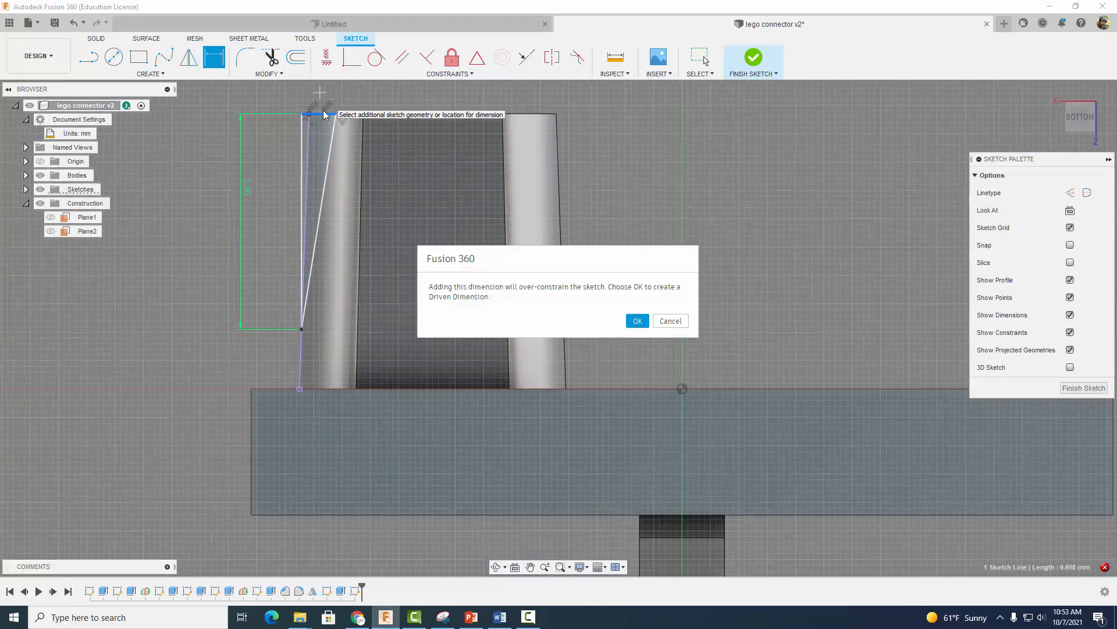
pyautogui.click(669, 322)
pyautogui.moveTo(591, 182); pyautogui.dragTo(636, 309, button='middle')
pyautogui.scroll(3, 382, 207)
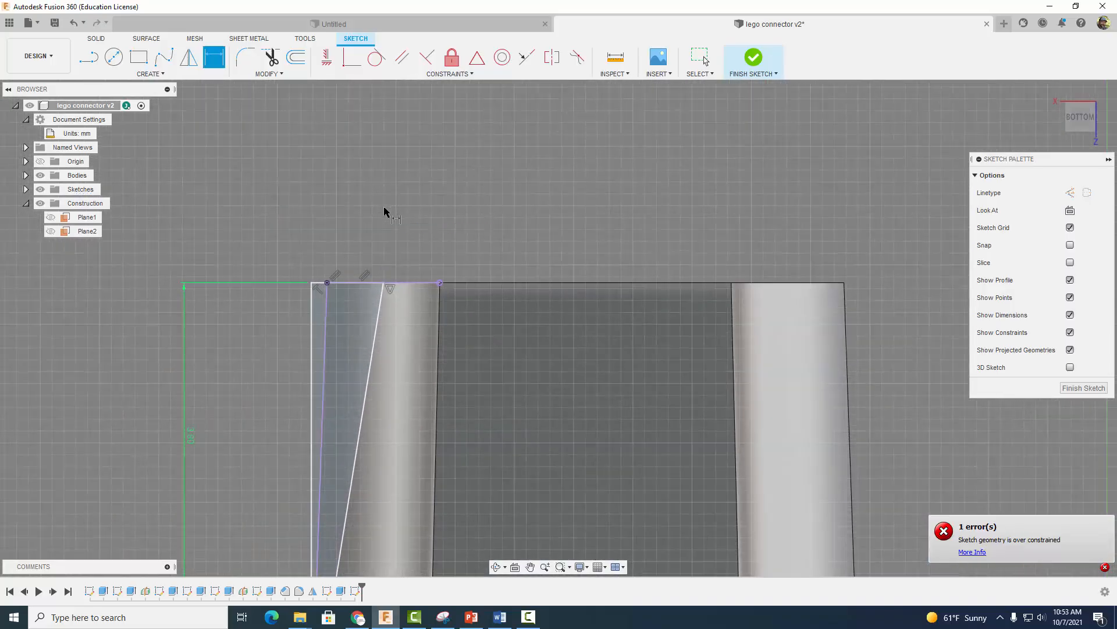
pyautogui.scroll(-3, 384, 209)
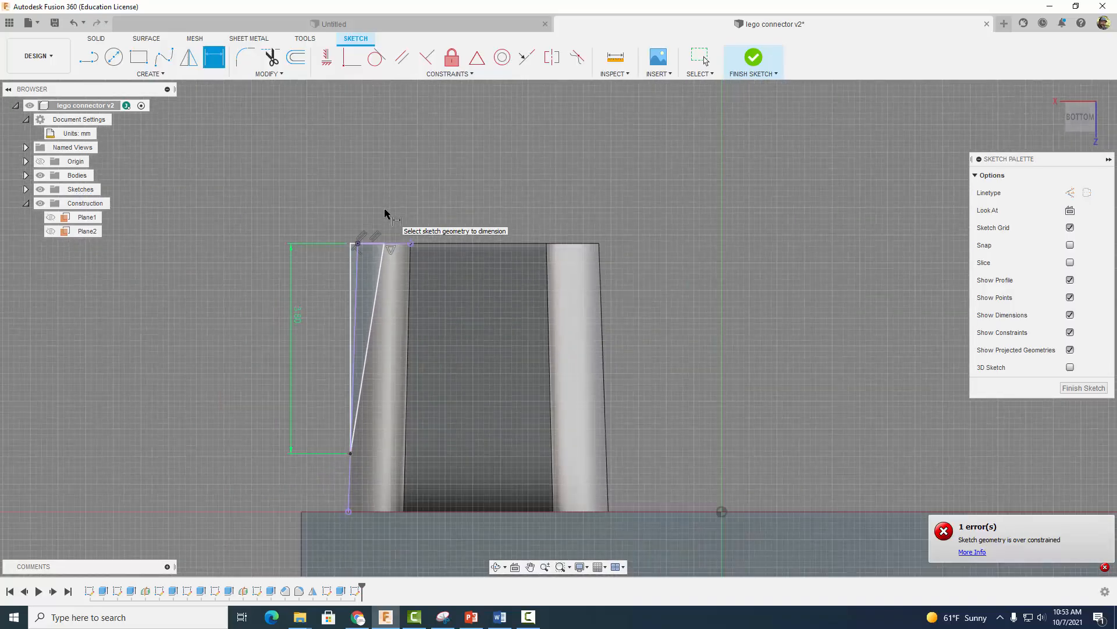
# Step: Try to dimension the angle between the wedge's slanted line and its vertical line
pyautogui.click(375, 311)
pyautogui.click(351, 299)
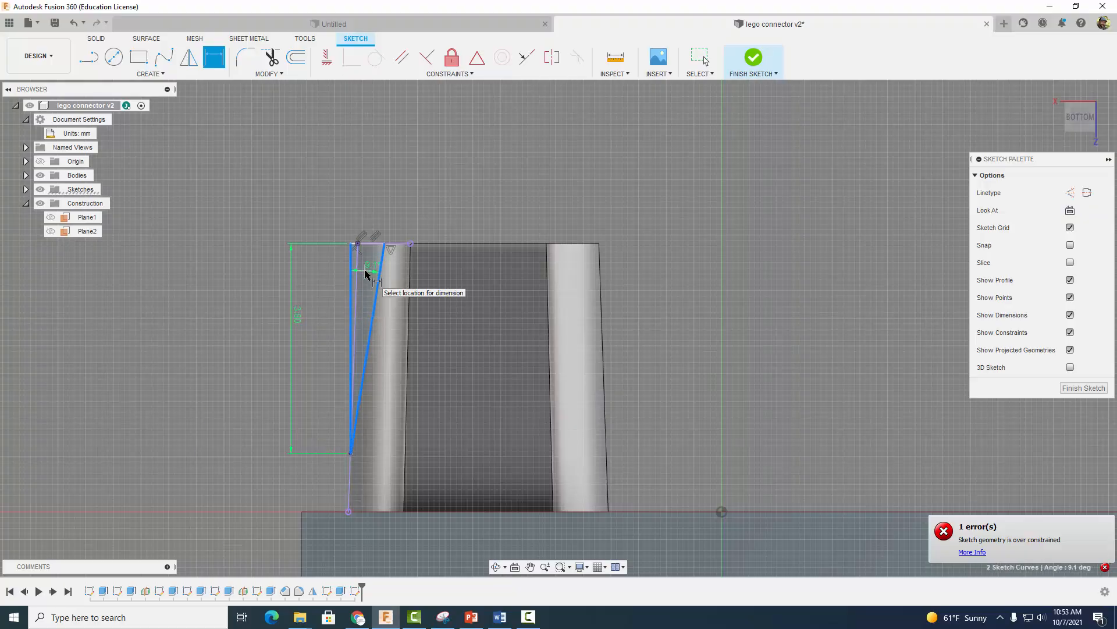
pyautogui.click(364, 268)
pyautogui.click(670, 319)
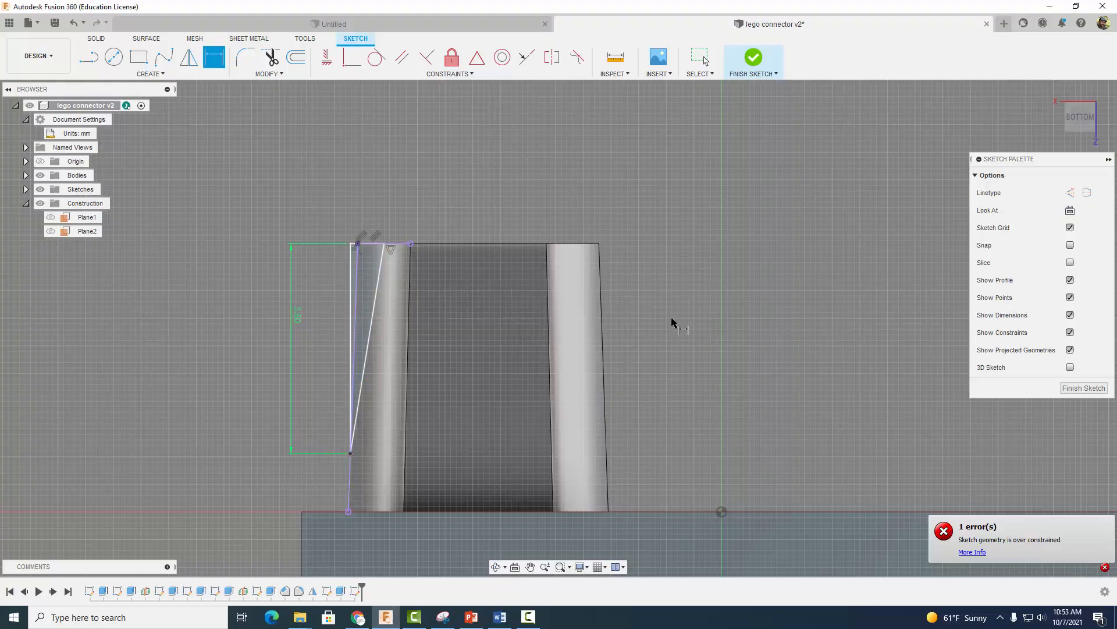
pyautogui.scroll(-2, 729, 218)
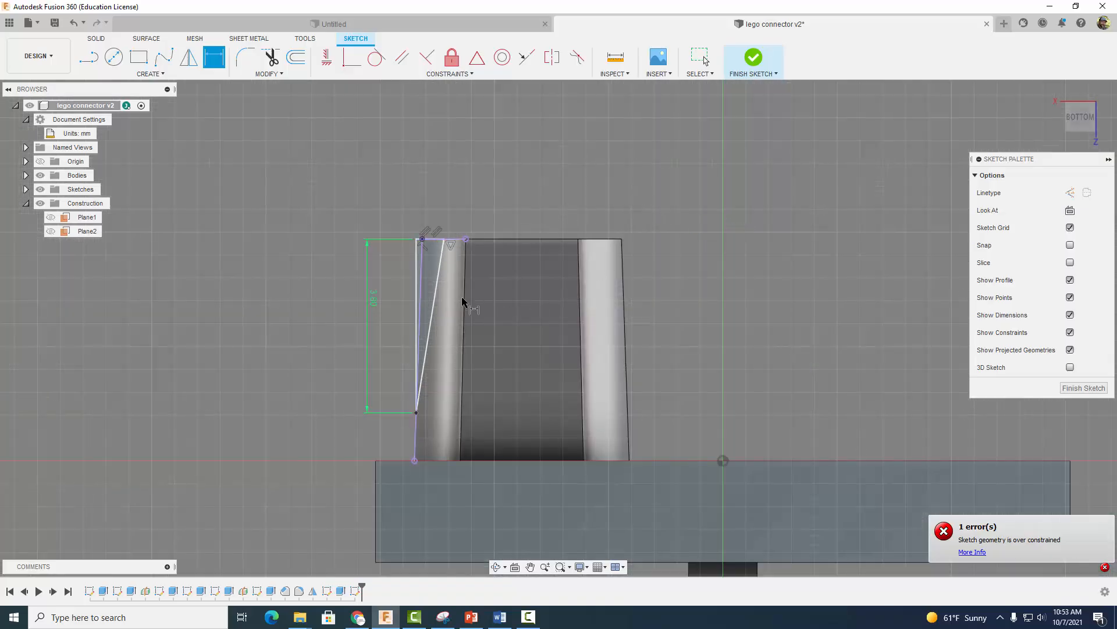
# Step: Finish the sketch and extrude both wedge profiles as a cut into the stud with the extent set to All
pyautogui.click(753, 60)
pyautogui.keyDown('shift'); pyautogui.moveTo(726, 187); pyautogui.dragTo(740, 196, button='middle'); pyautogui.keyUp('shift')
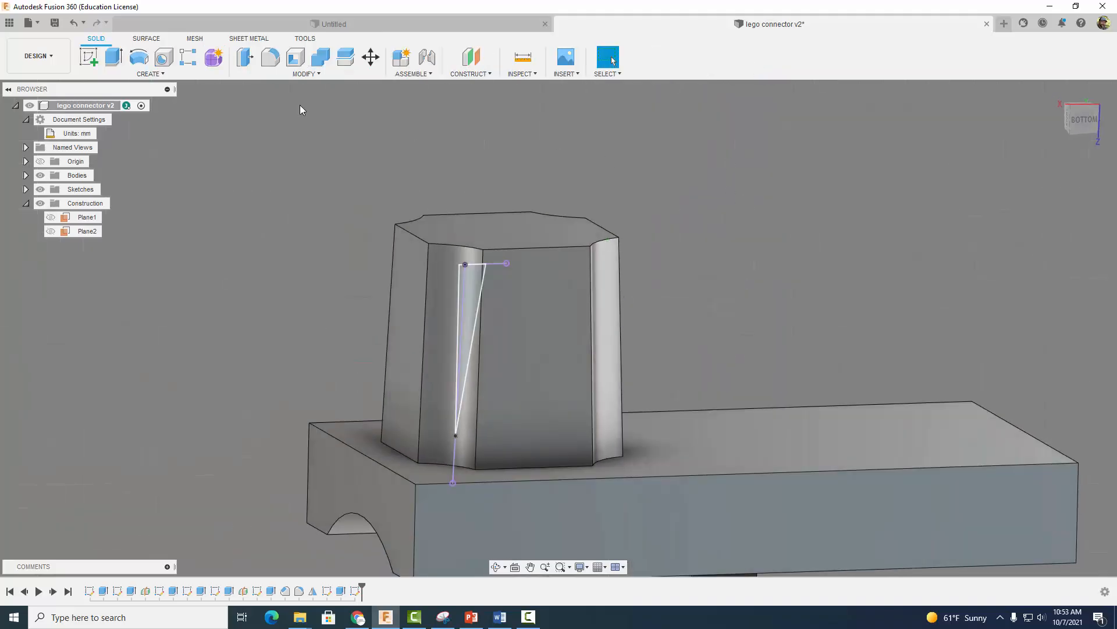
pyautogui.click(113, 56)
pyautogui.click(479, 298)
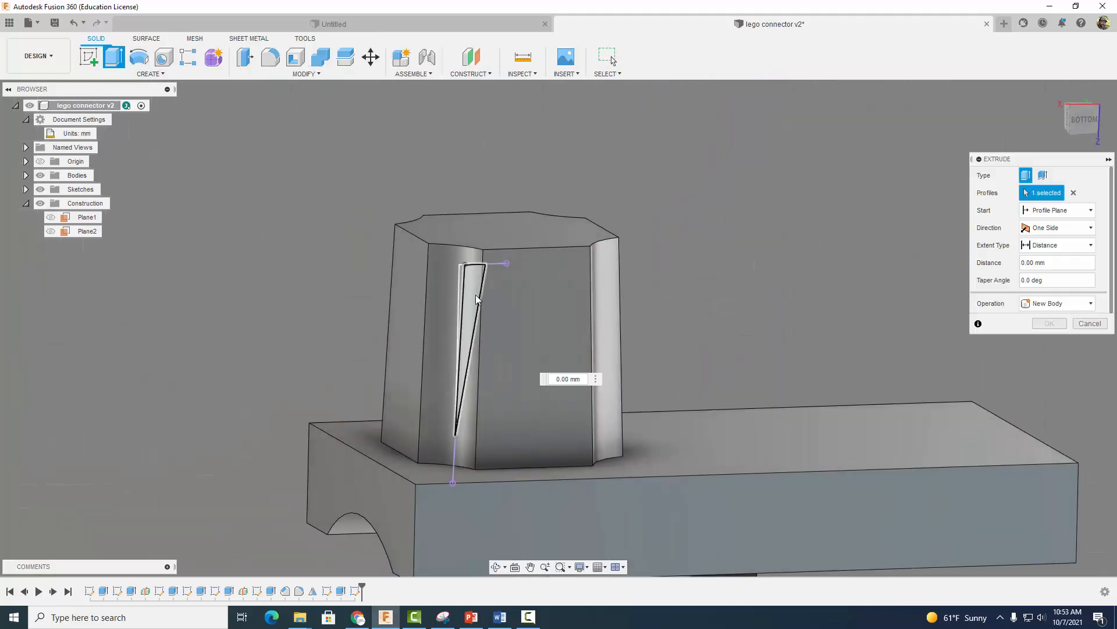
pyautogui.click(464, 285)
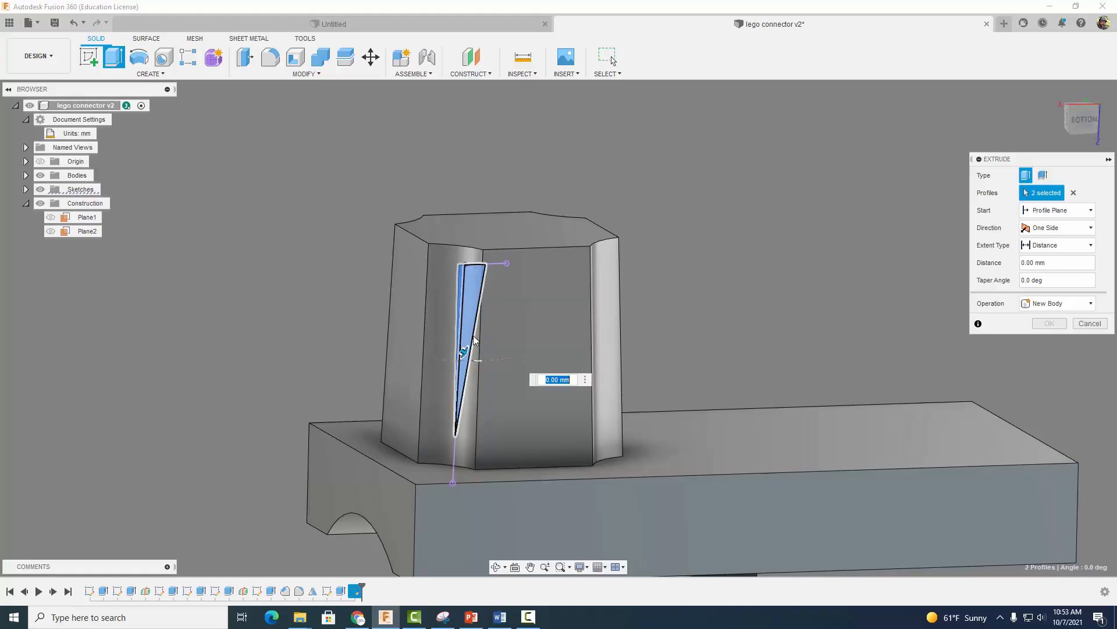
pyautogui.moveTo(474, 352); pyautogui.dragTo(358, 291)
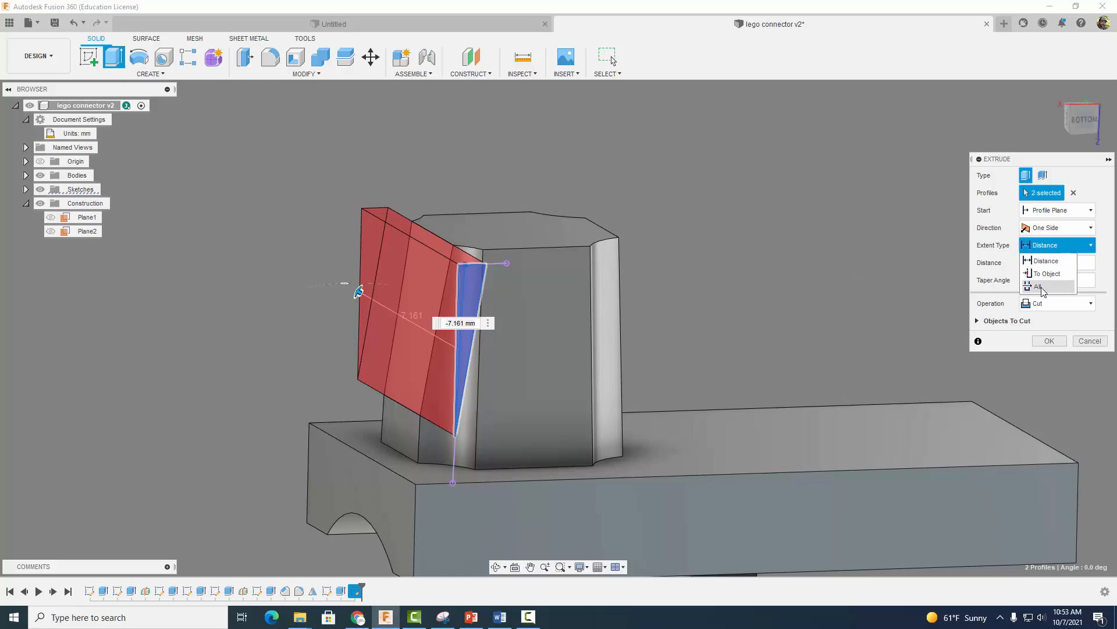
pyautogui.click(1038, 286)
pyautogui.click(1049, 340)
# Step: Sketch a 3 mm diameter circle near the centre of the stud's top face
pyautogui.keyDown('shift'); pyautogui.moveTo(1050, 340); pyautogui.dragTo(805, 263, button='middle'); pyautogui.keyUp('shift')
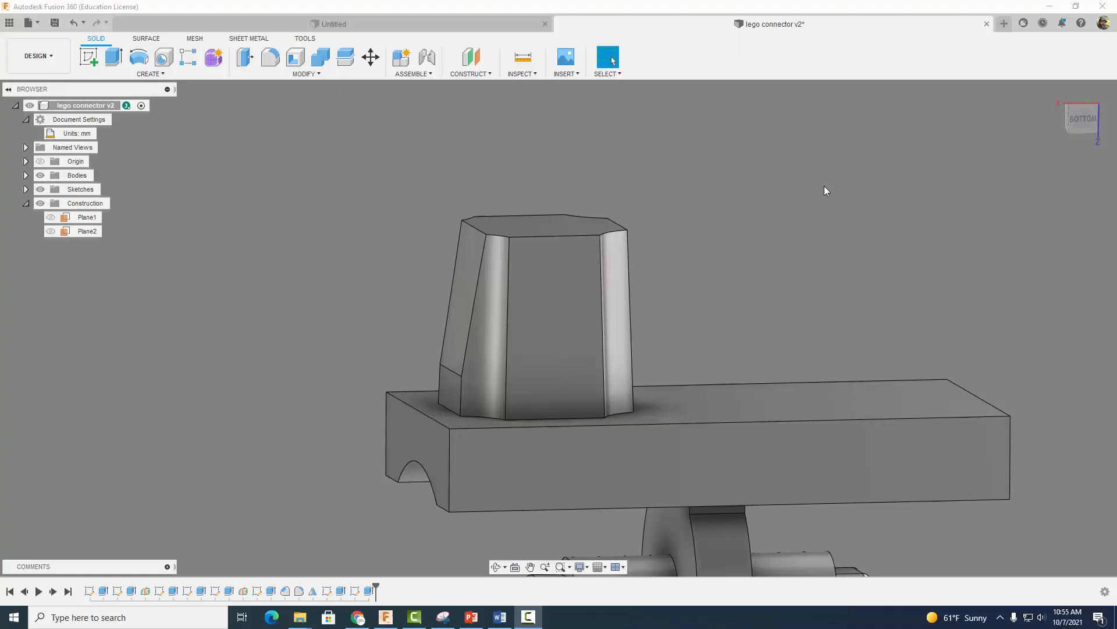
pyautogui.scroll(-2, 826, 186)
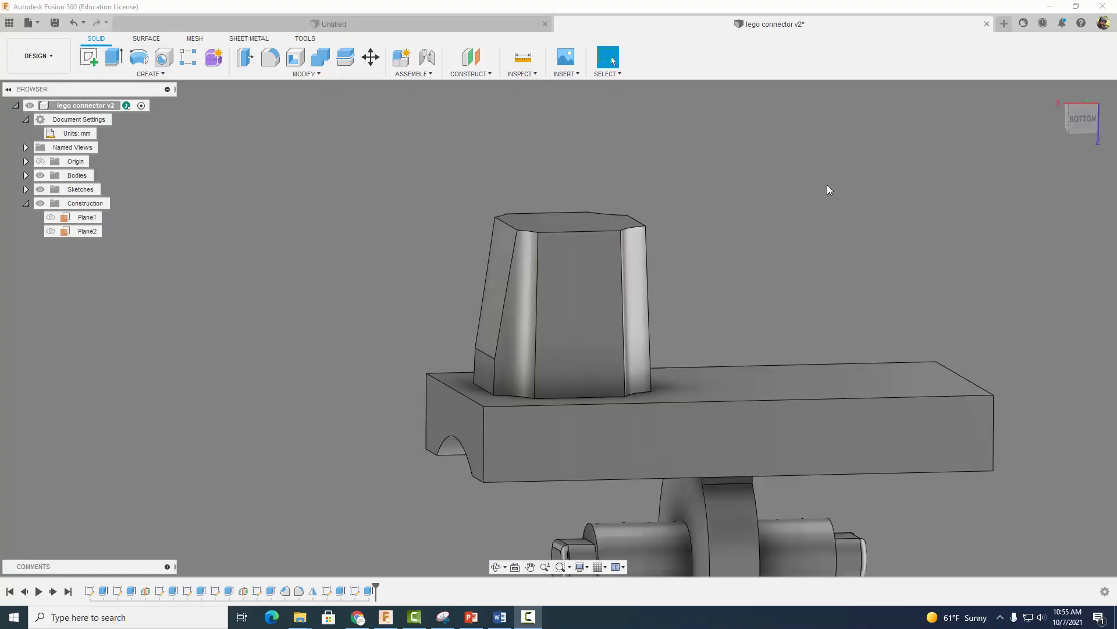
pyautogui.click(592, 219)
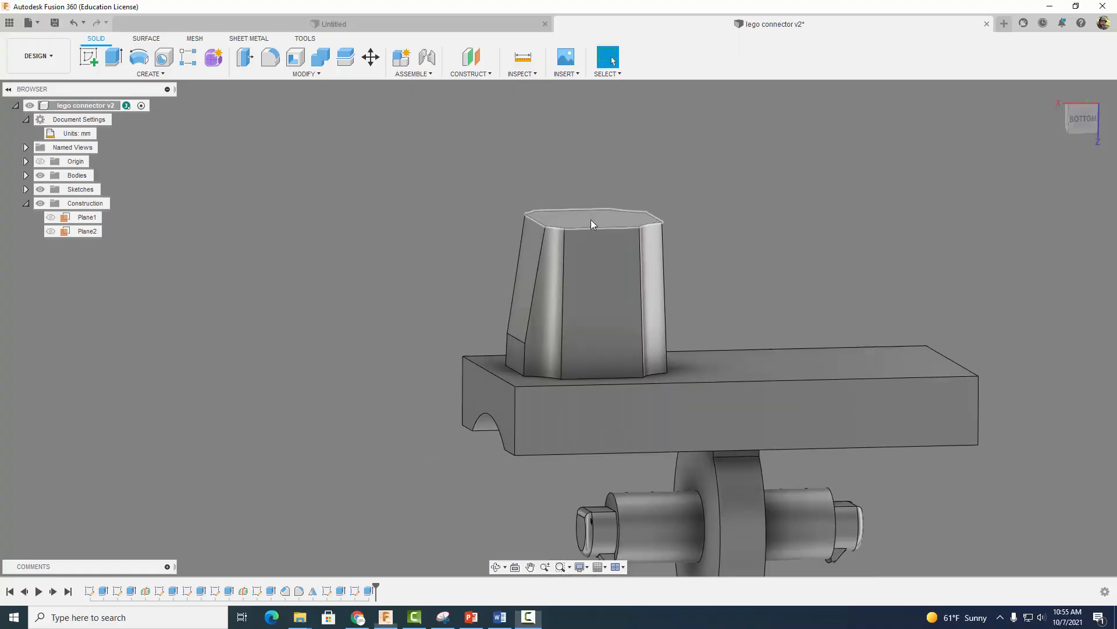
pyautogui.click(87, 58)
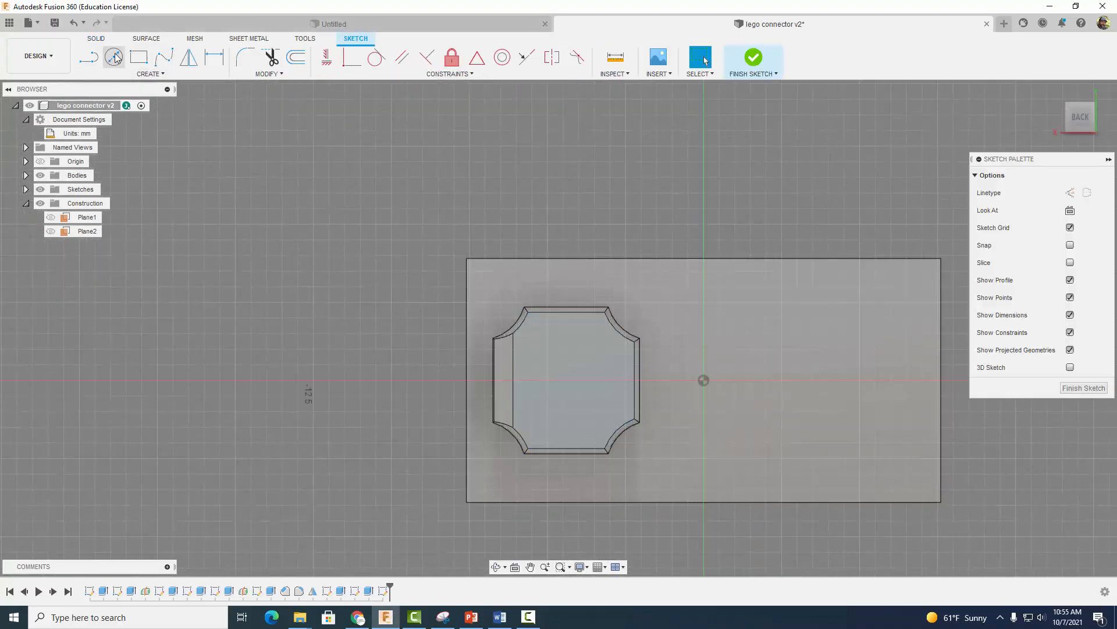
pyautogui.click(114, 56)
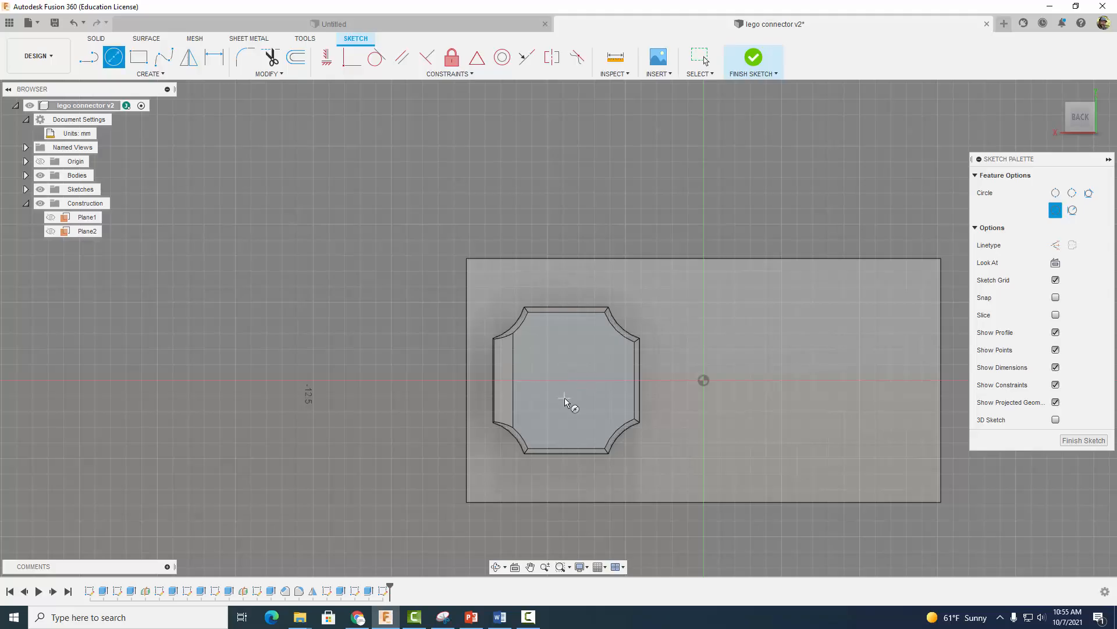
pyautogui.click(568, 381)
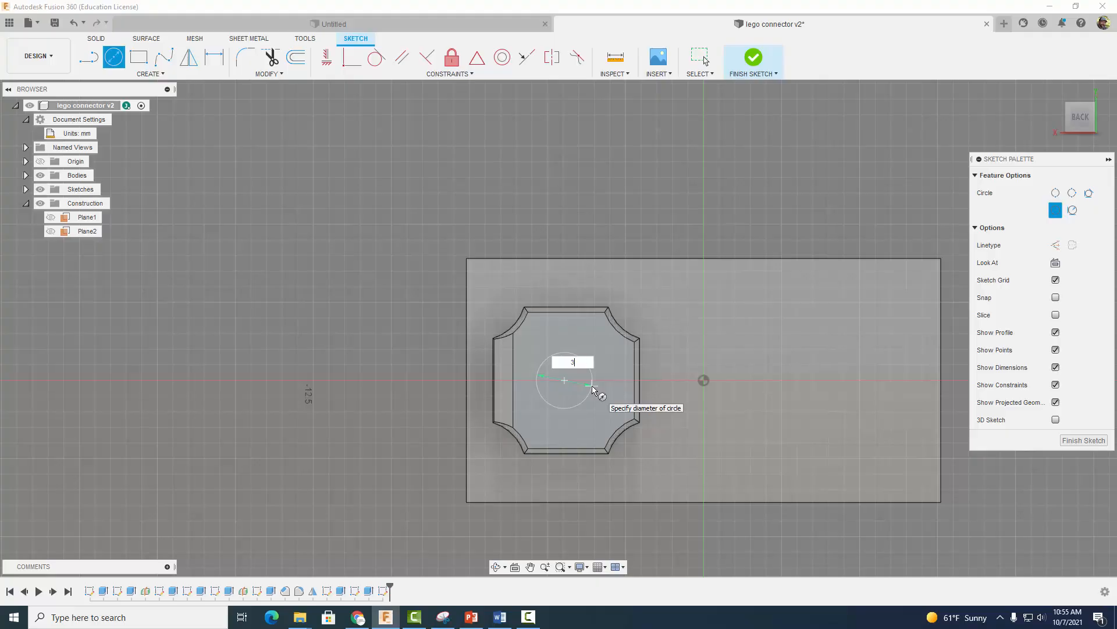
pyautogui.write('3')
pyautogui.press('Tab')
pyautogui.press('Return')
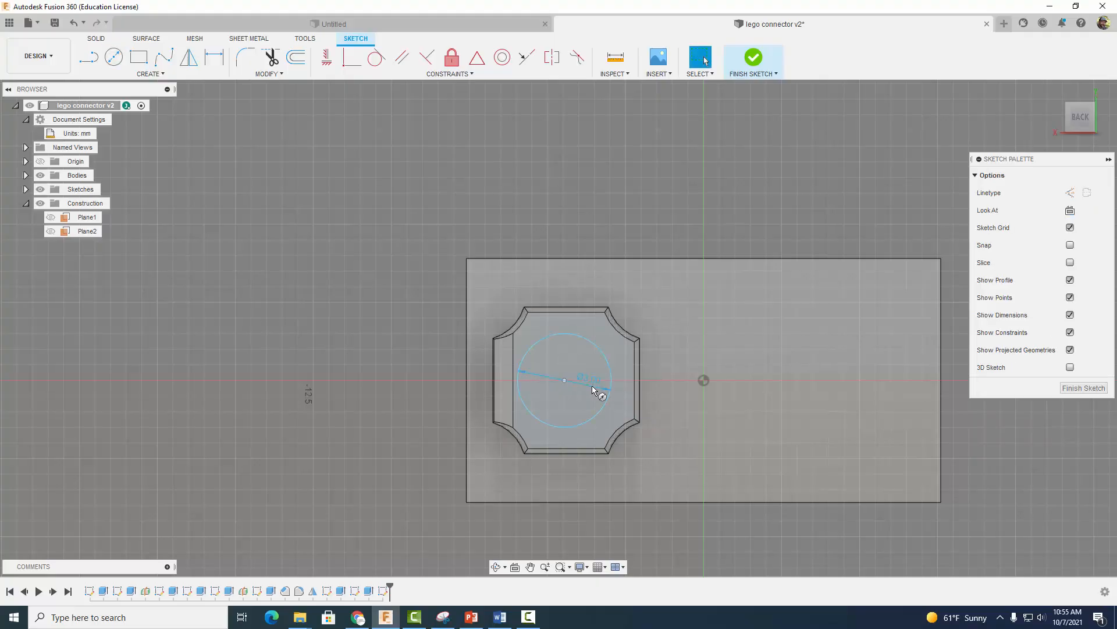
# Step: Dimension the circle's centre at 2.35 mm from the stud's upper straight base edge
pyautogui.click(212, 58)
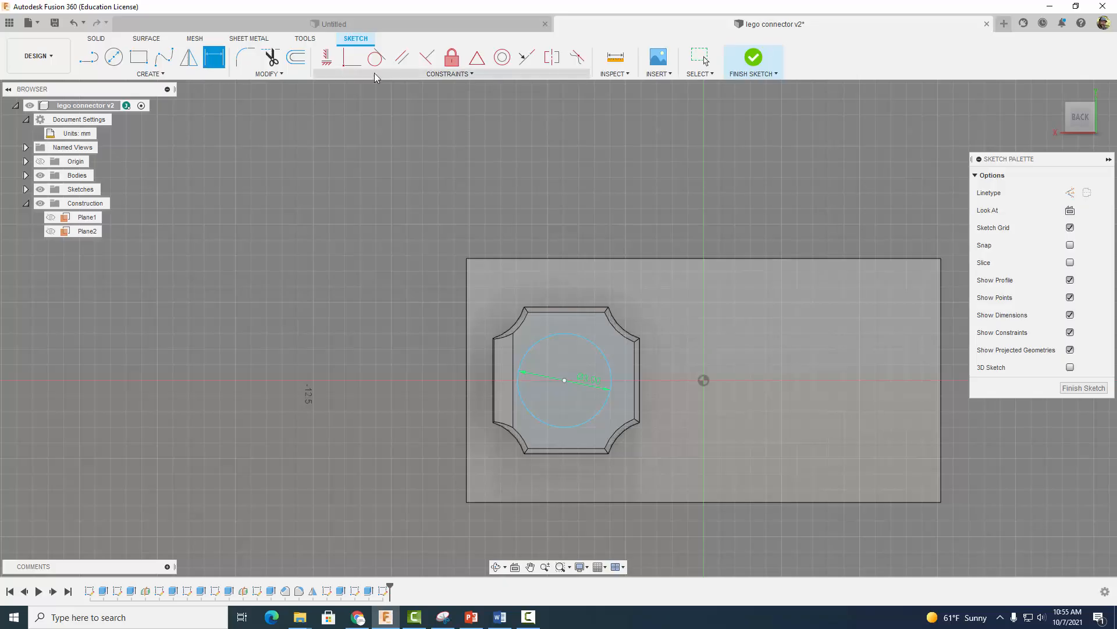
pyautogui.click(569, 307)
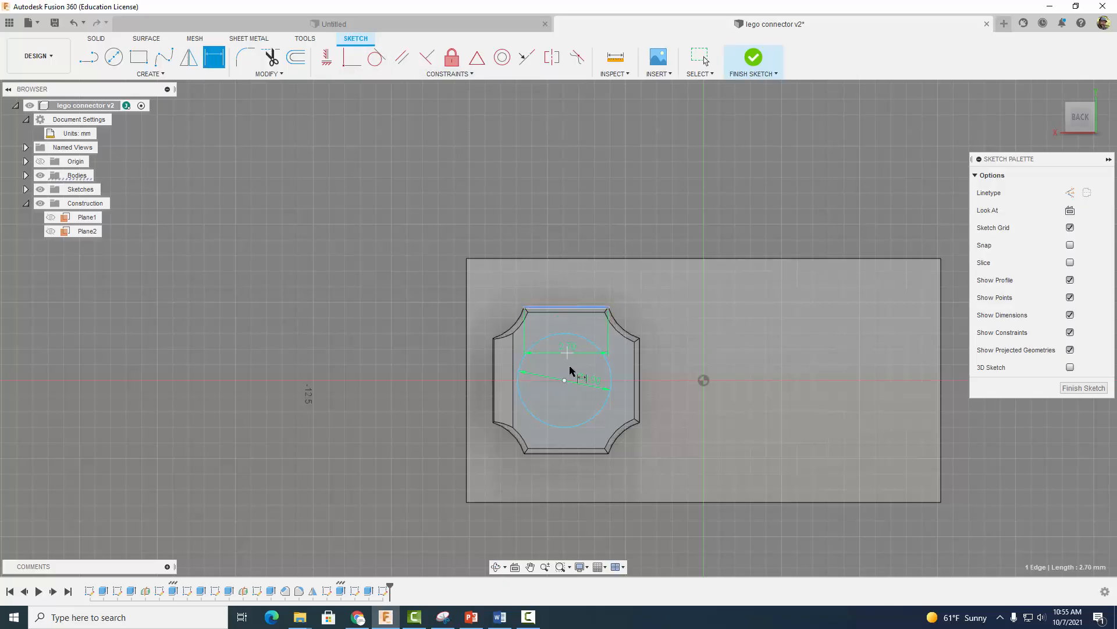
pyautogui.click(562, 380)
pyautogui.click(394, 367)
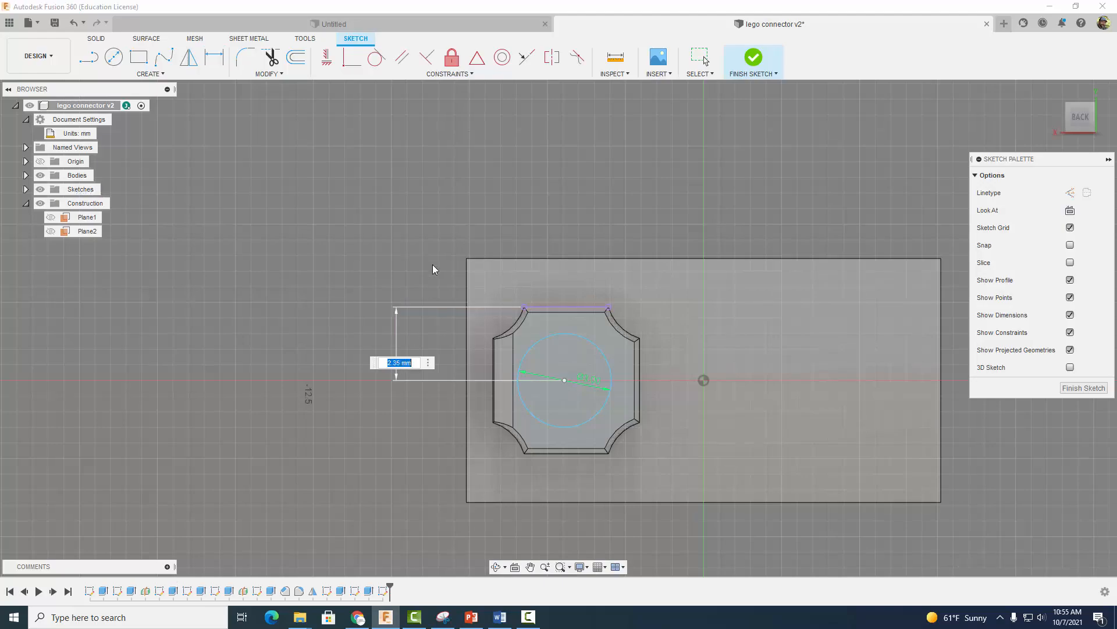
pyautogui.press('Return')
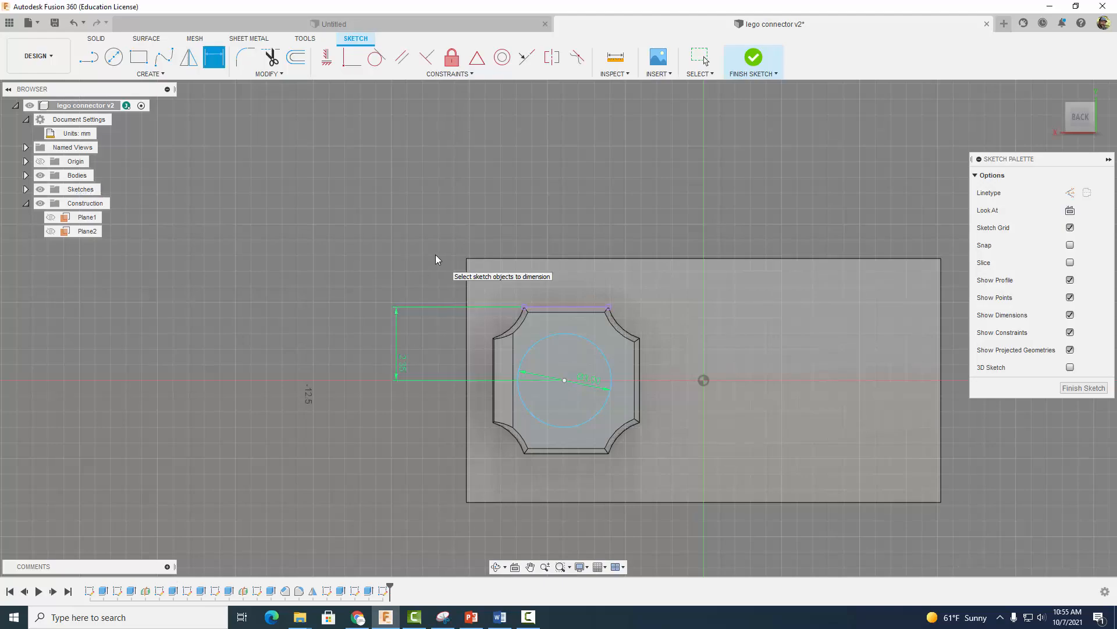
# Step: Dimension the circle's centre horizontally at 2.376 mm from the stud's outer base edge on the wedge-cut side
pyautogui.click(494, 364)
pyautogui.click(564, 380)
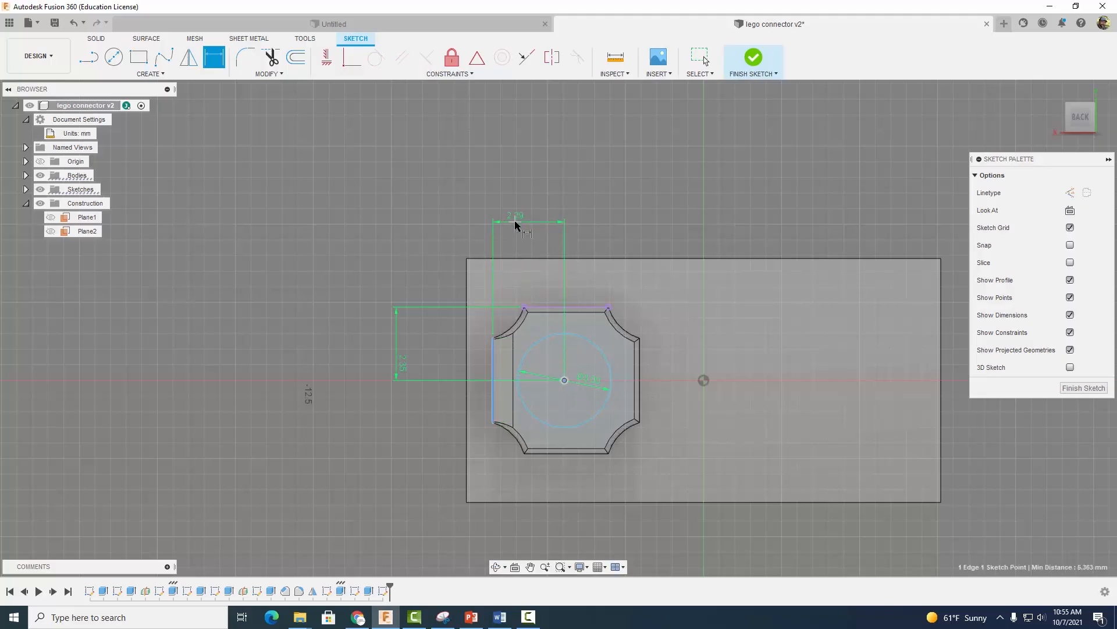
pyautogui.click(527, 218)
pyautogui.write('2')
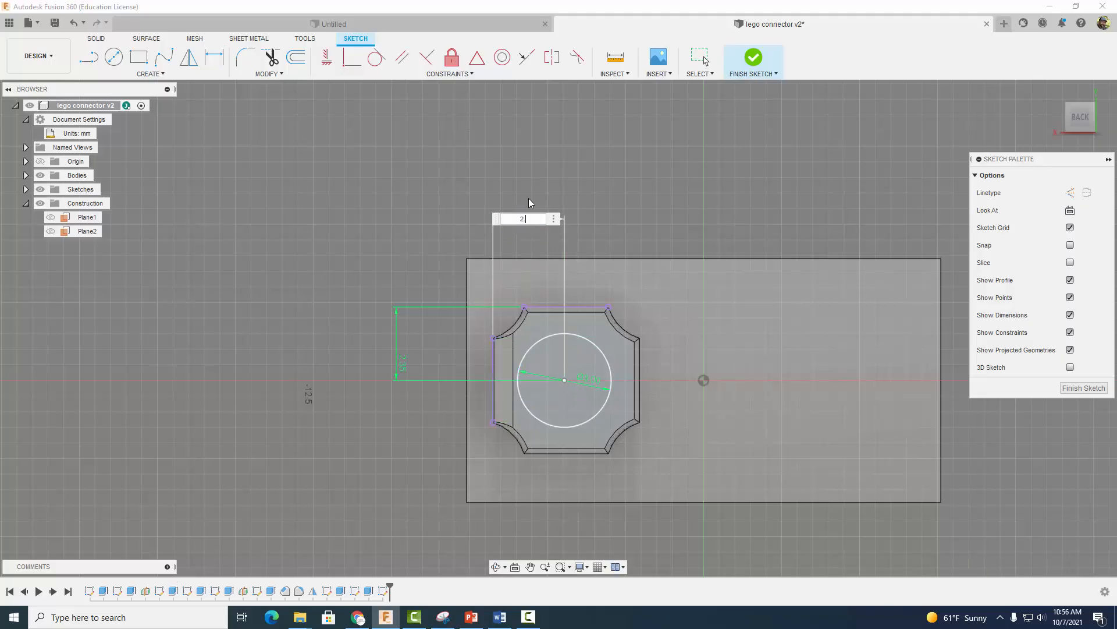
pyautogui.write('.376')
pyautogui.press('Return')
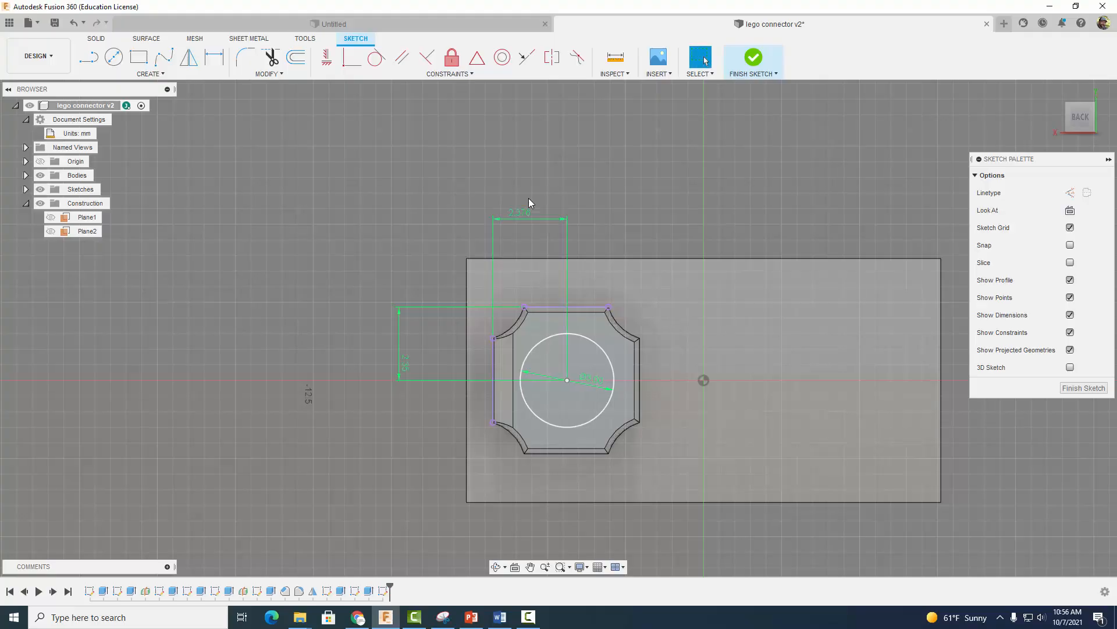
# Step: Draw a vertical chord about 1.64 mm long across the circle's wedge-cut side and trim away the arc outside it
pyautogui.click(89, 56)
pyautogui.scroll(4, 530, 361)
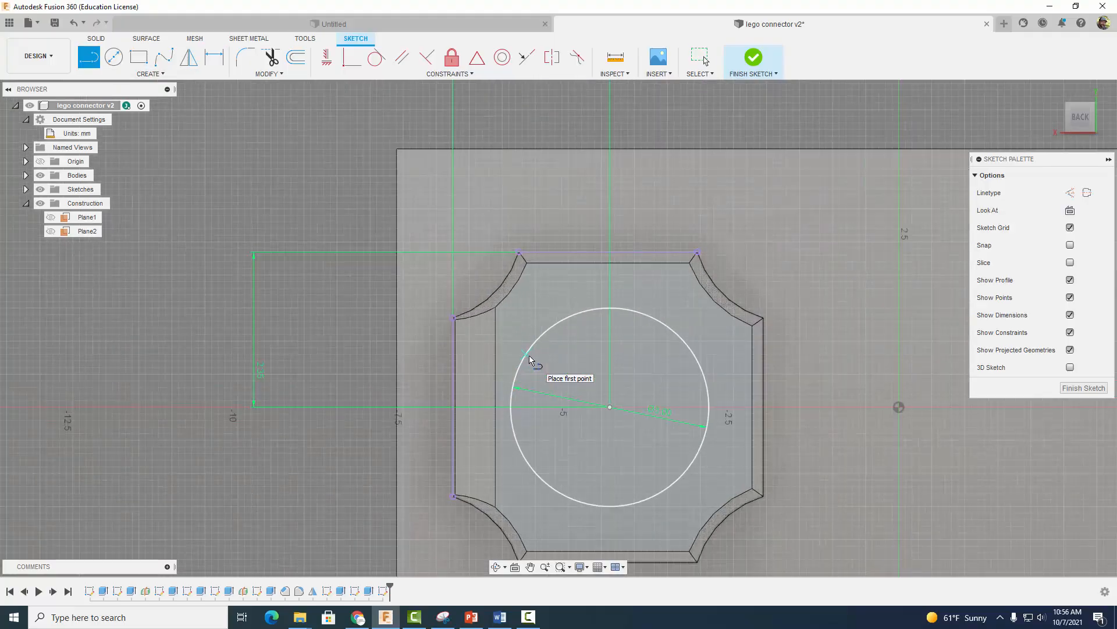
pyautogui.click(527, 354)
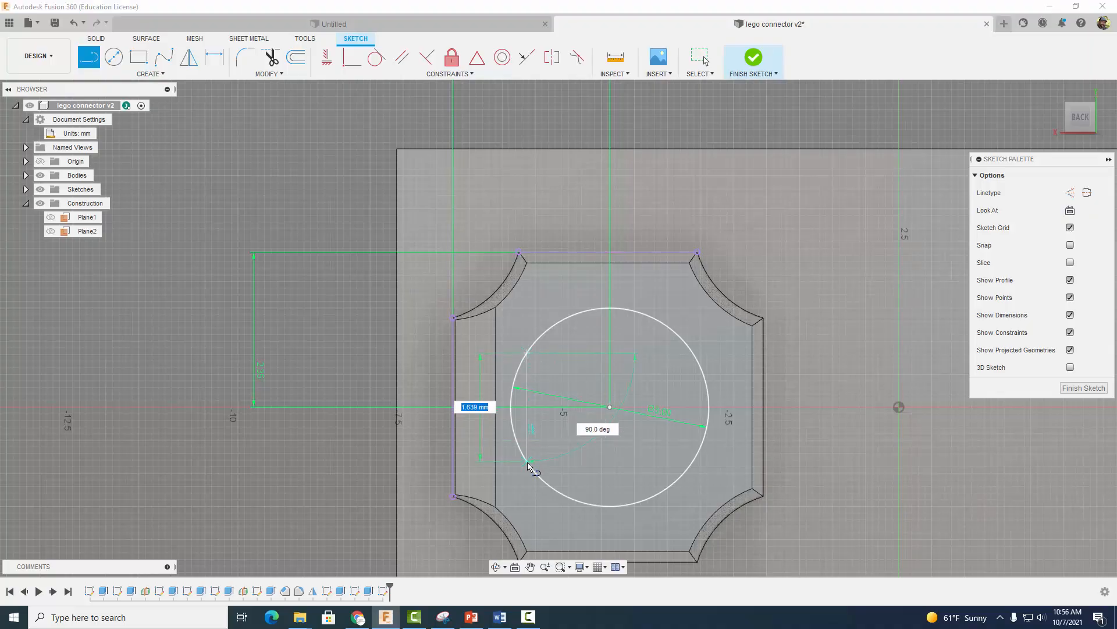
pyautogui.click(528, 460)
pyautogui.click(271, 56)
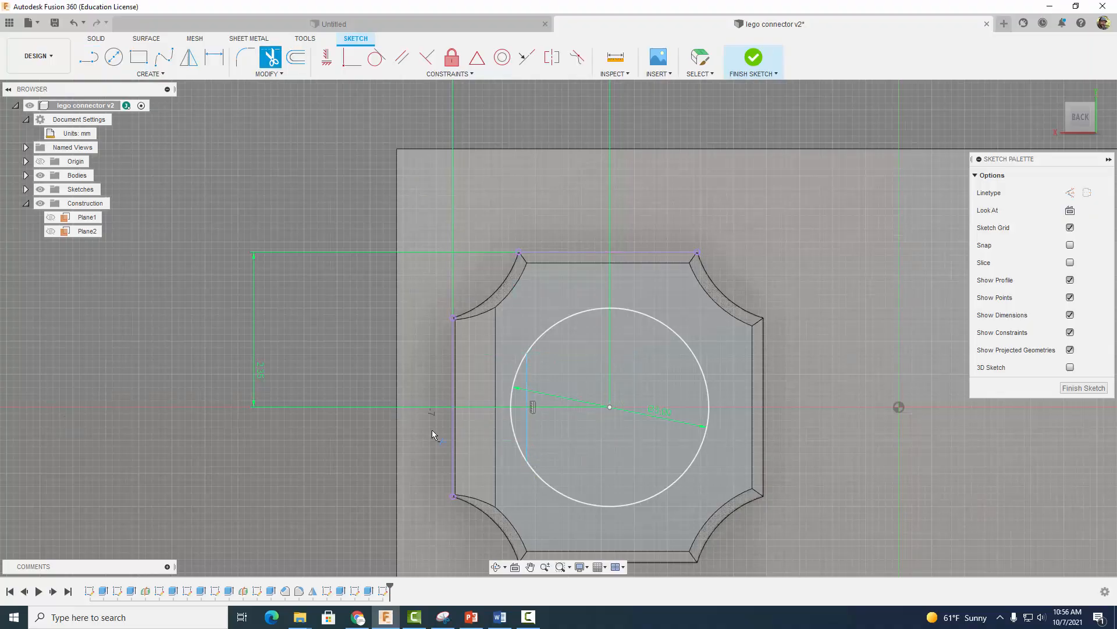
pyautogui.click(512, 399)
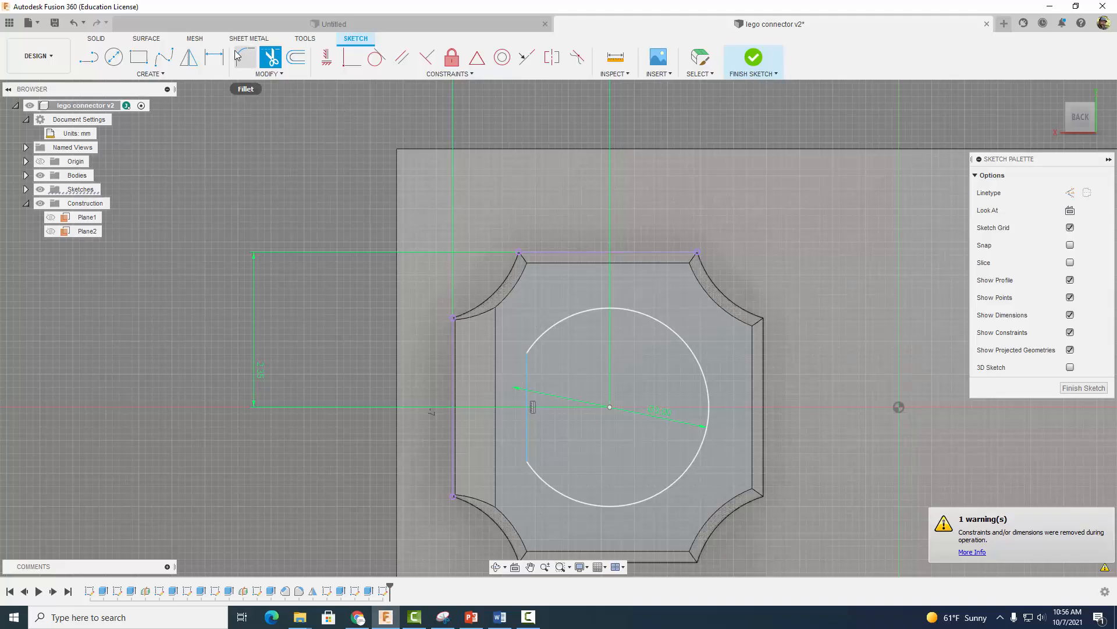
# Step: Dimension the vertical chord's length at 2 mm
pyautogui.click(214, 56)
pyautogui.click(530, 381)
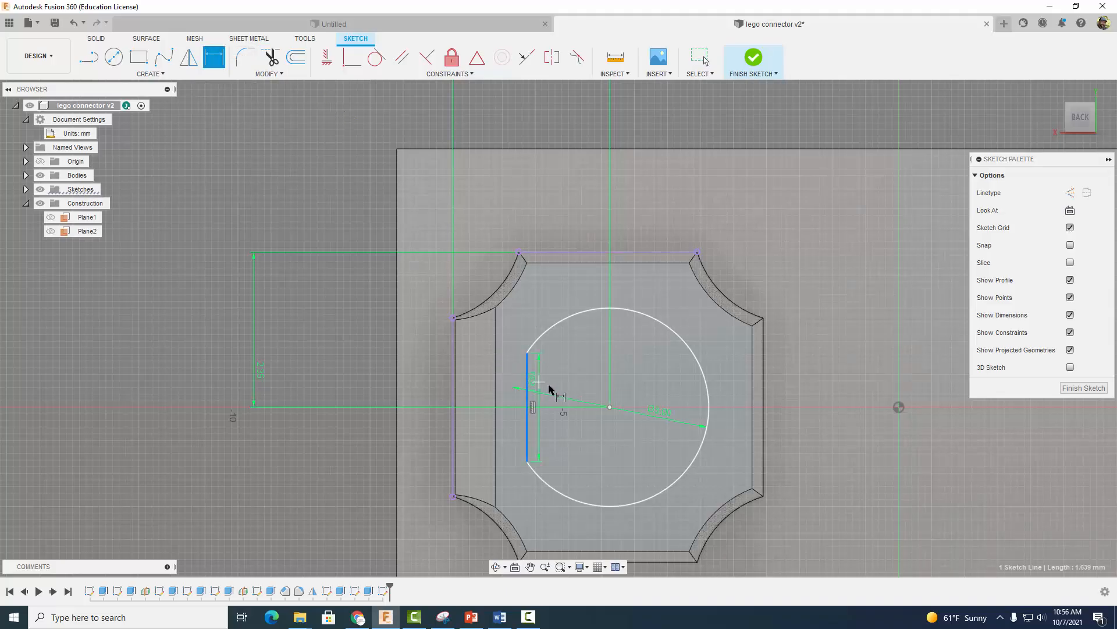
pyautogui.click(557, 362)
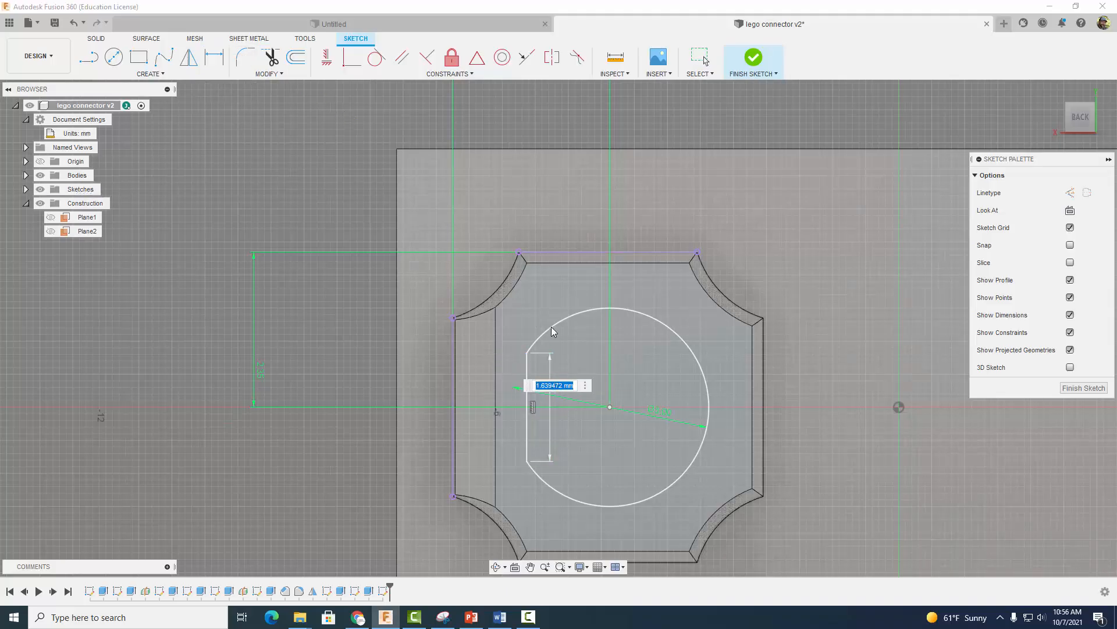
pyautogui.write('2')
pyautogui.press('Return')
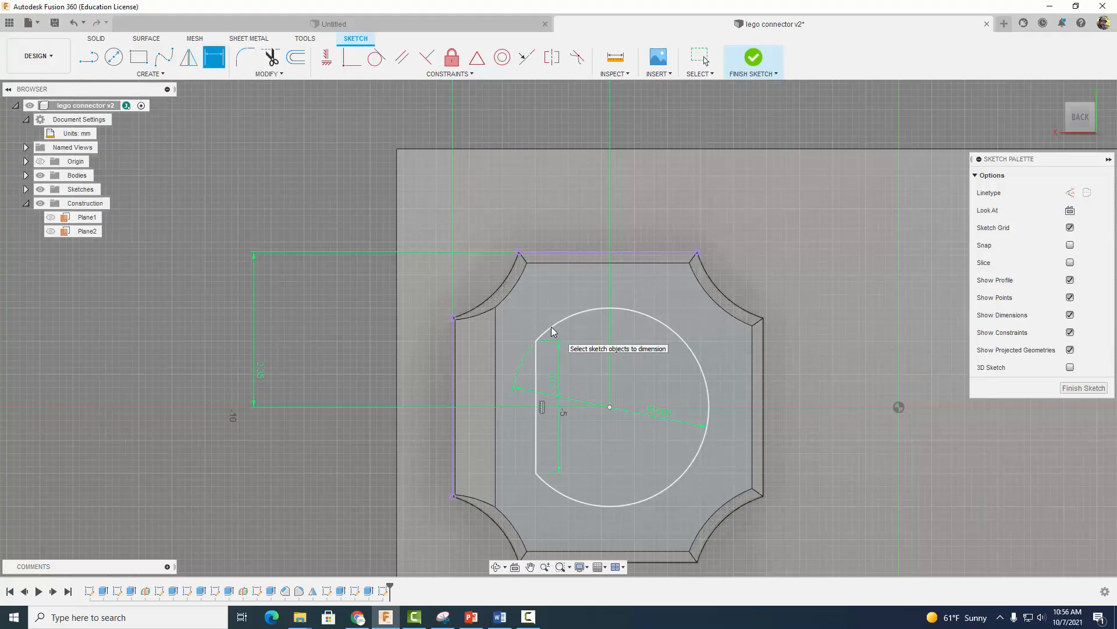
pyautogui.click(536, 341)
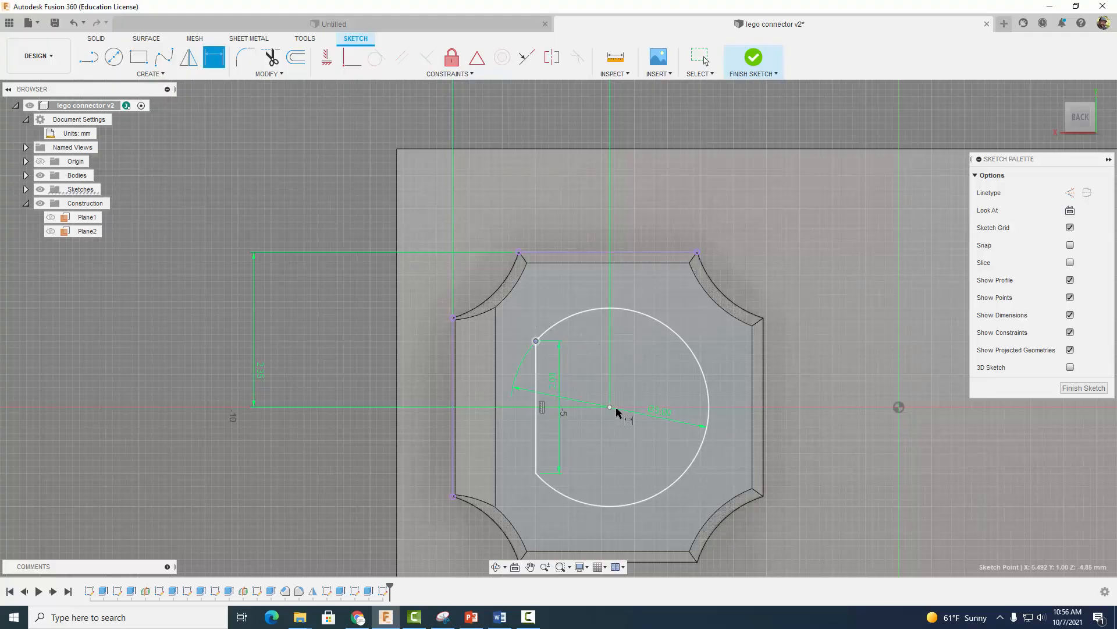
pyautogui.click(610, 406)
pyautogui.click(355, 389)
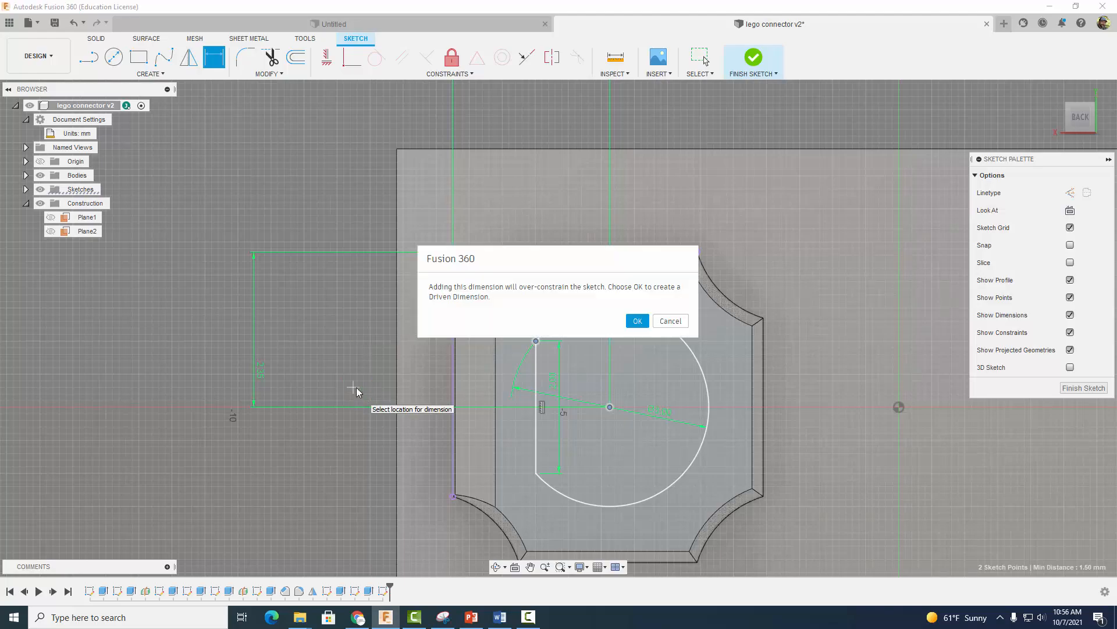
pyautogui.click(656, 321)
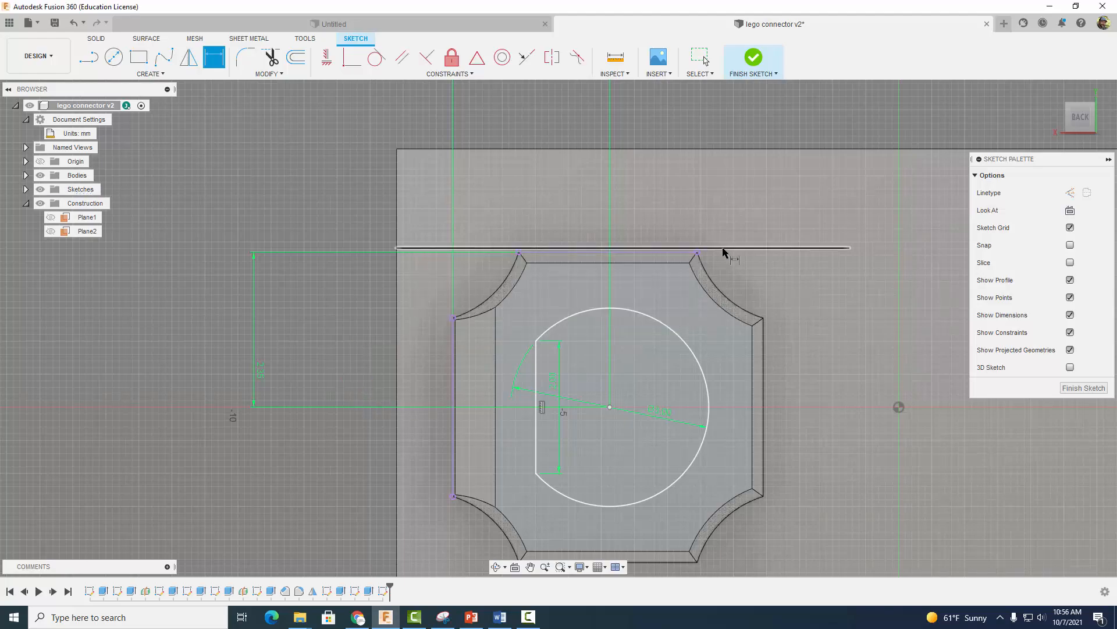
# Step: Finish the sketch and extrude the D-shaped profile by -4.85 mm as a cut into the stud
pyautogui.scroll(-1, 723, 252)
pyautogui.scroll(-3, 723, 252)
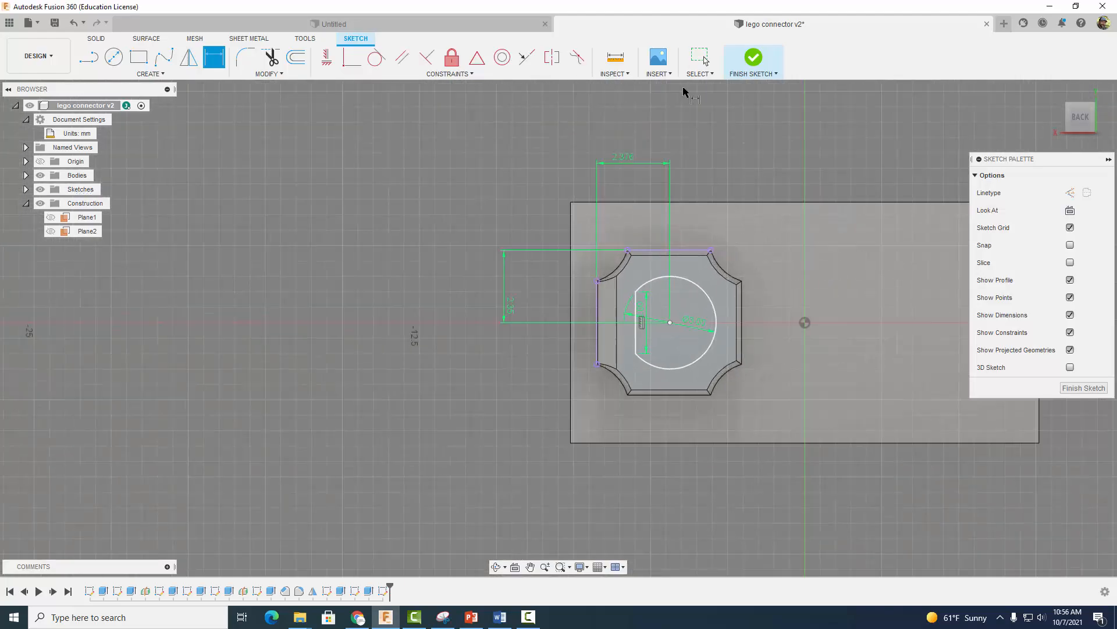
pyautogui.click(753, 57)
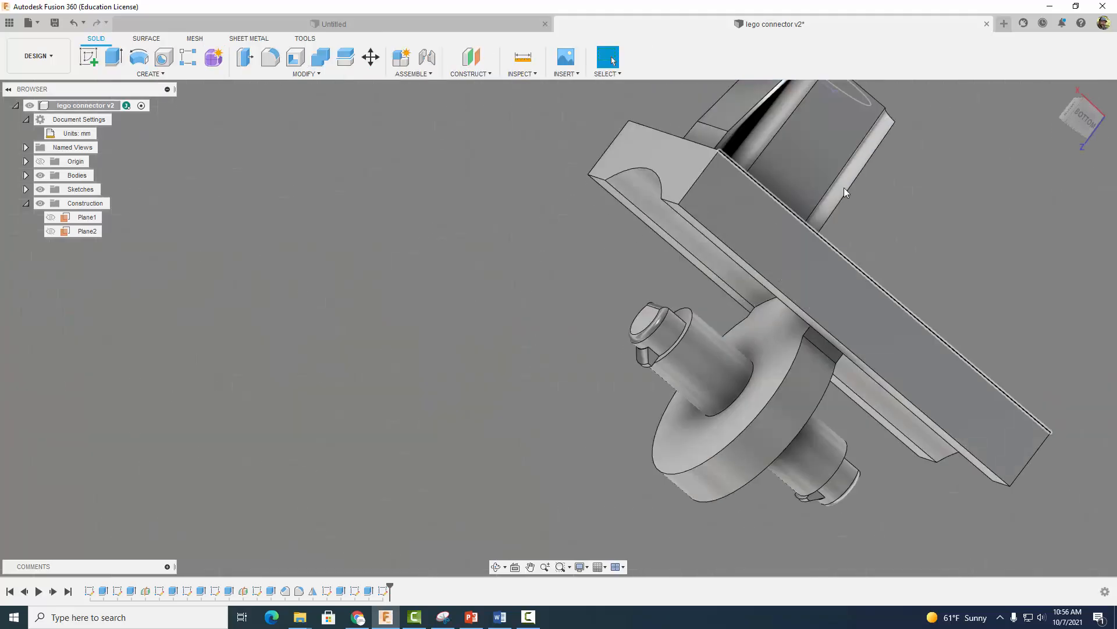
pyautogui.keyDown('shift'); pyautogui.moveTo(848, 185); pyautogui.dragTo(811, 249, button='middle'); pyautogui.keyUp('shift')
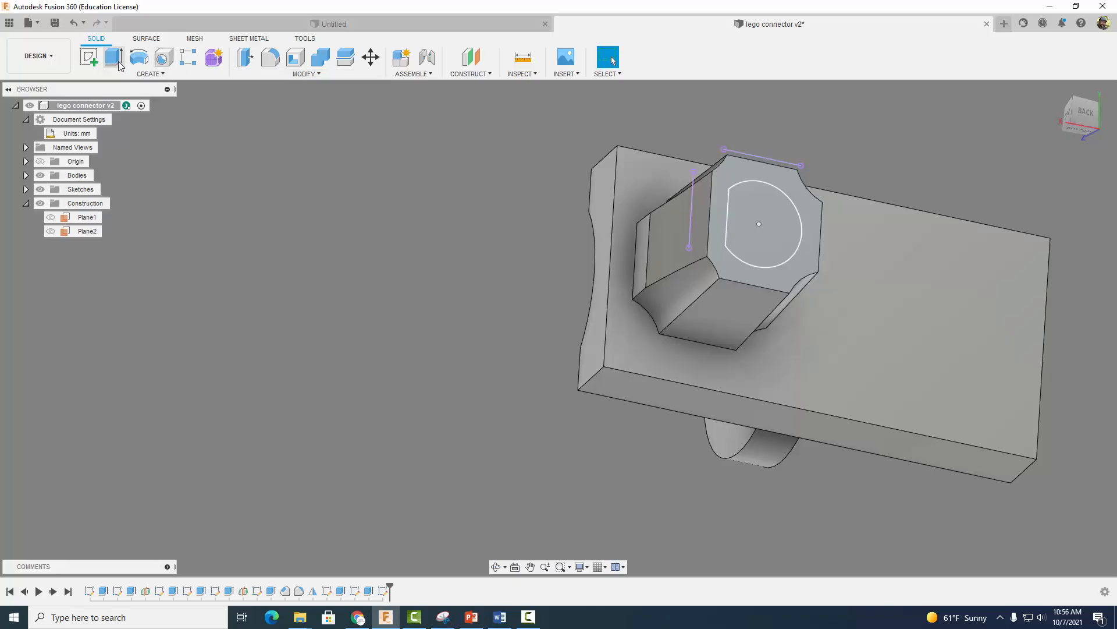
pyautogui.click(116, 60)
pyautogui.click(752, 212)
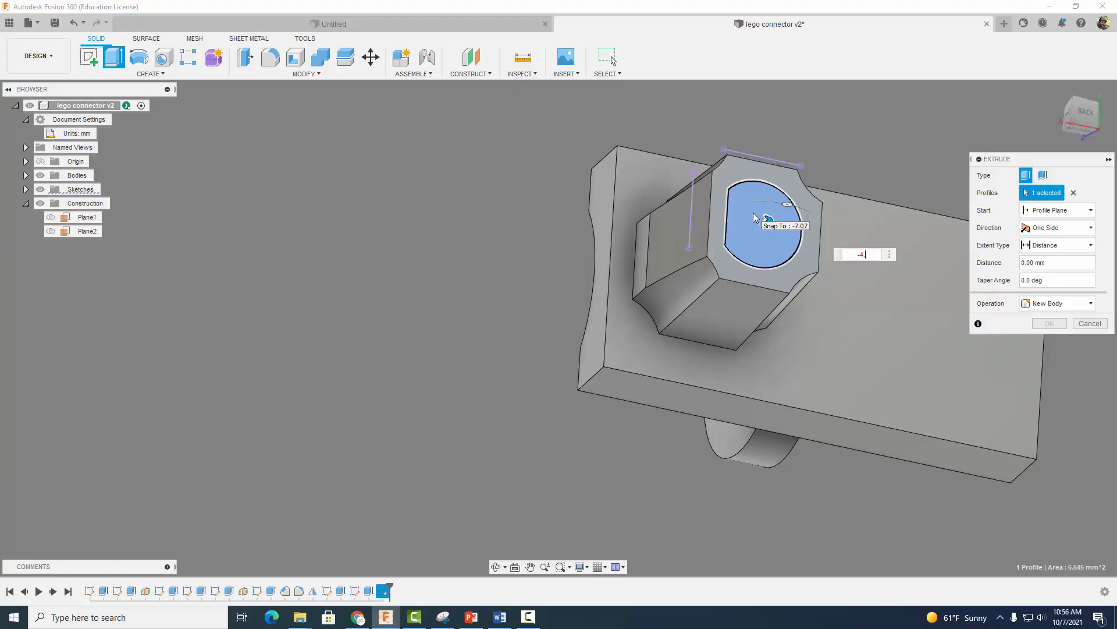
pyautogui.write('-4.85')
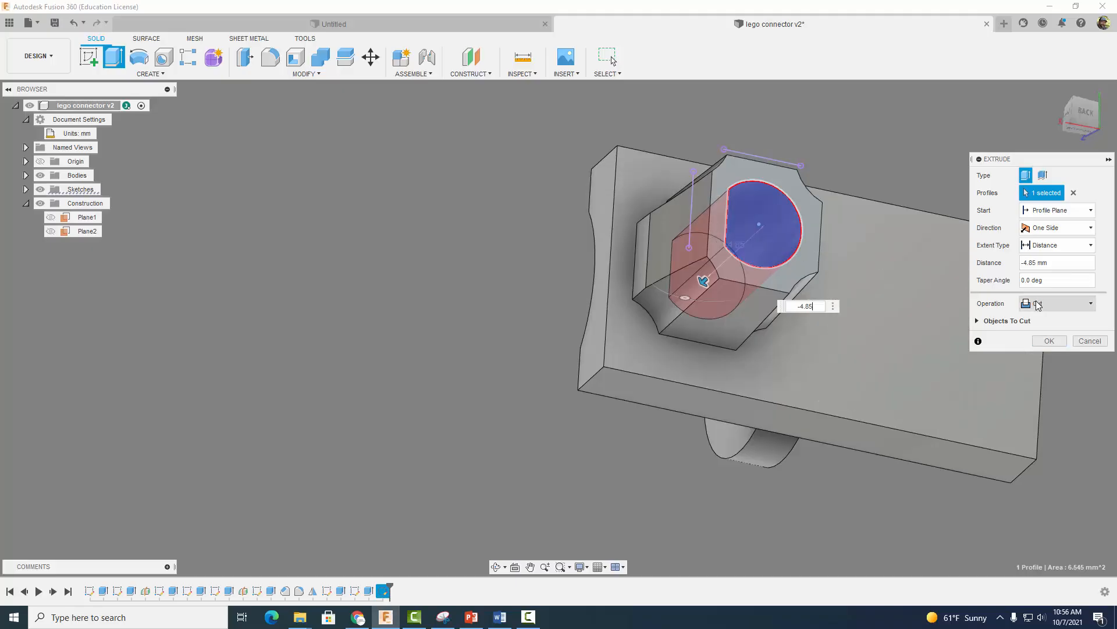
pyautogui.click(1048, 340)
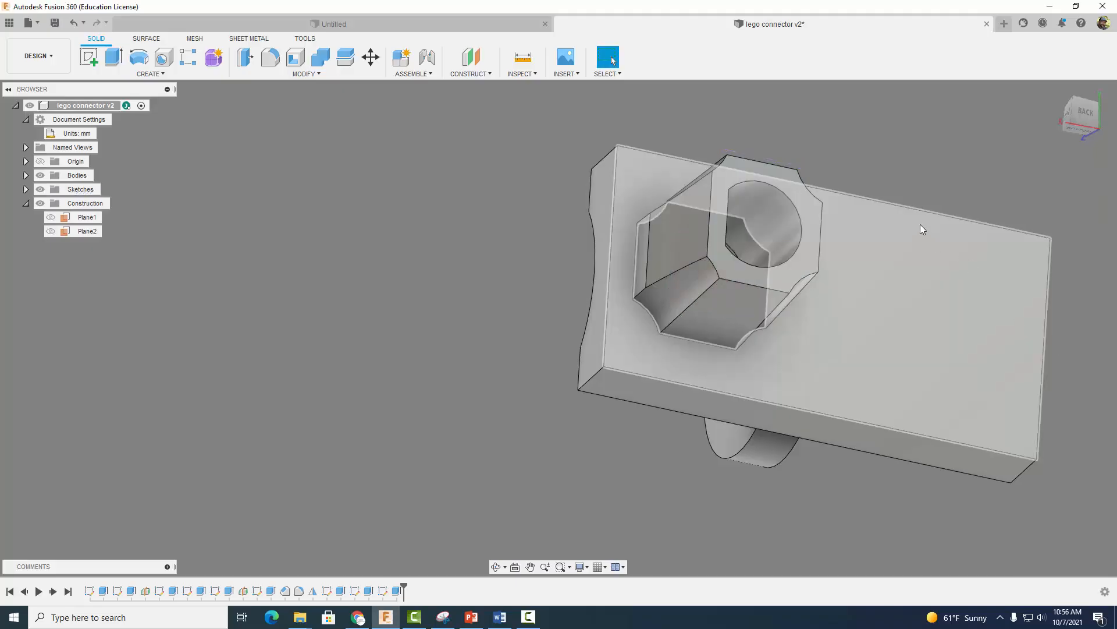
# Step: Fillet the eight outer edges of the stud's top face and the wedge-cut face's two sides and lower edge with a 0.5 mm radius
pyautogui.keyDown('shift'); pyautogui.moveTo(920, 225); pyautogui.dragTo(635, 180, button='middle'); pyautogui.keyUp('shift')
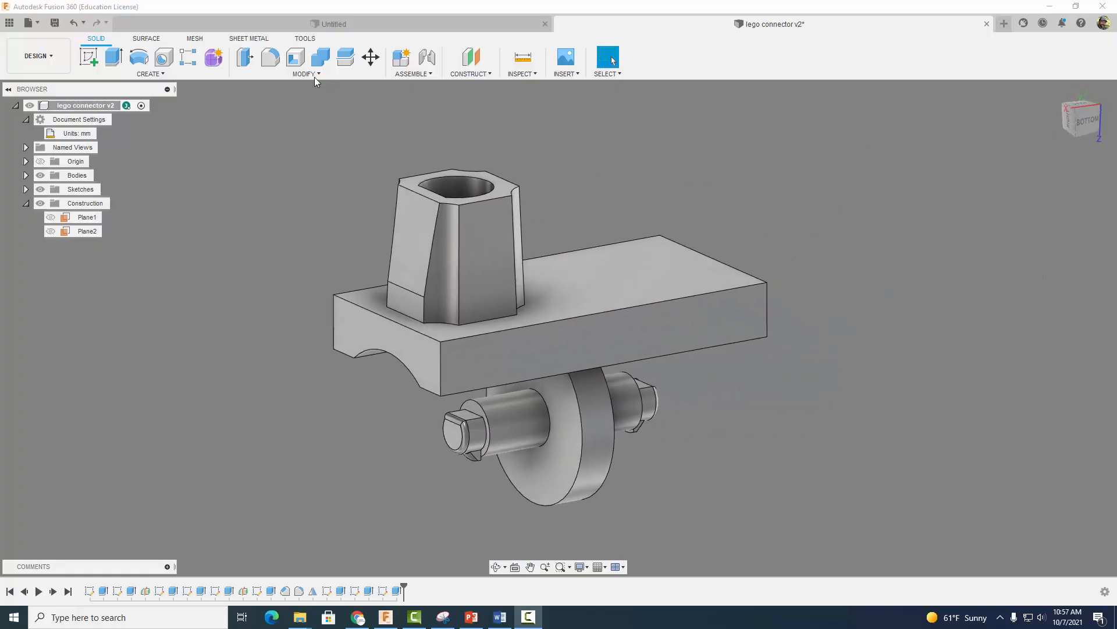
pyautogui.click(292, 75)
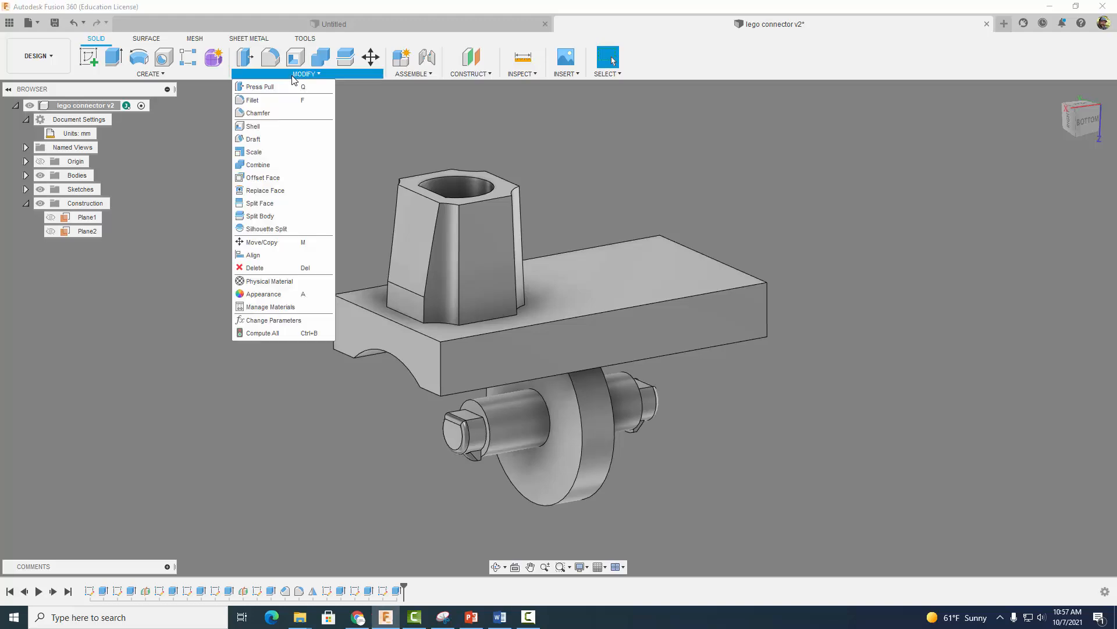
pyautogui.click(273, 95)
pyautogui.keyDown('shift'); pyautogui.moveTo(655, 147); pyautogui.dragTo(602, 187, button='middle'); pyautogui.keyUp('shift')
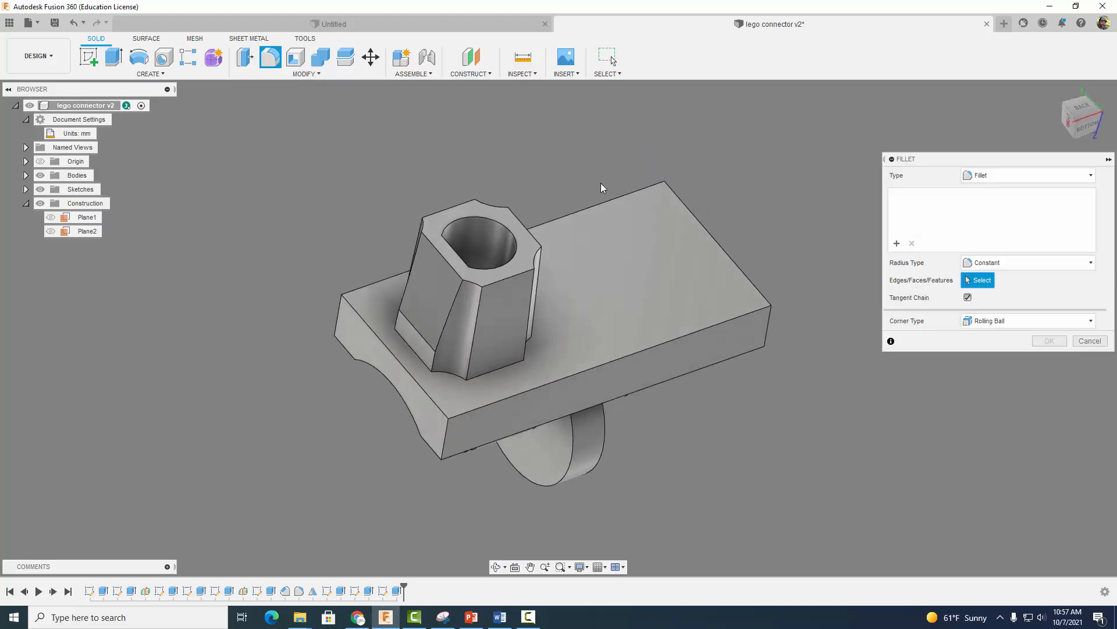
pyautogui.click(437, 250)
pyautogui.click(423, 227)
pyautogui.click(435, 212)
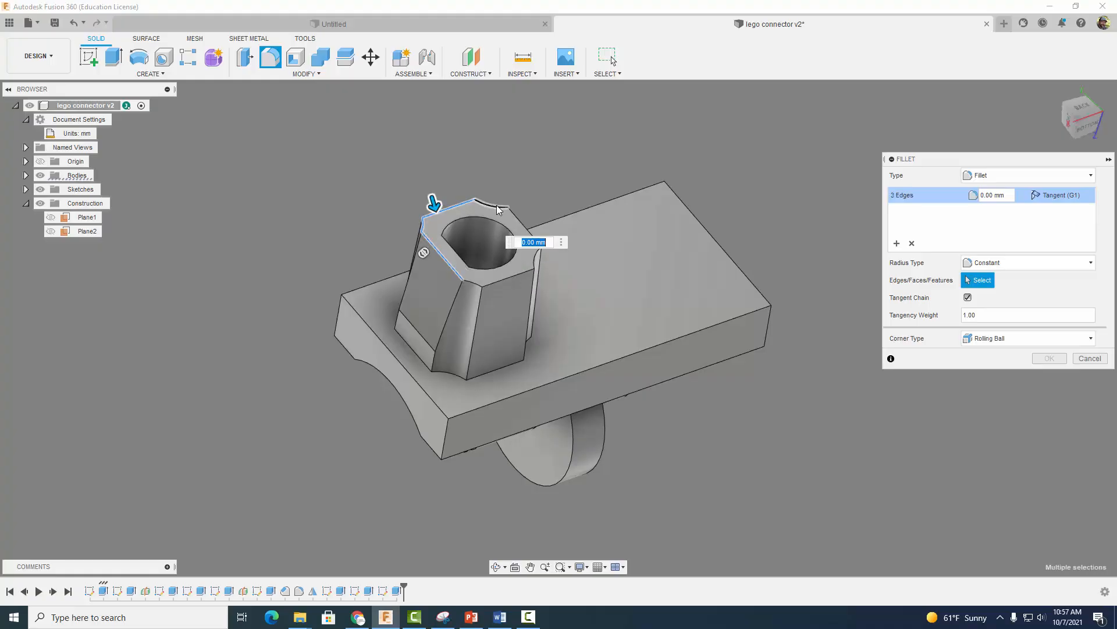
pyautogui.click(497, 205)
pyautogui.click(517, 223)
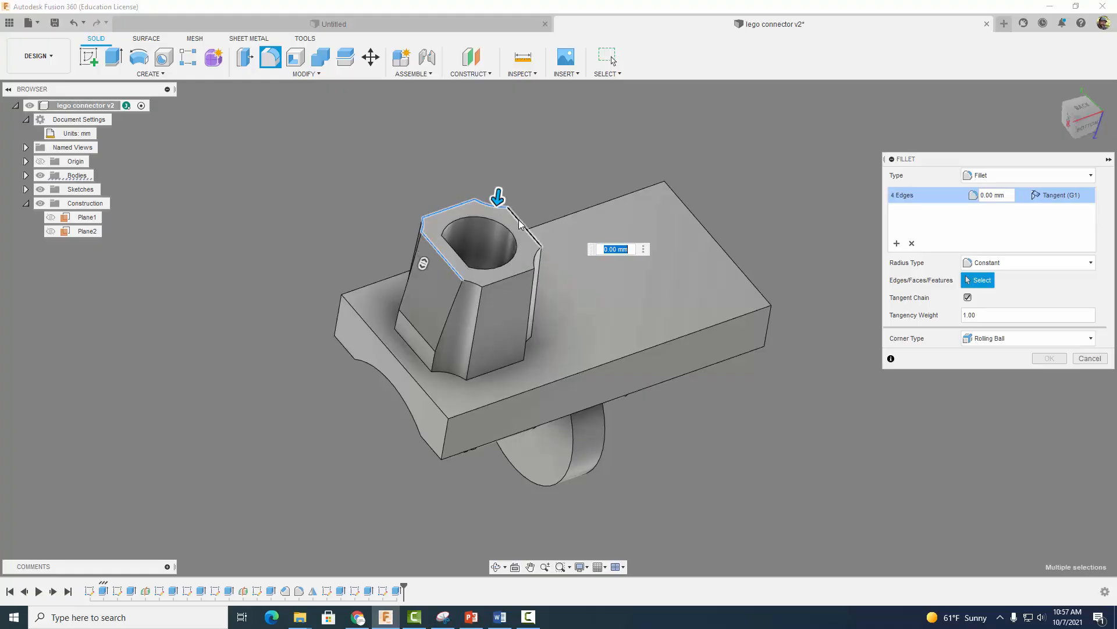
pyautogui.click(535, 259)
pyautogui.click(526, 278)
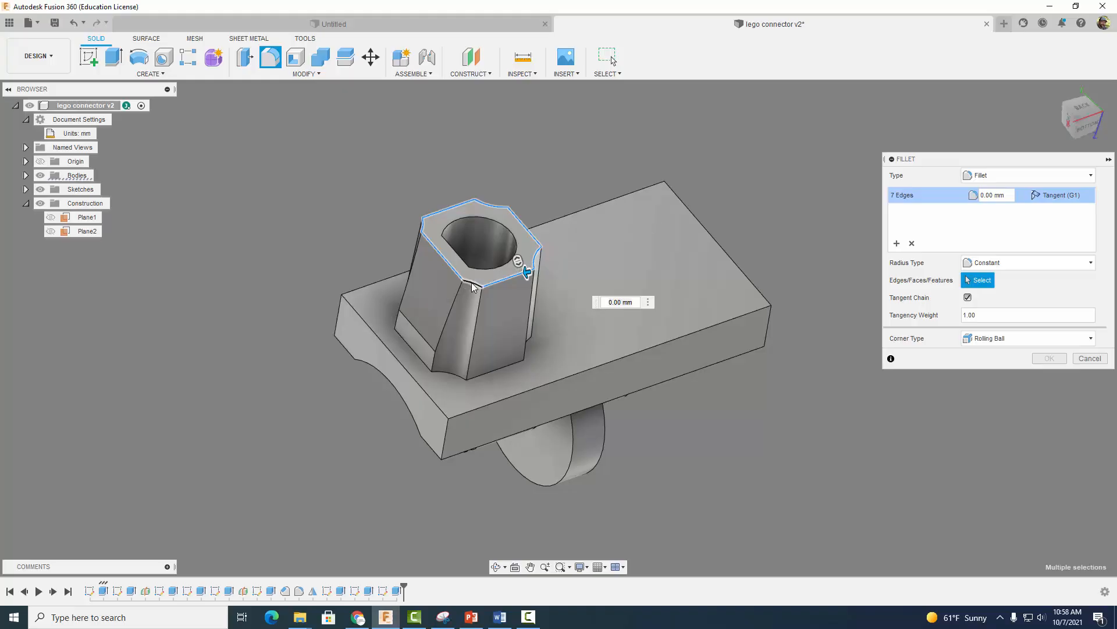
pyautogui.click(472, 283)
pyautogui.click(456, 305)
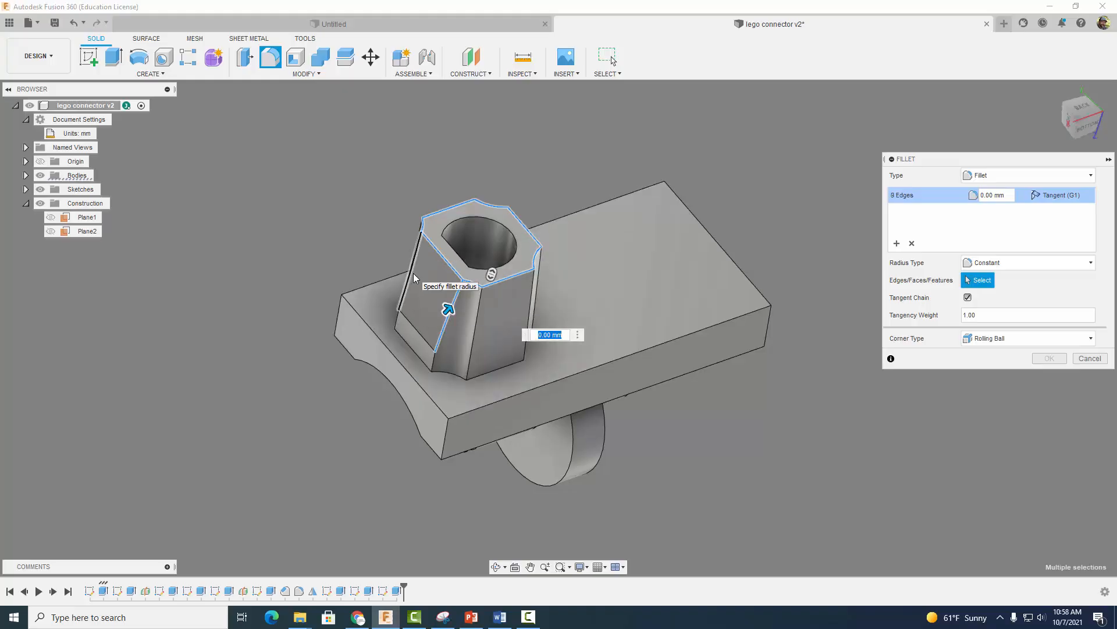
pyautogui.click(406, 275)
pyautogui.click(408, 321)
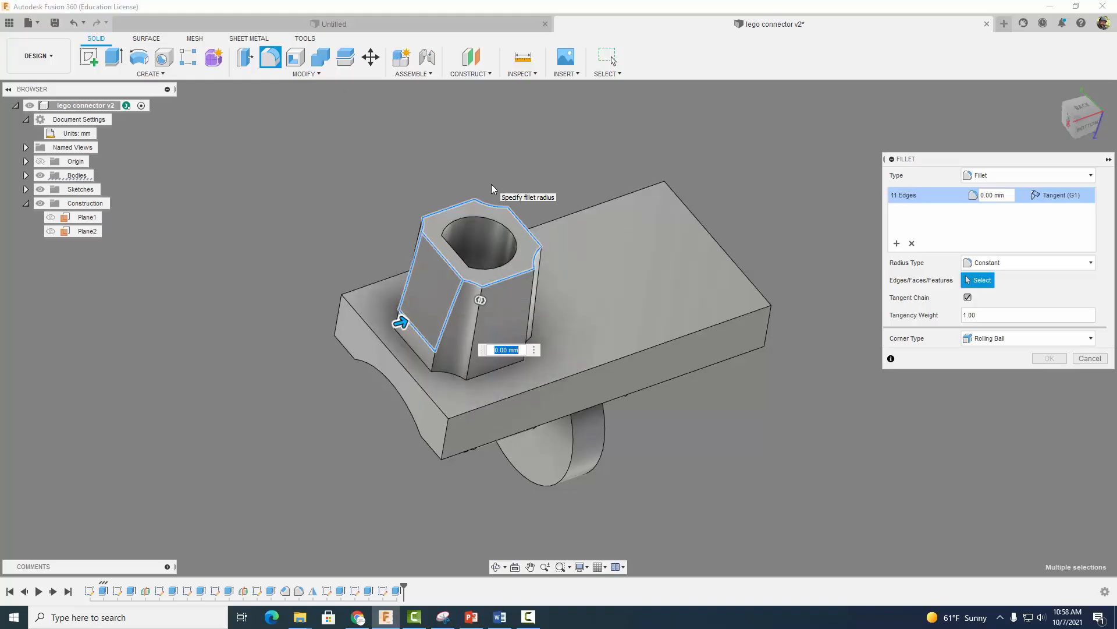
pyautogui.write('.5')
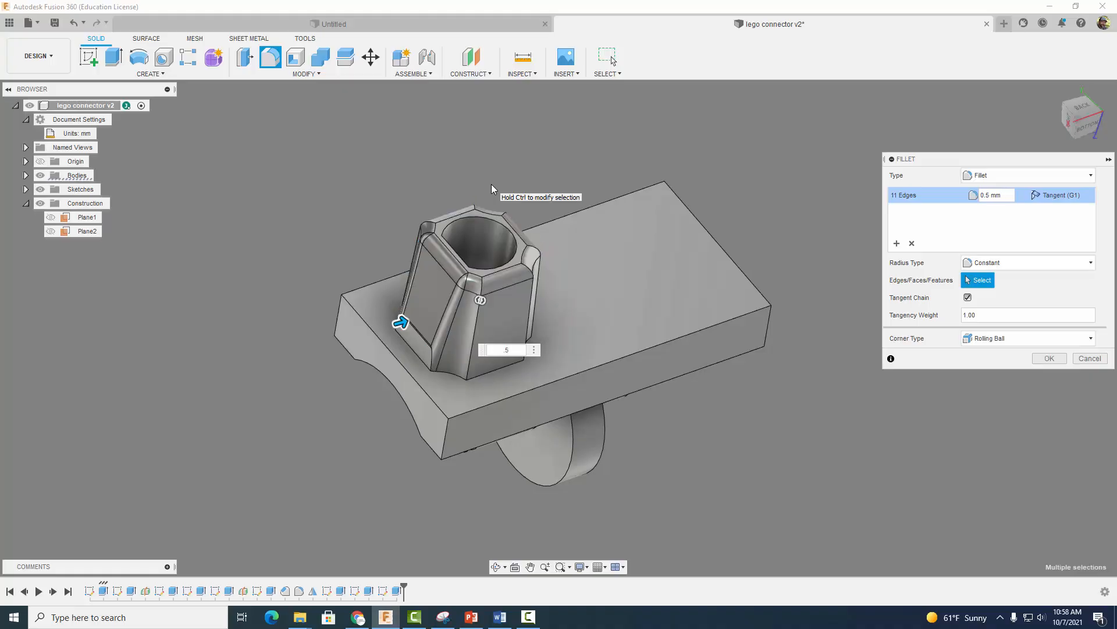
pyautogui.click(1047, 358)
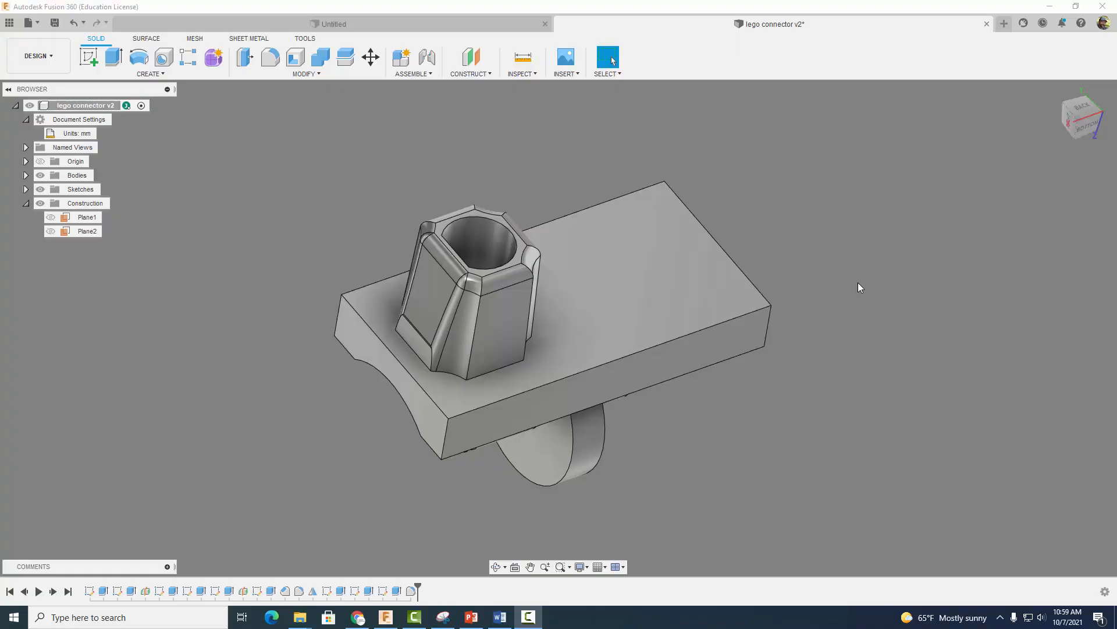
# Step: Fillet the lengthwise edges along the stud's scalloped corners, away from the wedge-cut face, with a 0.2 mm radius
pyautogui.click(269, 62)
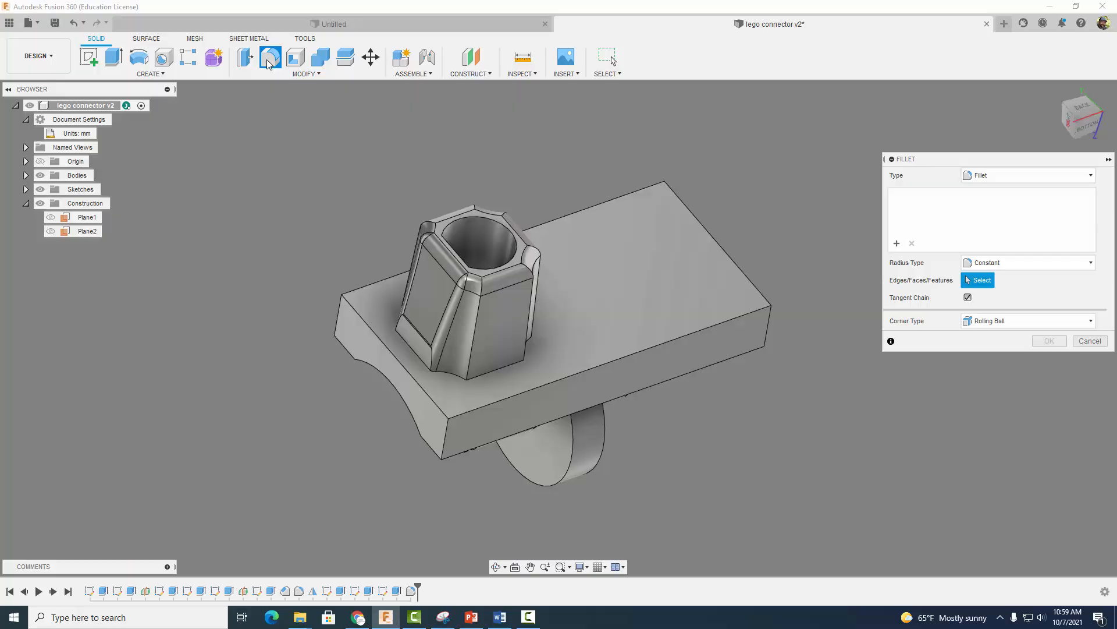
pyautogui.click(479, 315)
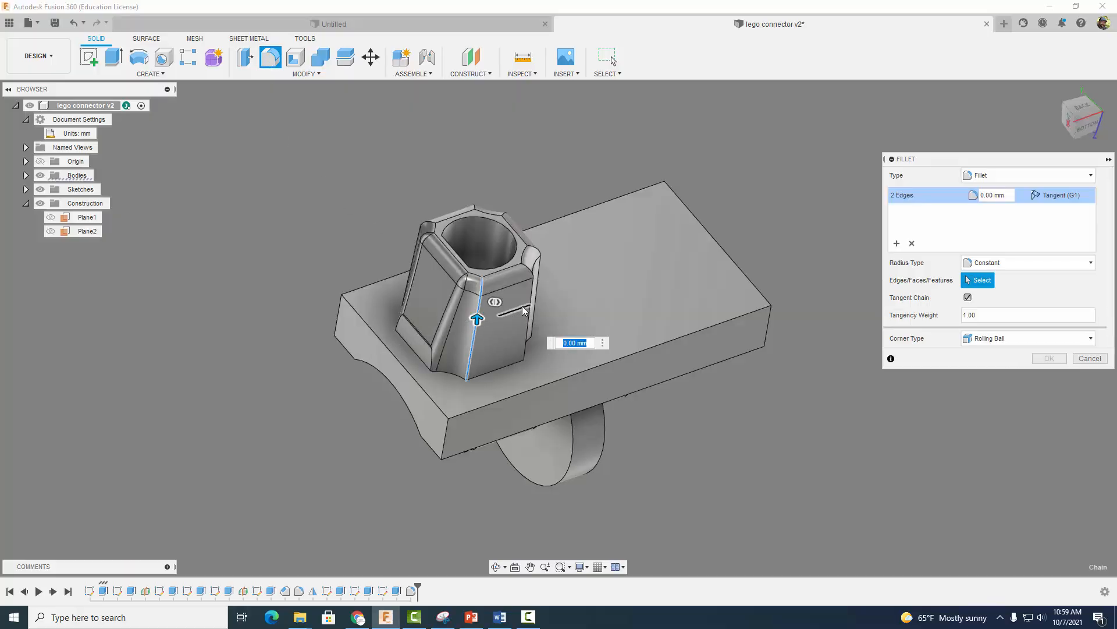
pyautogui.click(529, 302)
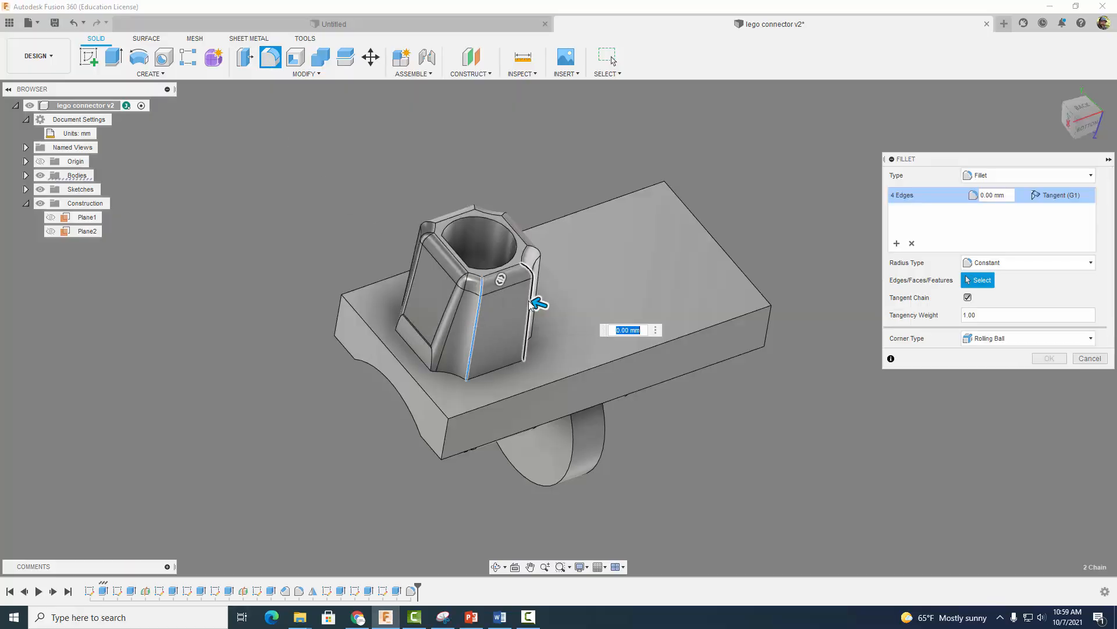
pyautogui.click(540, 266)
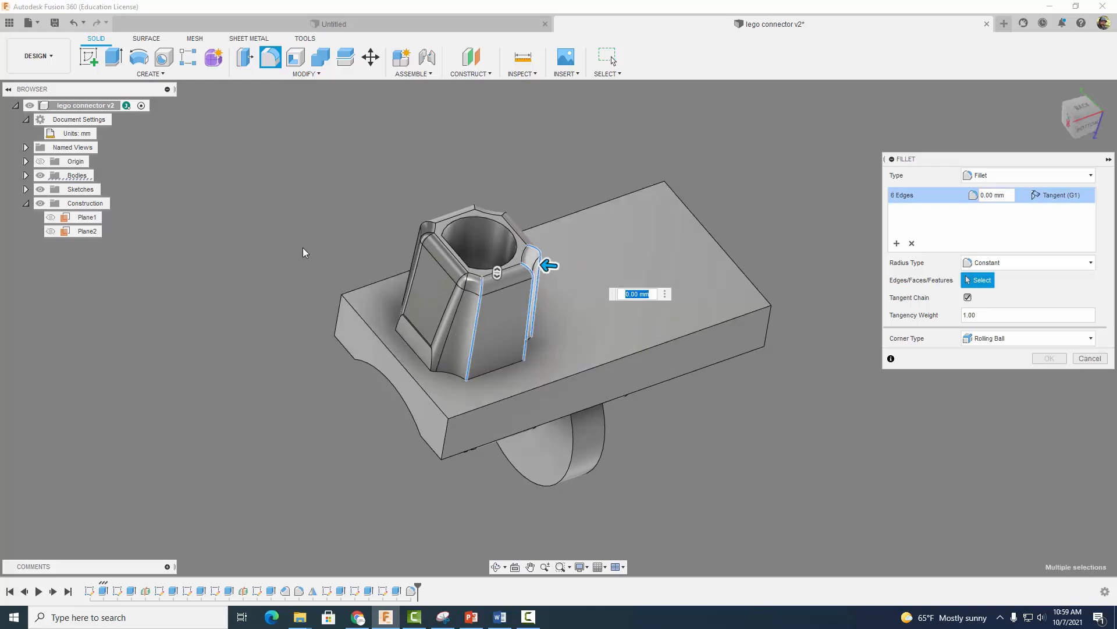
pyautogui.keyDown('shift'); pyautogui.moveTo(303, 247); pyautogui.dragTo(372, 265, button='middle'); pyautogui.keyUp('shift')
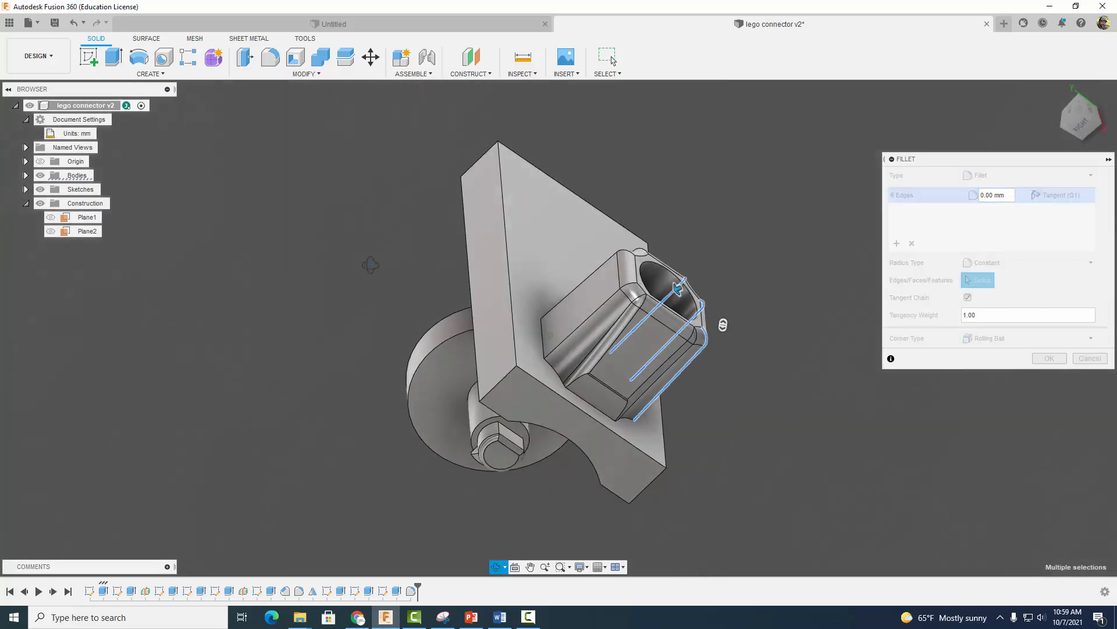
pyautogui.click(595, 313)
pyautogui.click(587, 280)
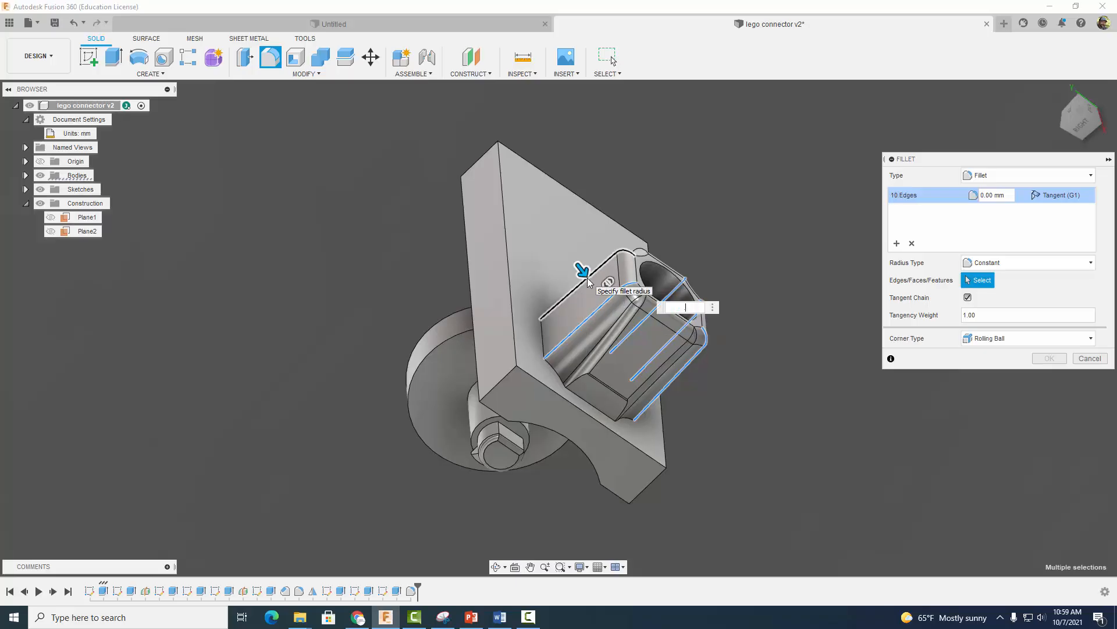
pyautogui.write('.2')
pyautogui.press('Return')
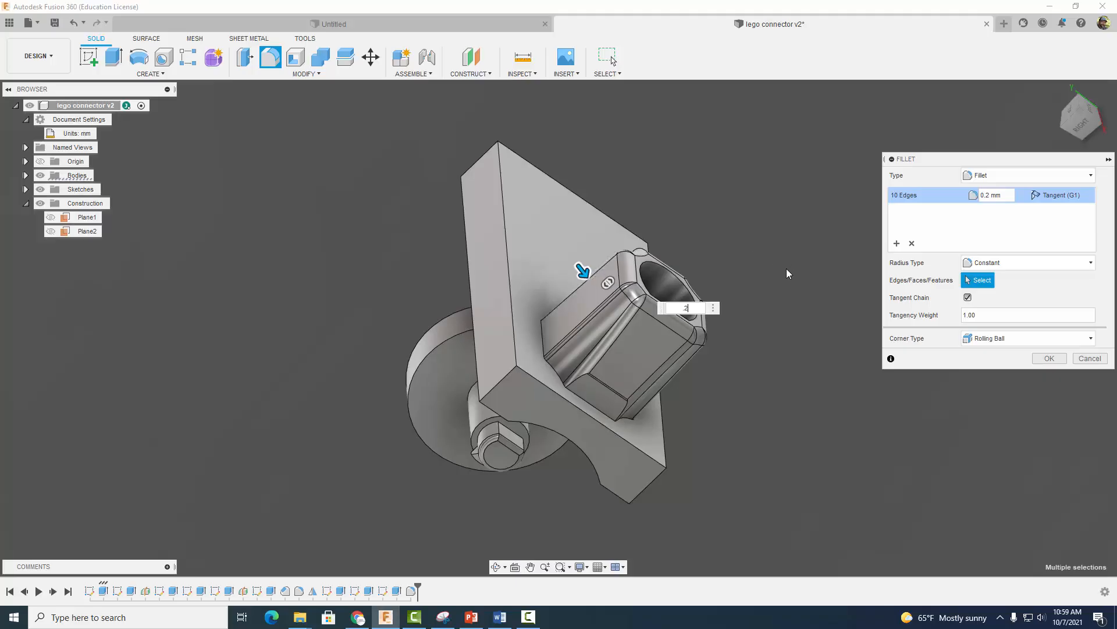
pyautogui.keyDown('shift'); pyautogui.moveTo(784, 268); pyautogui.dragTo(717, 255, button='middle'); pyautogui.keyUp('shift')
pyautogui.click(1048, 357)
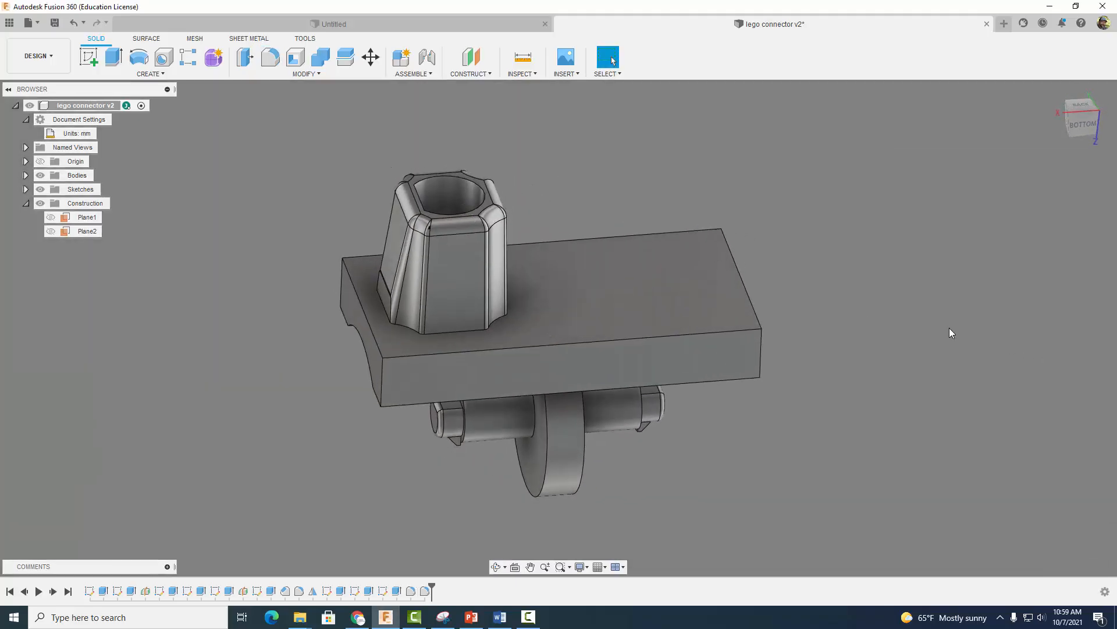
pyautogui.keyDown('shift'); pyautogui.moveTo(949, 327); pyautogui.dragTo(892, 308, button='middle'); pyautogui.keyUp('shift')
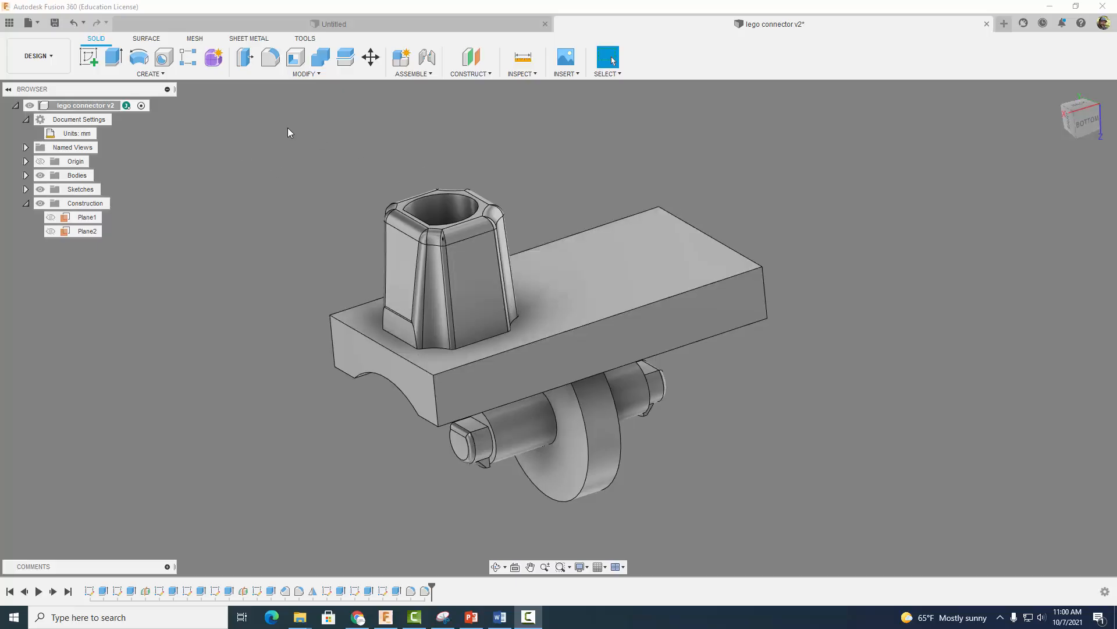
# Step: Mirror the stud's extrusion, wedge cut, D-shaped hole and both fillets as features across the construction plane Plane1
pyautogui.click(146, 73)
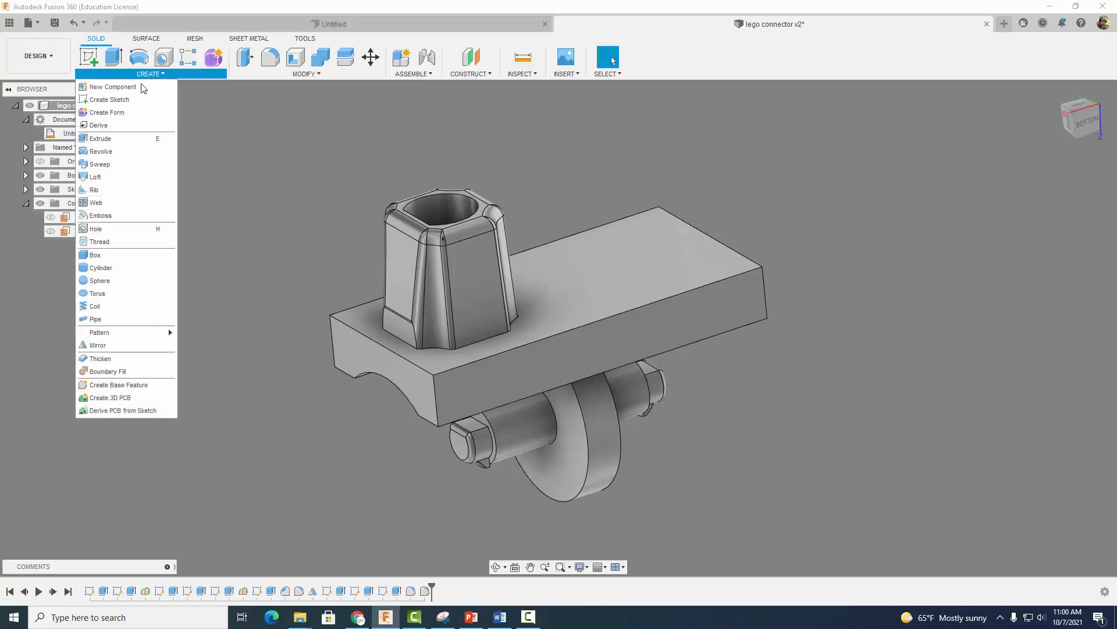
pyautogui.click(109, 346)
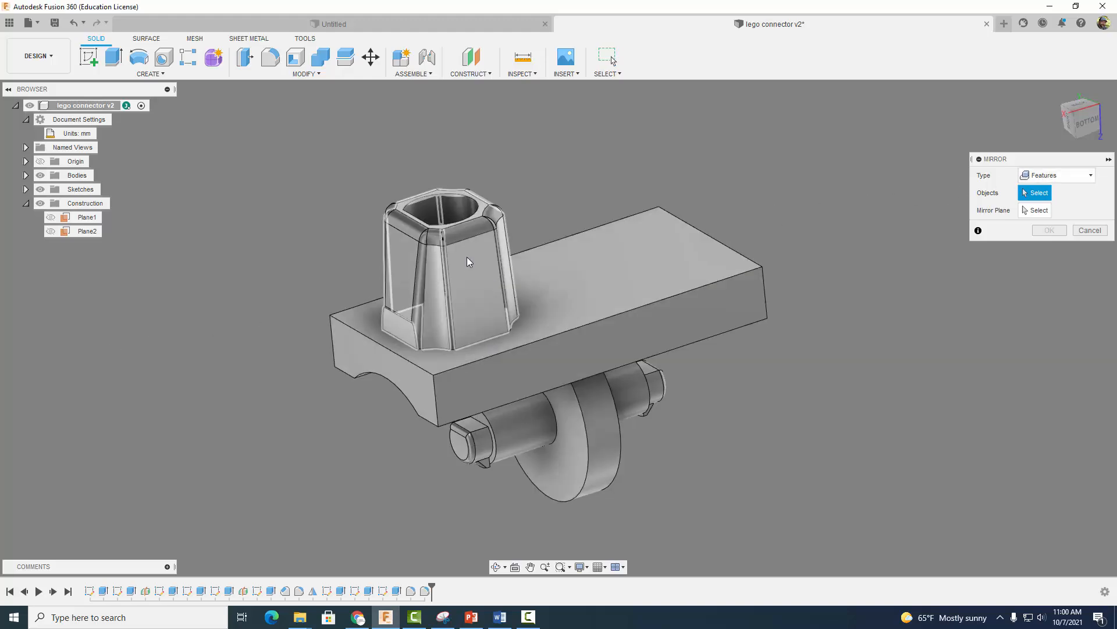
pyautogui.click(467, 256)
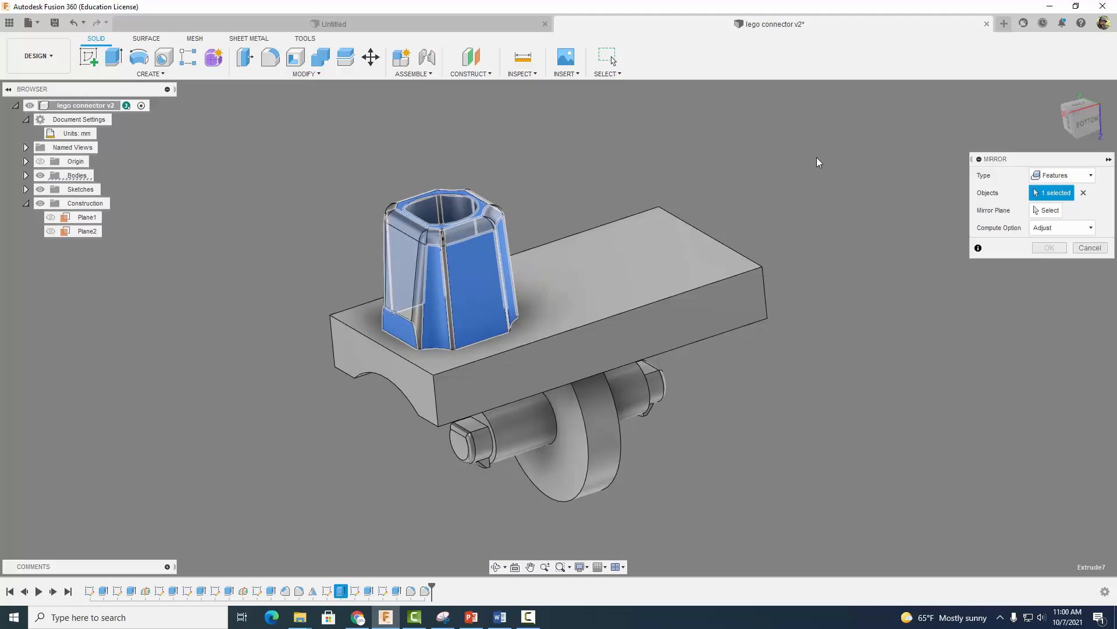
pyautogui.click(442, 240)
pyautogui.click(421, 257)
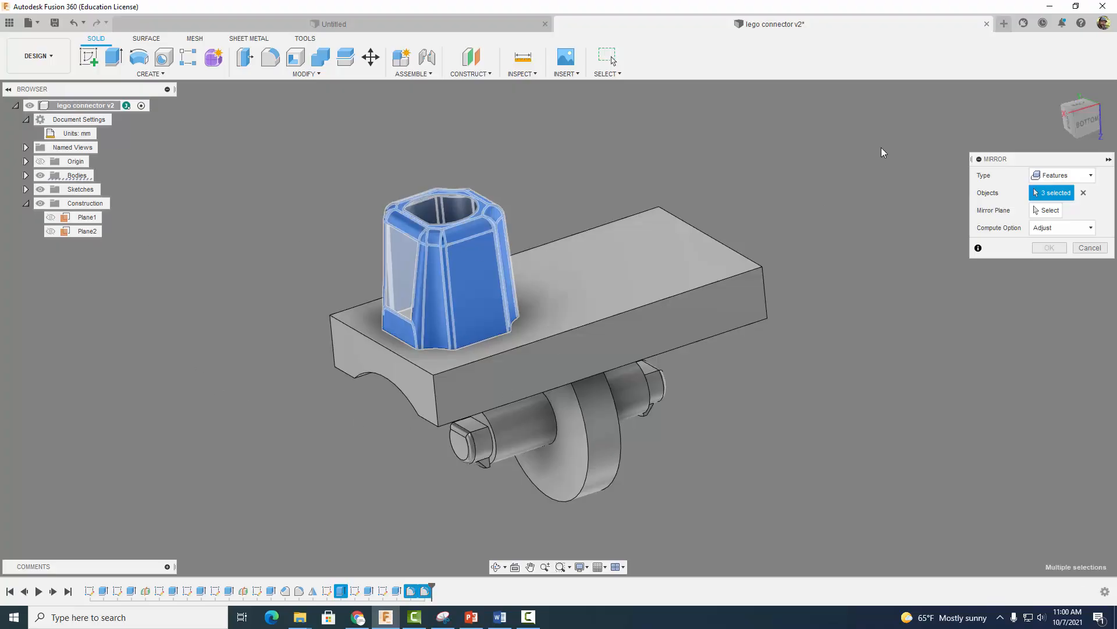
pyautogui.click(404, 254)
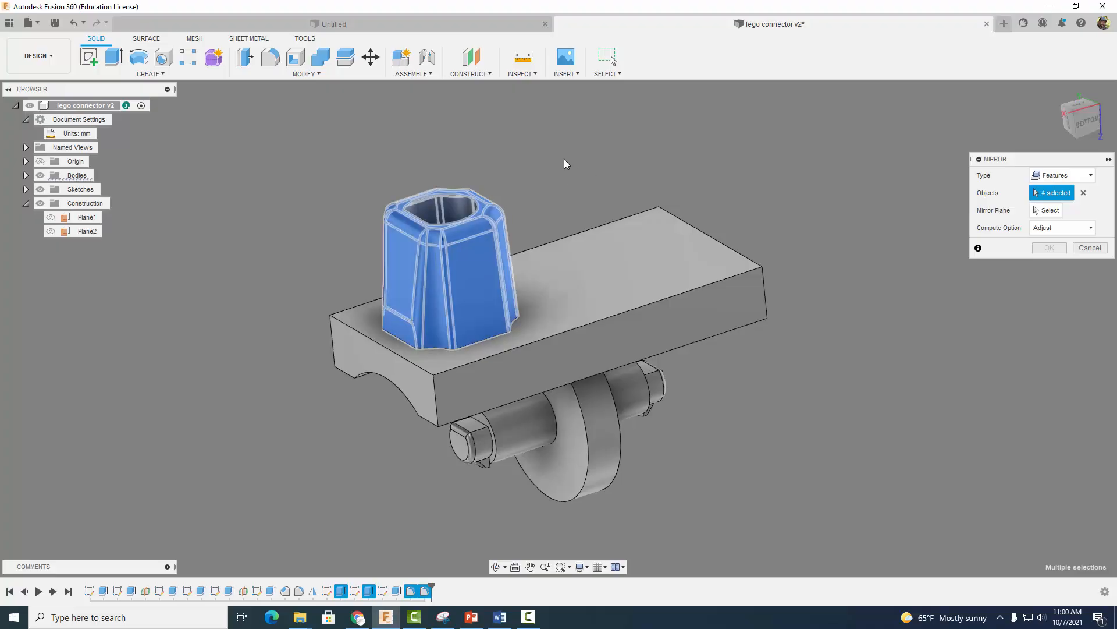
pyautogui.click(447, 206)
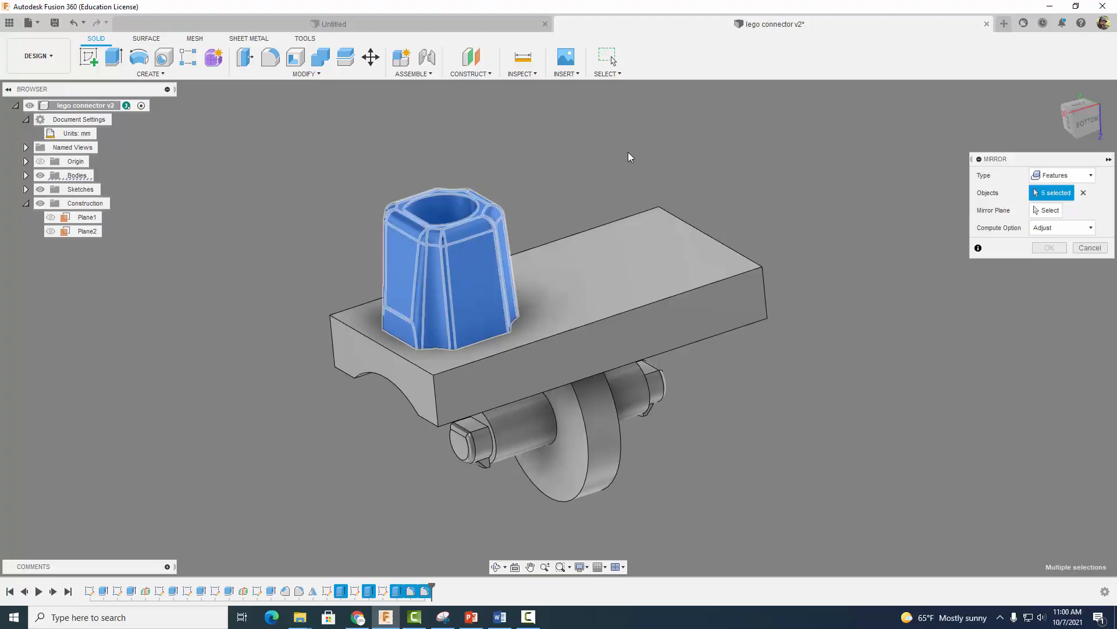
pyautogui.click(1036, 212)
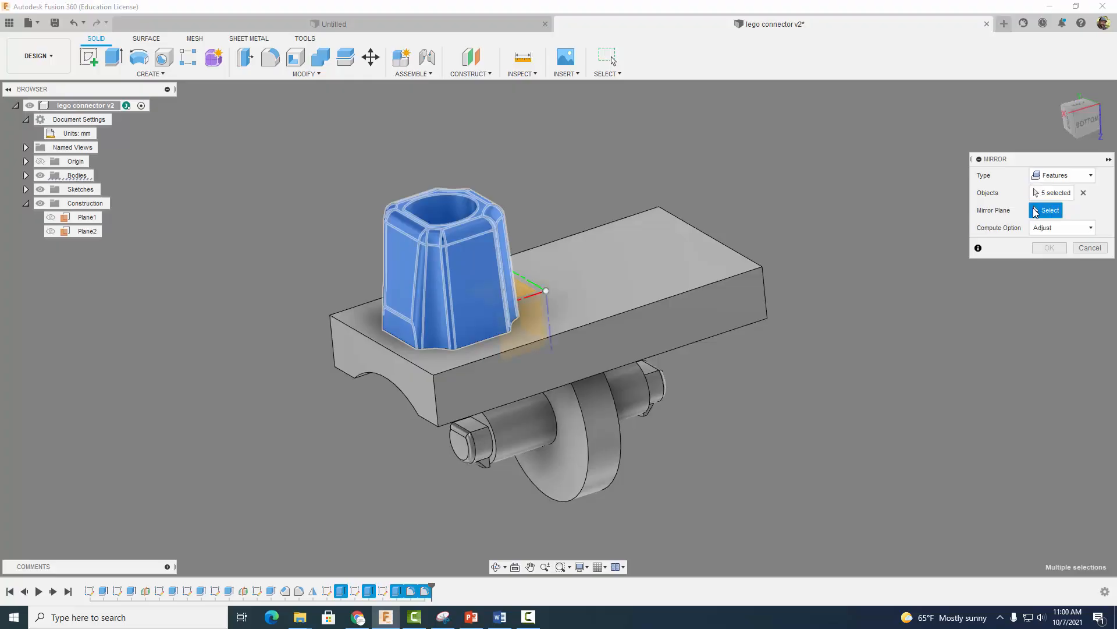
pyautogui.click(86, 219)
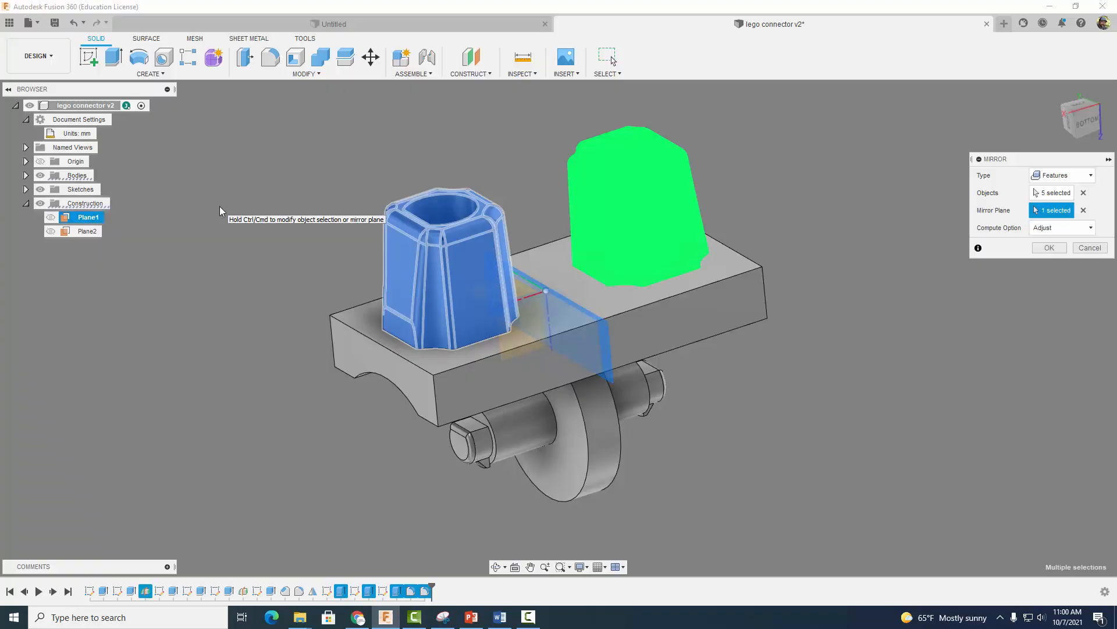
pyautogui.click(1050, 247)
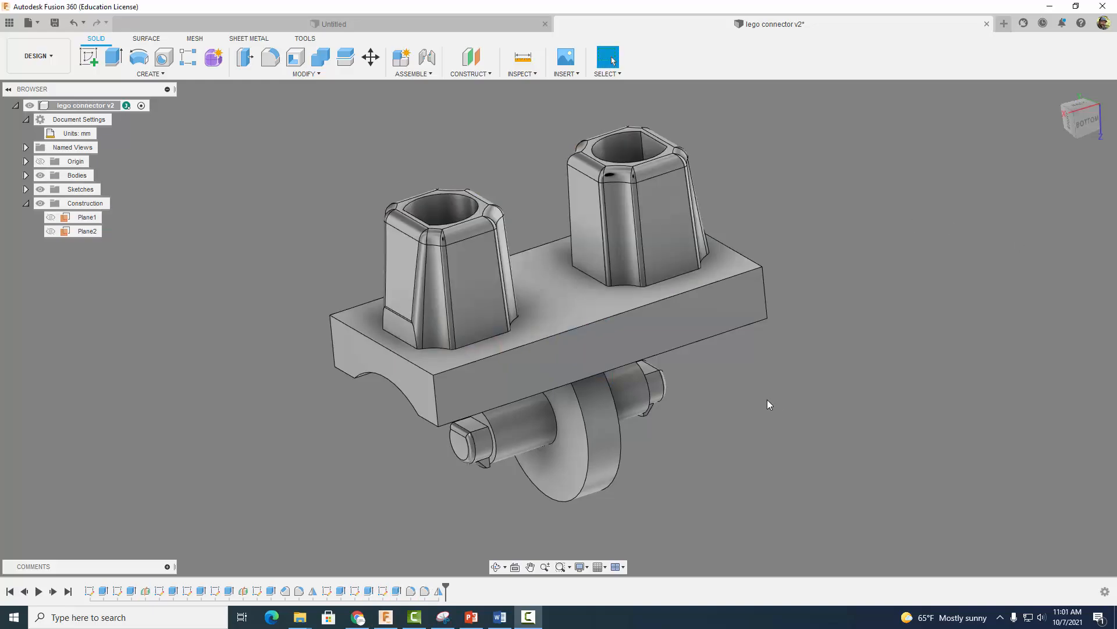
# Step: Apply the Paint - Enamel Glossy (Red) appearance to the whole connector body
pyautogui.keyDown('shift'); pyautogui.moveTo(767, 399); pyautogui.dragTo(751, 436, button='middle'); pyautogui.keyUp('shift')
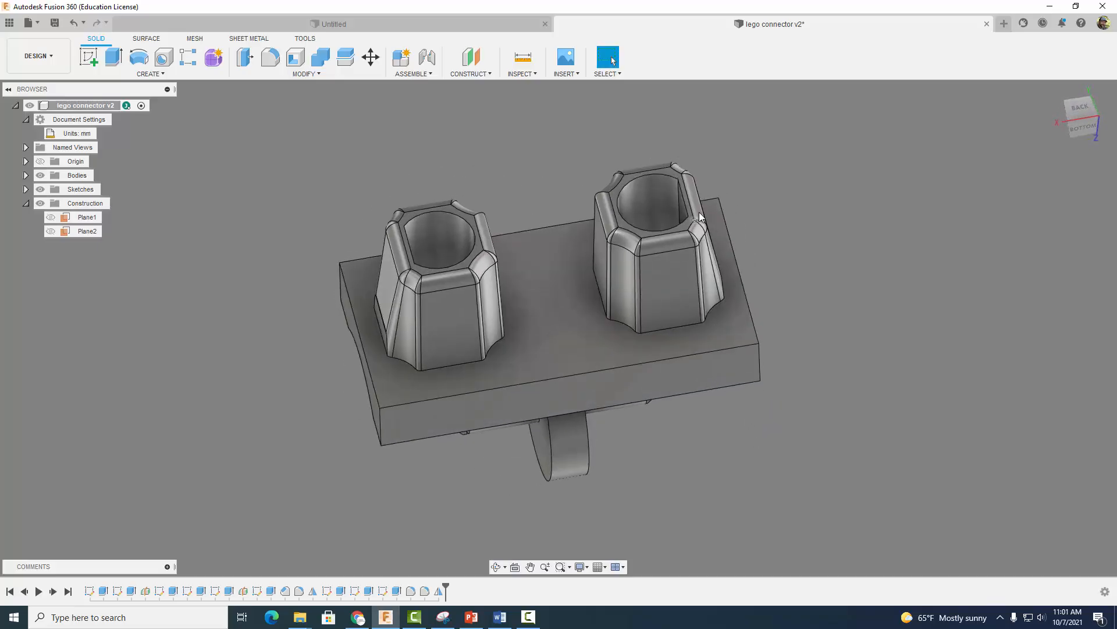
pyautogui.keyDown('shift'); pyautogui.moveTo(846, 275); pyautogui.dragTo(626, 310, button='middle'); pyautogui.keyUp('shift')
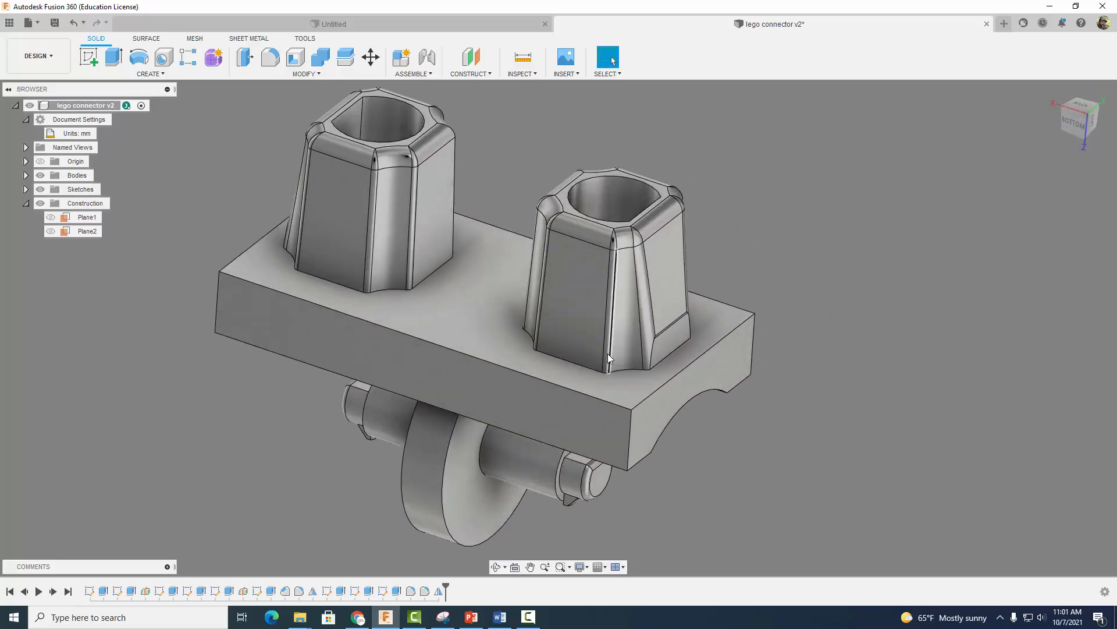
pyautogui.keyDown('shift'); pyautogui.moveTo(809, 229); pyautogui.dragTo(825, 210, button='middle'); pyautogui.keyUp('shift')
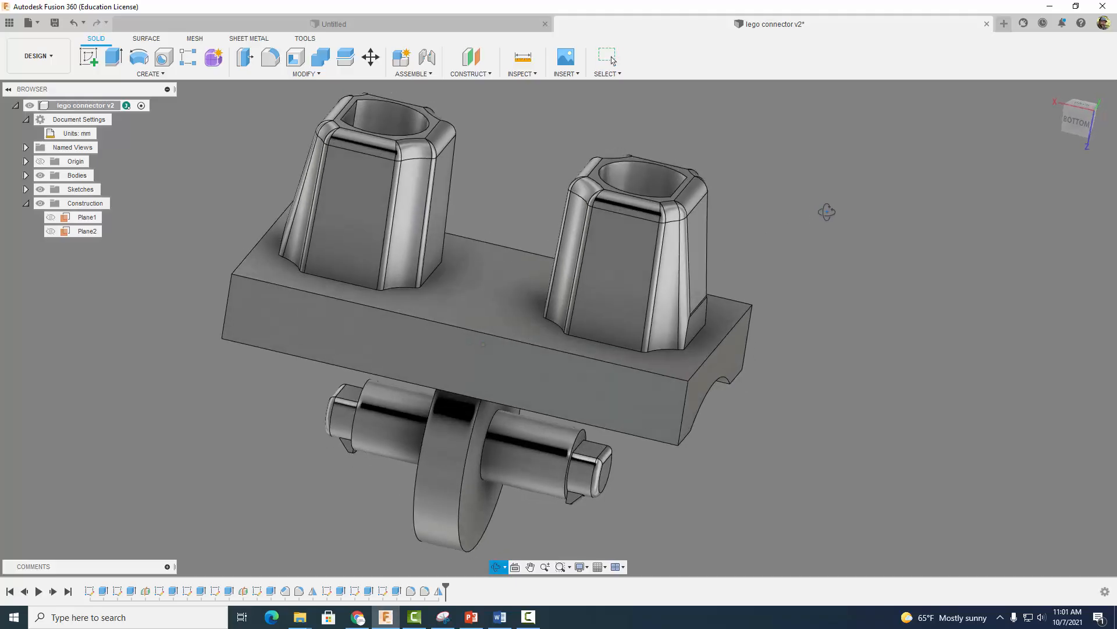
pyautogui.scroll(-5, 809, 299)
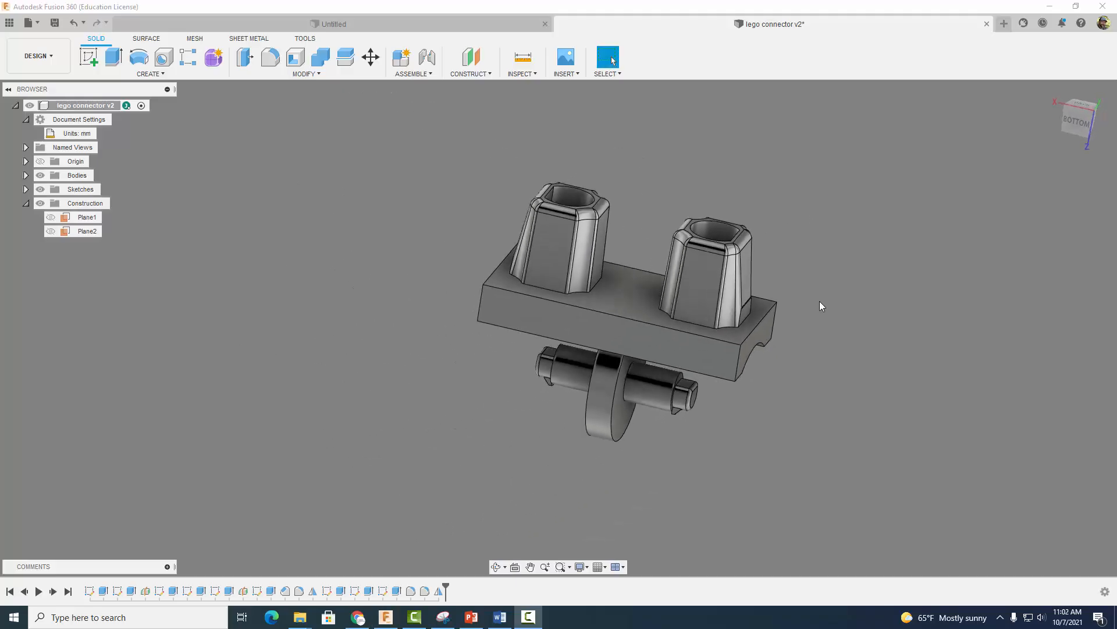
pyautogui.keyDown('shift'); pyautogui.moveTo(838, 301); pyautogui.dragTo(811, 299, button='middle'); pyautogui.keyUp('shift')
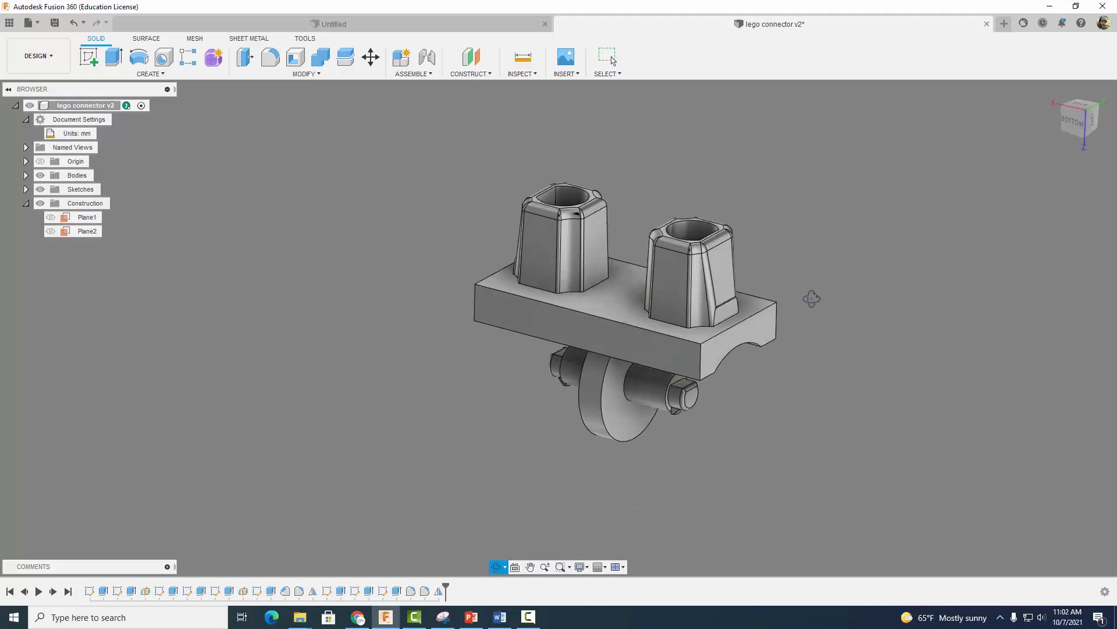
pyautogui.click(297, 74)
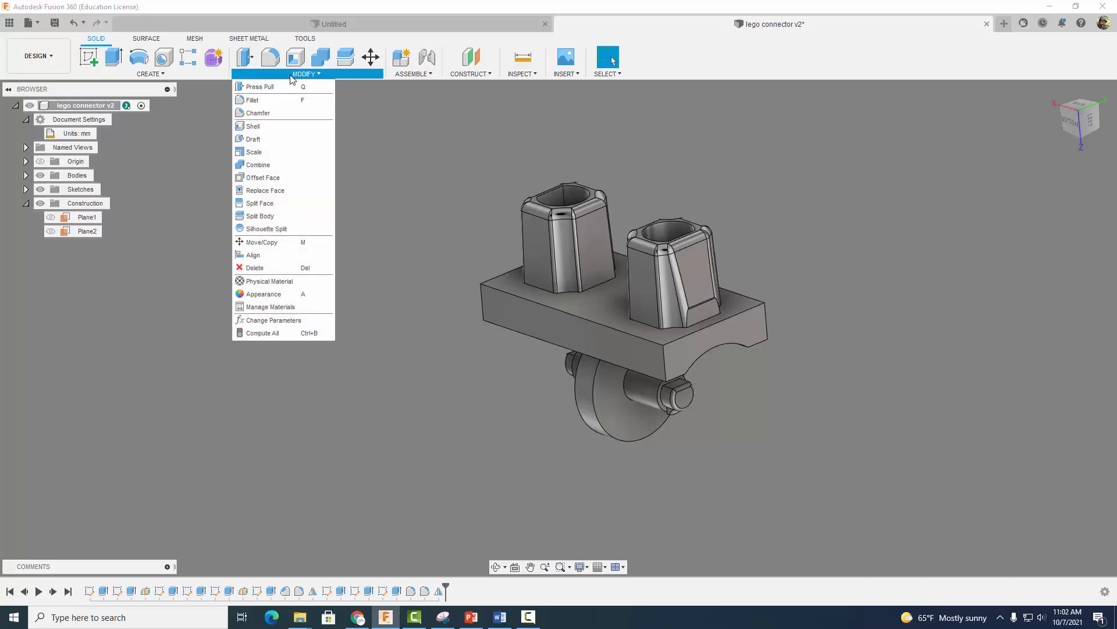
pyautogui.click(264, 293)
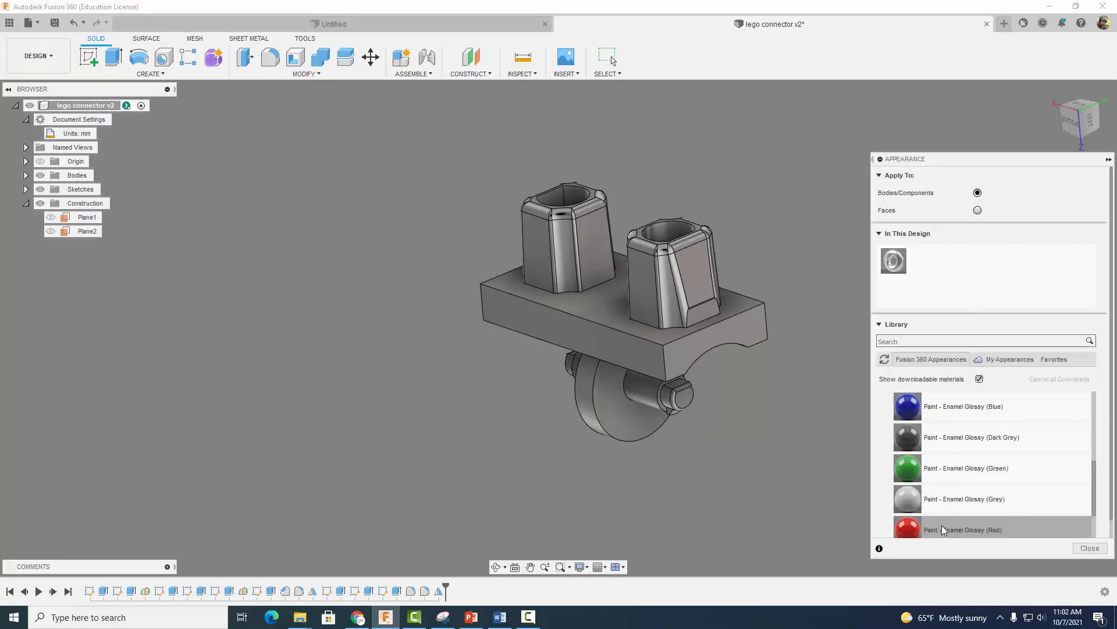
pyautogui.moveTo(943, 526); pyautogui.dragTo(675, 348)
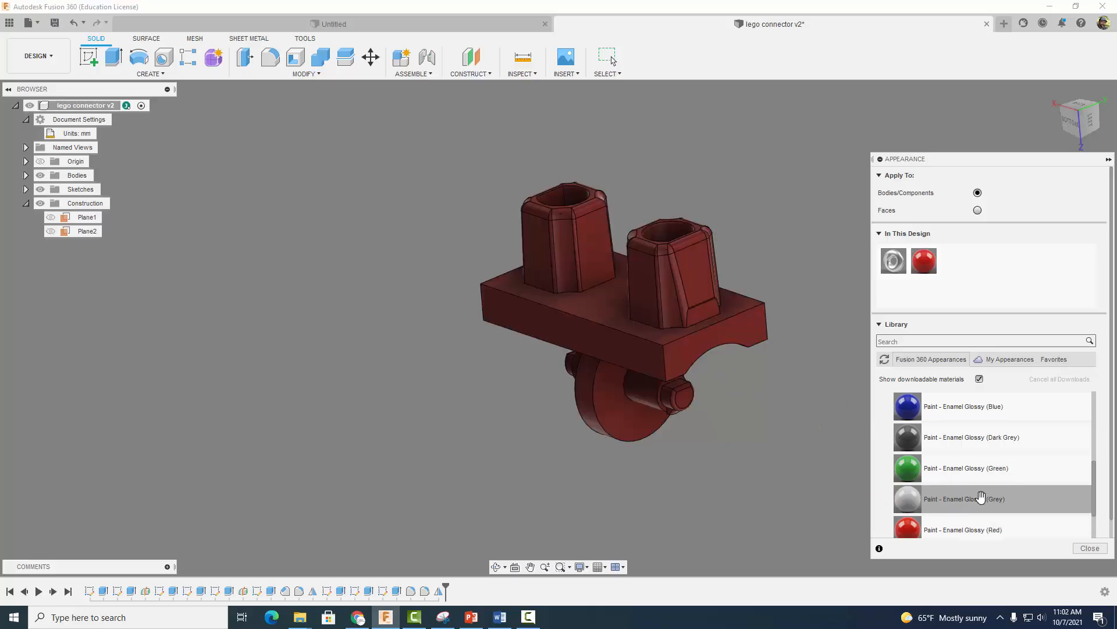
pyautogui.click(1090, 548)
# Step: Assign the ABS Plastic physical material from the Fusion 360 Material Library to the connector body
pyautogui.click(303, 74)
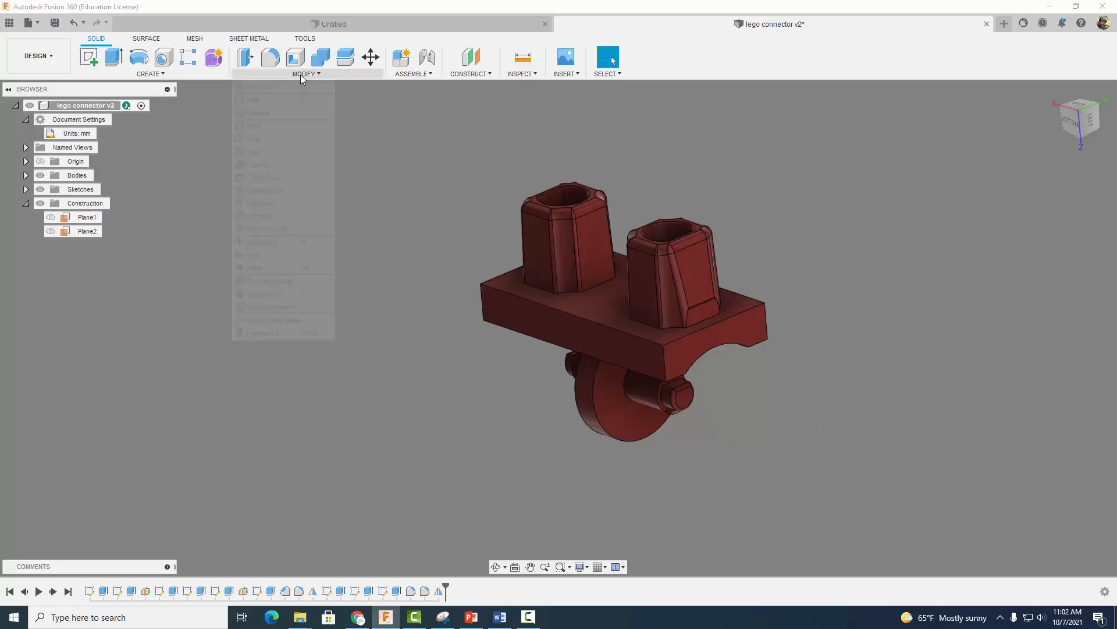
pyautogui.click(295, 296)
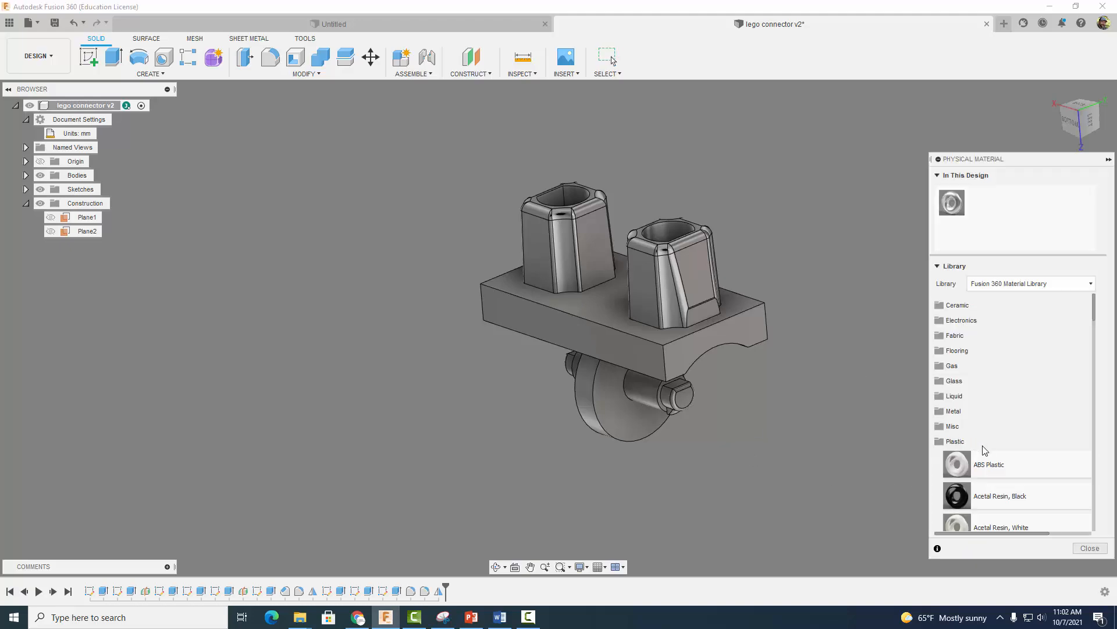
pyautogui.moveTo(990, 466); pyautogui.dragTo(695, 351)
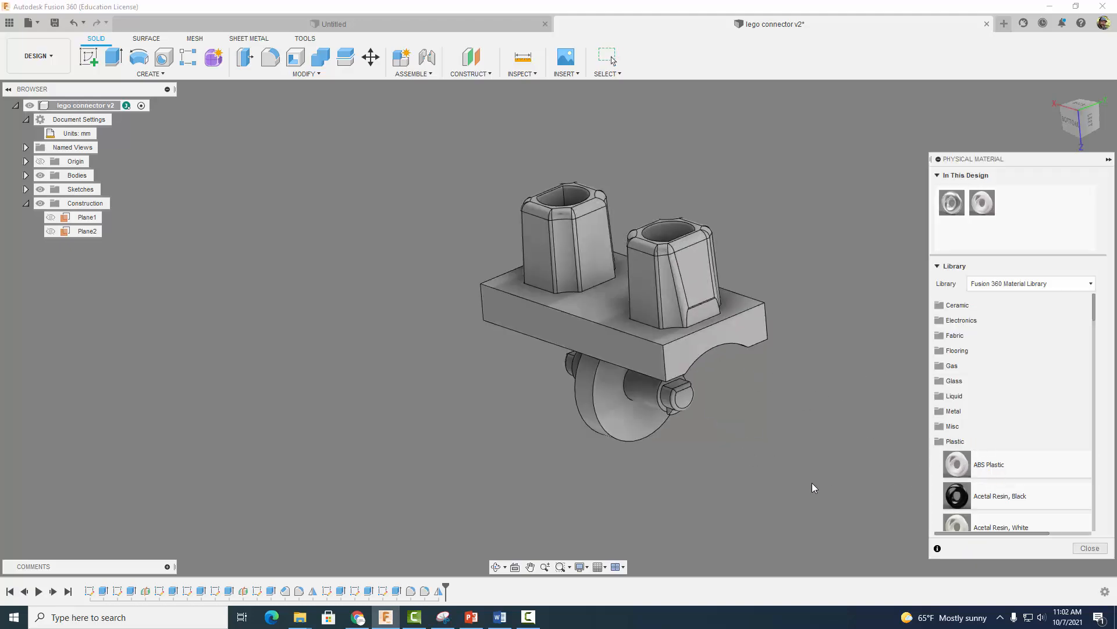
pyautogui.click(1091, 548)
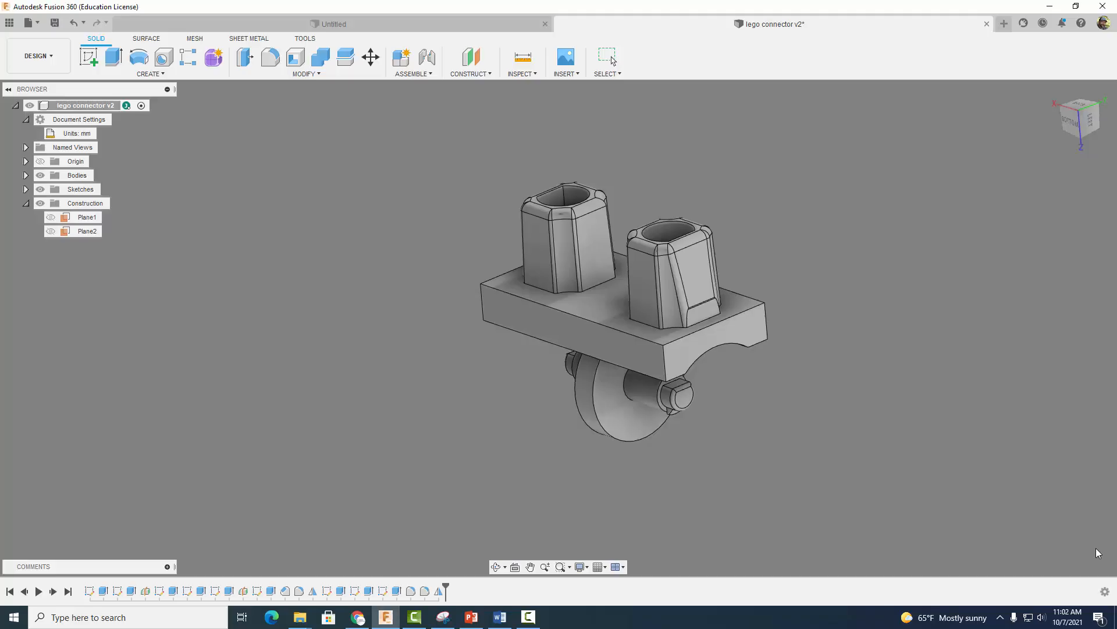
# Step: Save the connector design as a new version with the description "User Saved"
pyautogui.keyDown('shift'); pyautogui.moveTo(875, 264); pyautogui.dragTo(750, 297, button='middle'); pyautogui.keyUp('shift')
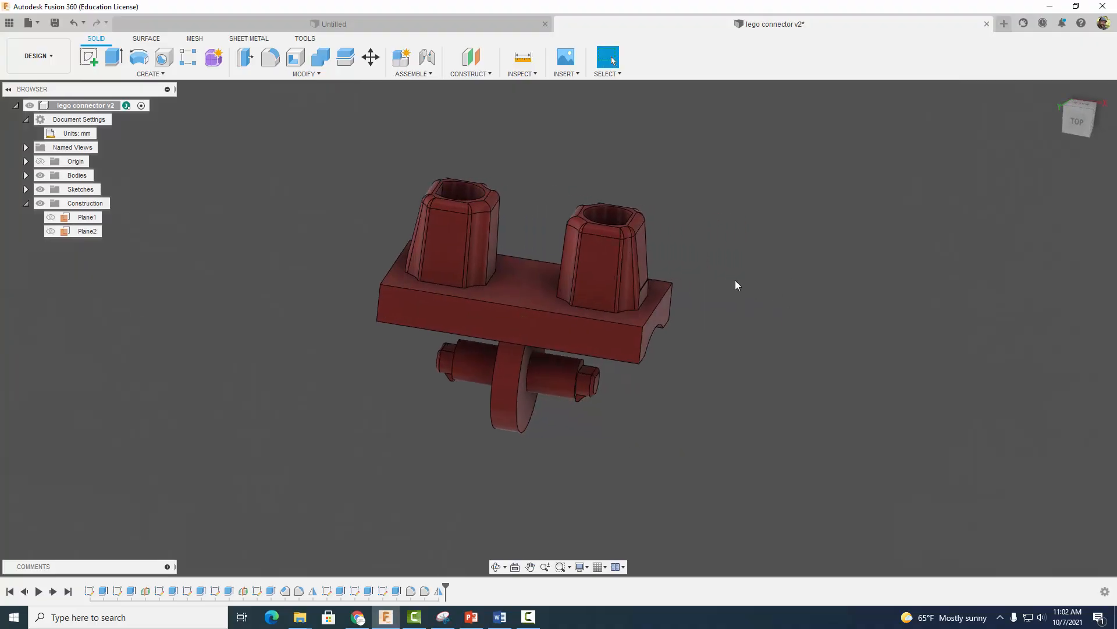
pyautogui.click(54, 22)
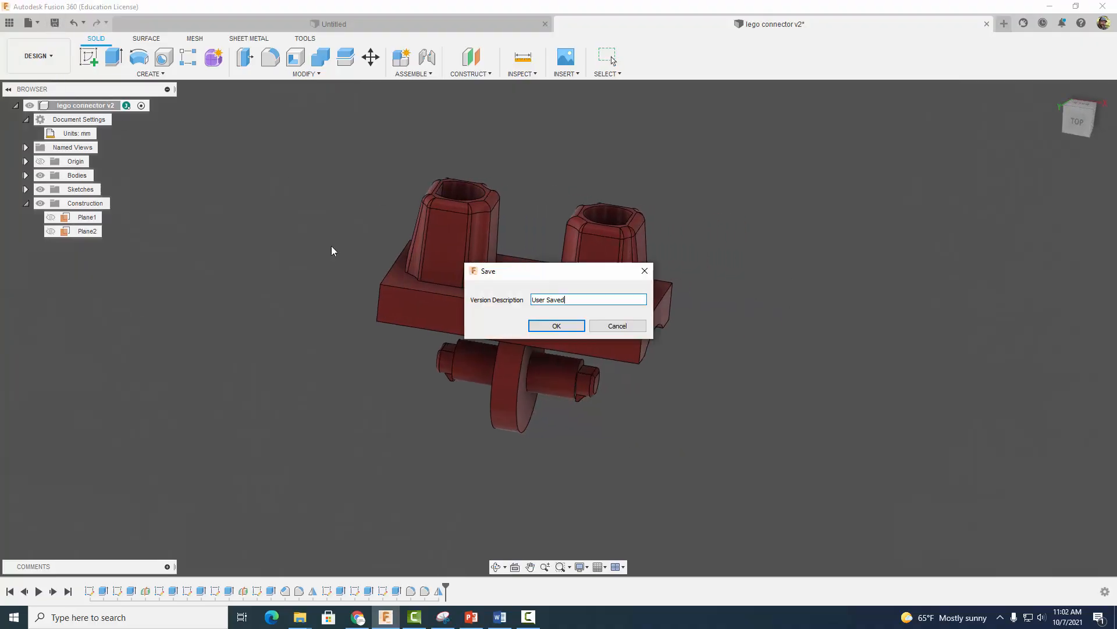
pyautogui.click(553, 325)
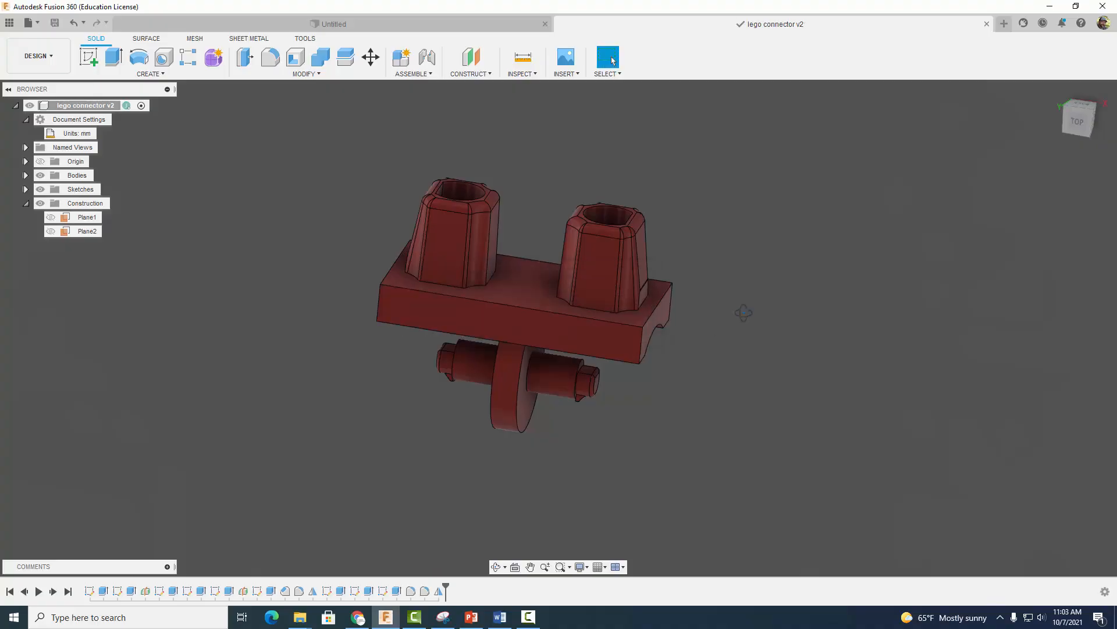
pyautogui.keyDown('shift'); pyautogui.moveTo(744, 312); pyautogui.dragTo(716, 309, button='middle'); pyautogui.keyUp('shift')
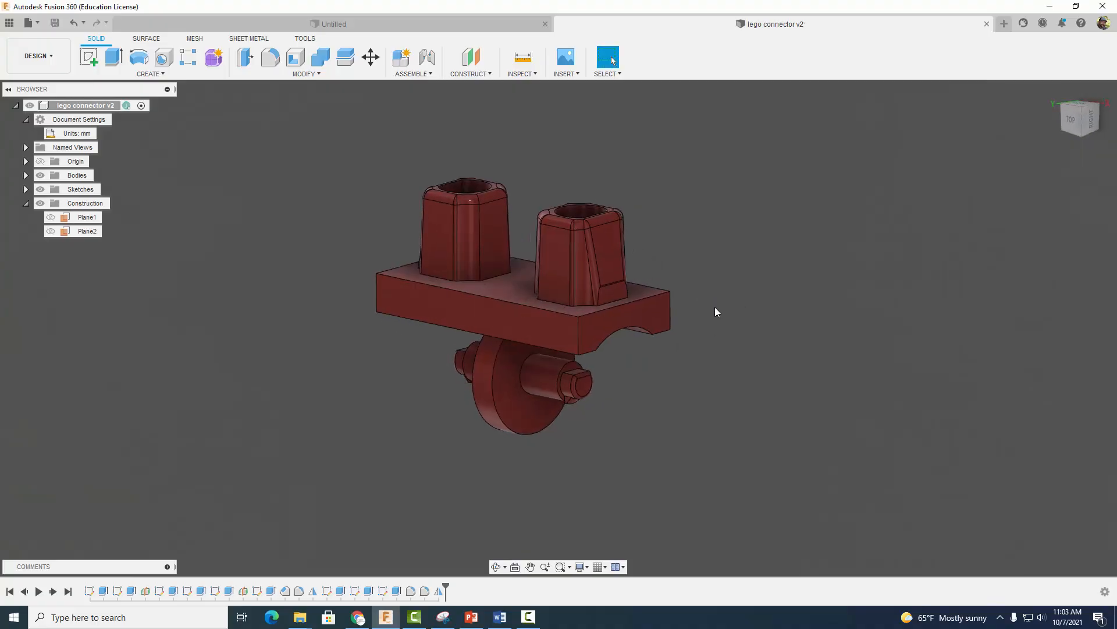